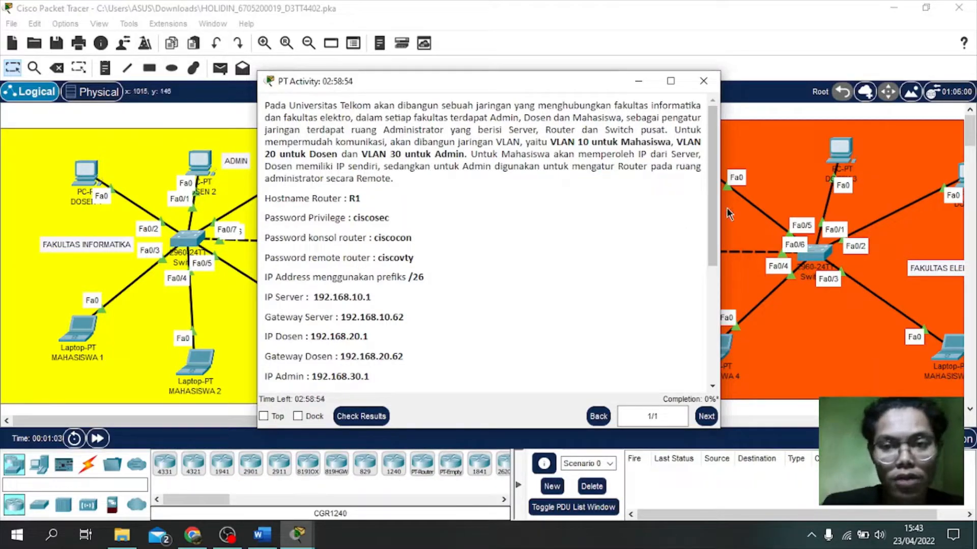
Step: Shrink the activity instructions window into the upper-left corner and open Router0's device window
{"action": "left_click_drag", "start_coordinate": [713, 200], "coordinate": [711, 254]}
{"action": "left_click_drag", "start_coordinate": [498, 87], "coordinate": [261, 61]}
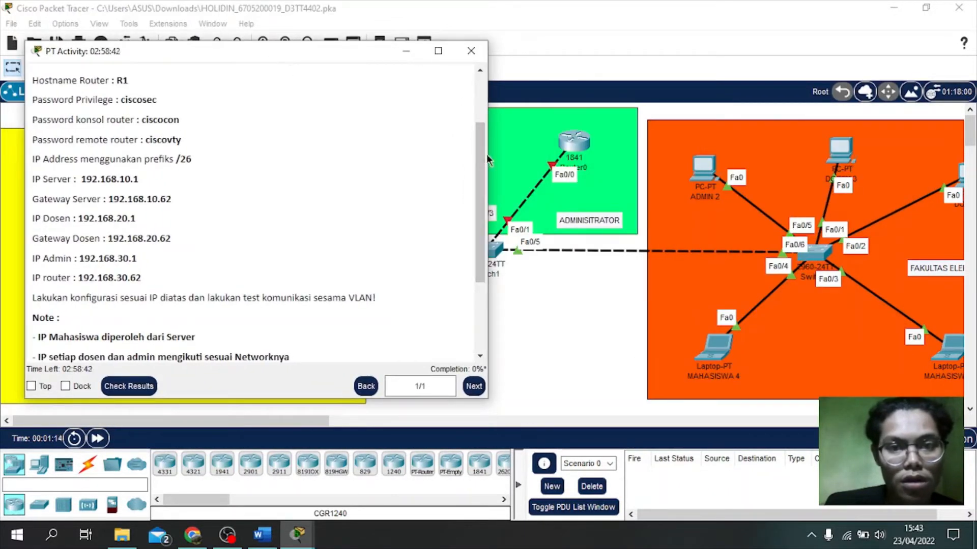
{"action": "left_click_drag", "start_coordinate": [488, 154], "coordinate": [415, 154]}
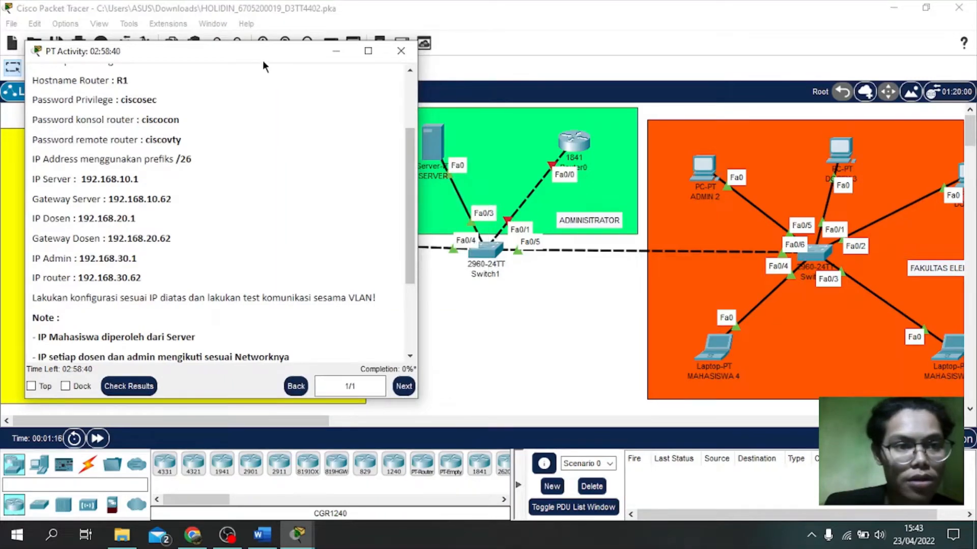
{"action": "left_click_drag", "start_coordinate": [250, 51], "coordinate": [230, 34]}
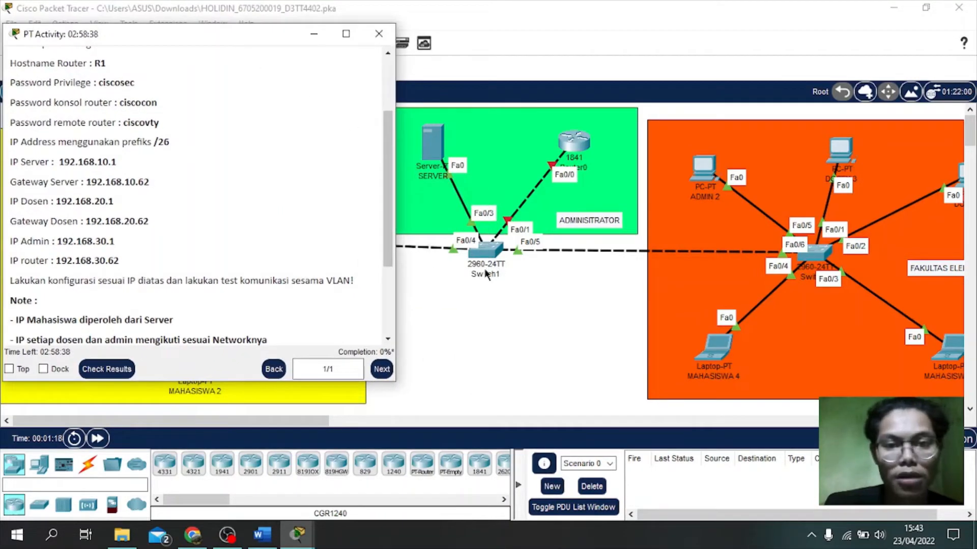
{"action": "left_click", "coordinate": [566, 146]}
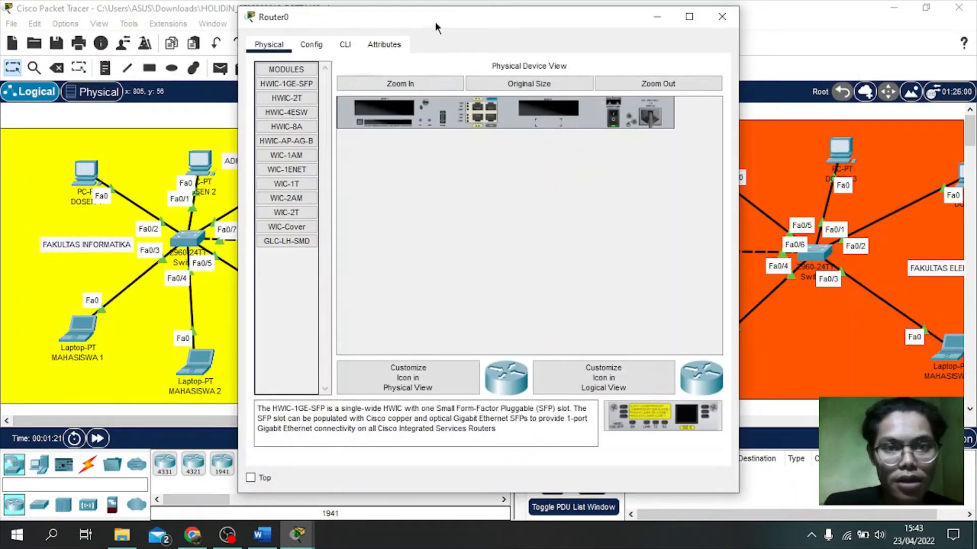
Step: Place Router0's window beside the instructions and show its Config tab global settings
{"action": "left_click_drag", "start_coordinate": [434, 23], "coordinate": [573, 22]}
{"action": "left_click", "coordinate": [295, 536]}
{"action": "mouse_move", "coordinate": [222, 473]}
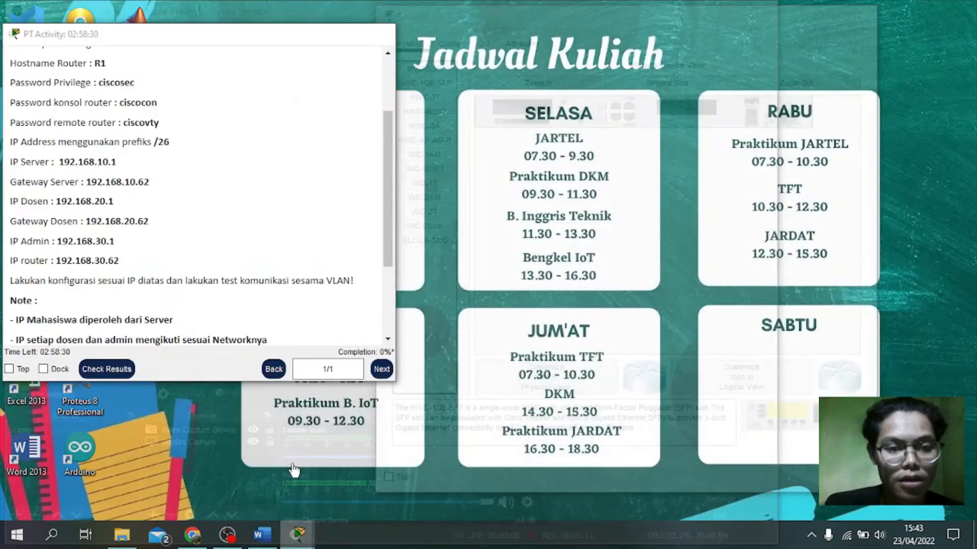
{"action": "left_click", "coordinate": [316, 473]}
{"action": "left_click_drag", "start_coordinate": [529, 20], "coordinate": [569, 32]}
{"action": "left_click", "coordinate": [536, 38]}
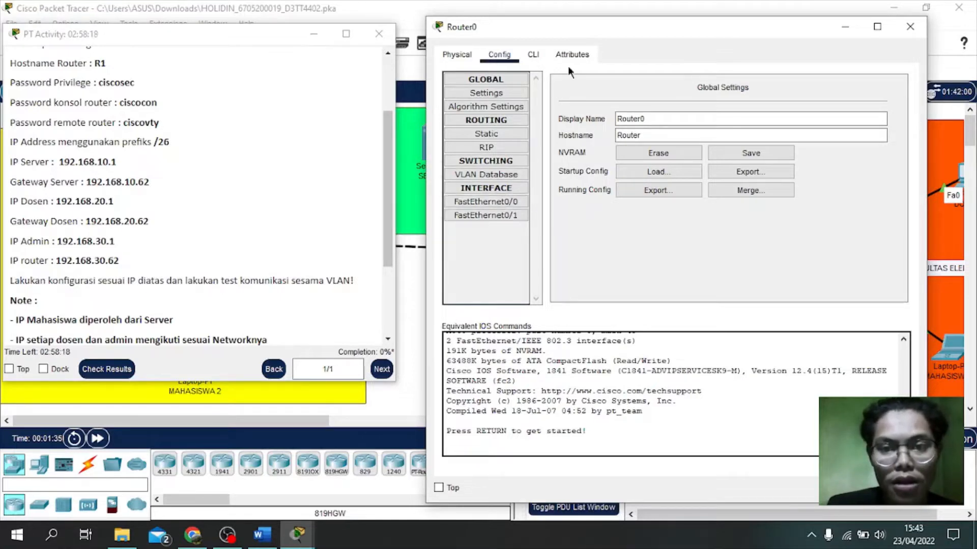
{"action": "left_click_drag", "start_coordinate": [582, 27], "coordinate": [713, 209]}
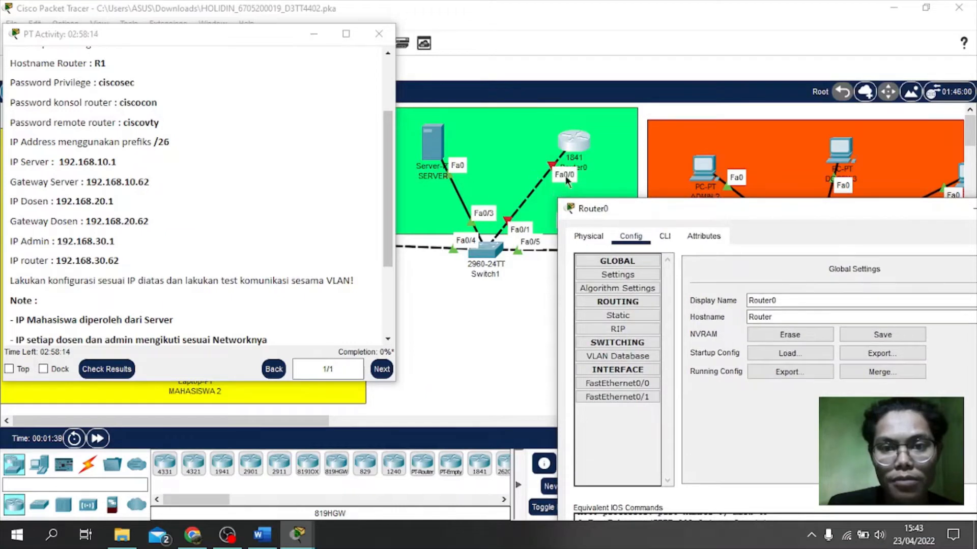
{"action": "left_click_drag", "start_coordinate": [749, 216], "coordinate": [656, 23]}
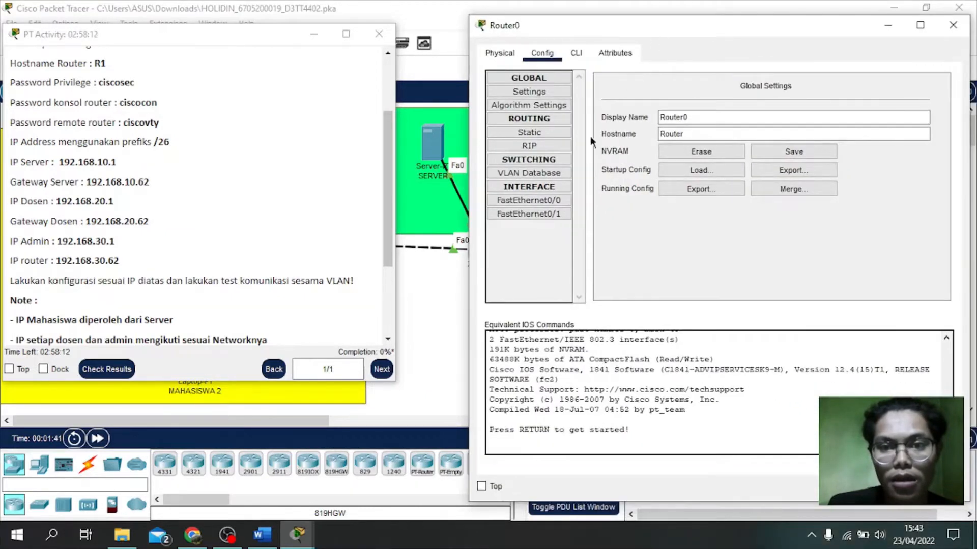
Step: Assign FastEthernet0/0 IPv4 192.168.30.62 with subnet mask 255.255.255.192, then close Router0
{"action": "left_click", "coordinate": [549, 198]}
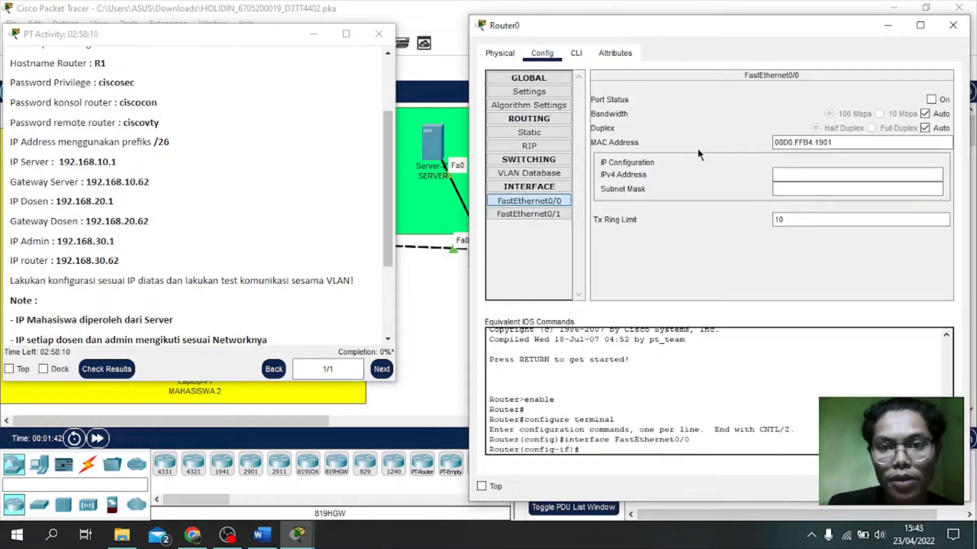
{"action": "left_click", "coordinate": [815, 173]}
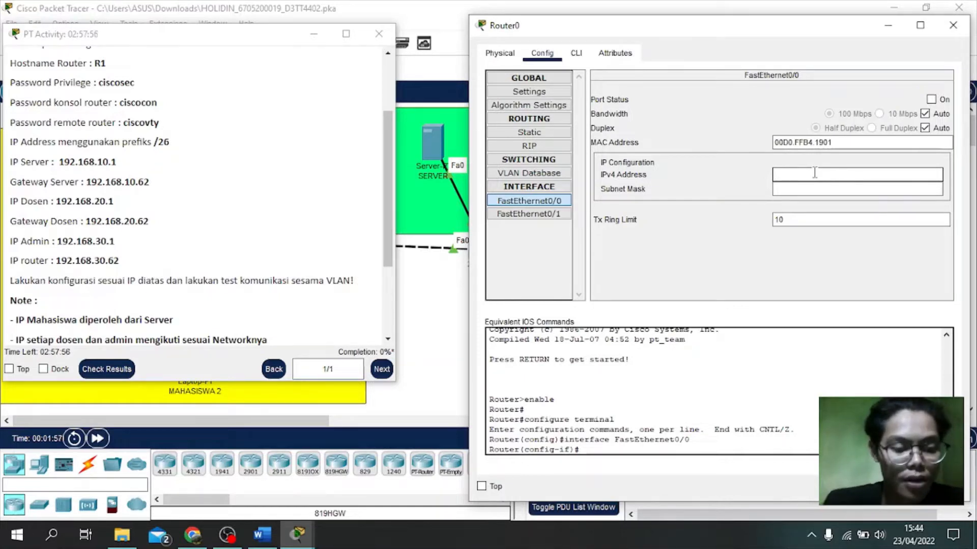
{"action": "type", "text": "192"}
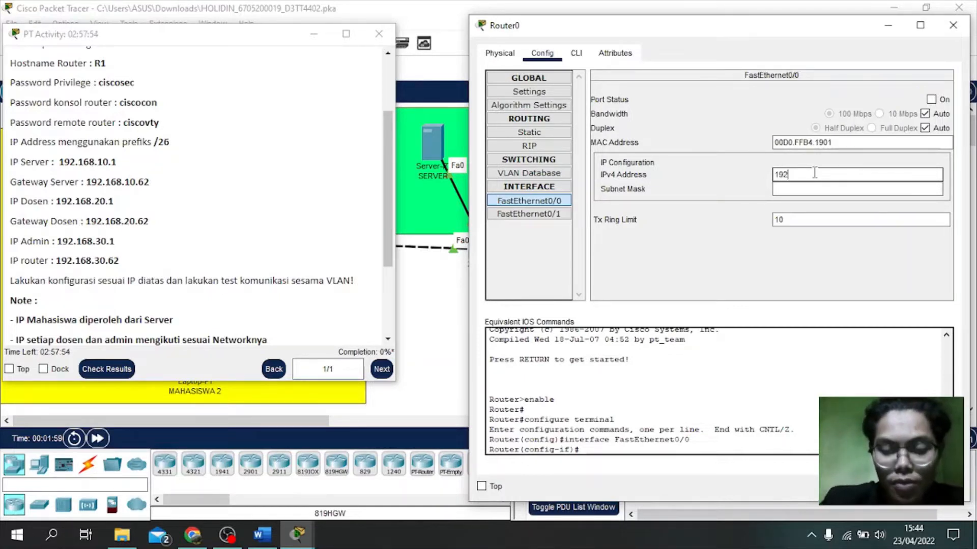
{"action": "type", "text": ".168"}
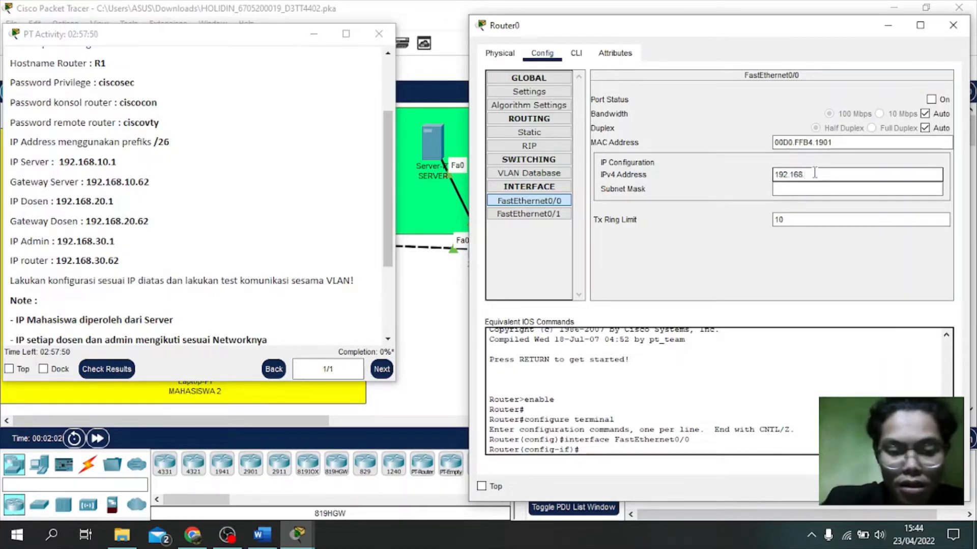
{"action": "type", "text": ".3"}
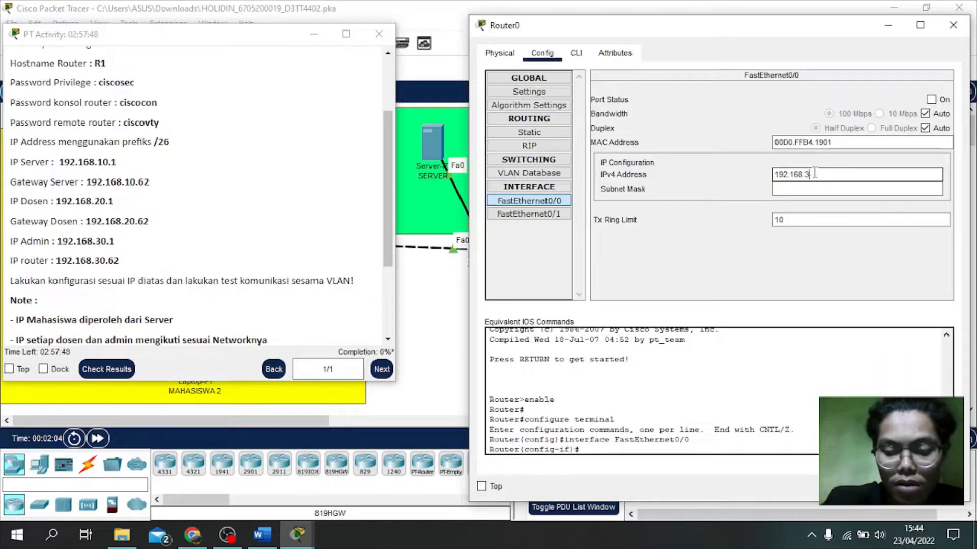
{"action": "type", "text": "0.6"}
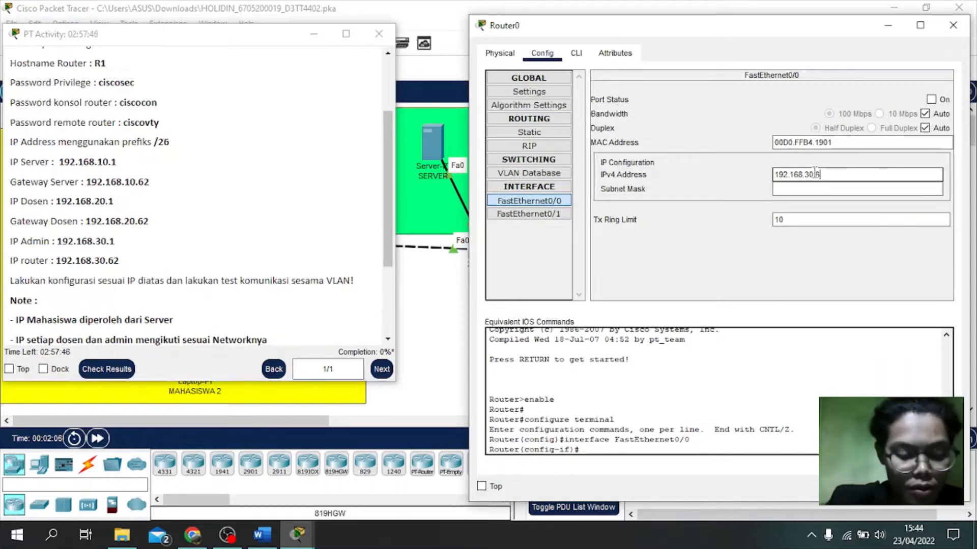
{"action": "type", "text": "2"}
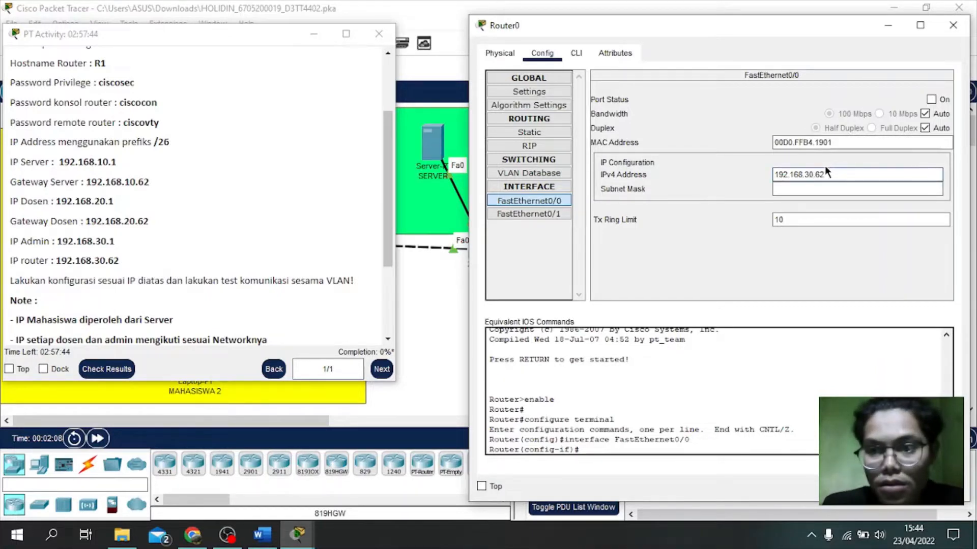
{"action": "left_click_drag", "start_coordinate": [826, 175], "coordinate": [778, 176]}
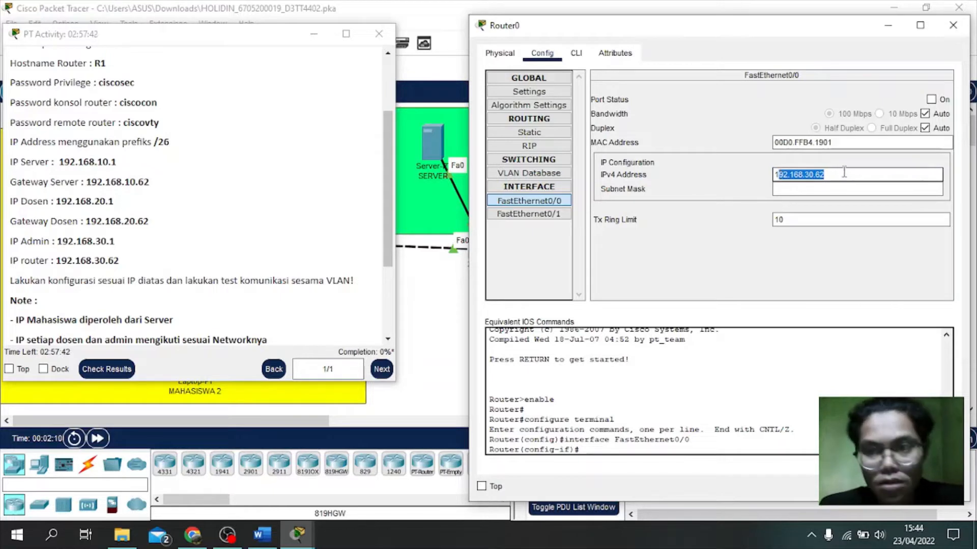
{"action": "left_click_drag", "start_coordinate": [843, 171], "coordinate": [774, 176]}
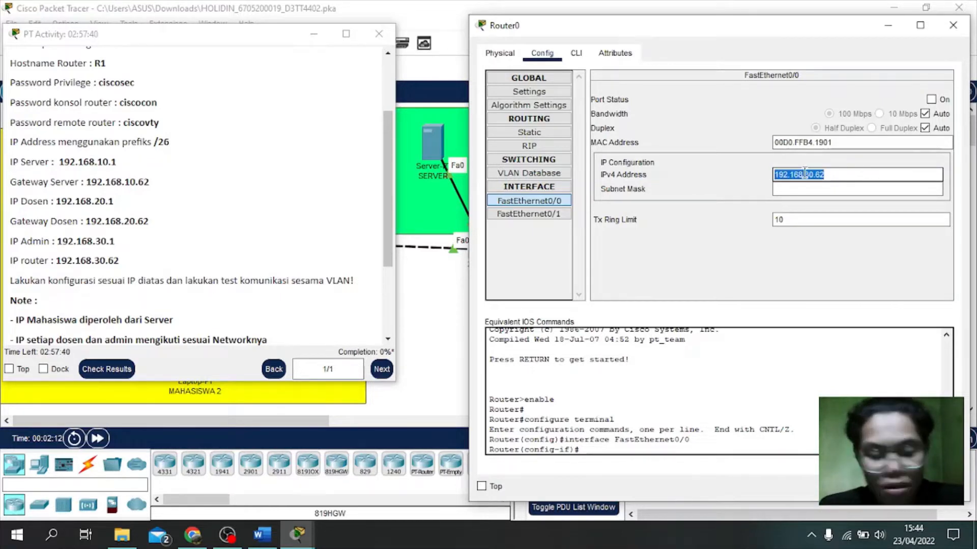
{"action": "left_click", "coordinate": [800, 189]}
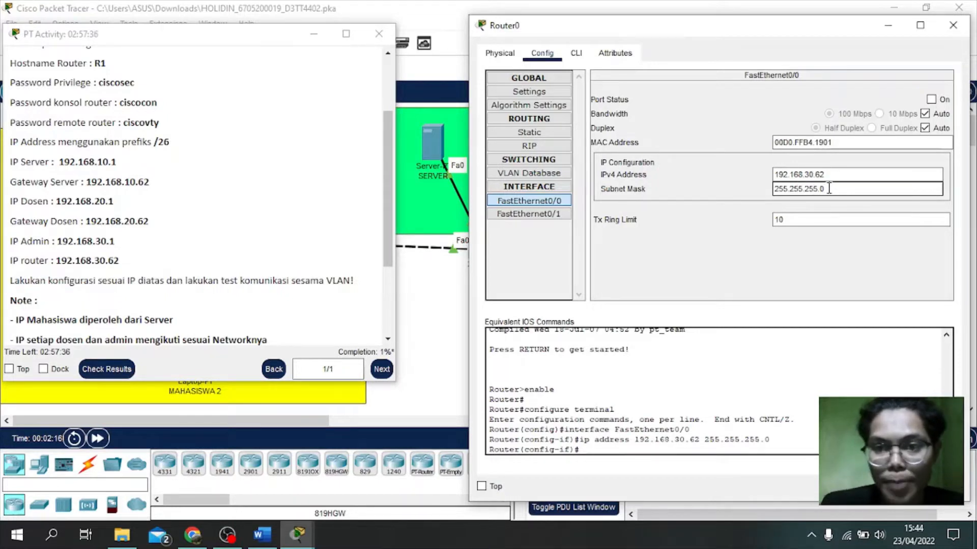
{"action": "key", "text": "BackSpace"}
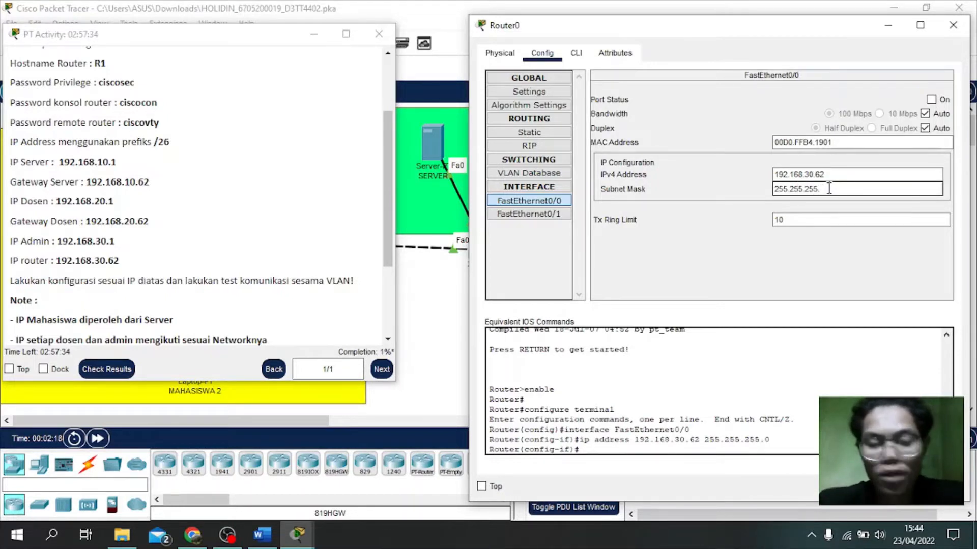
{"action": "type", "text": "192"}
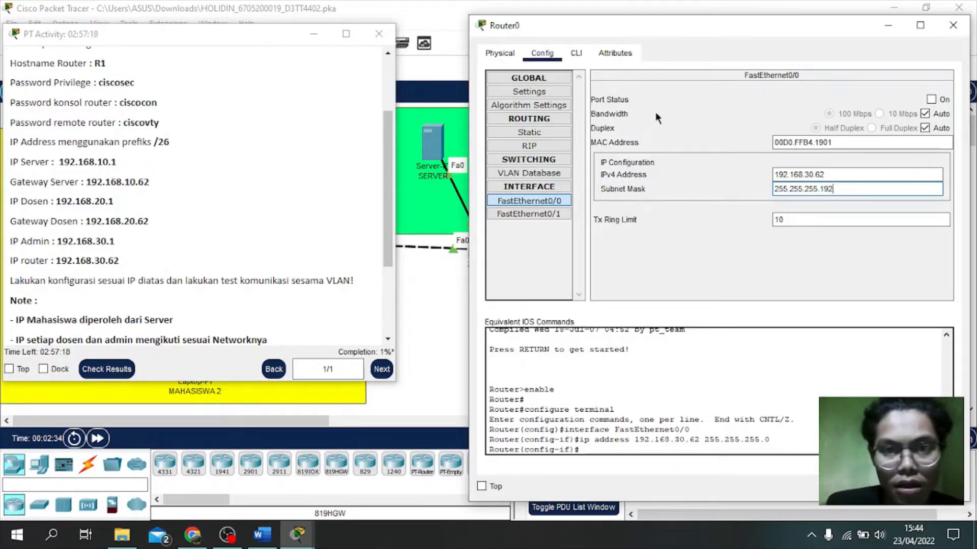
{"action": "left_click", "coordinate": [943, 27]}
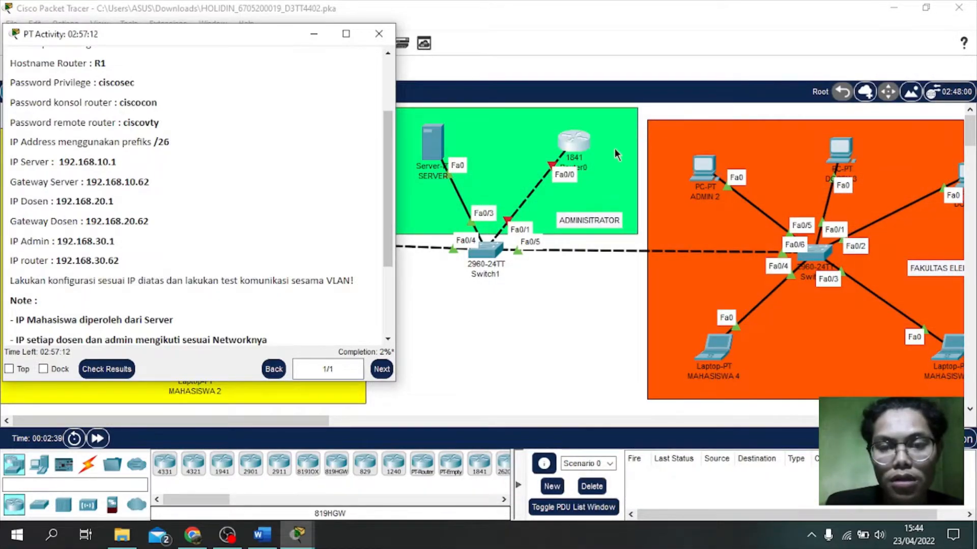
Step: Turn on Port Status for Router0's FastEthernet0/0 in the Config tab and close the window
{"action": "left_click", "coordinate": [582, 146]}
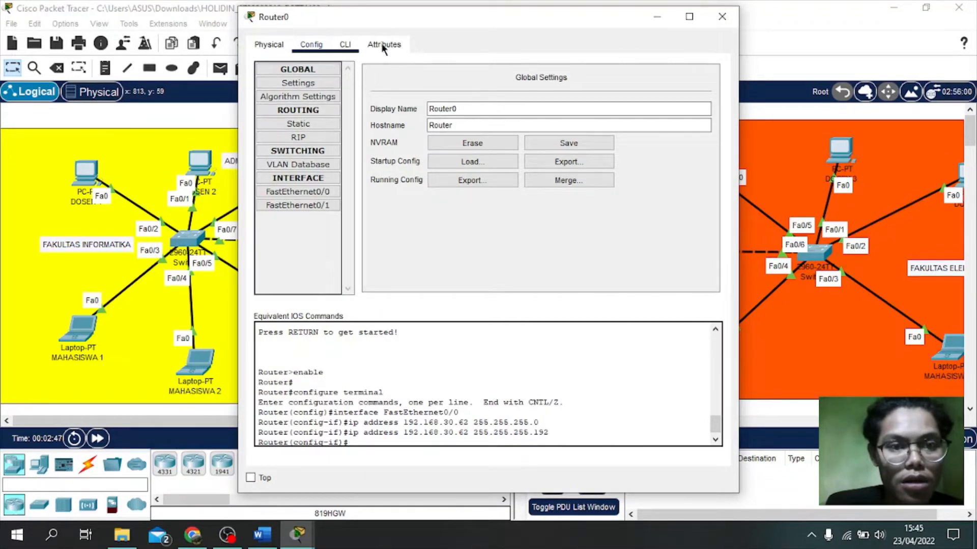
{"action": "left_click_drag", "start_coordinate": [428, 26], "coordinate": [532, 26]}
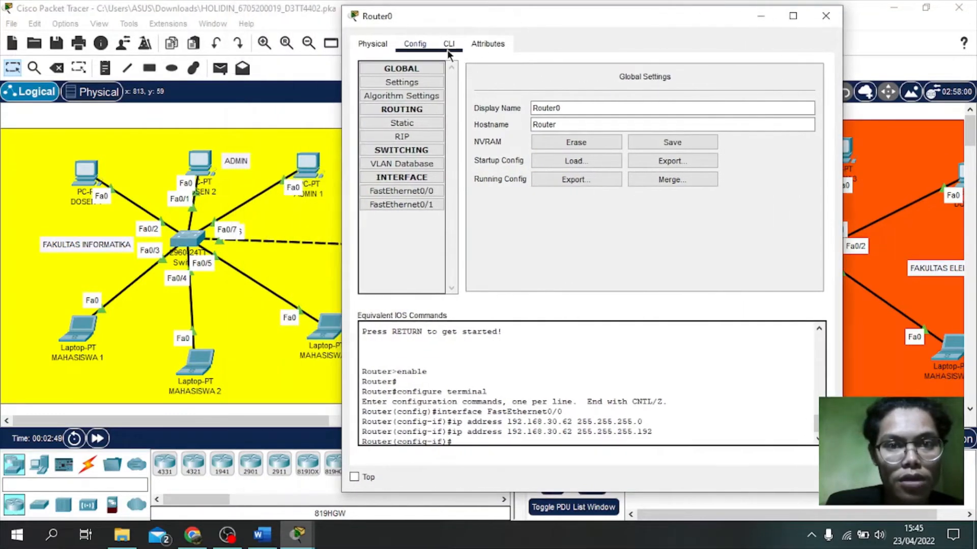
{"action": "left_click", "coordinate": [405, 191]}
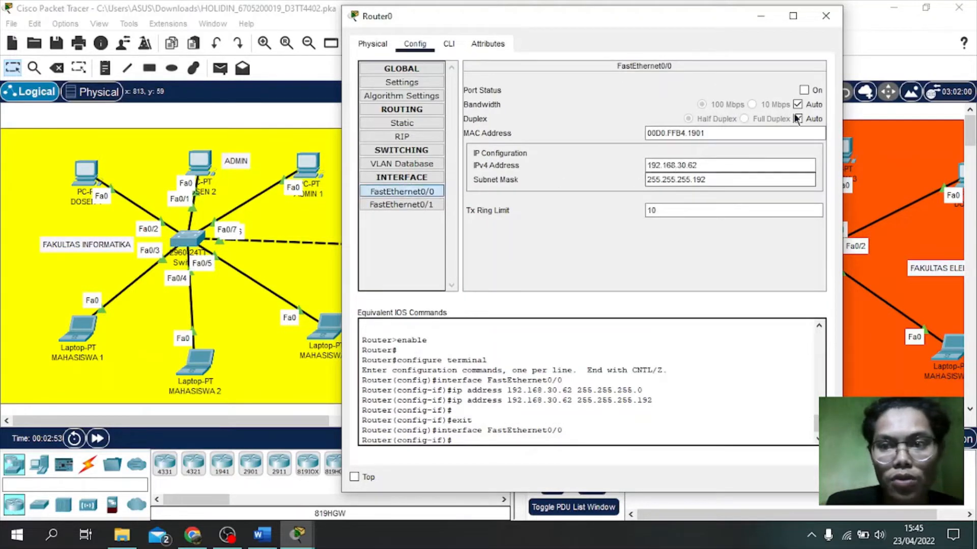
{"action": "left_click", "coordinate": [813, 91]}
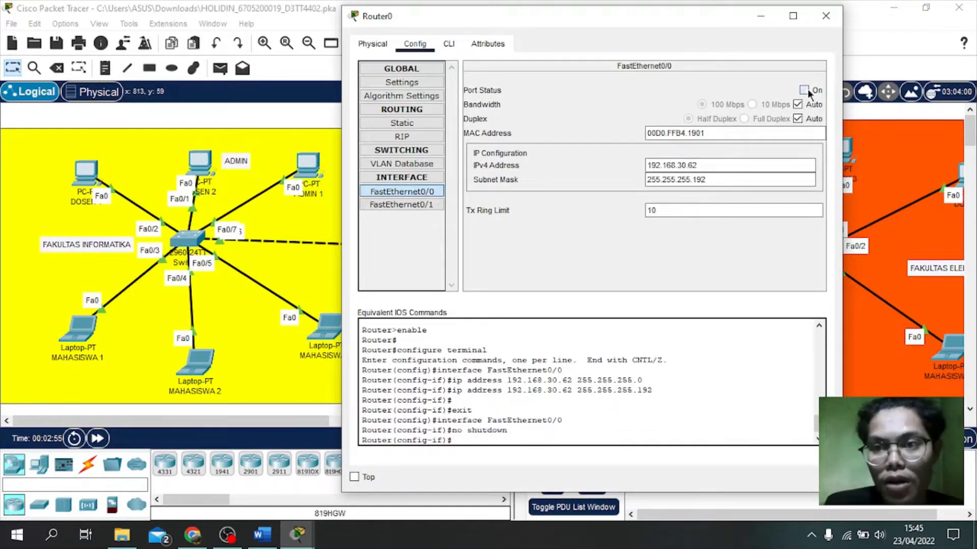
{"action": "left_click", "coordinate": [824, 17]}
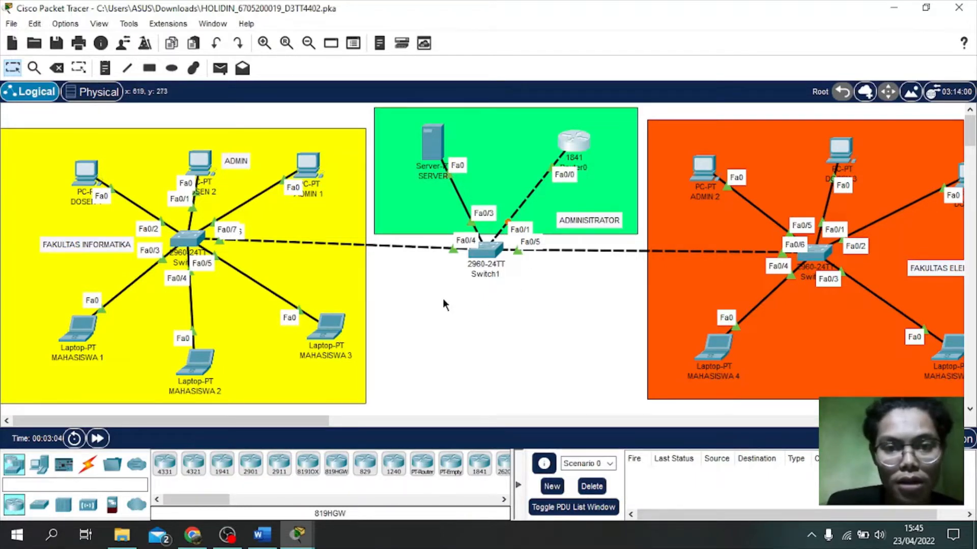
Step: Open the SERVER's Desktop IP Configuration and move its window right to expose the topology
{"action": "left_click", "coordinate": [463, 149]}
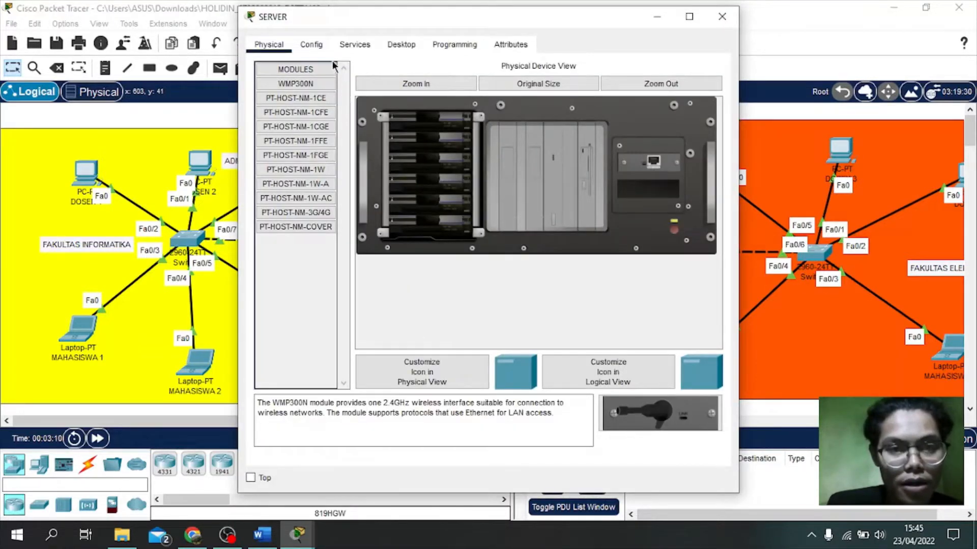
{"action": "left_click", "coordinate": [413, 48]}
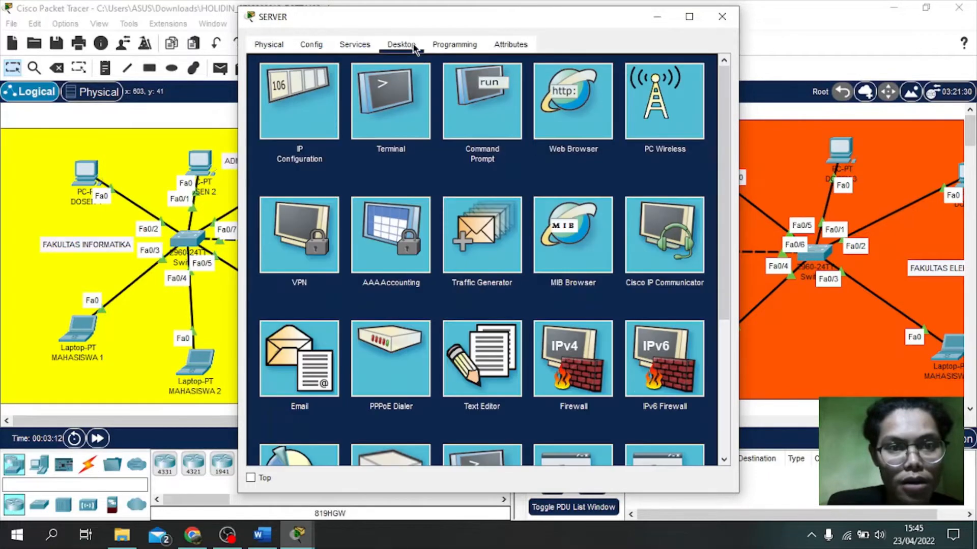
{"action": "left_click", "coordinate": [307, 105]}
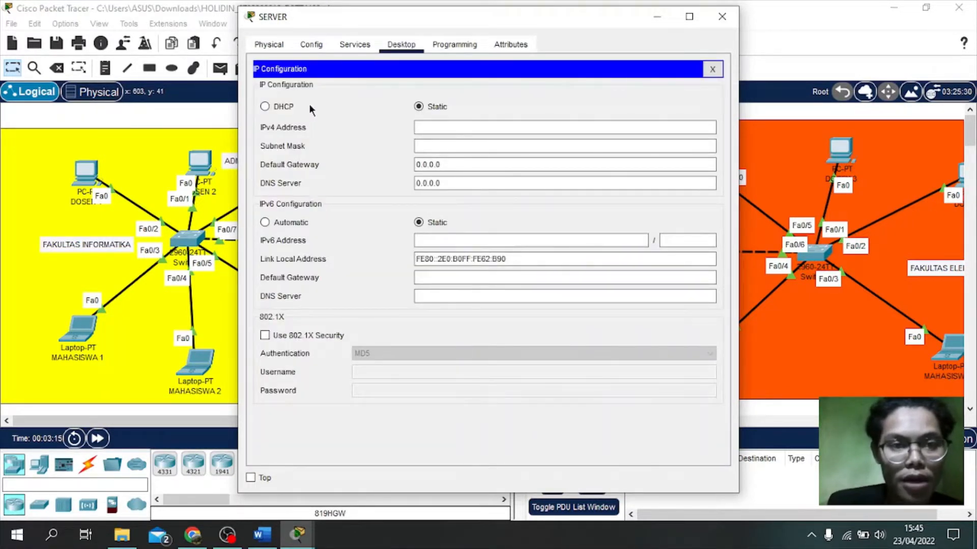
{"action": "left_click", "coordinate": [504, 128]}
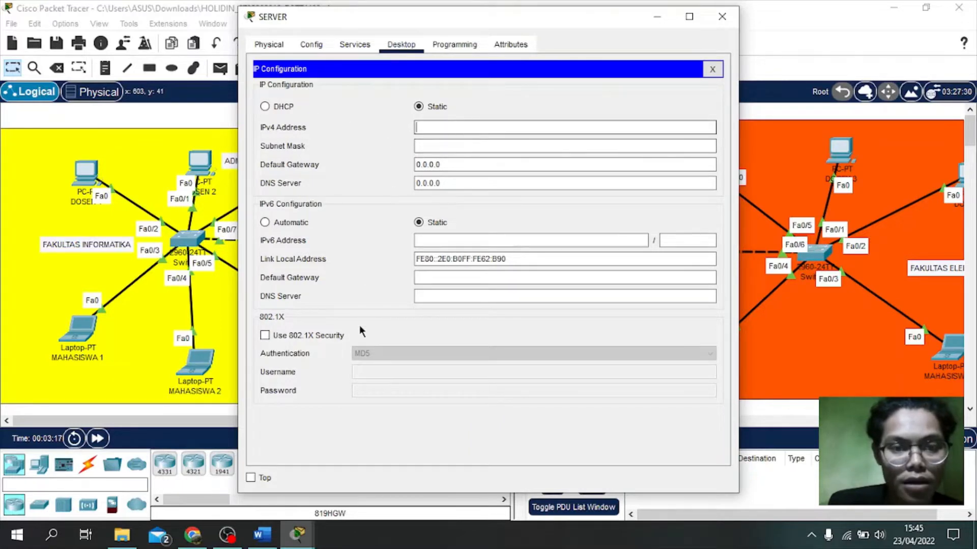
{"action": "left_click_drag", "start_coordinate": [417, 21], "coordinate": [638, 28]}
Step: Enter the server's IPv4 address 192.168.10.1 and subnet mask 255.255.255.192
{"action": "mouse_move", "coordinate": [297, 534]}
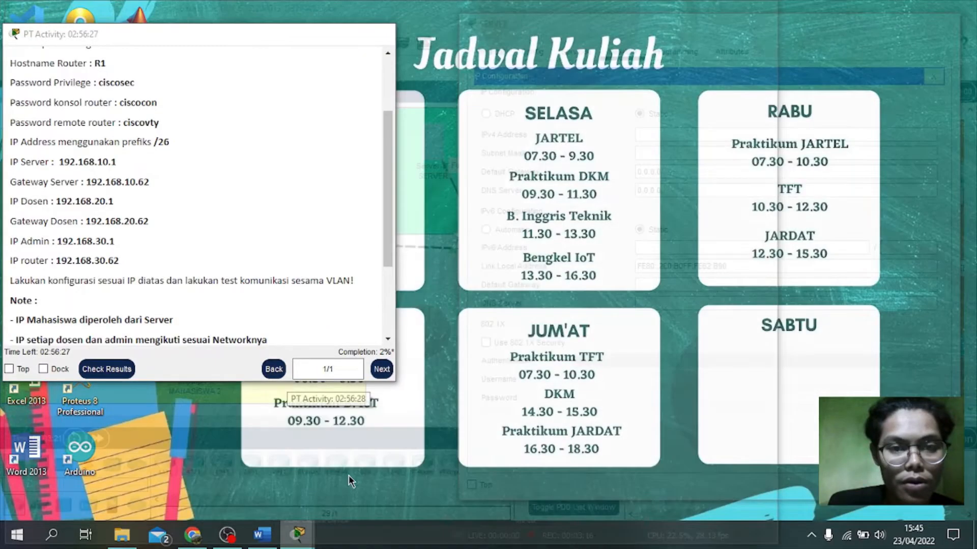
{"action": "left_click", "coordinate": [349, 477]}
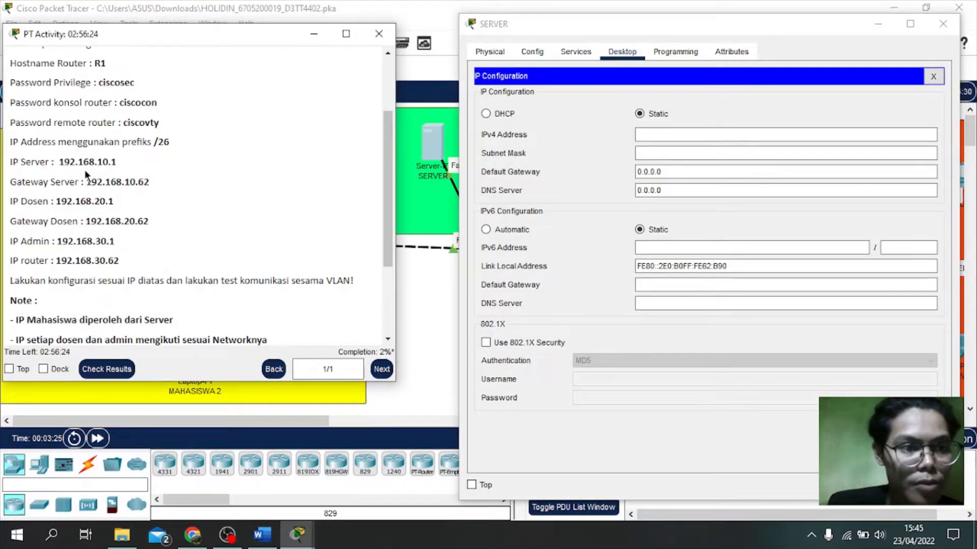
{"action": "left_click", "coordinate": [649, 134]}
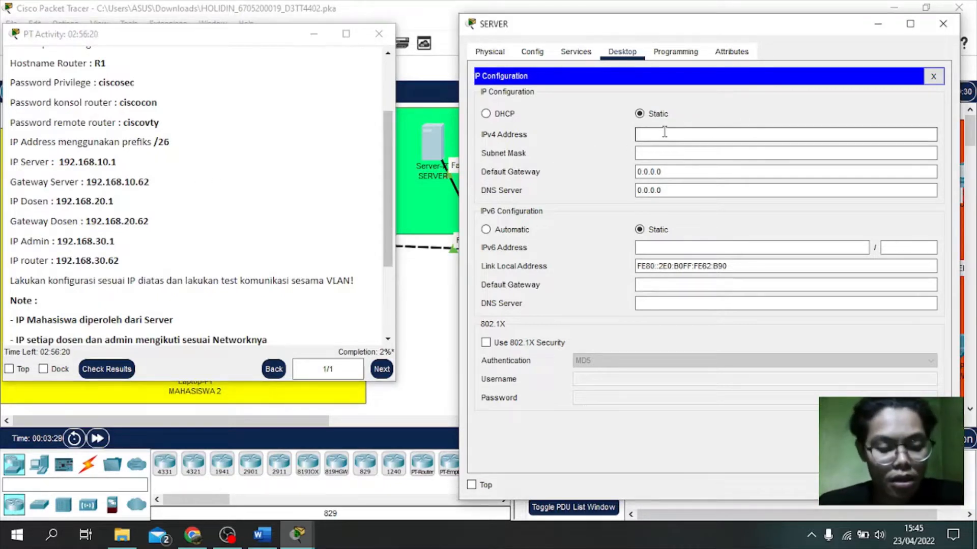
{"action": "type", "text": "192.168.30.1"}
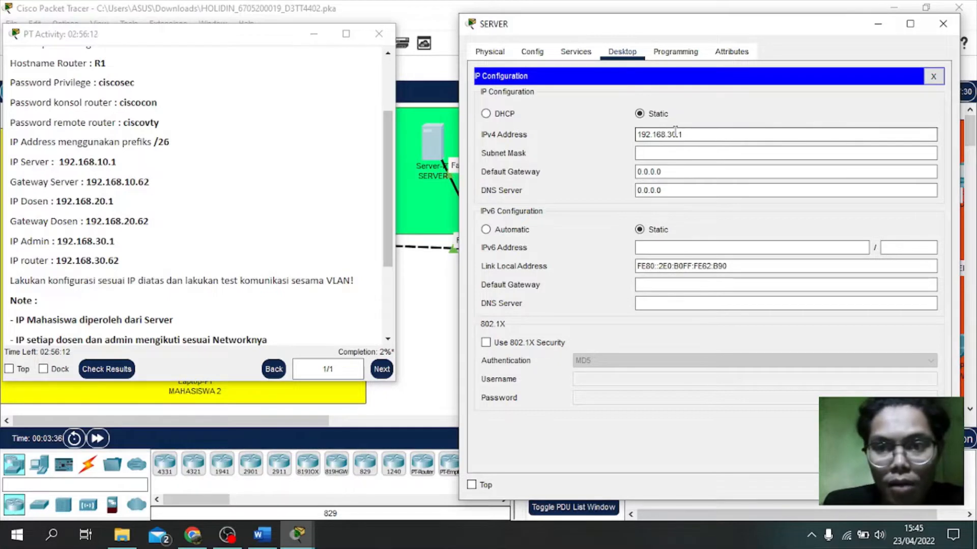
{"action": "left_click", "coordinate": [675, 131]}
{"action": "key", "text": "BackSpace"}
{"action": "type", "text": "1"}
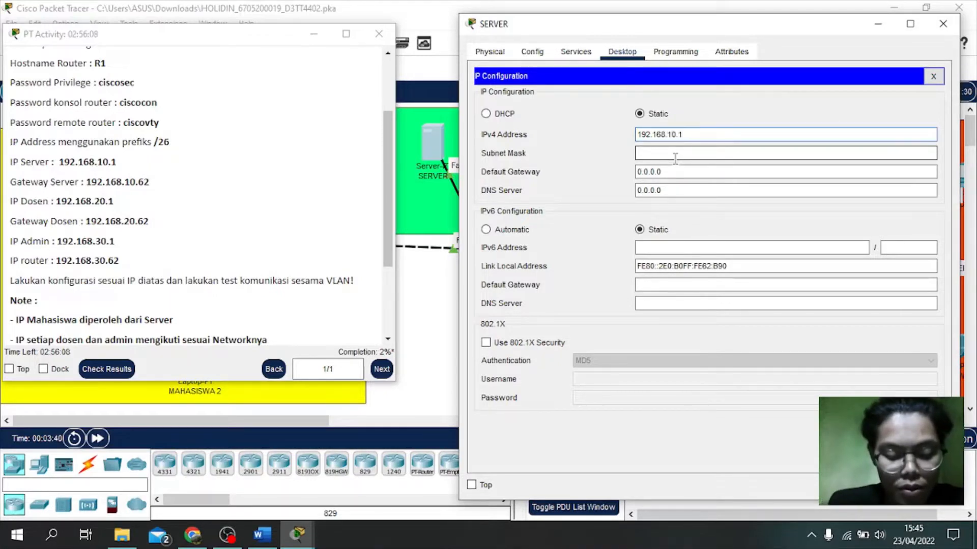
{"action": "left_click", "coordinate": [677, 153]}
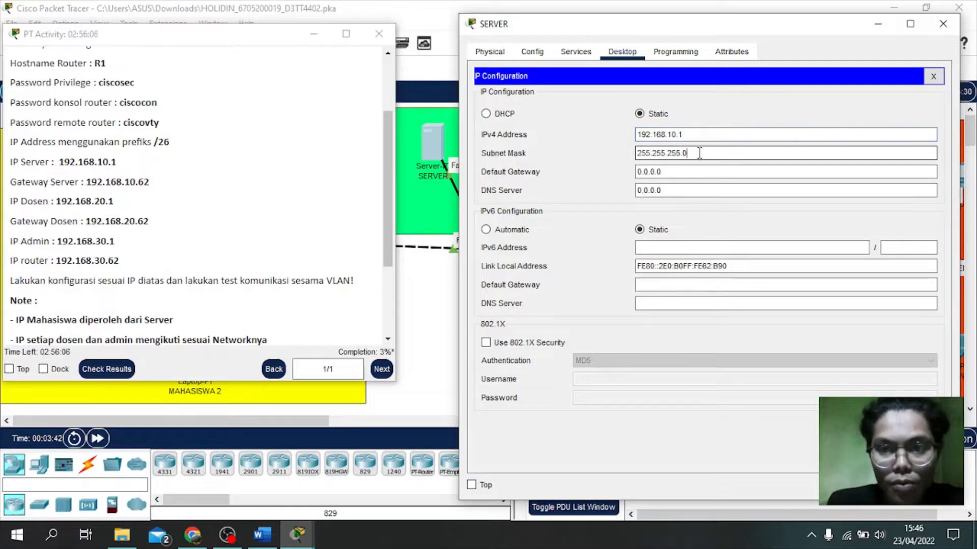
{"action": "key", "text": "BackSpace"}
{"action": "type", "text": "92"}
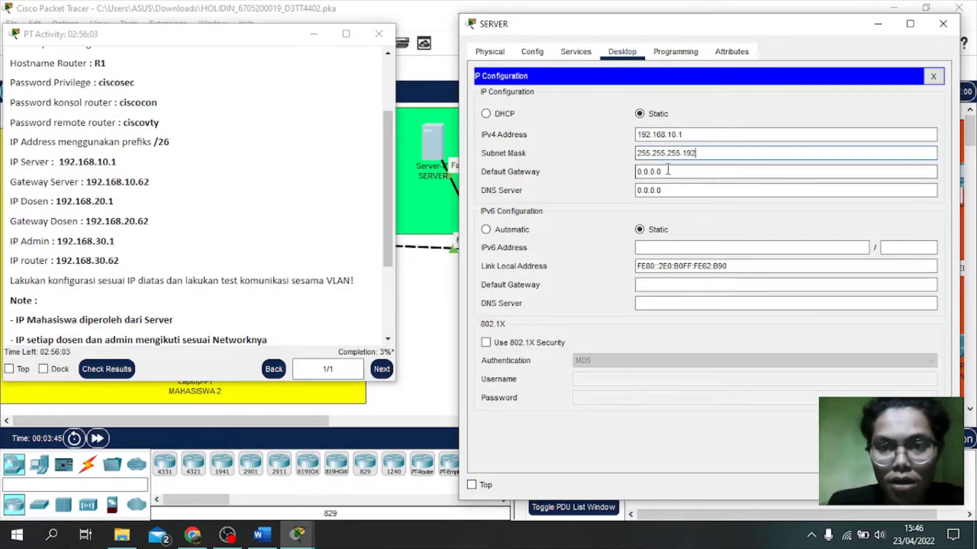
Step: Set the server's default gateway to 192.168.10.62 and close its window
{"action": "left_click_drag", "start_coordinate": [667, 170], "coordinate": [629, 175]}
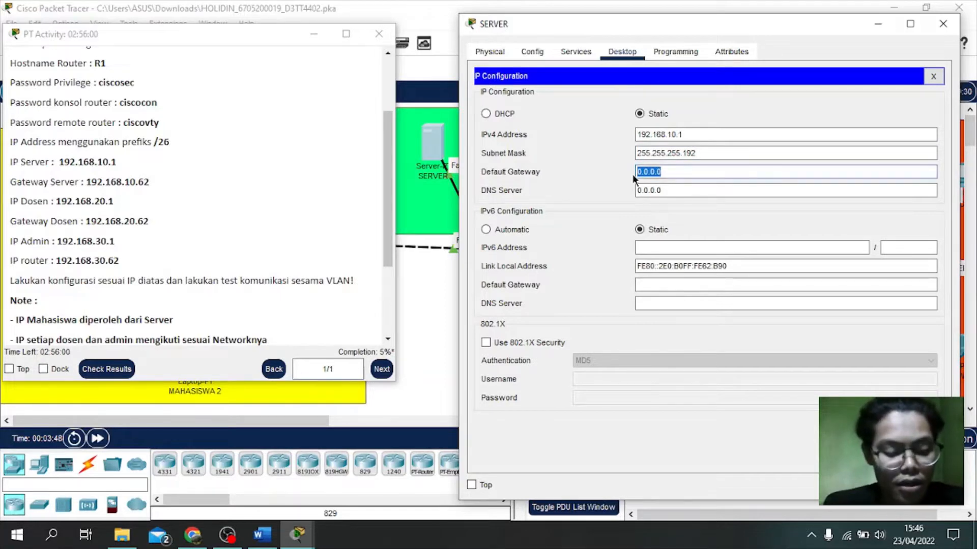
{"action": "type", "text": "192.168.30.62"}
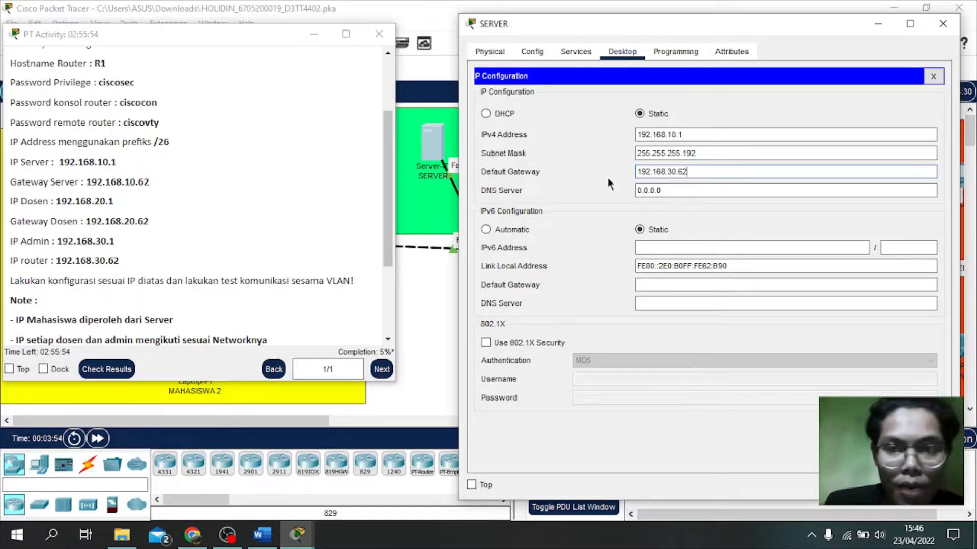
{"action": "left_click", "coordinate": [671, 171]}
{"action": "key", "text": "BackSpace"}
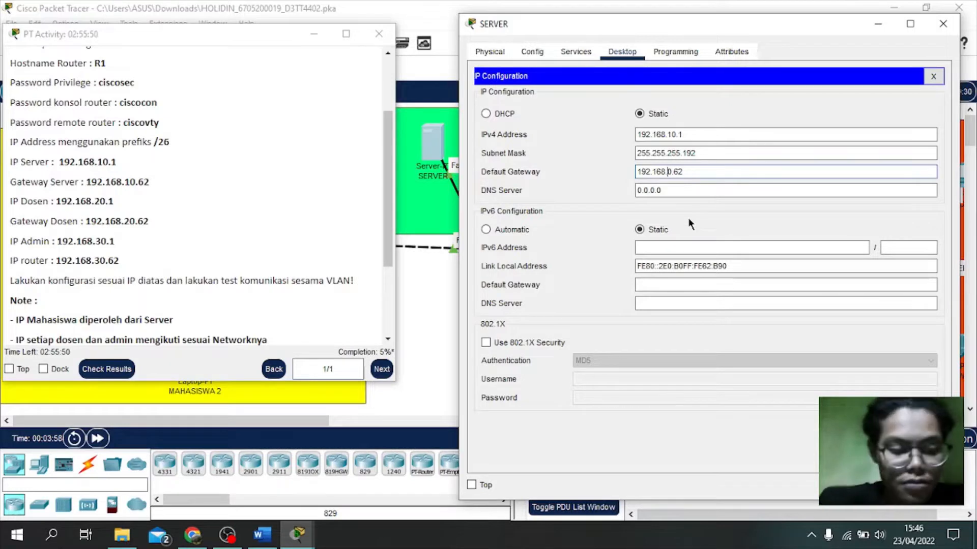
{"action": "type", "text": "1"}
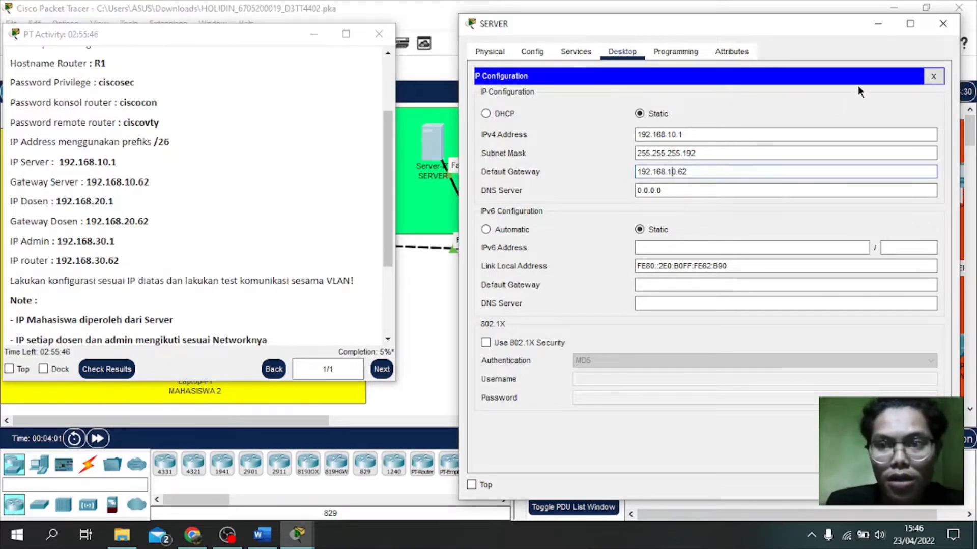
{"action": "left_click", "coordinate": [944, 25]}
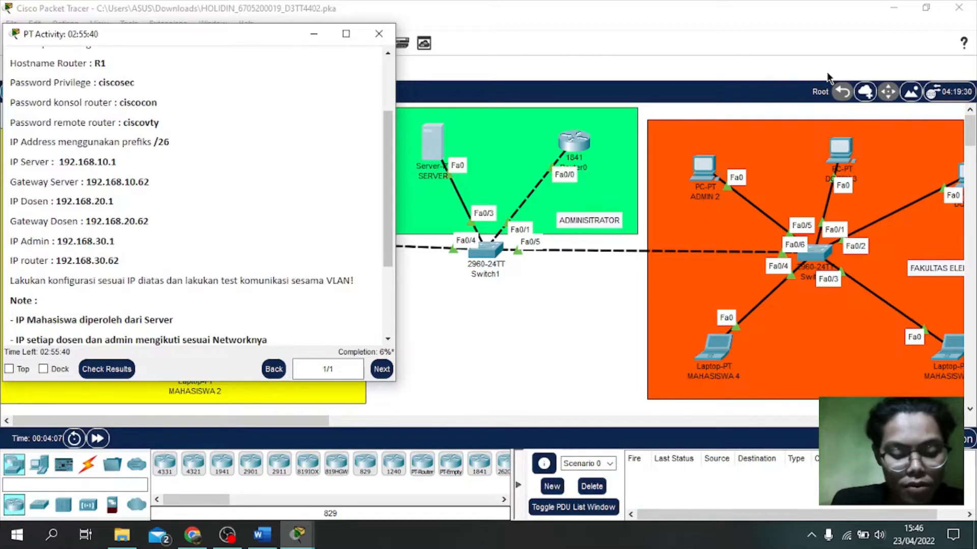
Step: Open the SERVER's Services tab and select DHCP to view serverPool
{"action": "left_click", "coordinate": [438, 155]}
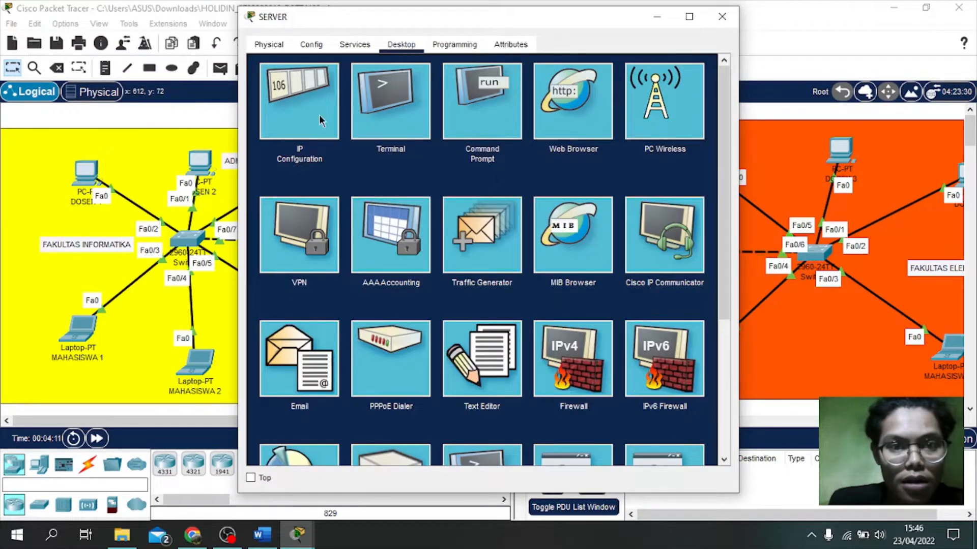
{"action": "left_click", "coordinate": [311, 45]}
{"action": "left_click", "coordinate": [356, 44]}
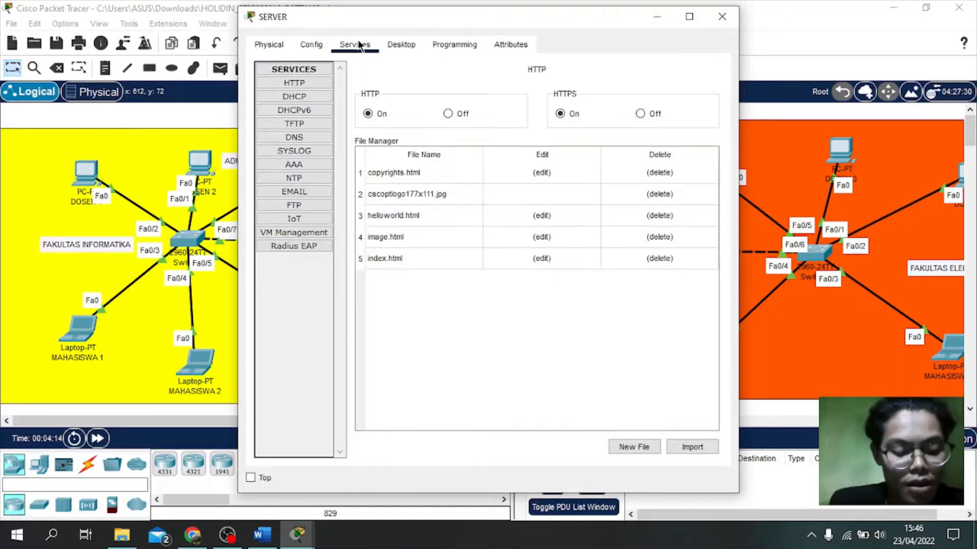
{"action": "left_click", "coordinate": [304, 96]}
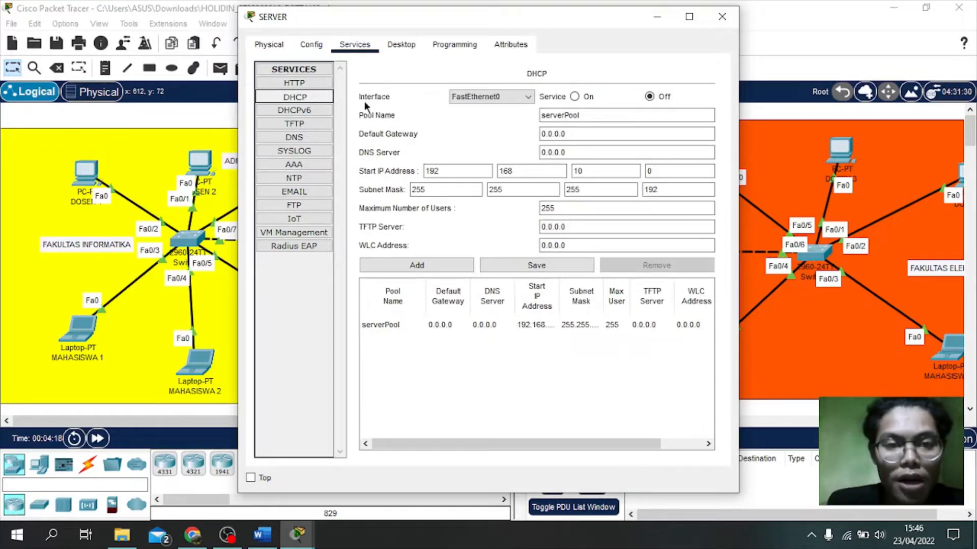
Step: Set the DHCP serverPool default gateway to 192.168.10.62
{"action": "left_click", "coordinate": [575, 134]}
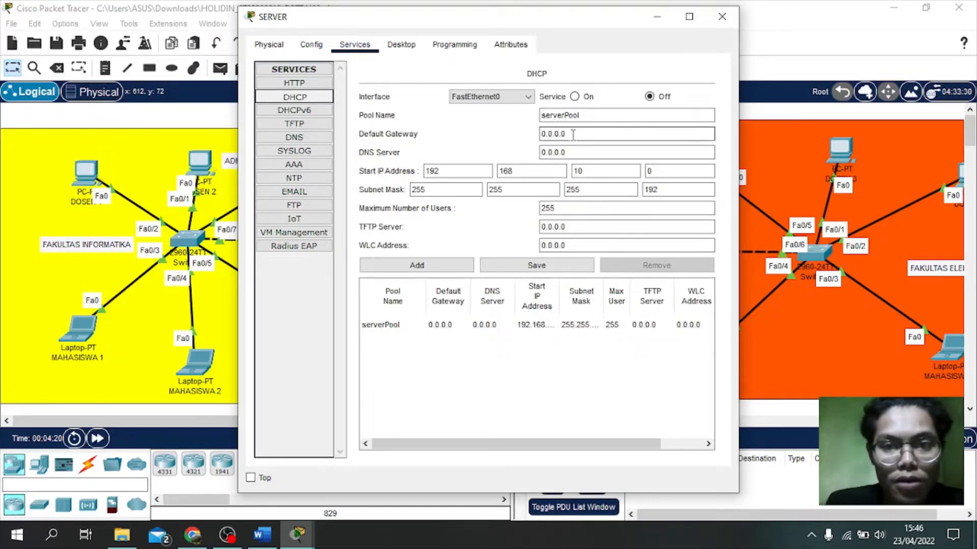
{"action": "key", "text": "BackSpace"}
{"action": "key", "text": "BackSpace"}
{"action": "key", "text": "BackSpace"}
{"action": "key", "text": "BackSpace"}
{"action": "key", "text": "BackSpace"}
{"action": "key", "text": "BackSpace"}
{"action": "key", "text": "BackSpace"}
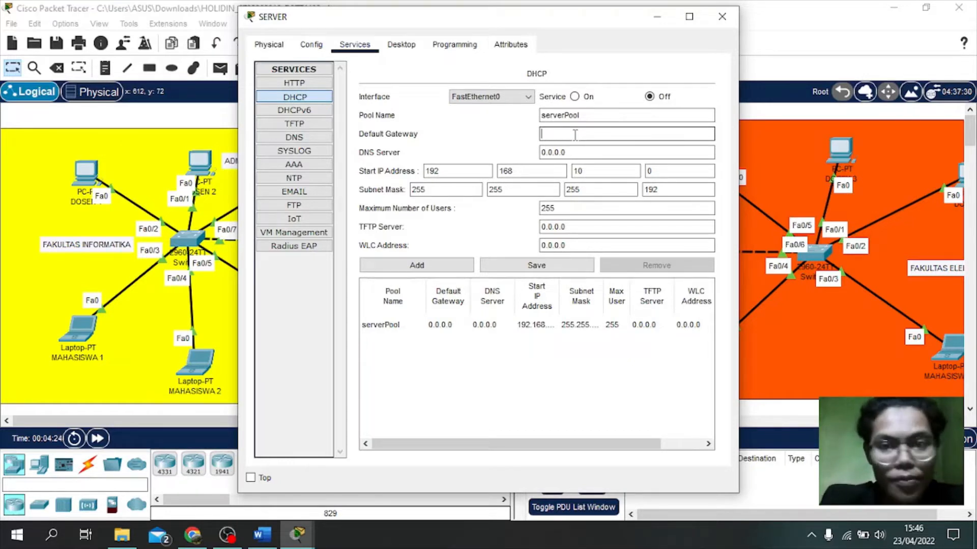
{"action": "type", "text": "192.168.10.62"}
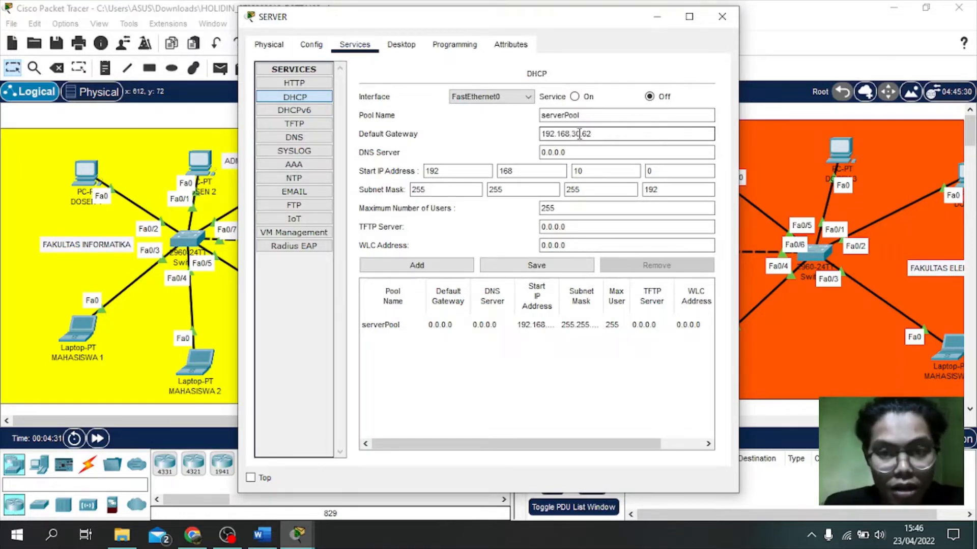
{"action": "left_click", "coordinate": [579, 134]}
{"action": "key", "text": "BackSpace"}
{"action": "key", "text": "BackSpace"}
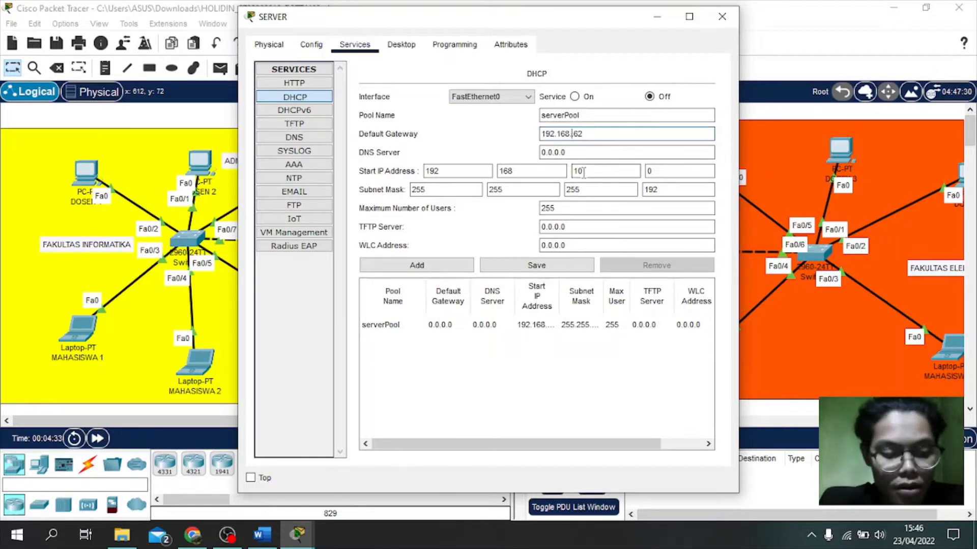
{"action": "type", "text": "10"}
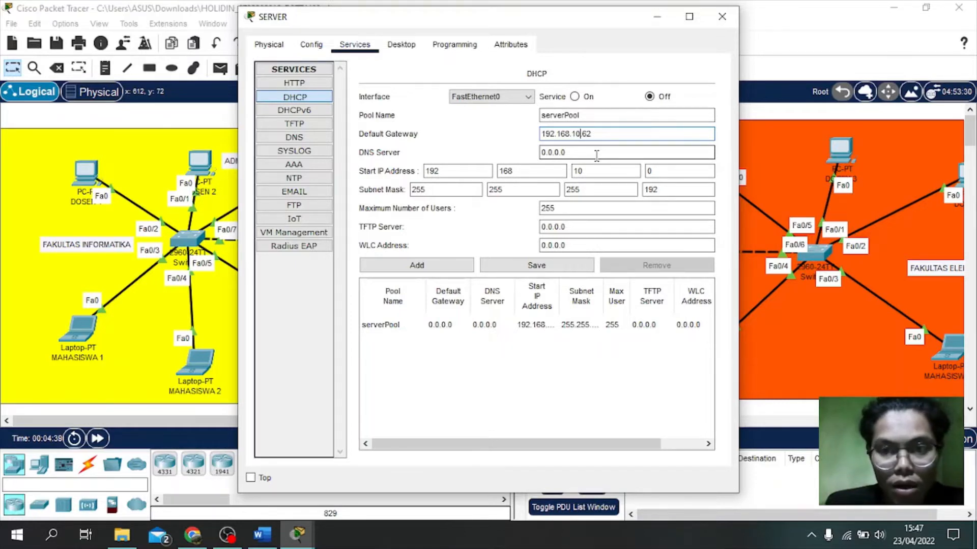
Step: Set start address 192.168.10.2 and maximum users 6, save serverPool, and close the server
{"action": "left_click", "coordinate": [664, 170]}
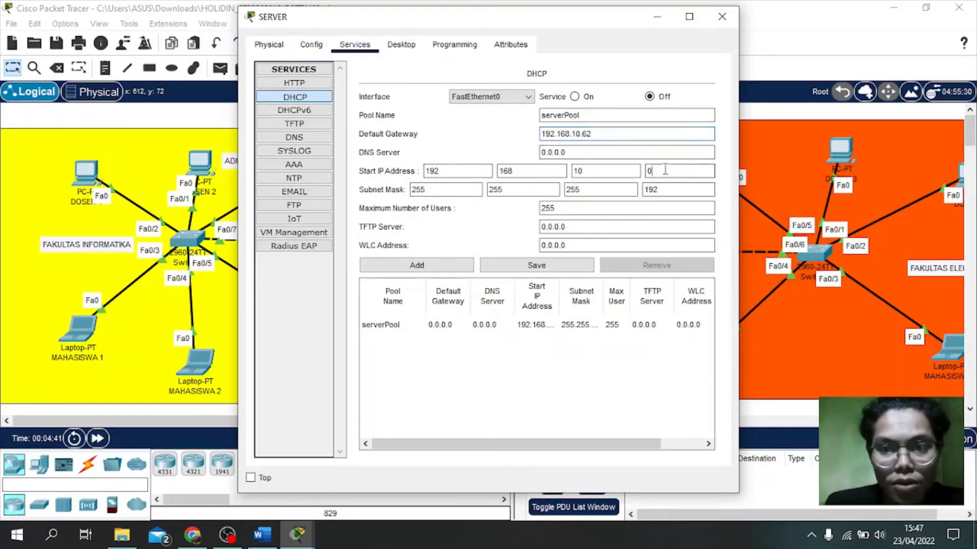
{"action": "key", "text": "BackSpace"}
{"action": "type", "text": "2"}
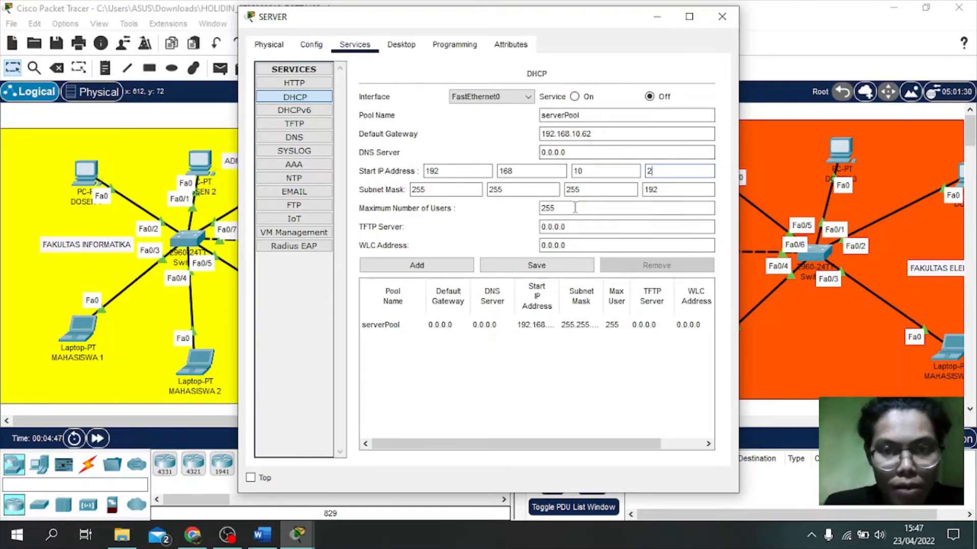
{"action": "left_click", "coordinate": [608, 207]}
{"action": "key", "text": "BackSpace"}
{"action": "key", "text": "BackSpace"}
{"action": "key", "text": "BackSpace"}
{"action": "type", "text": "6"}
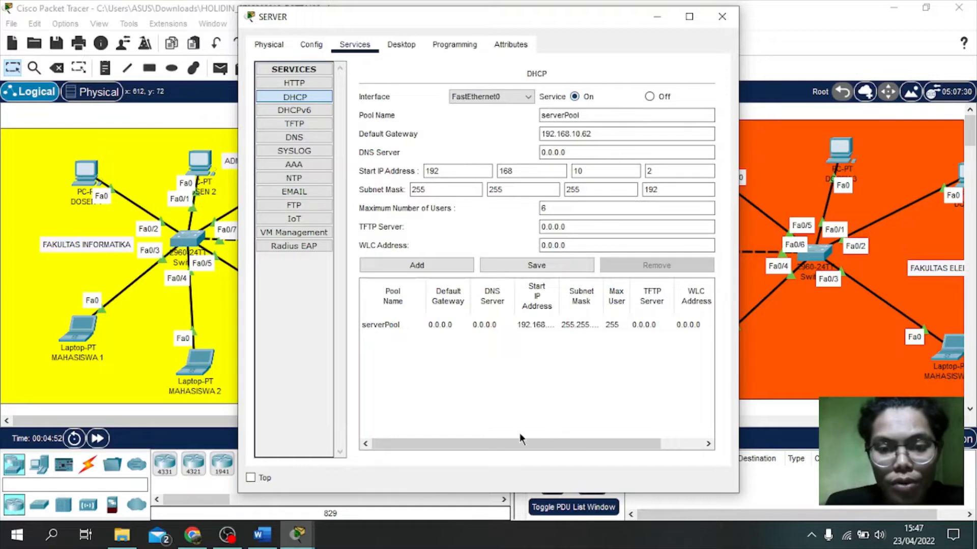
{"action": "left_click", "coordinate": [515, 262]}
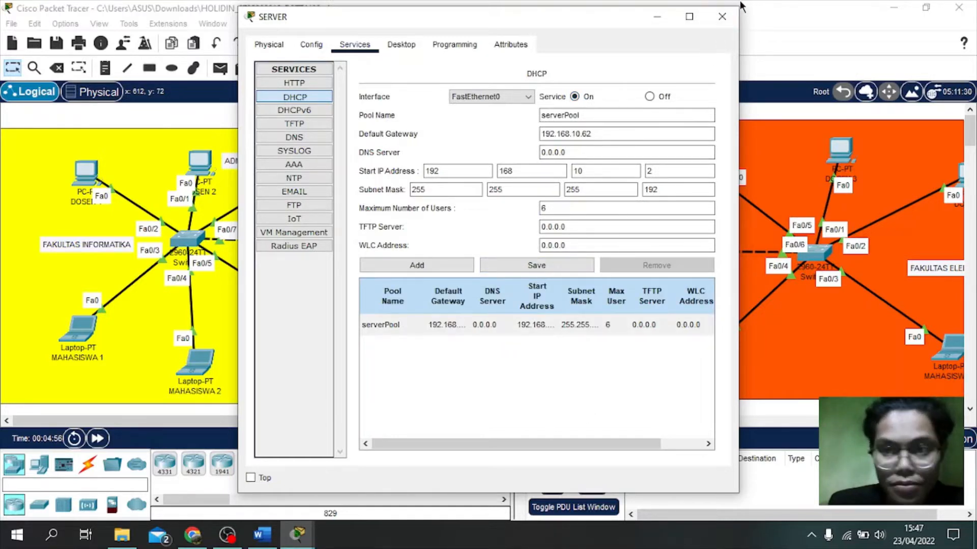
{"action": "left_click", "coordinate": [722, 16]}
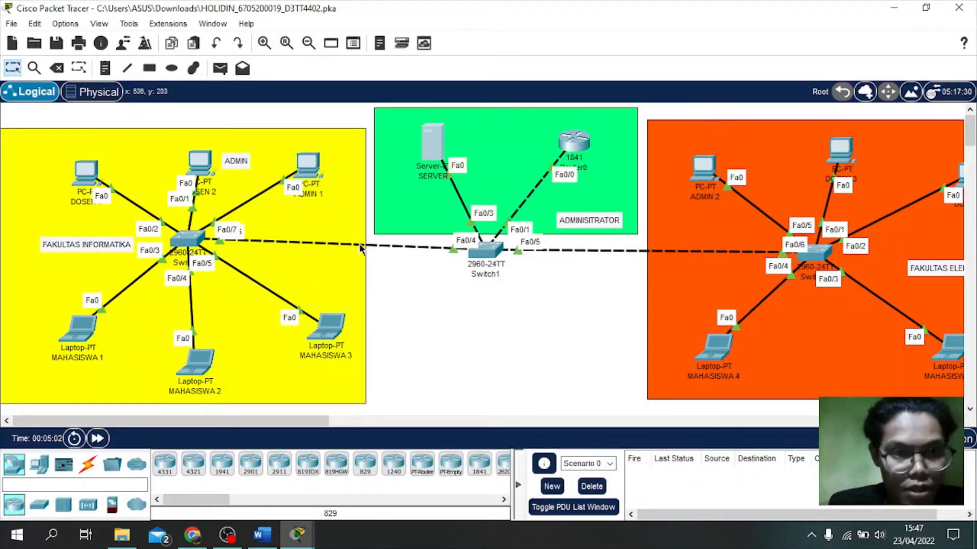
Step: Type 192.168.30.62 as ADMIN 1's static IPv4 address in Desktop > IP Configuration
{"action": "left_click", "coordinate": [306, 162]}
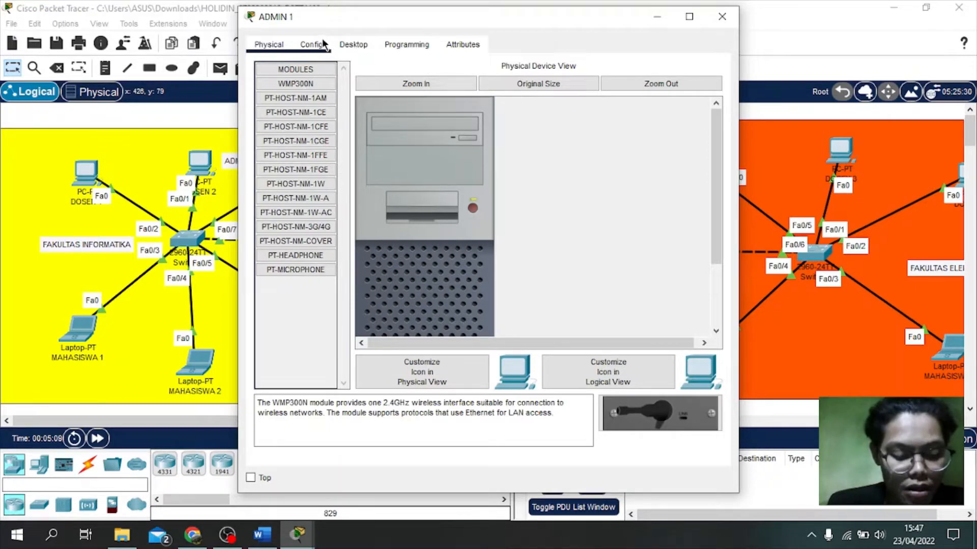
{"action": "left_click", "coordinate": [340, 43]}
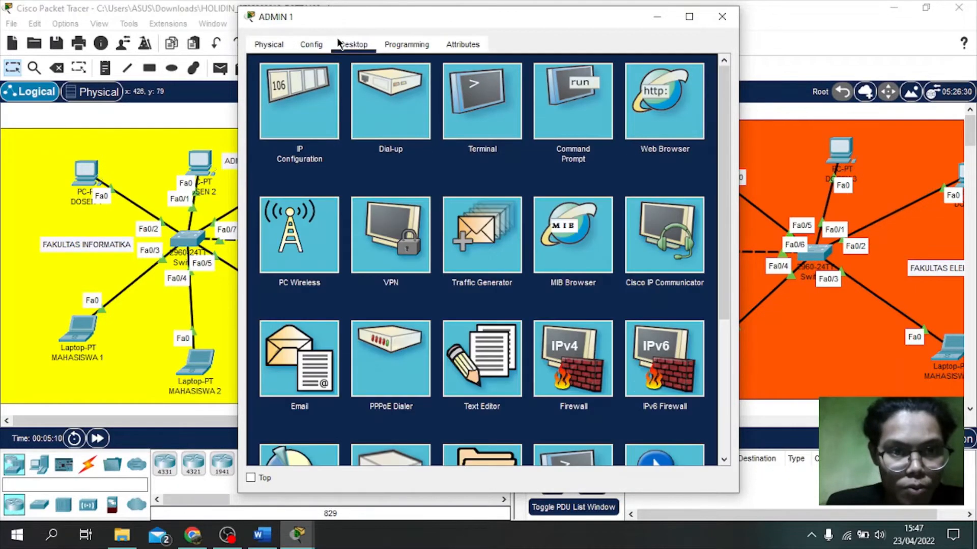
{"action": "left_click", "coordinate": [294, 107]}
{"action": "left_click", "coordinate": [428, 141]}
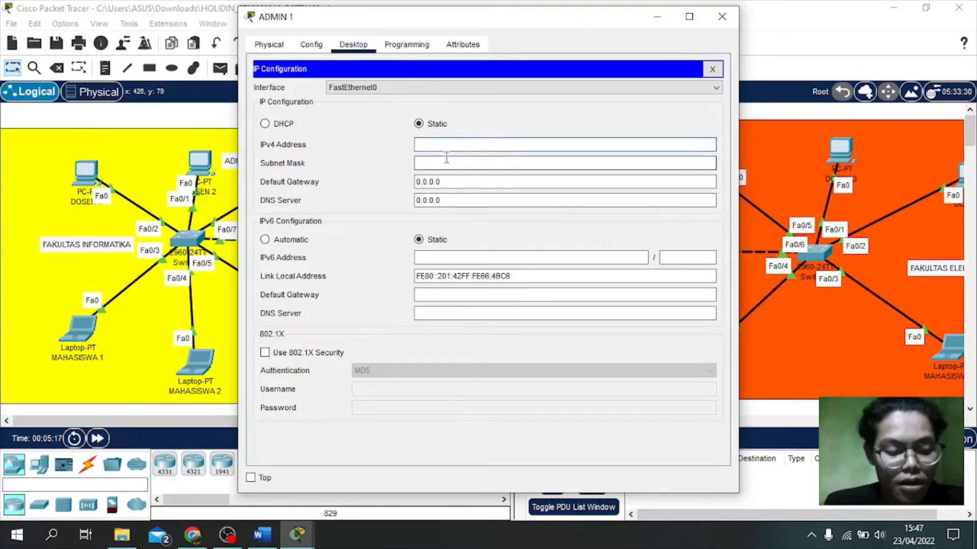
{"action": "type", "text": "192.168.30.62"}
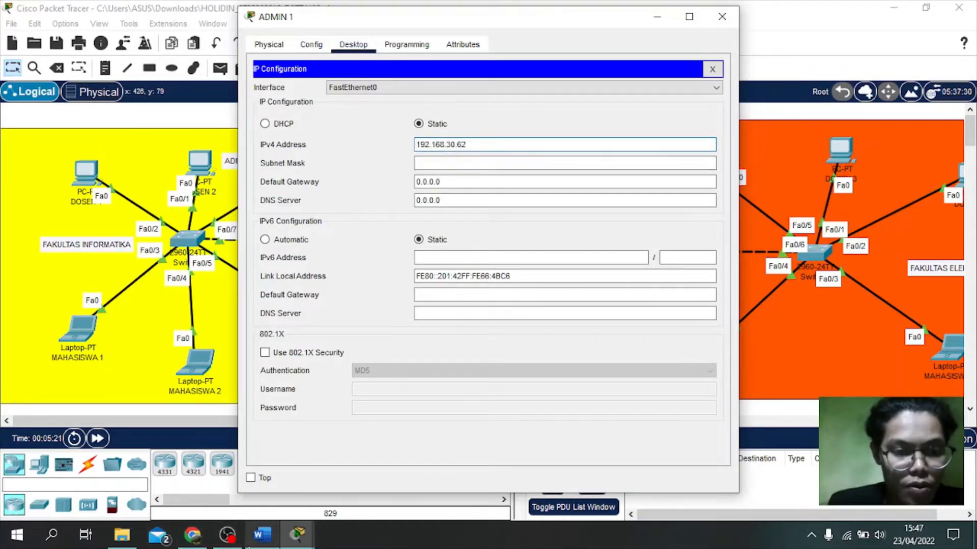
Step: Bring forward the instructions listing admin IP 192.168.30.1 and router IP 192.168.30.62
{"action": "mouse_move", "coordinate": [298, 534]}
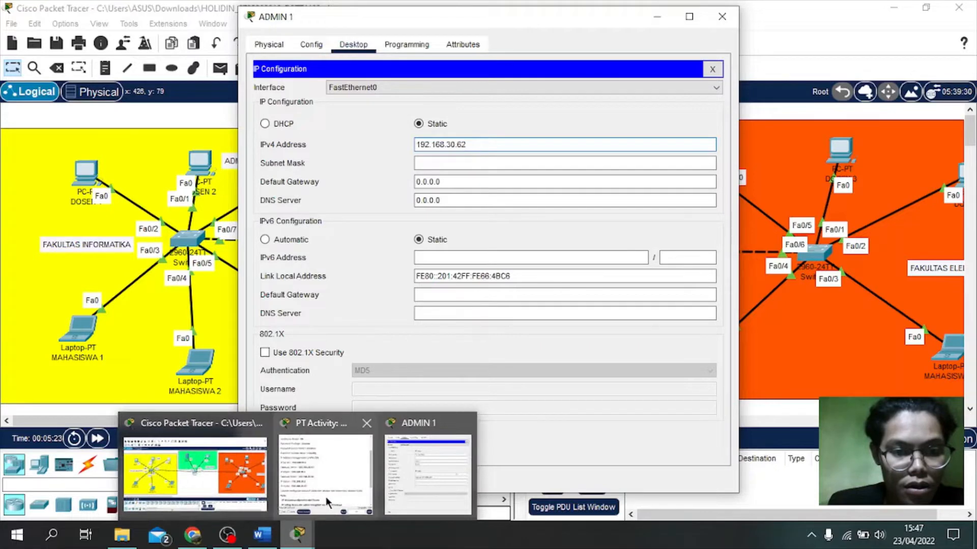
{"action": "mouse_move", "coordinate": [325, 496]}
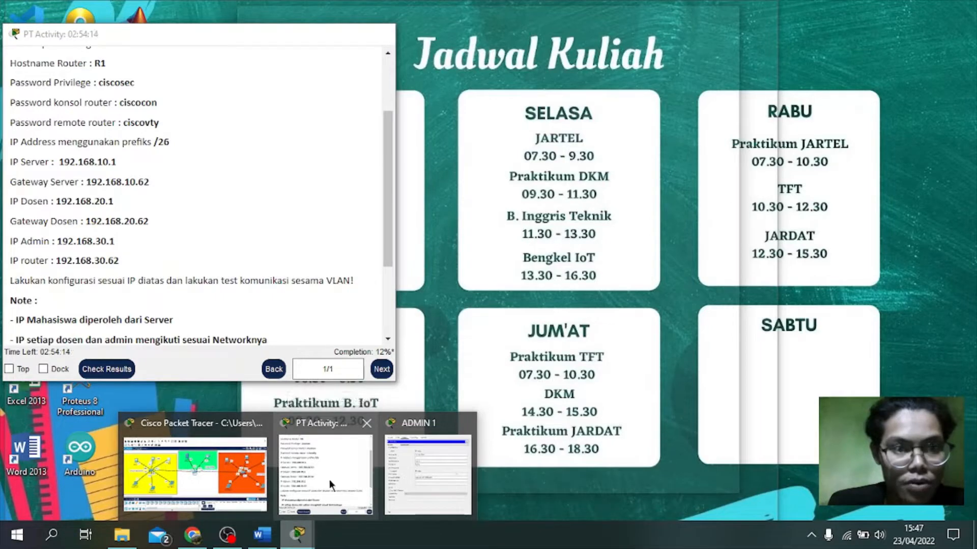
{"action": "mouse_move", "coordinate": [398, 480]}
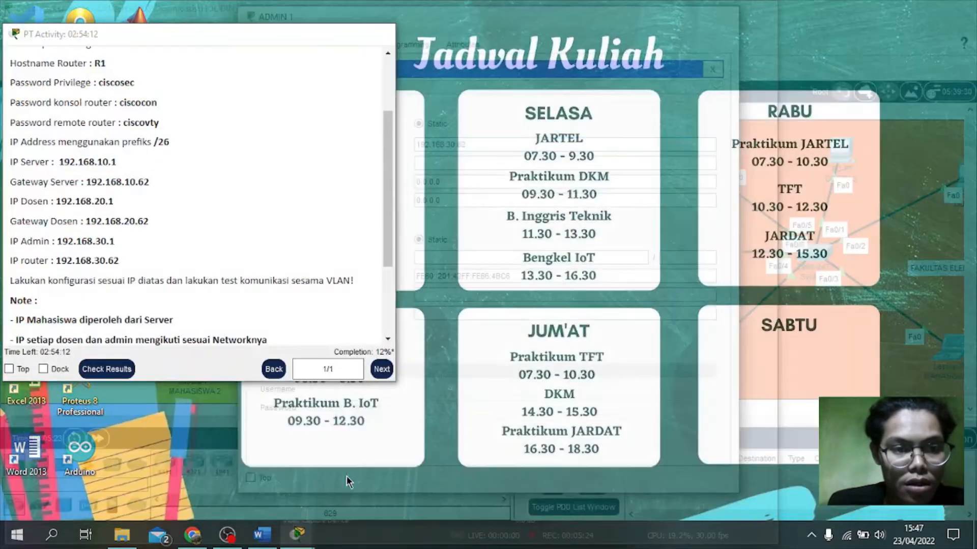
{"action": "left_click", "coordinate": [346, 476]}
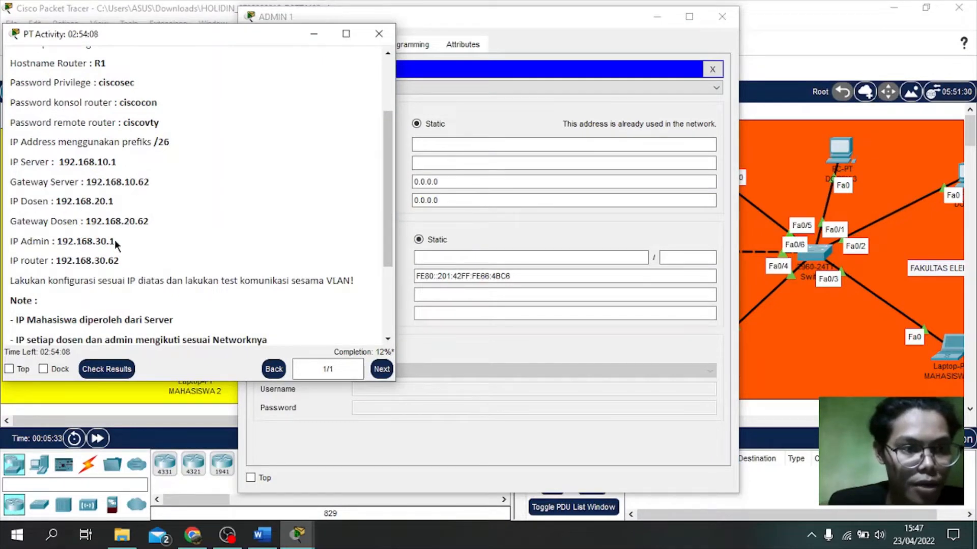
Step: Enter 192.168.30.1 as ADMIN 1's IPv4 address
{"action": "left_click", "coordinate": [462, 144]}
{"action": "type", "text": "192.168.30.62"}
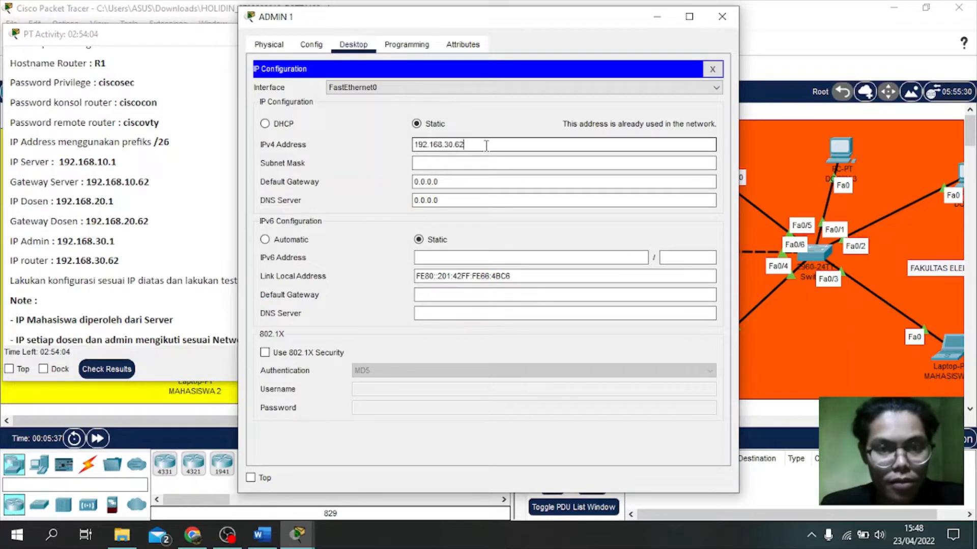
{"action": "key", "text": "BackSpace"}
{"action": "key", "text": "BackSpace"}
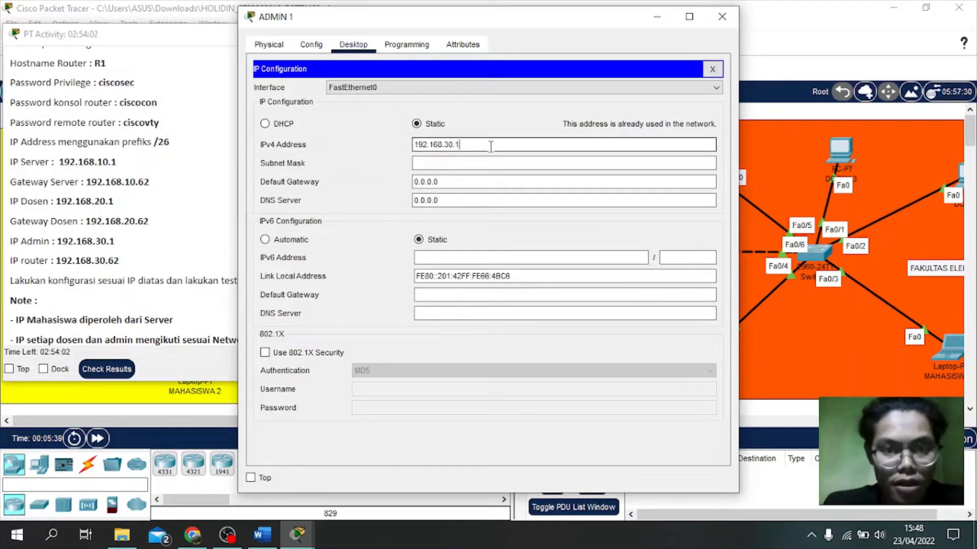
{"action": "type", "text": "1"}
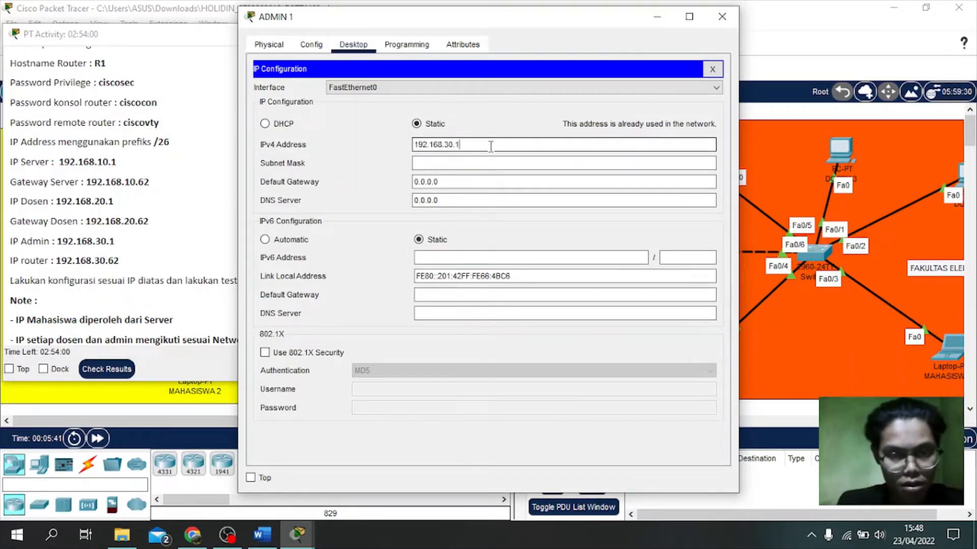
Step: Set ADMIN 1's subnet mask to 255.255.255.192
{"action": "left_click_drag", "start_coordinate": [439, 21], "coordinate": [596, 16]}
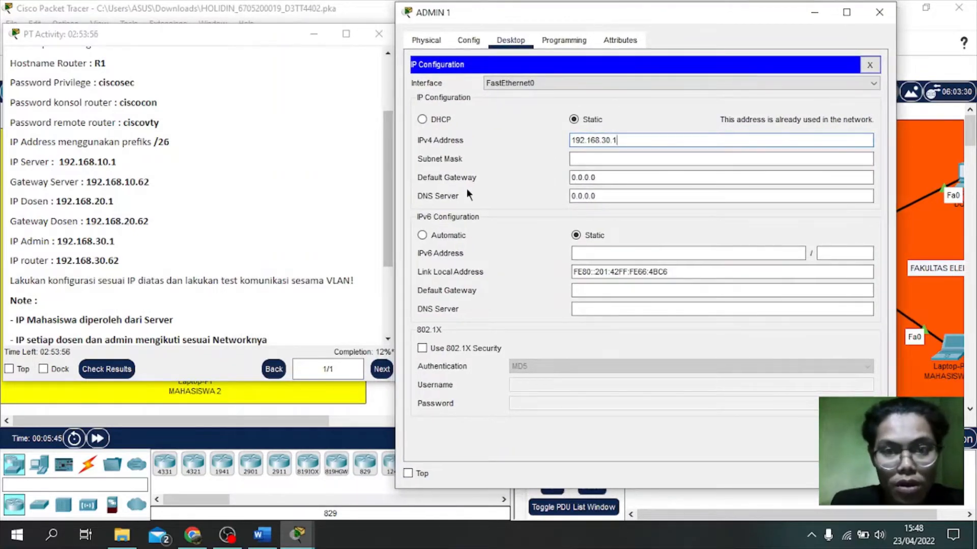
{"action": "left_click", "coordinate": [642, 158]}
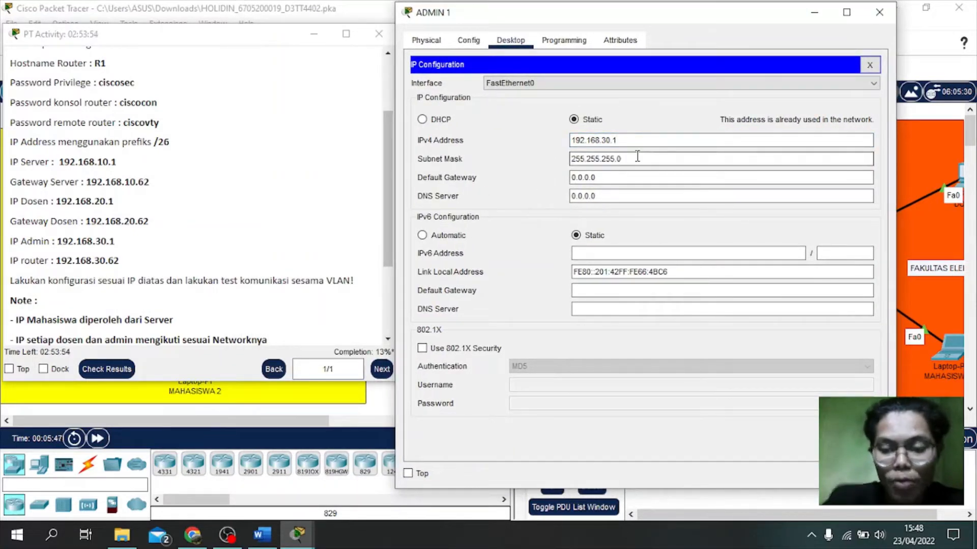
{"action": "type", "text": "9"}
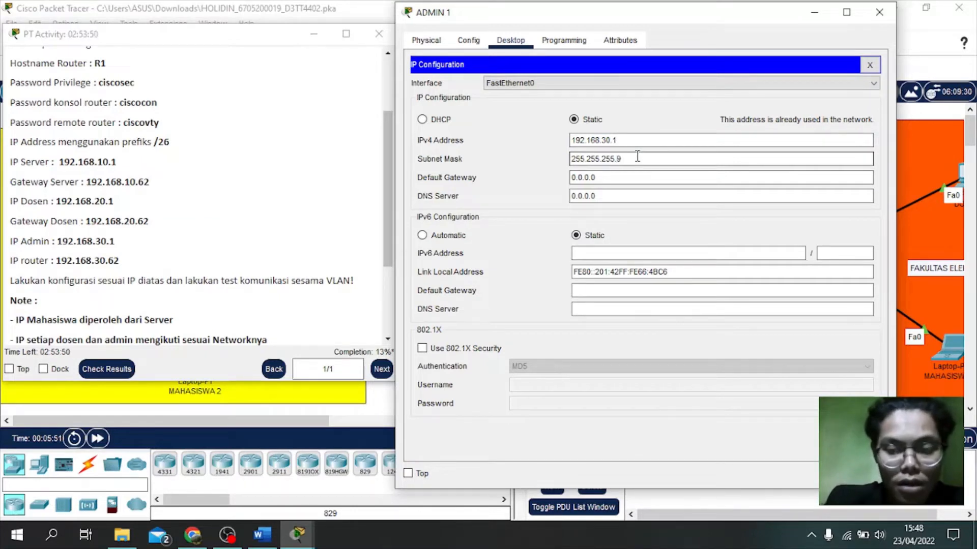
{"action": "key", "text": "BackSpace"}
{"action": "type", "text": "19"}
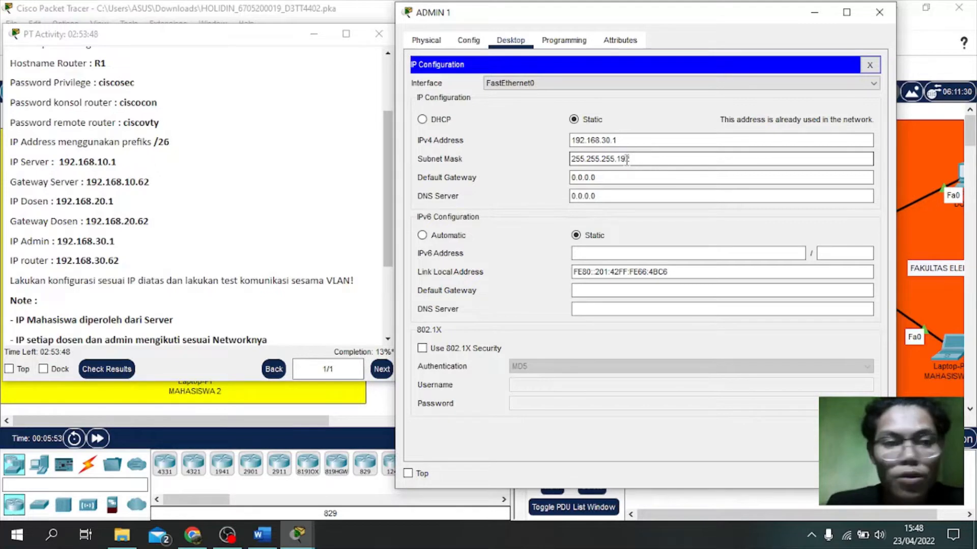
{"action": "type", "text": "2"}
Step: Set ADMIN 1's default gateway to 192.168.30.62 and close its window
{"action": "left_click_drag", "start_coordinate": [611, 177], "coordinate": [553, 178]}
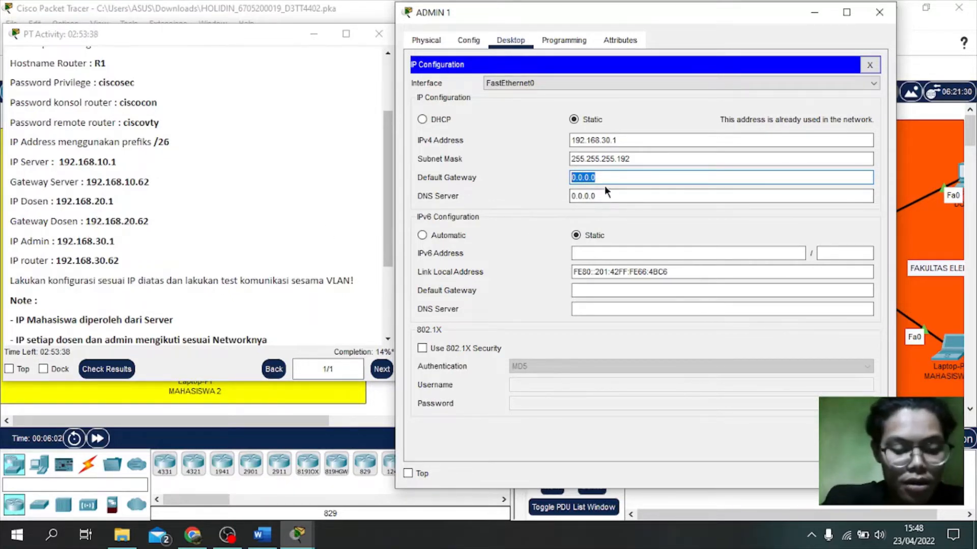
{"action": "type", "text": "192.168.30.62"}
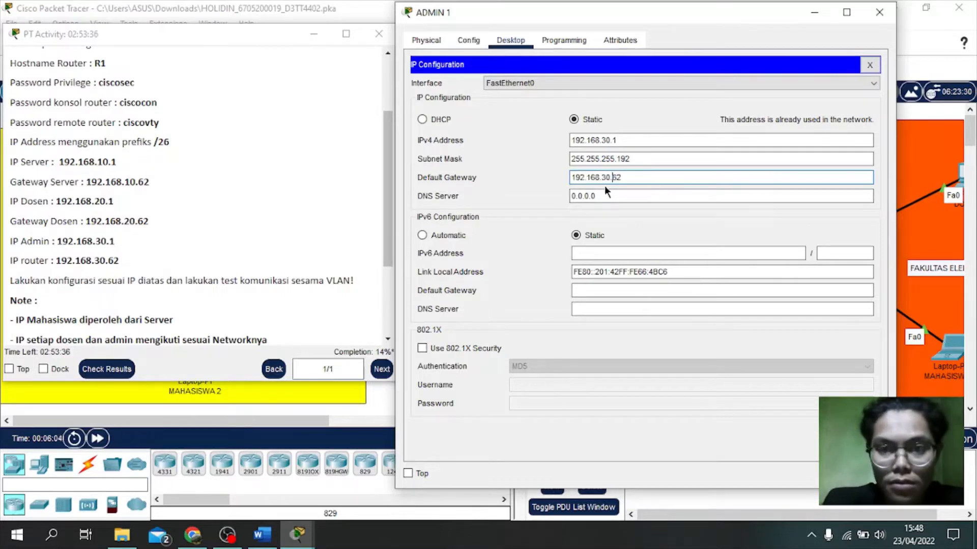
{"action": "key", "text": "BackSpace"}
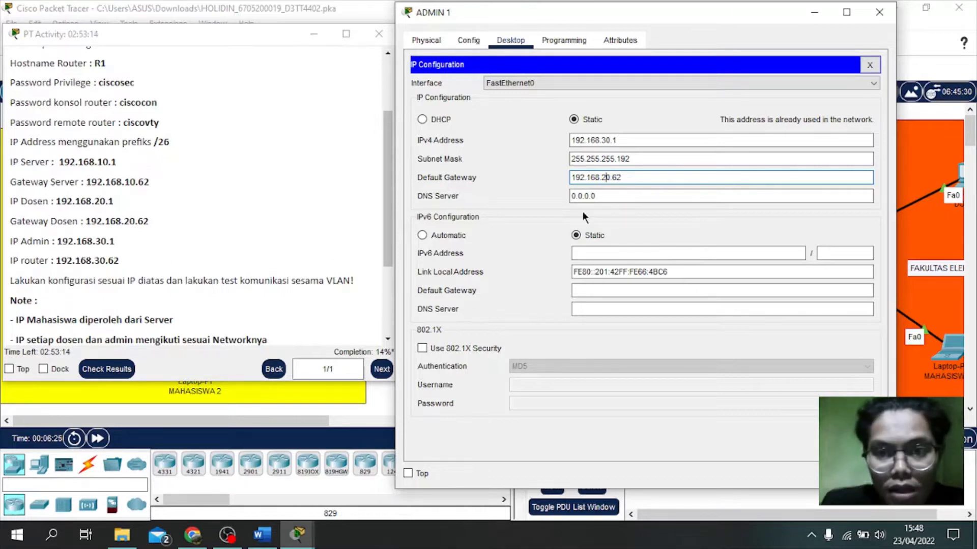
{"action": "key", "text": "BackSpace"}
{"action": "type", "text": "3"}
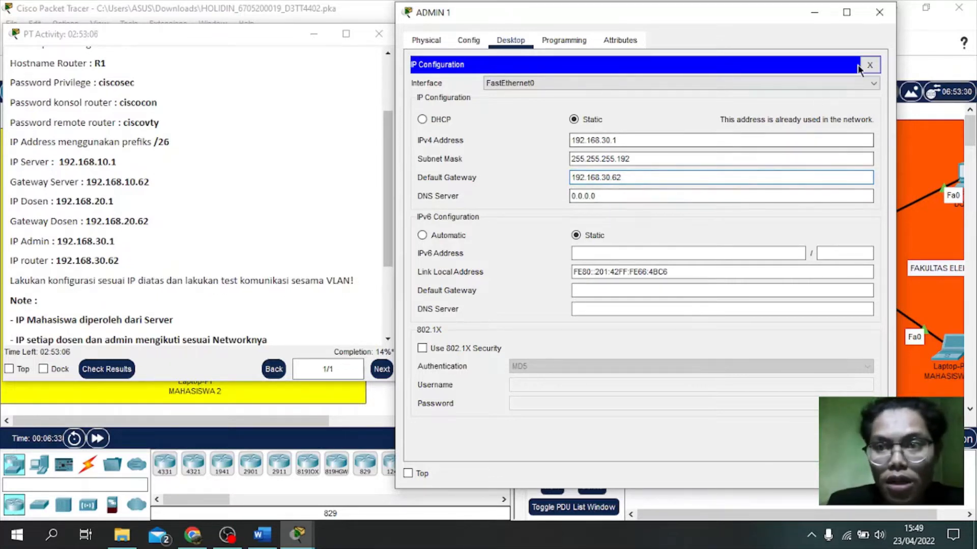
{"action": "left_click", "coordinate": [882, 14]}
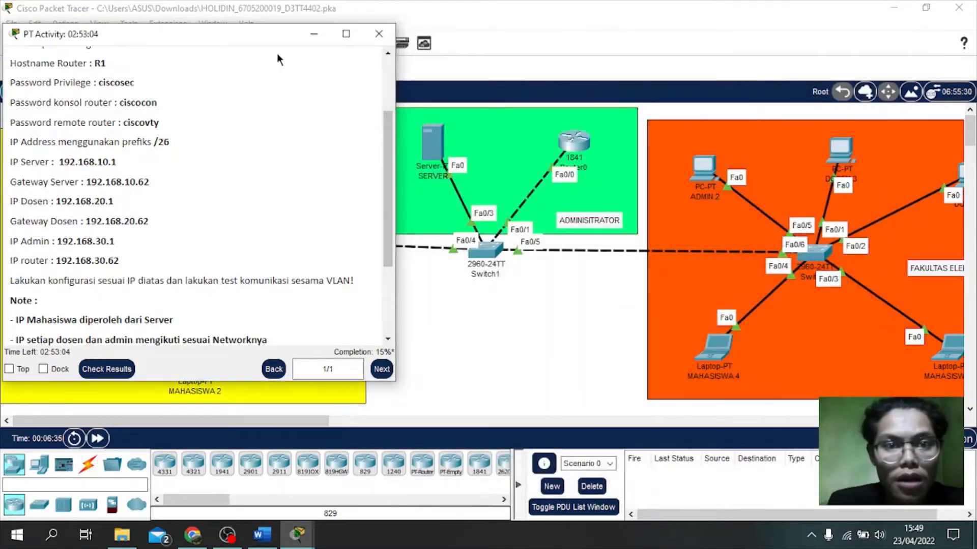
{"action": "left_click_drag", "start_coordinate": [240, 35], "coordinate": [649, 79]}
Step: In DOSEN 2's IP Configuration, enter the IPv4 address 192.168.20.2
{"action": "left_click", "coordinate": [571, 37]}
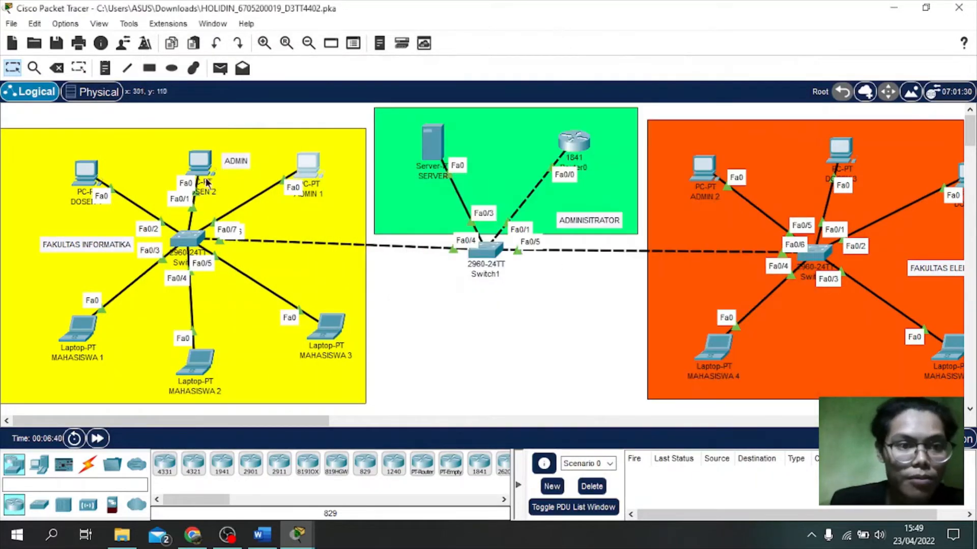
{"action": "left_click", "coordinate": [193, 164]}
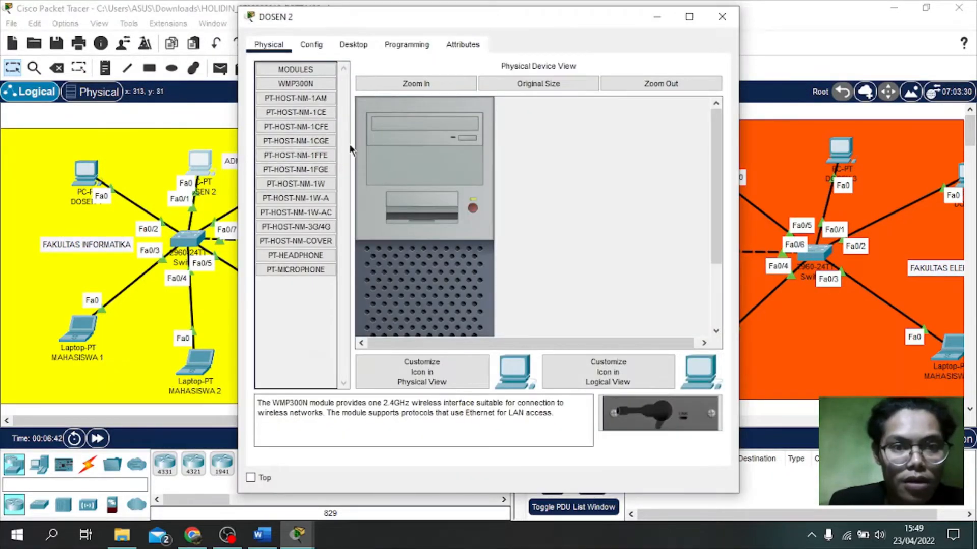
{"action": "left_click", "coordinate": [359, 47]}
{"action": "left_click", "coordinate": [303, 97]}
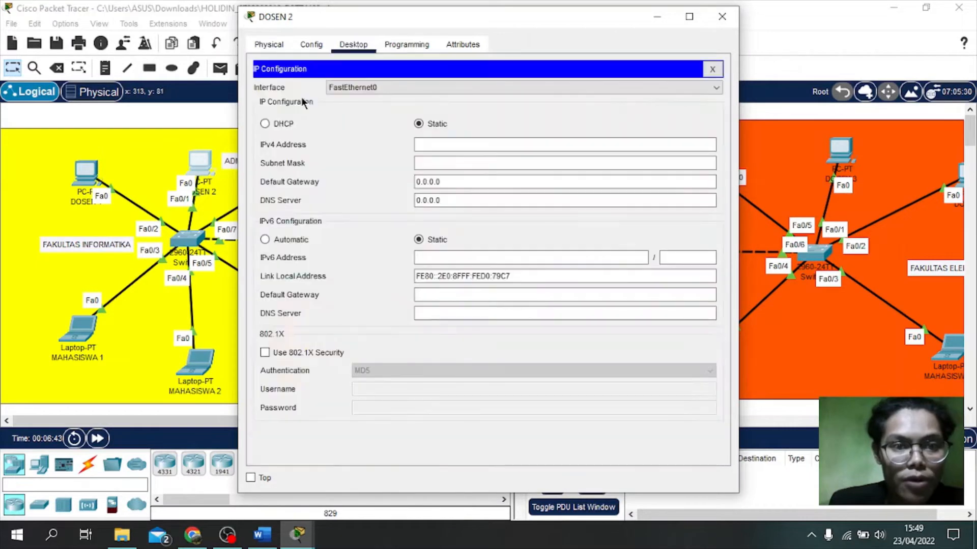
{"action": "left_click", "coordinate": [446, 143]}
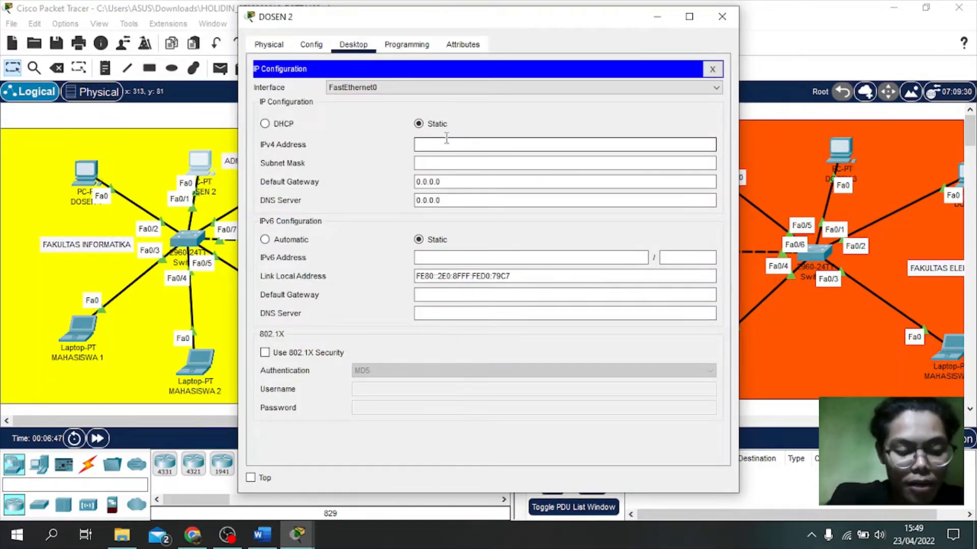
{"action": "type", "text": "192.168.10.62"}
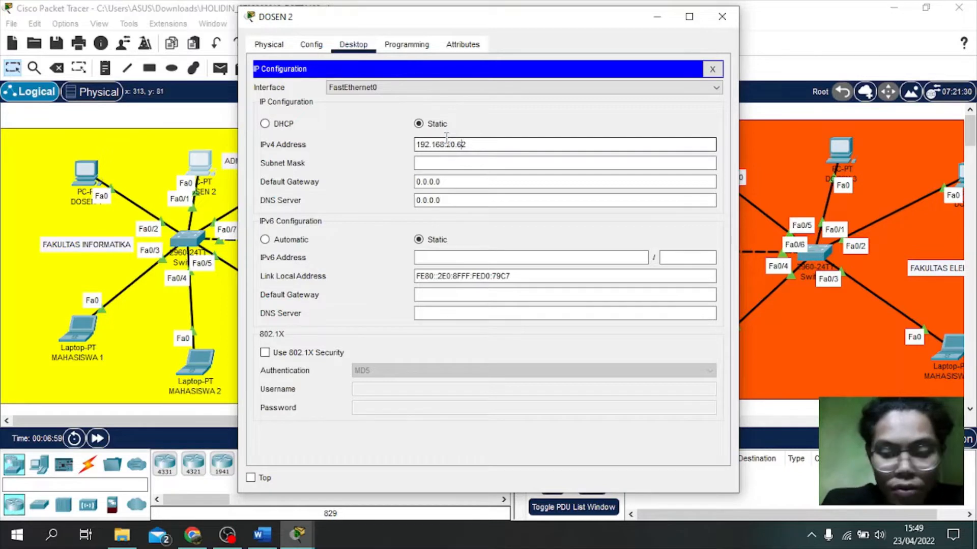
{"action": "key", "text": "BackSpace"}
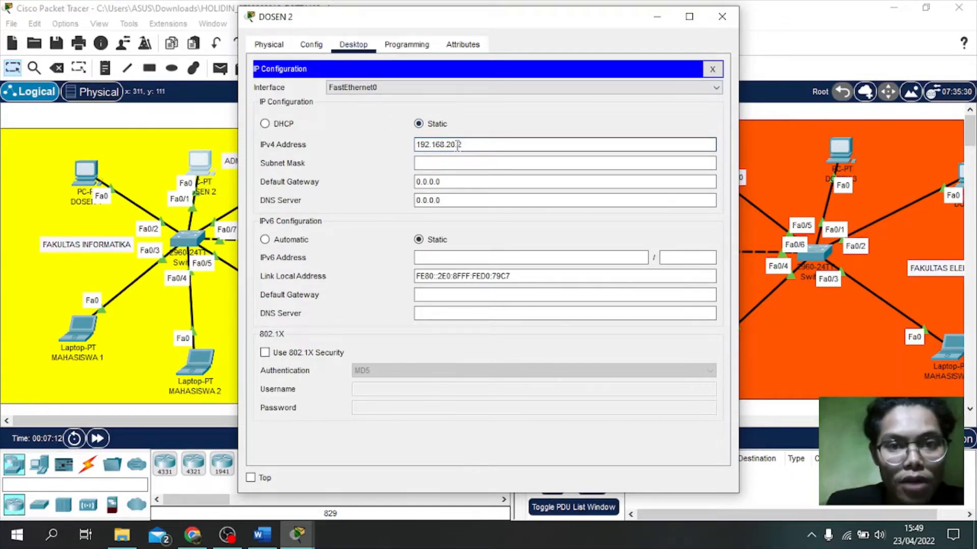
Step: Set DOSEN 2's mask to 255.255.255.192 and gateway to 192.168.20.62, then close it
{"action": "left_click", "coordinate": [446, 164]}
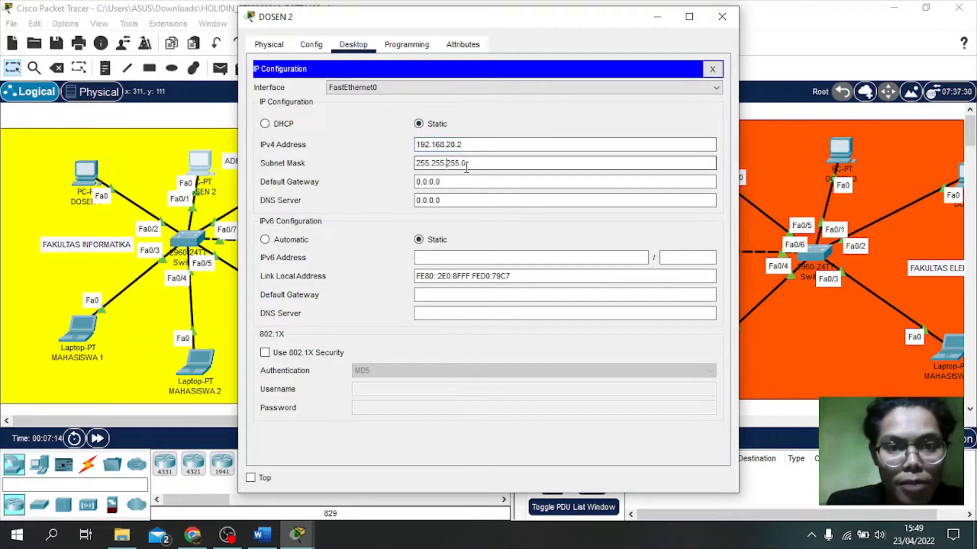
{"action": "key", "text": "BackSpace"}
{"action": "type", "text": "192"}
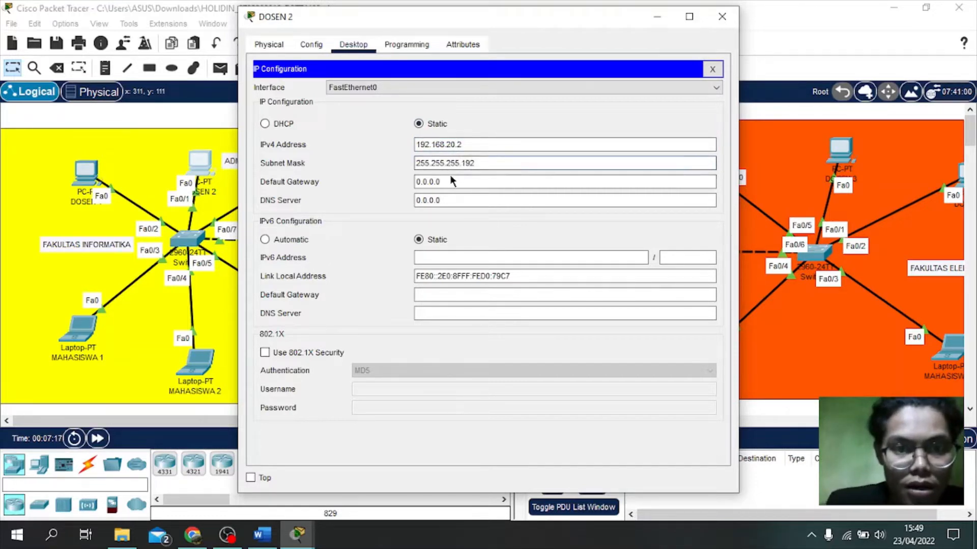
{"action": "key", "text": "Tab"}
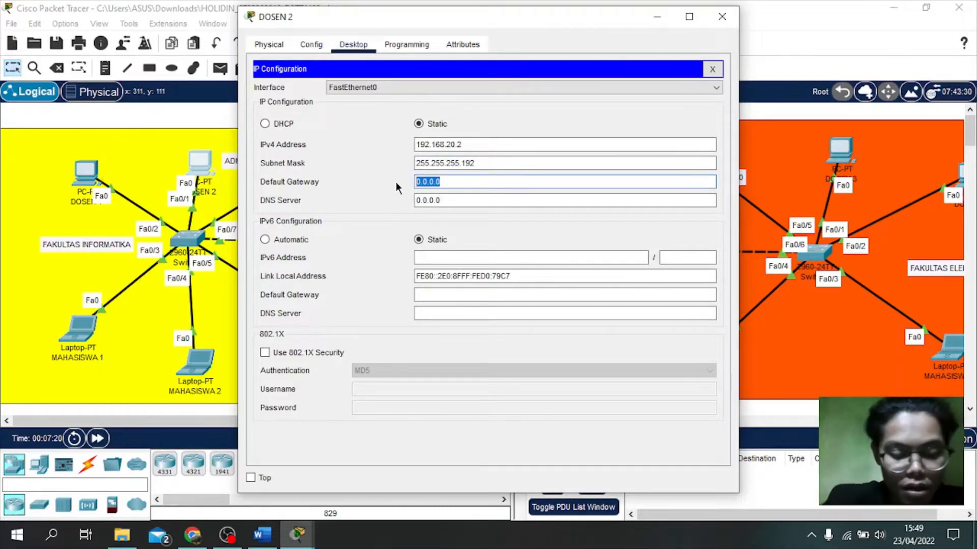
{"action": "type", "text": "192.168.30.62"}
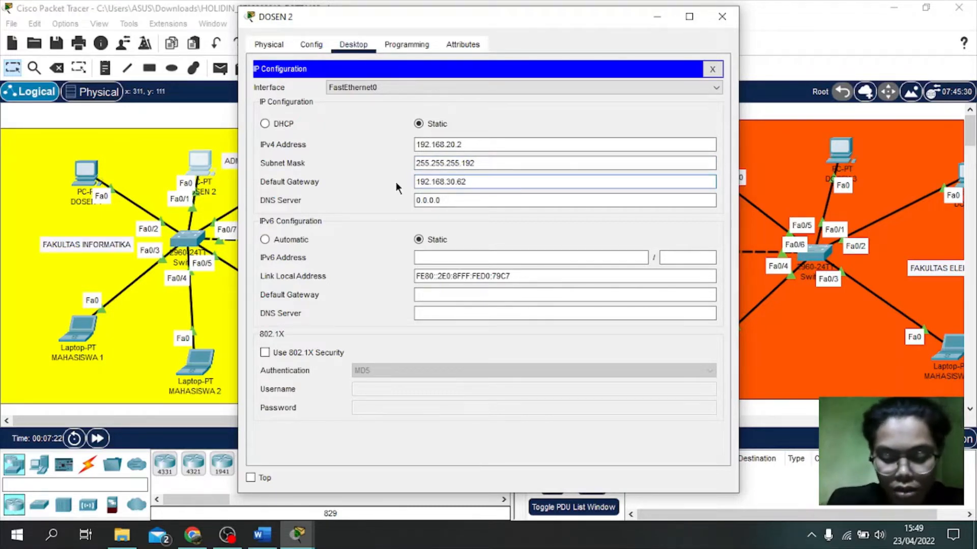
{"action": "left_click", "coordinate": [450, 182]}
{"action": "key", "text": "BackSpace"}
{"action": "type", "text": "2"}
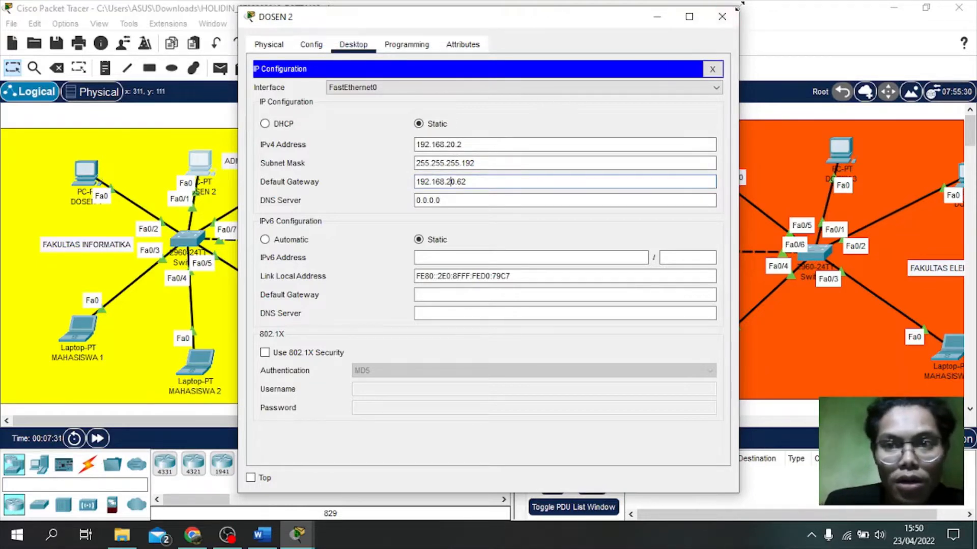
{"action": "left_click", "coordinate": [722, 17]}
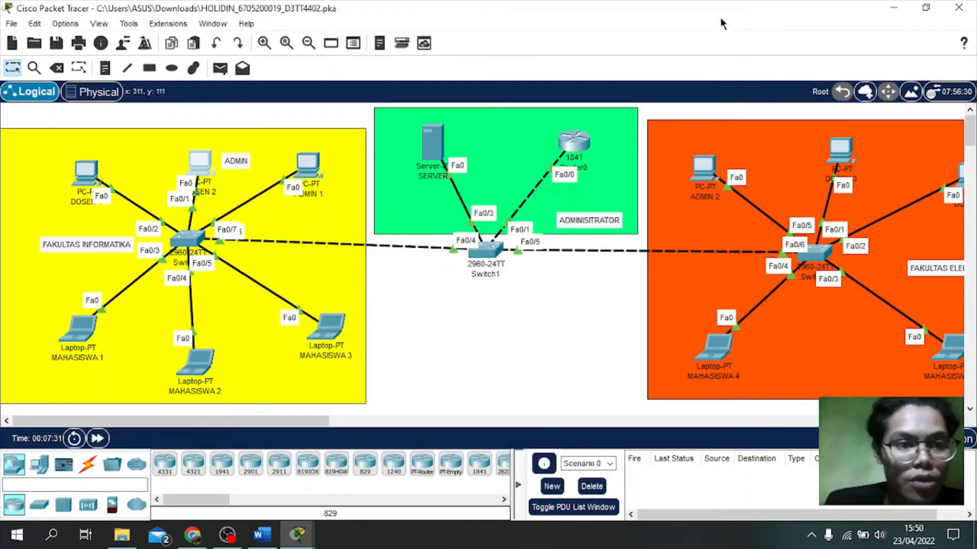
Step: In DOSEN 1's IP Configuration, enter the IPv4 address 192.168.20.1
{"action": "left_click", "coordinate": [91, 176]}
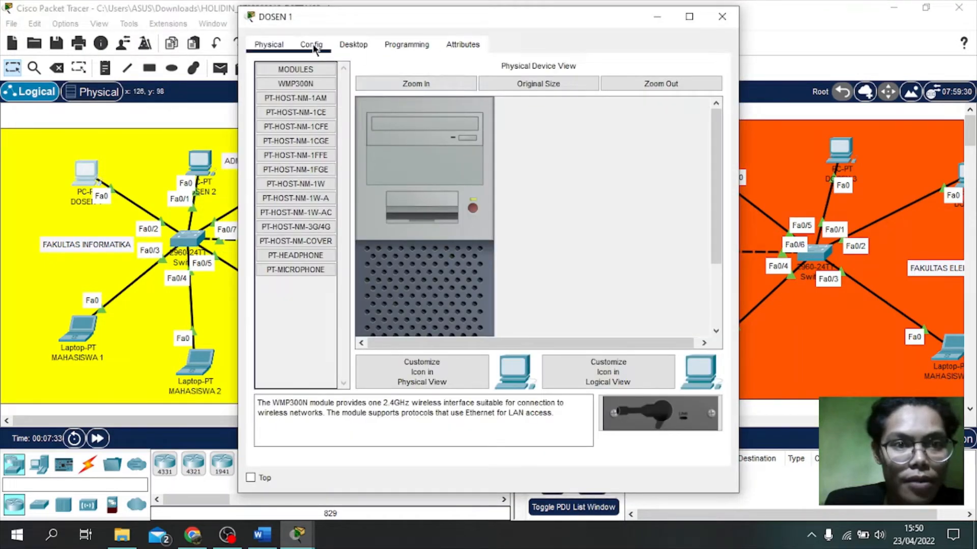
{"action": "left_click", "coordinate": [342, 44]}
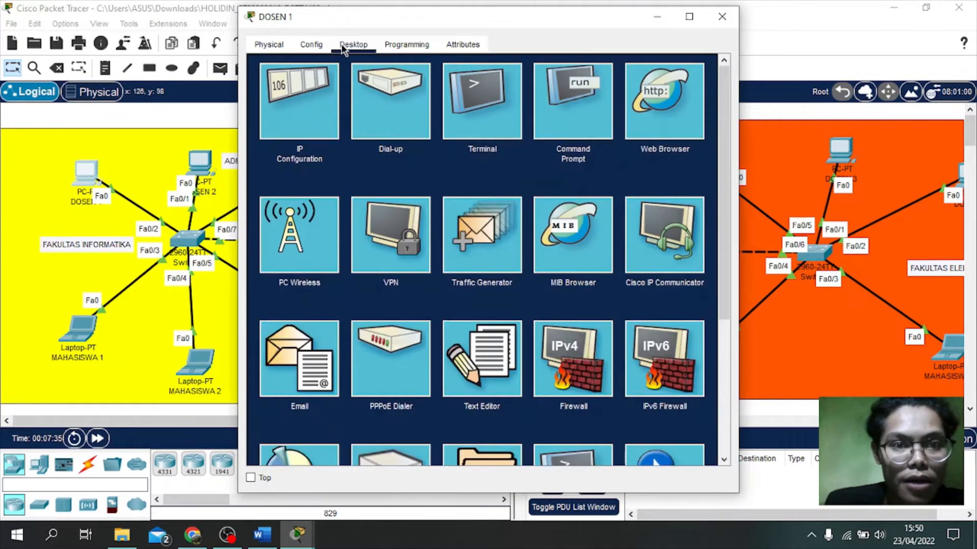
{"action": "left_click", "coordinate": [291, 99]}
{"action": "left_click", "coordinate": [459, 146]}
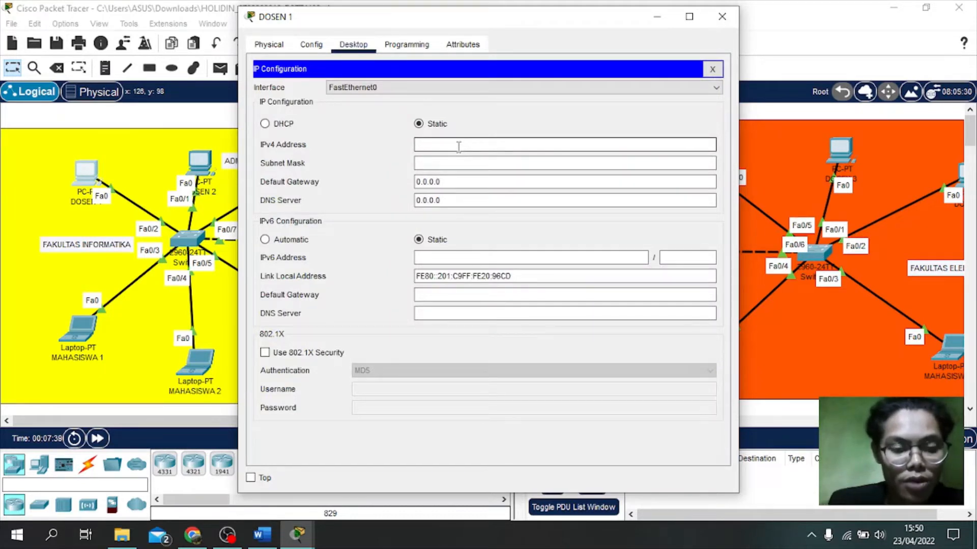
{"action": "type", "text": "192.168.30.12"}
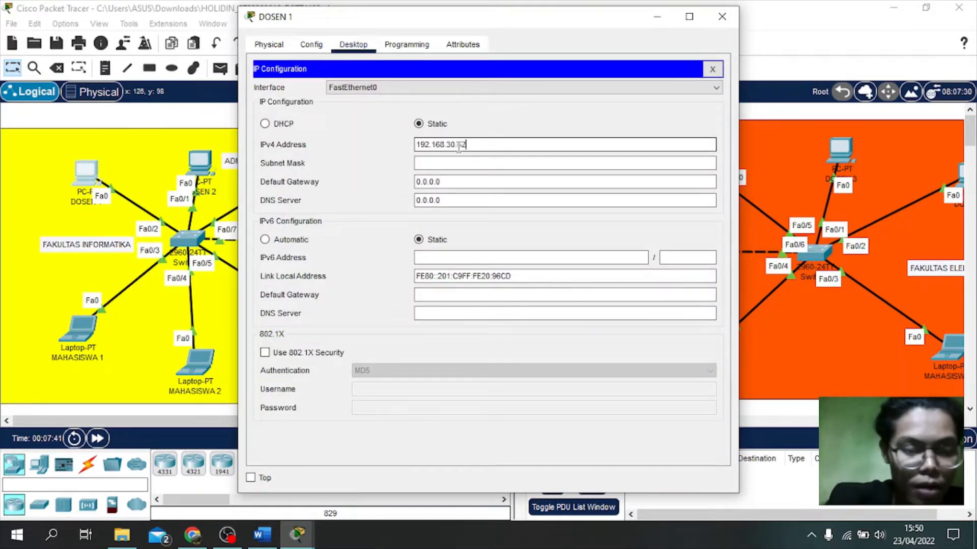
{"action": "left_click", "coordinate": [455, 145]}
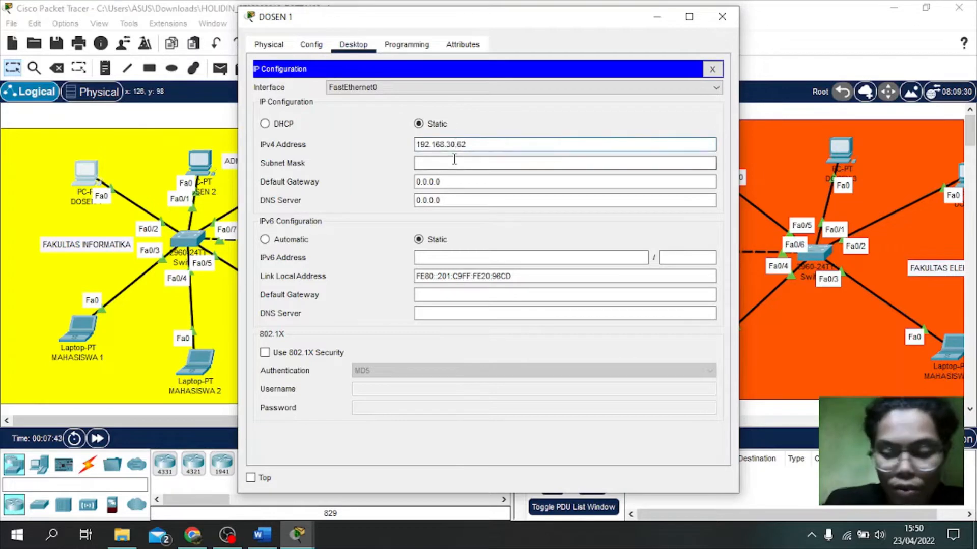
{"action": "key", "text": "Left"}
{"action": "key", "text": "BackSpace"}
{"action": "type", "text": "2"}
{"action": "left_click", "coordinate": [470, 145]}
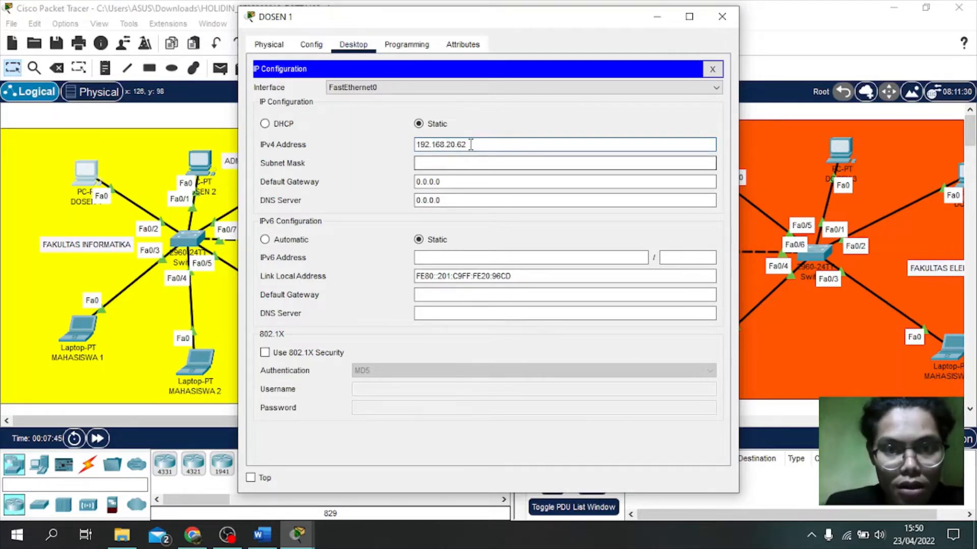
{"action": "key", "text": "BackSpace"}
{"action": "key", "text": "BackSpace"}
{"action": "type", "text": "1"}
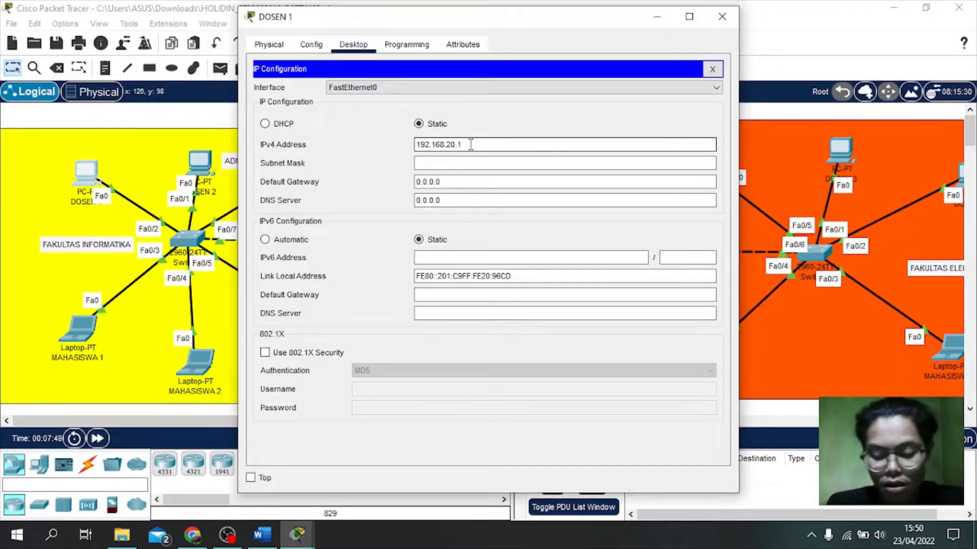
Step: Set DOSEN 1's mask to 255.255.255.192 and gateway to 192.168.20.62, then close it
{"action": "left_click", "coordinate": [449, 161]}
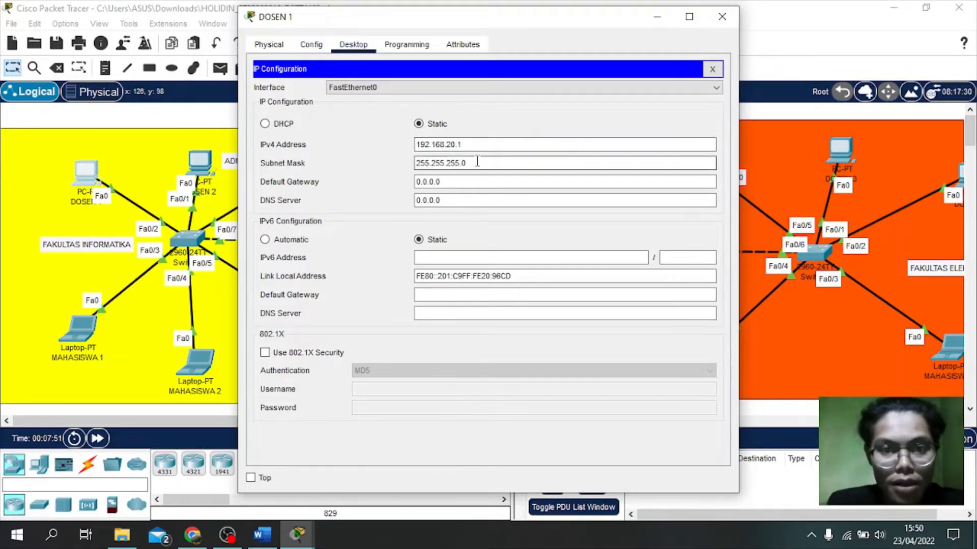
{"action": "key", "text": "BackSpace"}
{"action": "type", "text": "192"}
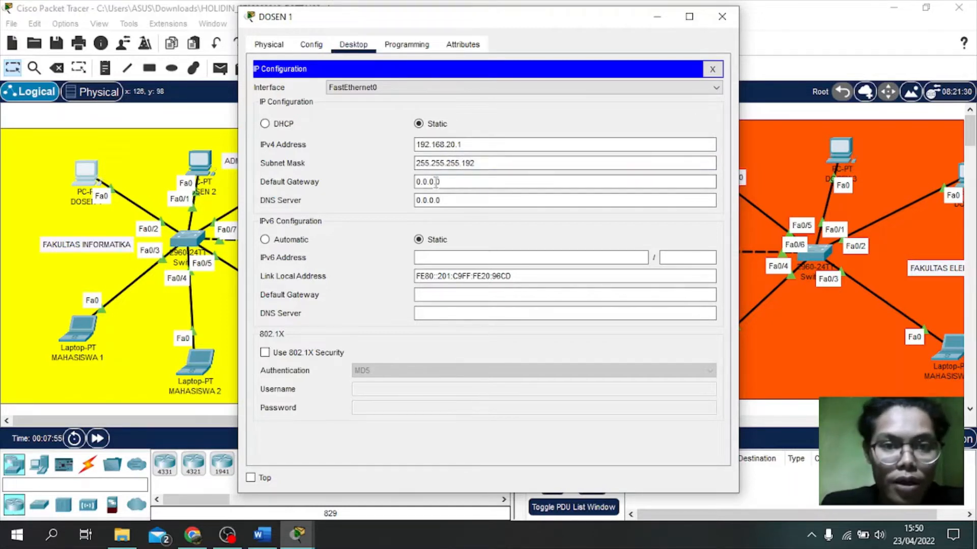
{"action": "left_click_drag", "start_coordinate": [443, 182], "coordinate": [410, 178]}
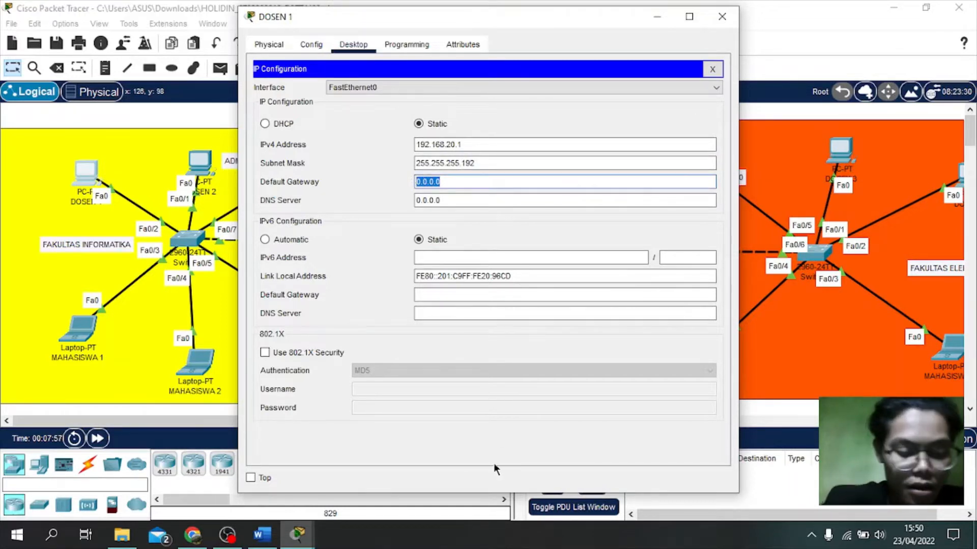
{"action": "type", "text": "192.168.30.62"}
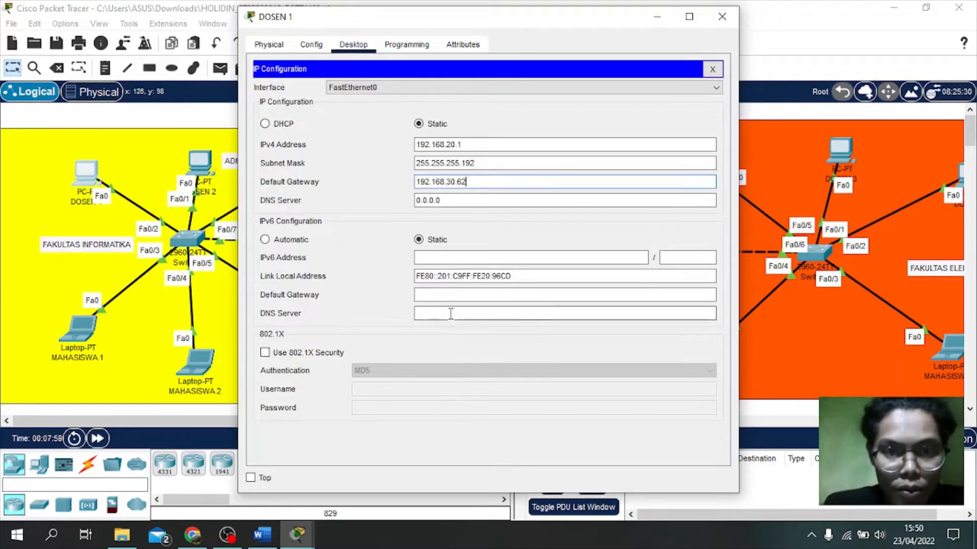
{"action": "key", "text": "Left"}
{"action": "key", "text": "Left"}
{"action": "key", "text": "Left"}
{"action": "key", "text": "Left"}
{"action": "key", "text": "BackSpace"}
{"action": "type", "text": "2"}
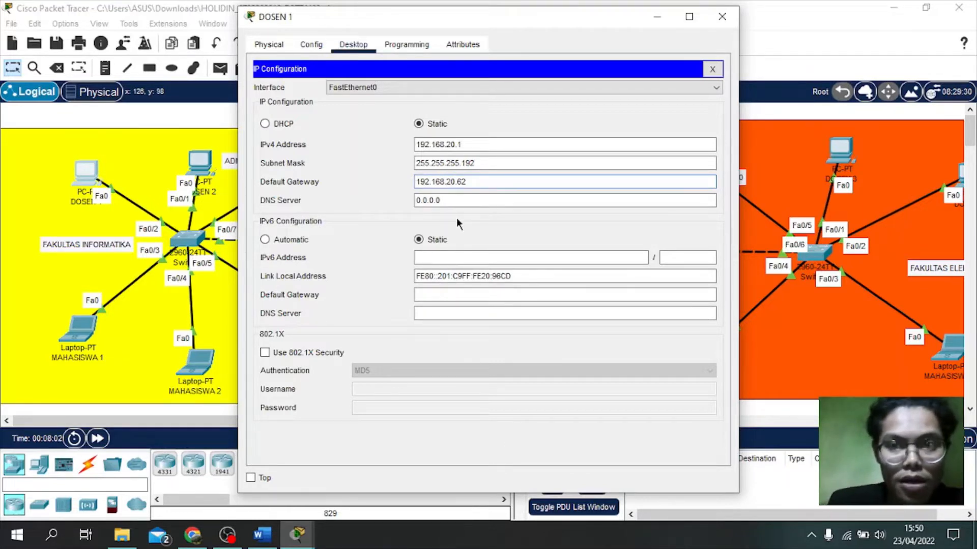
{"action": "left_click", "coordinate": [719, 19]}
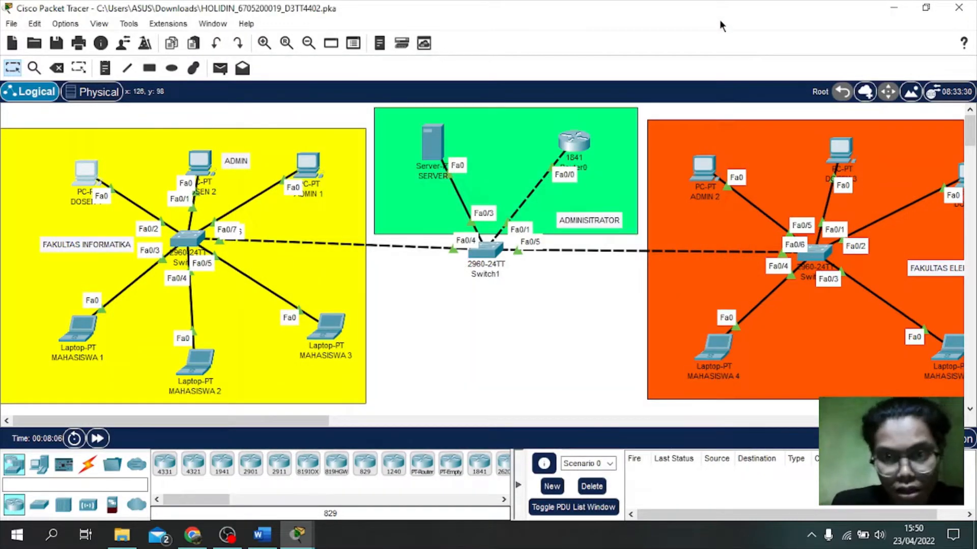
Step: In ADMIN 2's IP Configuration, enter the IPv4 address 192.168.30.2
{"action": "left_click", "coordinate": [696, 169]}
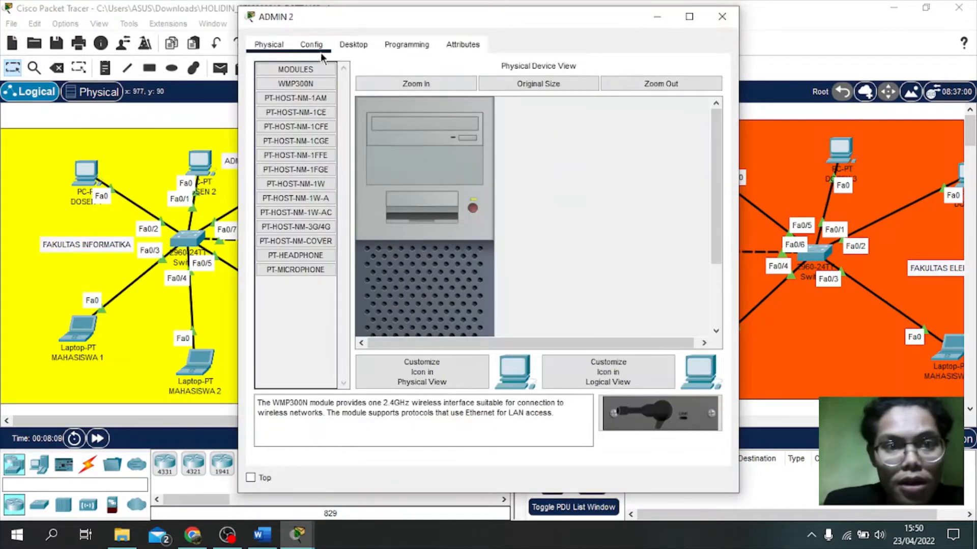
{"action": "left_click", "coordinate": [353, 45]}
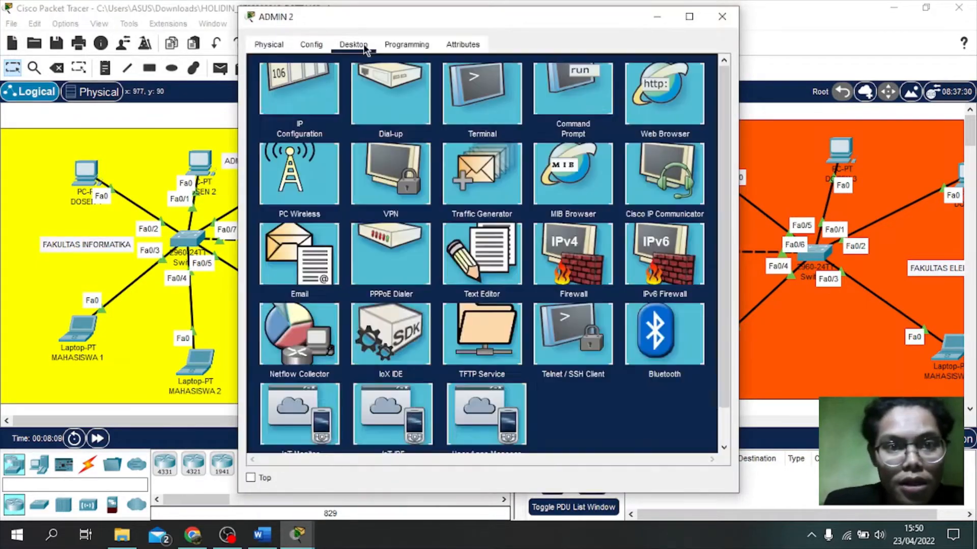
{"action": "left_click", "coordinate": [302, 110]}
{"action": "left_click", "coordinate": [437, 148]}
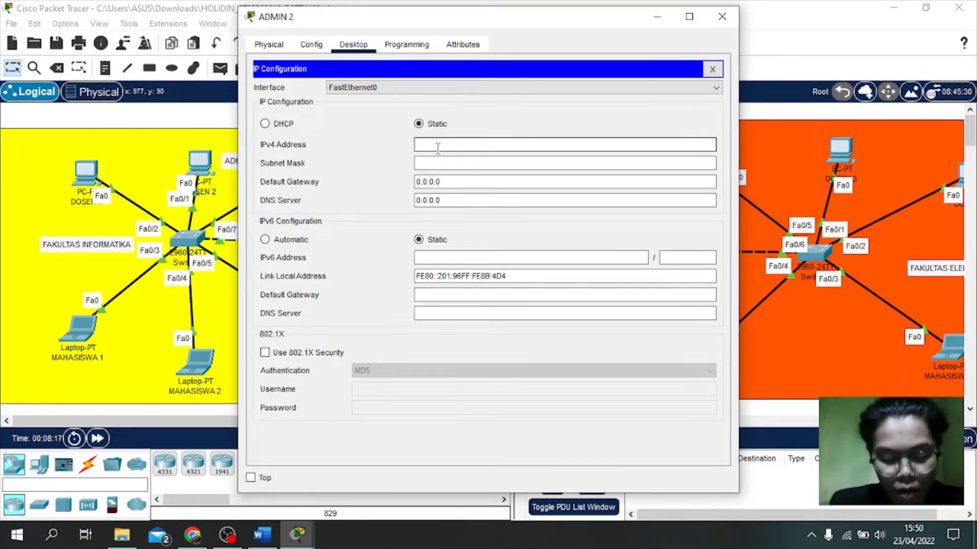
{"action": "type", "text": "192.168.30.62"}
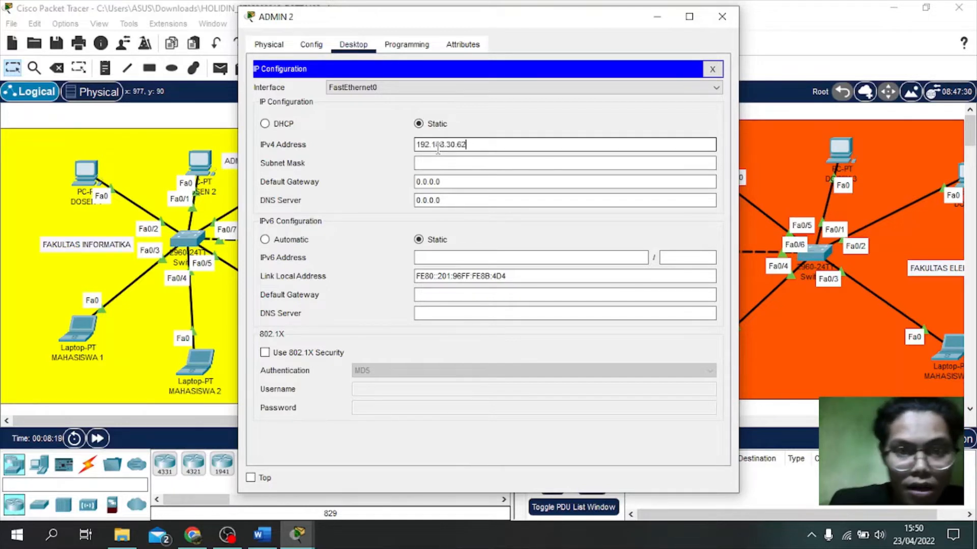
{"action": "key", "text": "Left"}
{"action": "key", "text": "Left"}
{"action": "key", "text": "Left"}
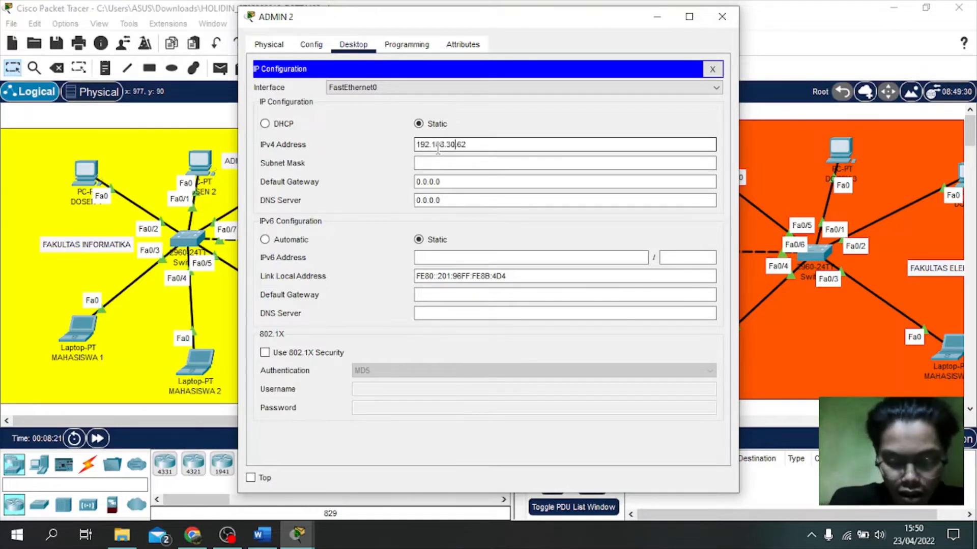
{"action": "left_click", "coordinate": [471, 147]}
{"action": "key", "text": "BackSpace"}
{"action": "key", "text": "BackSpace"}
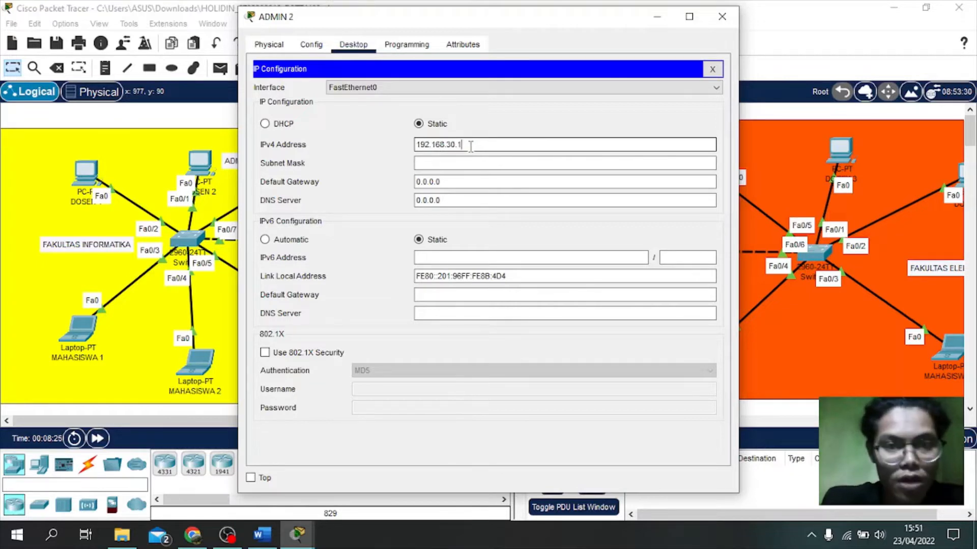
{"action": "type", "text": "2"}
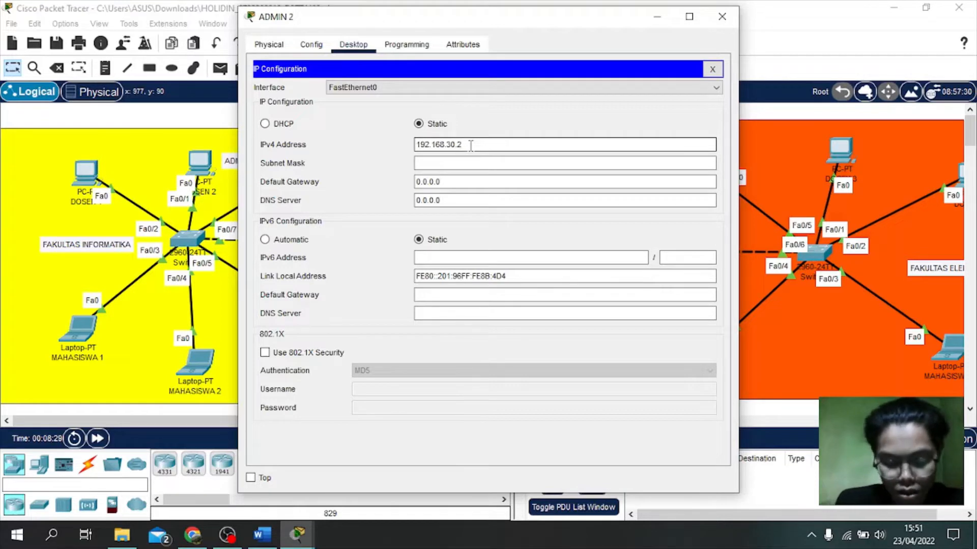
Step: Set ADMIN 2's mask to 255.255.255.192 and gateway to 192.168.30.62, then close it
{"action": "left_click", "coordinate": [452, 163]}
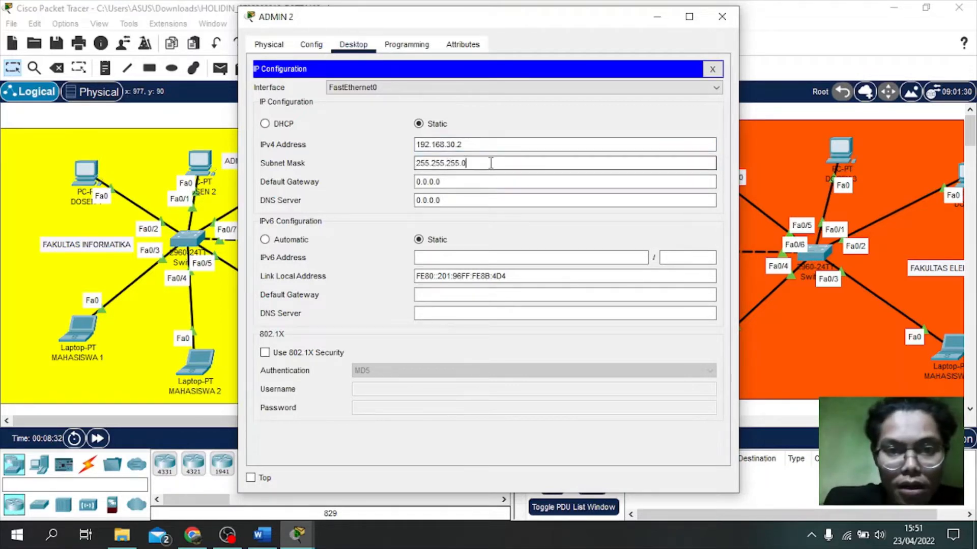
{"action": "type", "text": "192"}
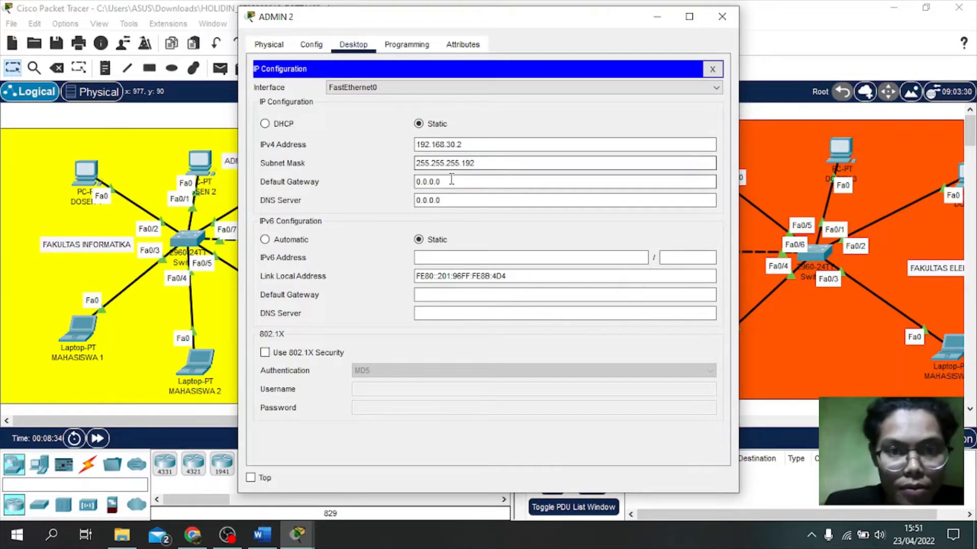
{"action": "key", "text": "Tab"}
{"action": "type", "text": "192.168.30.62"}
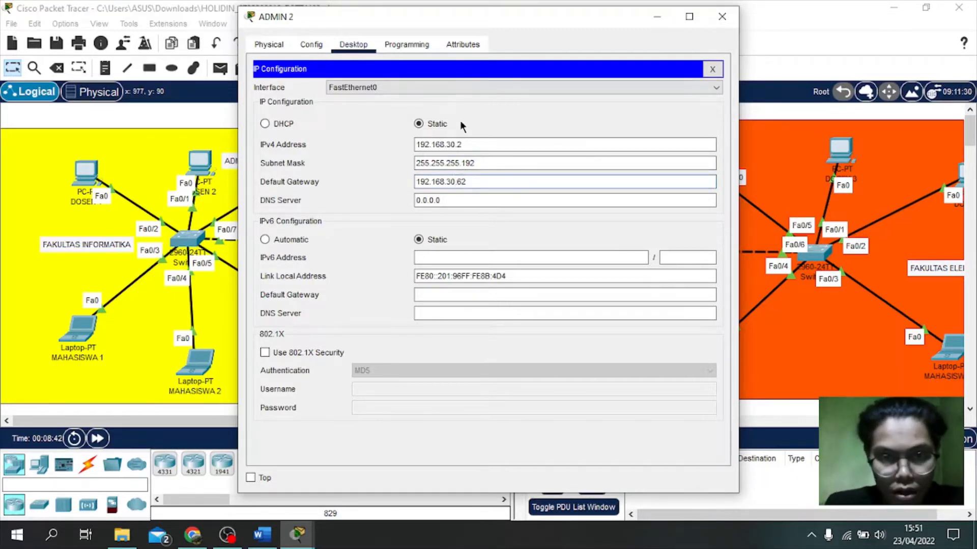
{"action": "left_click", "coordinate": [732, 18]}
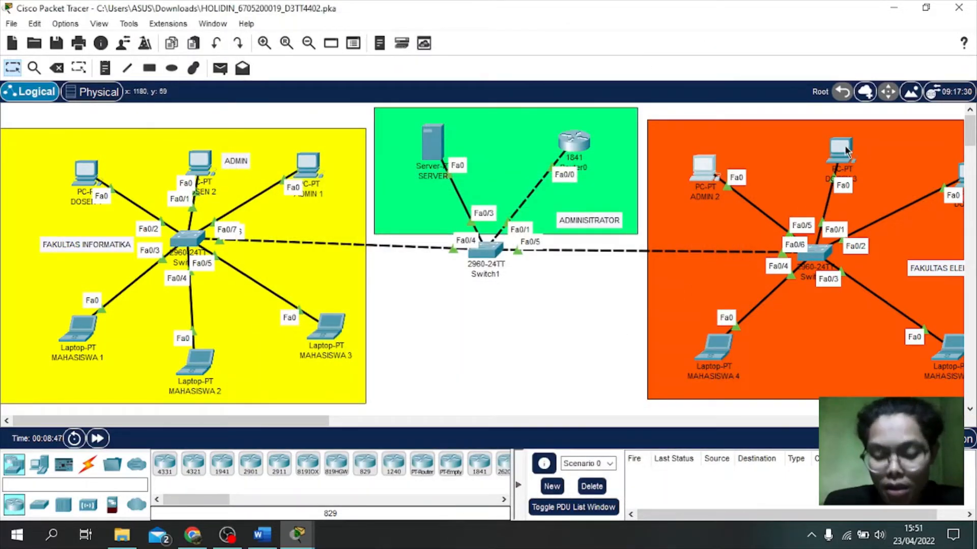
Step: In DOSEN 3's IP Configuration, enter the IPv4 address 192.168.20.3
{"action": "mouse_move", "coordinate": [846, 149]}
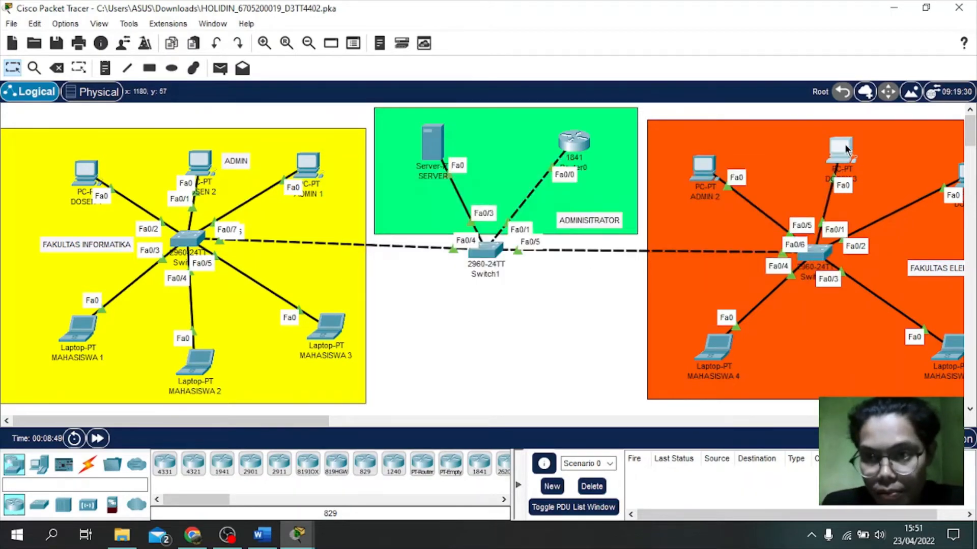
{"action": "left_click", "coordinate": [842, 147]}
{"action": "left_click", "coordinate": [350, 46]}
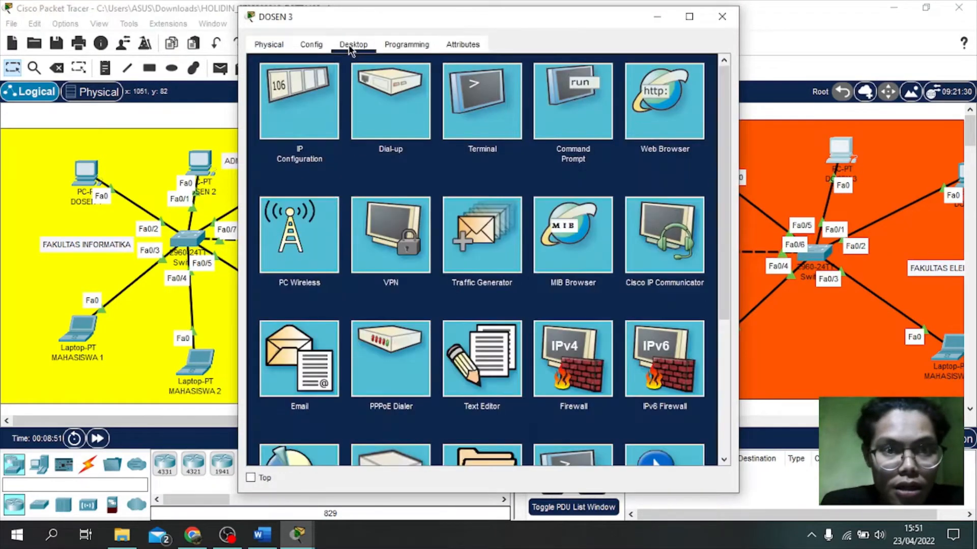
{"action": "left_click", "coordinate": [300, 99]}
{"action": "left_click", "coordinate": [443, 148]}
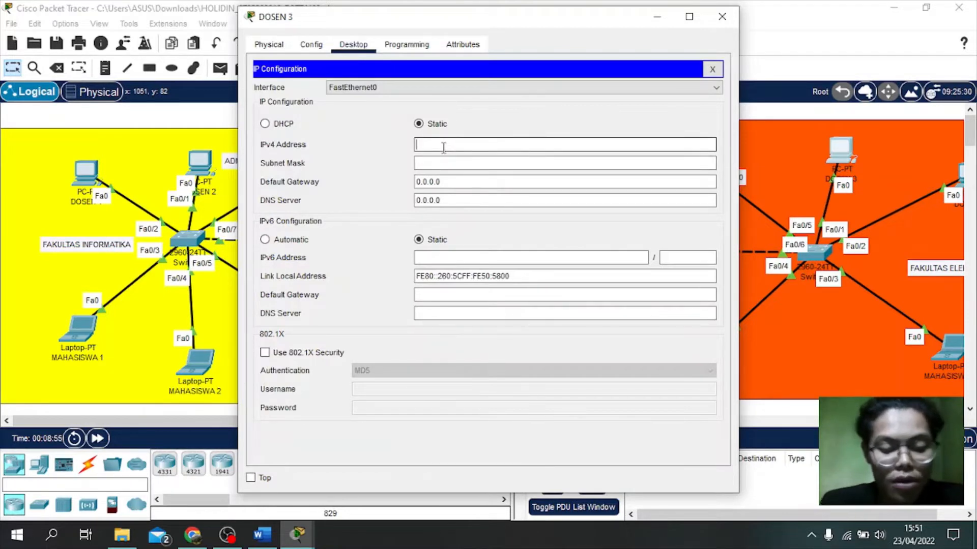
{"action": "type", "text": "192.168.30.62"}
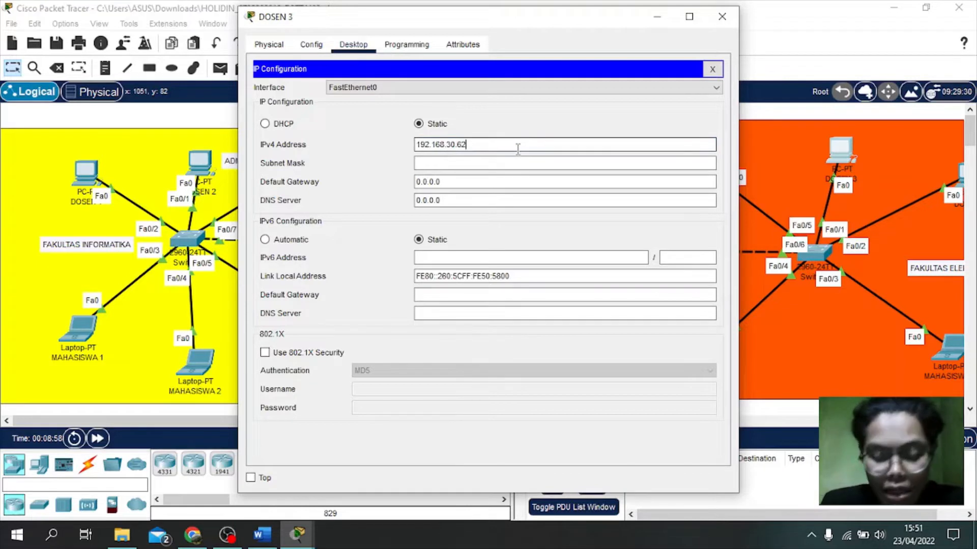
{"action": "left_click", "coordinate": [452, 144]}
{"action": "key", "text": "BackSpace"}
{"action": "type", "text": "2"}
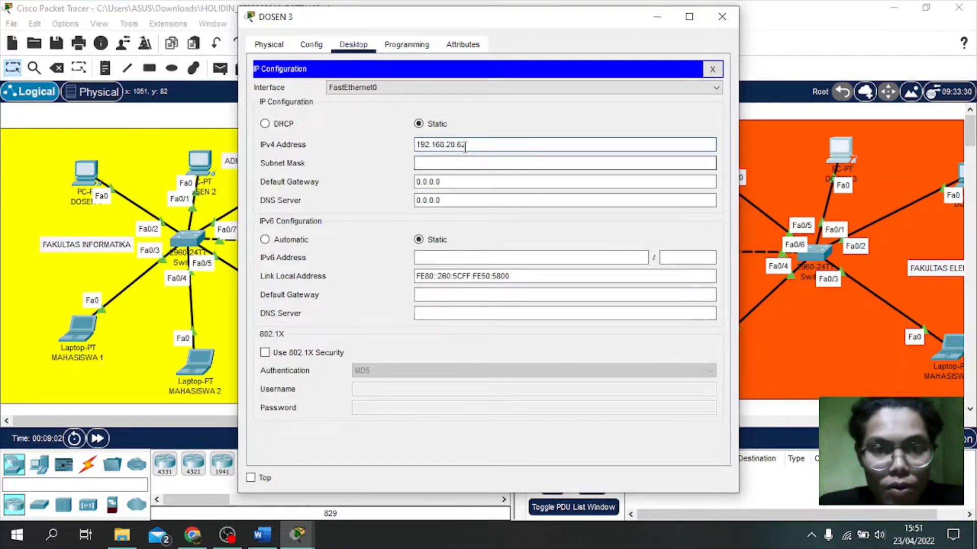
{"action": "left_click", "coordinate": [465, 145]}
{"action": "key", "text": "BackSpace"}
{"action": "key", "text": "BackSpace"}
{"action": "key", "text": "BackSpace"}
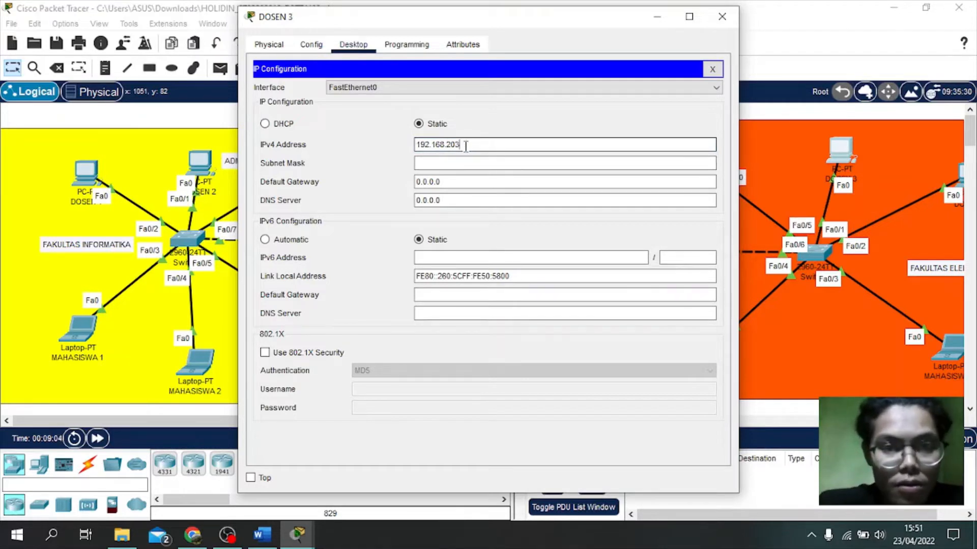
{"action": "key", "text": "BackSpace"}
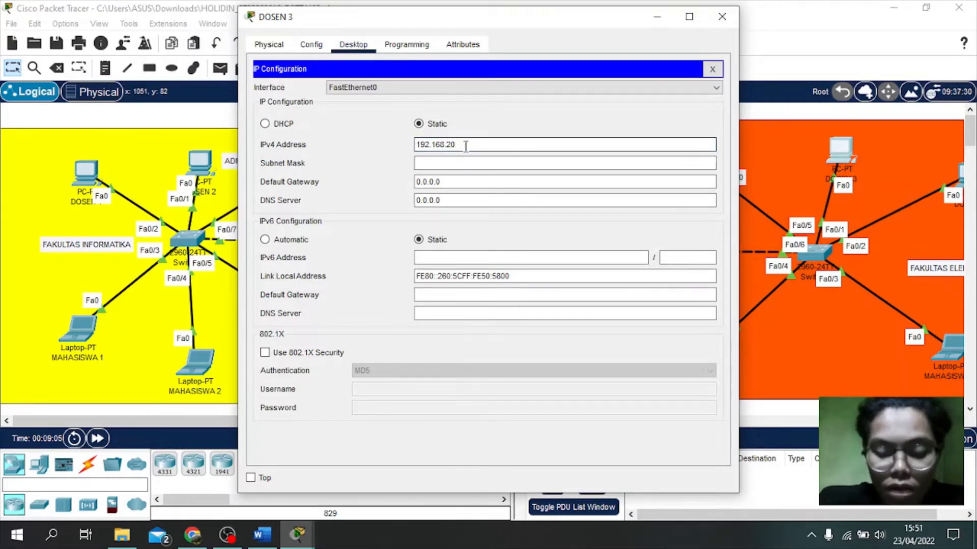
{"action": "type", "text": ".3"}
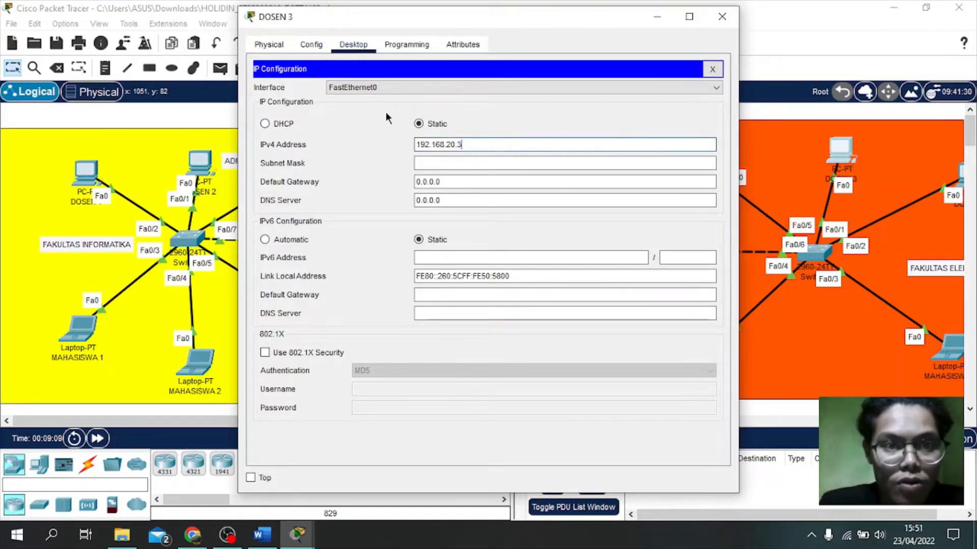
Step: Set DOSEN 3's mask to 255.255.255.192 and gateway to 192.168.20.62, then close it
{"action": "left_click", "coordinate": [438, 163]}
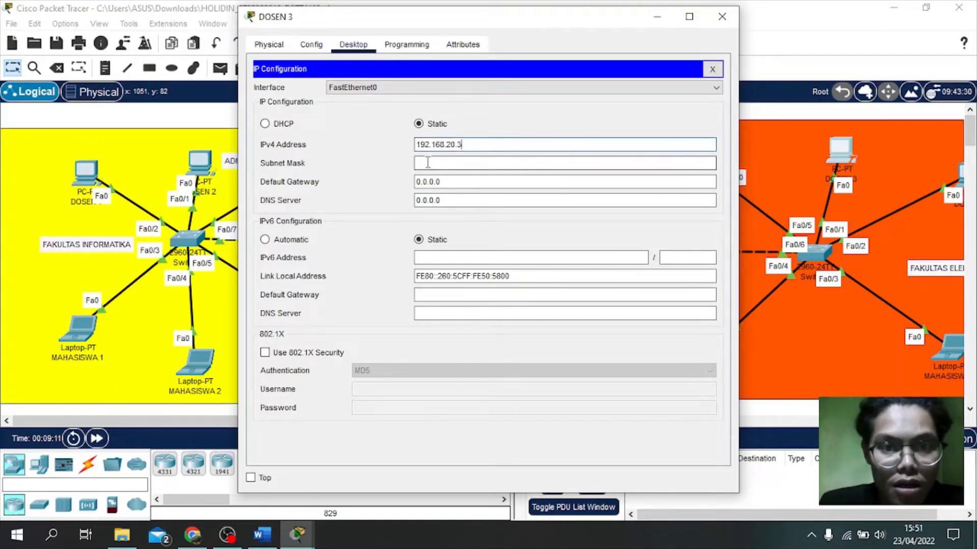
{"action": "key", "text": "BackSpace"}
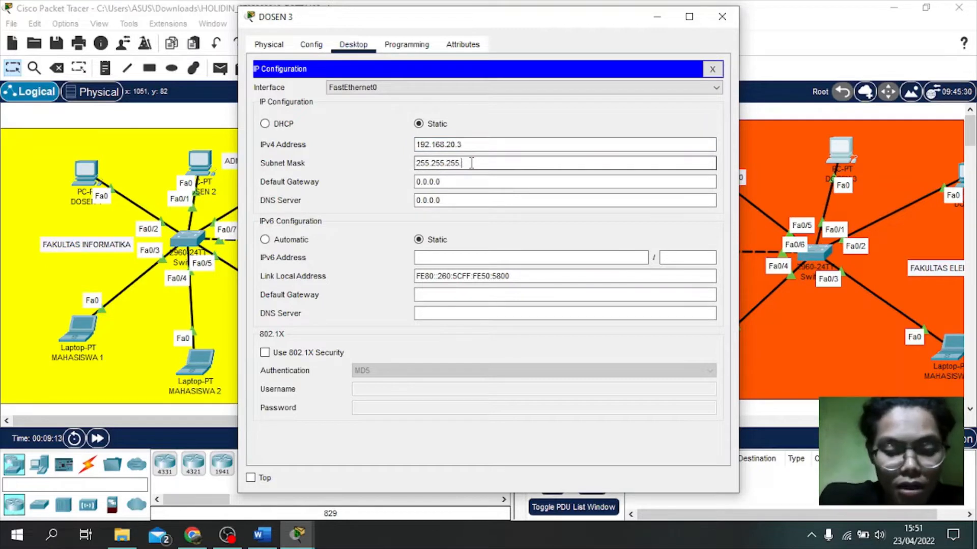
{"action": "type", "text": "192"}
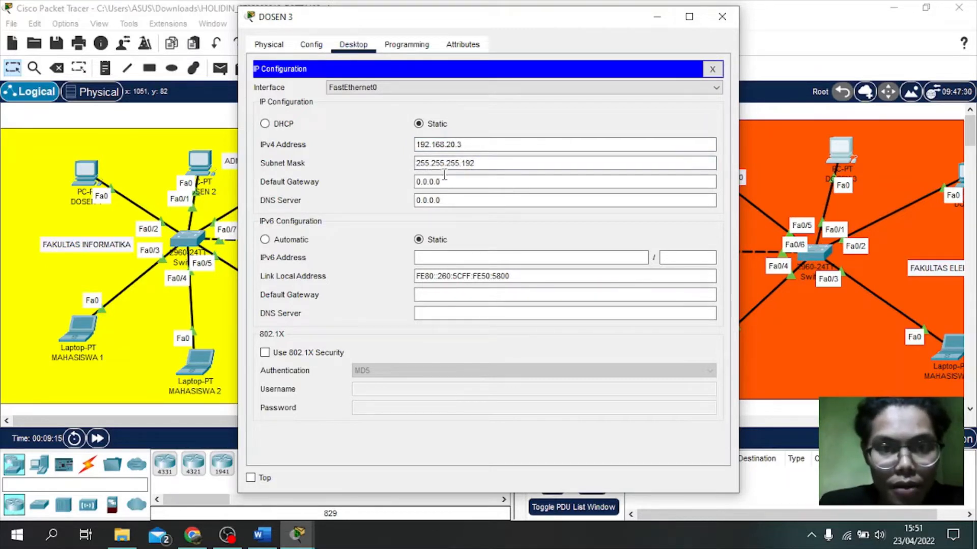
{"action": "left_click_drag", "start_coordinate": [453, 182], "coordinate": [417, 181]}
{"action": "type", "text": "192.168.30.62"}
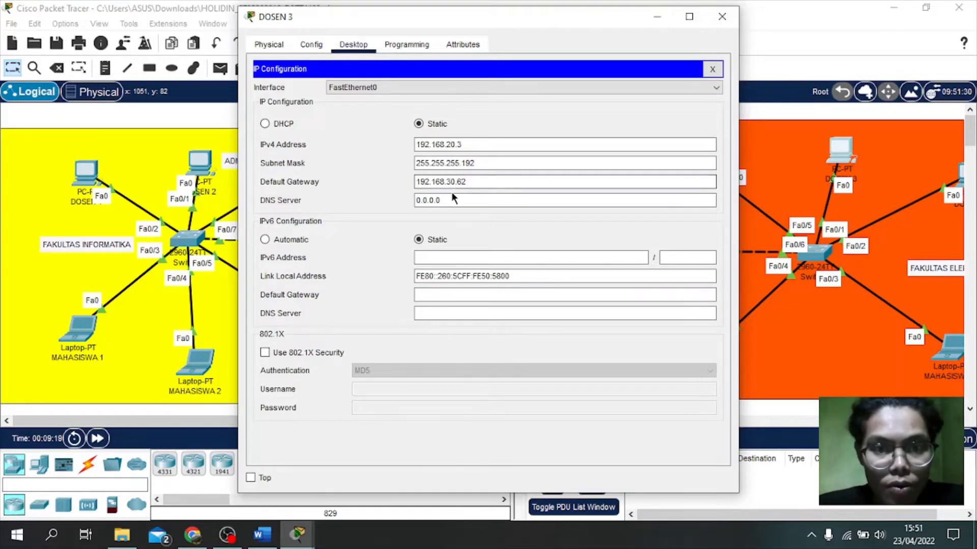
{"action": "double_click", "coordinate": [451, 182]}
{"action": "type", "text": "20"}
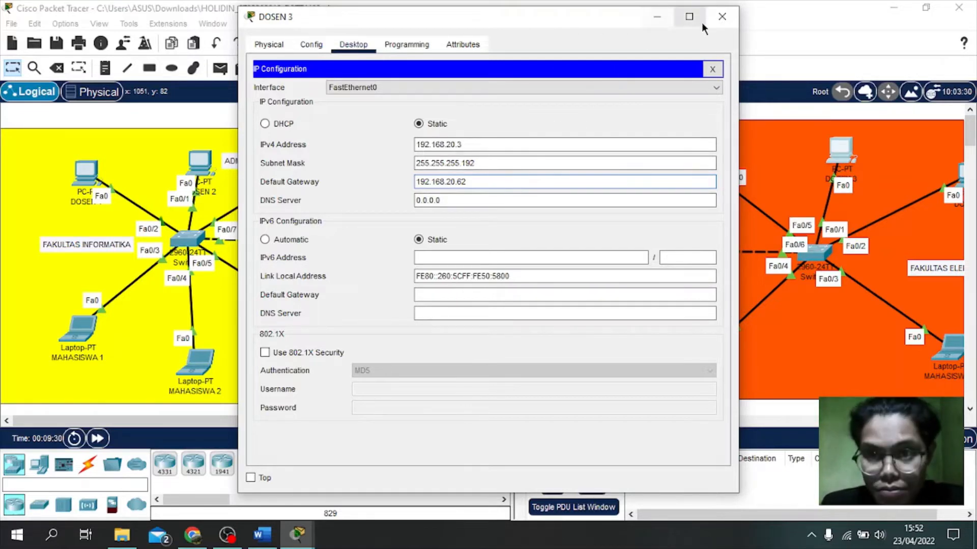
{"action": "left_click", "coordinate": [721, 20]}
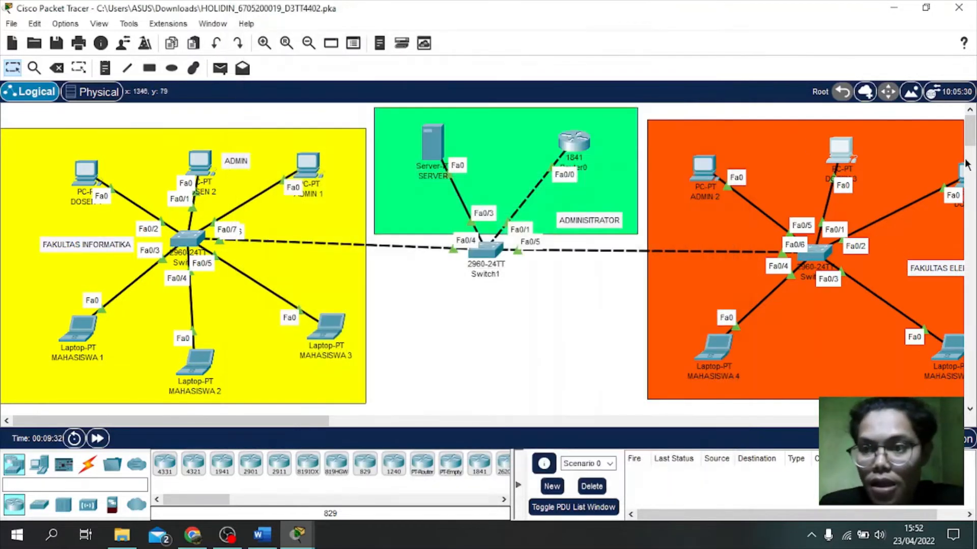
Step: In DOSEN 4's IP Configuration, enter the IPv4 address 192.168.20.4
{"action": "left_click", "coordinate": [962, 183]}
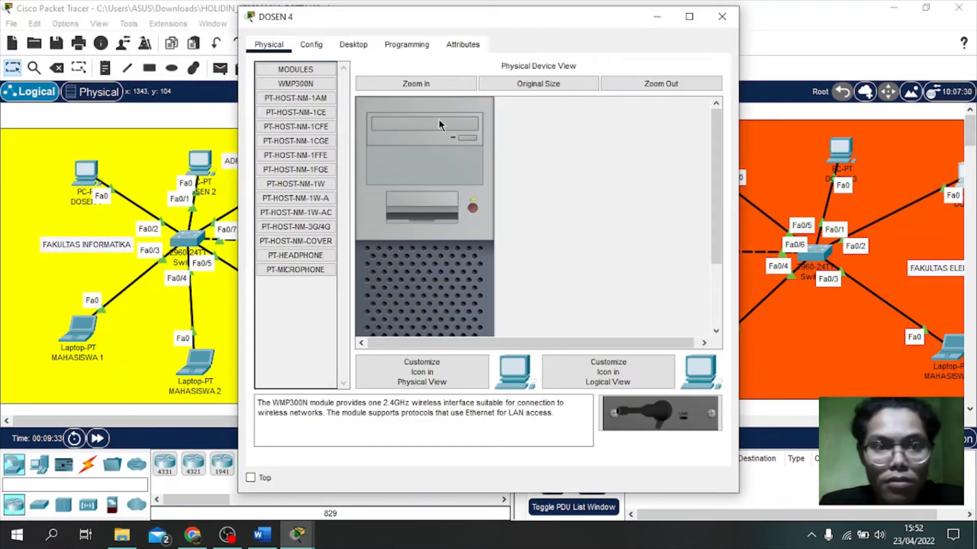
{"action": "left_click", "coordinate": [350, 44]}
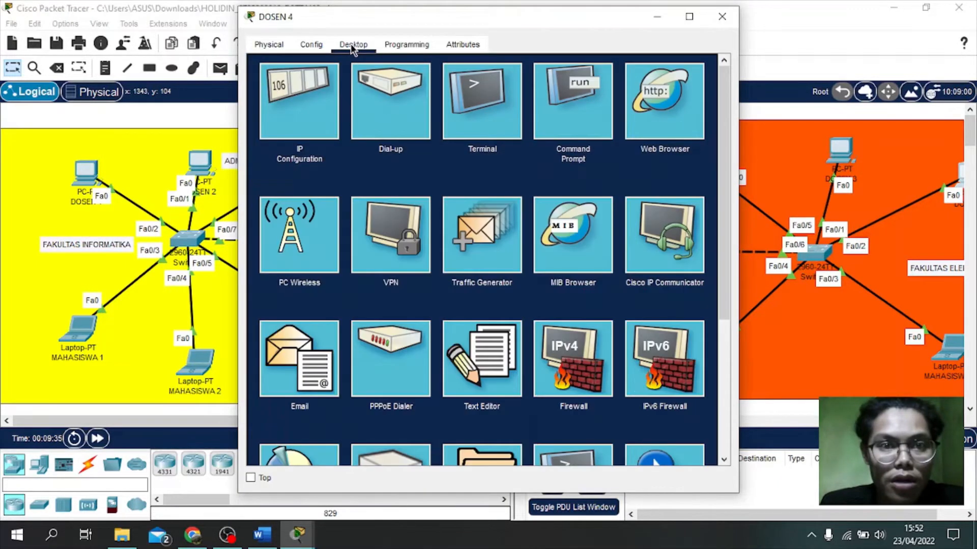
{"action": "left_click", "coordinate": [305, 82]}
{"action": "left_click", "coordinate": [460, 144]}
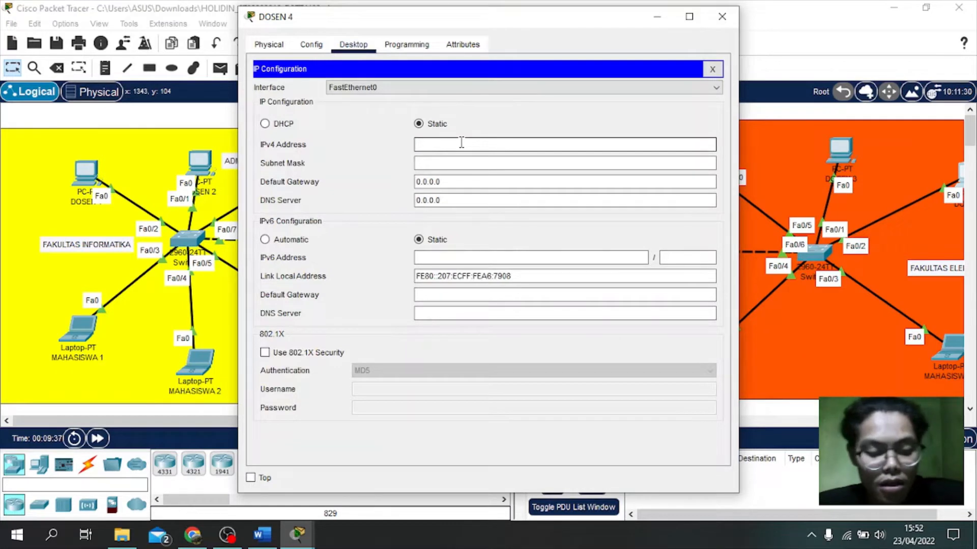
{"action": "type", "text": "192.168.30.62"}
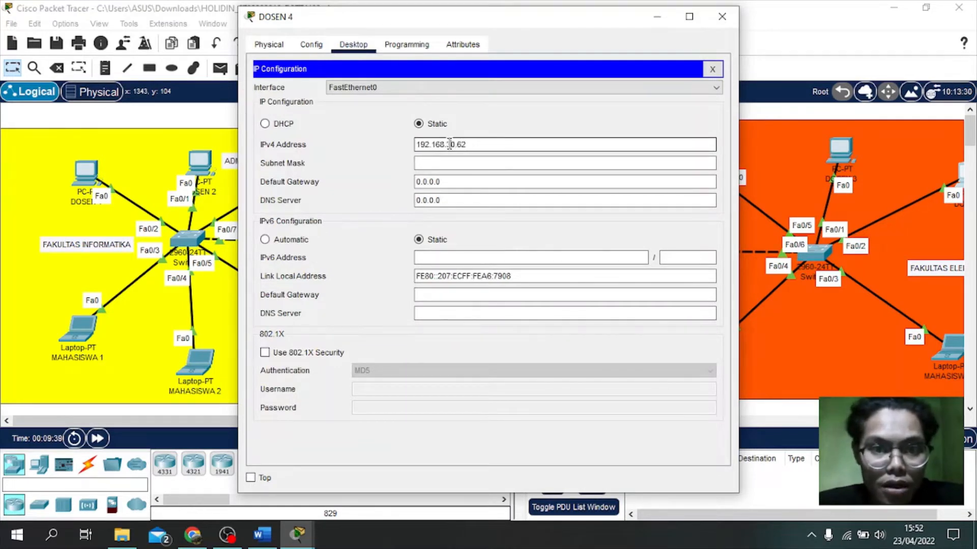
{"action": "left_click", "coordinate": [444, 144]}
{"action": "key", "text": "BackSpace"}
{"action": "type", "text": "2"}
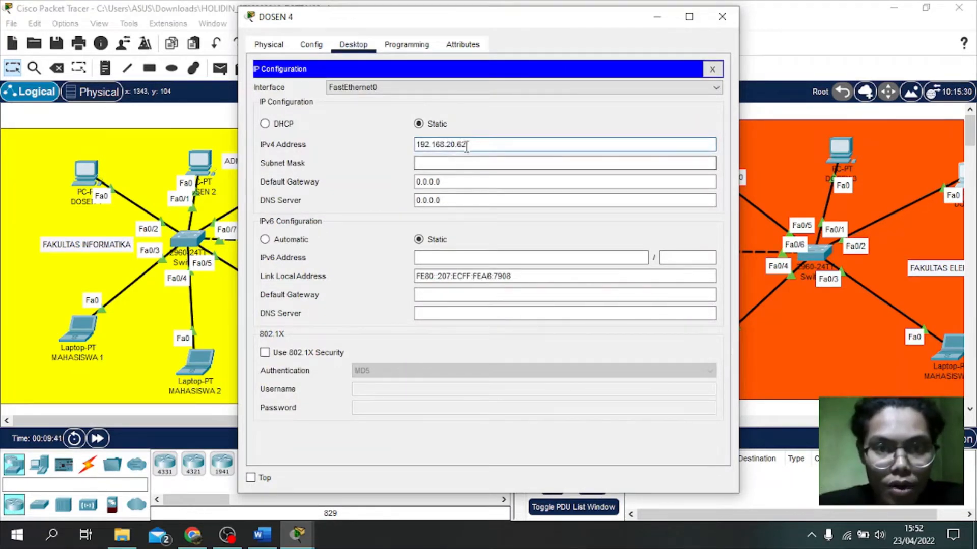
{"action": "left_click", "coordinate": [468, 144]}
{"action": "key", "text": "BackSpace"}
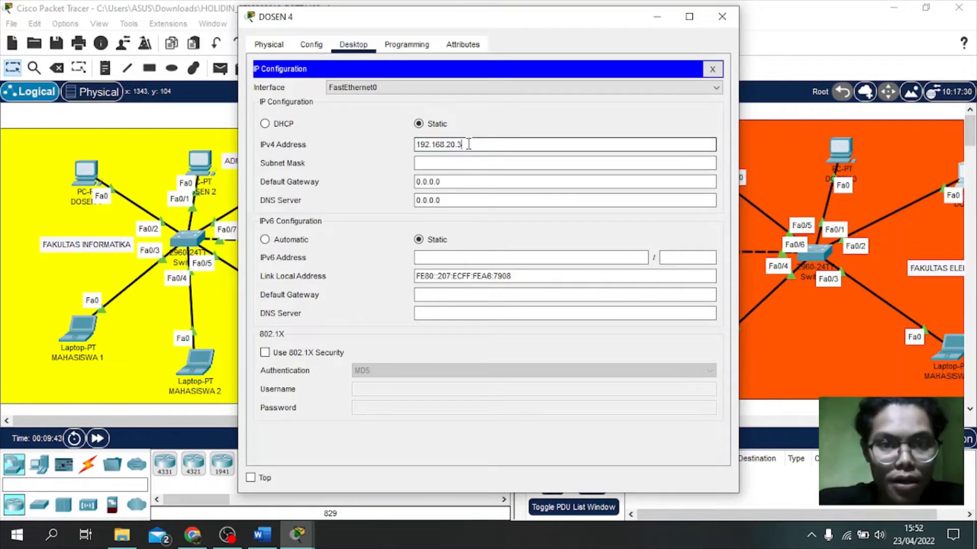
{"action": "key", "text": "BackSpace"}
{"action": "type", "text": "4"}
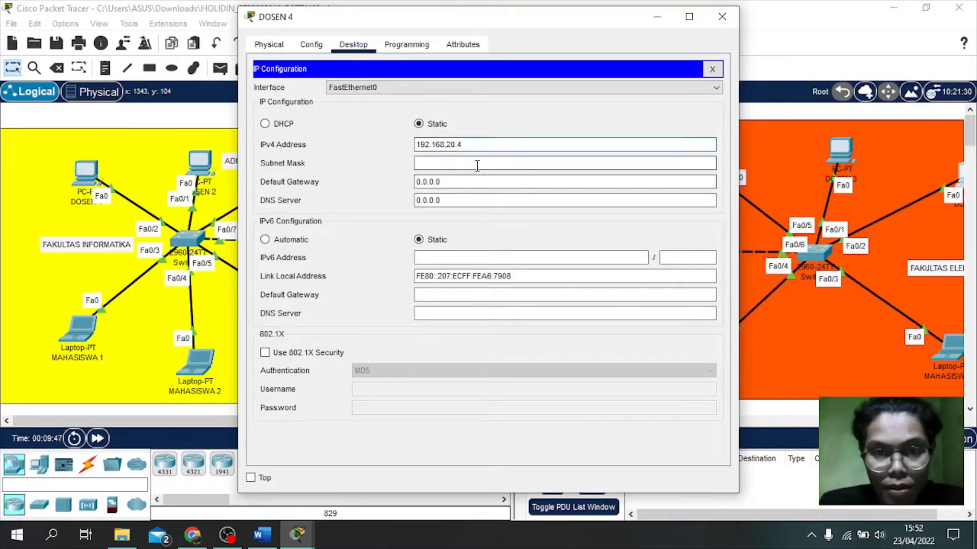
Step: Set DOSEN 4's mask to 255.255.255.192 and gateway to 192.168.20.62, then close it
{"action": "left_click", "coordinate": [477, 164]}
{"action": "key", "text": "BackSpace"}
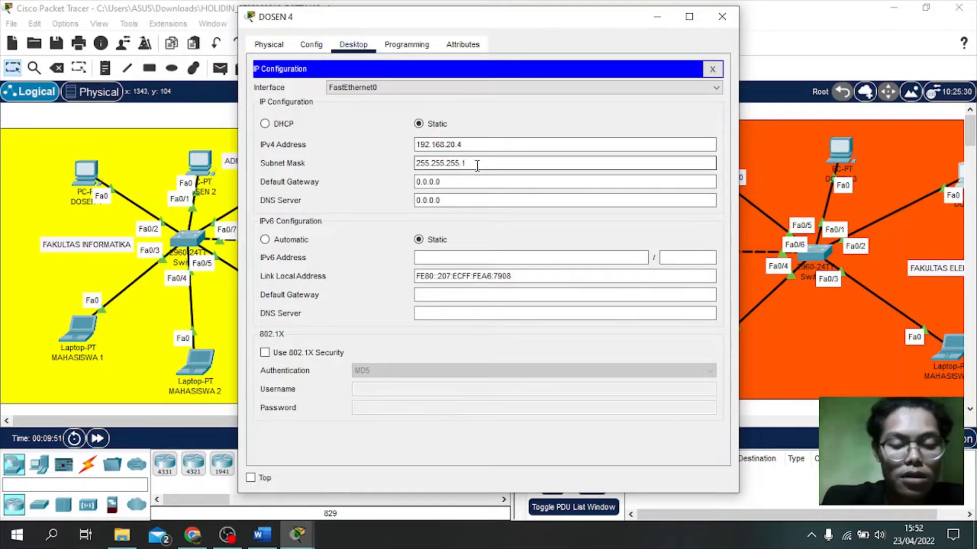
{"action": "type", "text": "192"}
{"action": "left_click", "coordinate": [463, 181]}
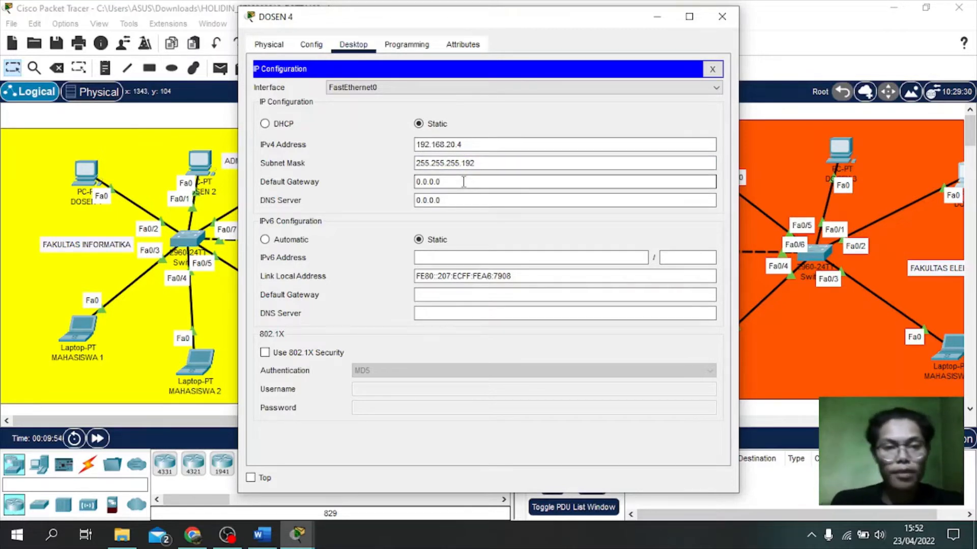
{"action": "key", "text": "BackSpace"}
{"action": "key", "text": "BackSpace"}
{"action": "key", "text": "BackSpace"}
{"action": "key", "text": "BackSpace"}
{"action": "key", "text": "BackSpace"}
{"action": "key", "text": "BackSpace"}
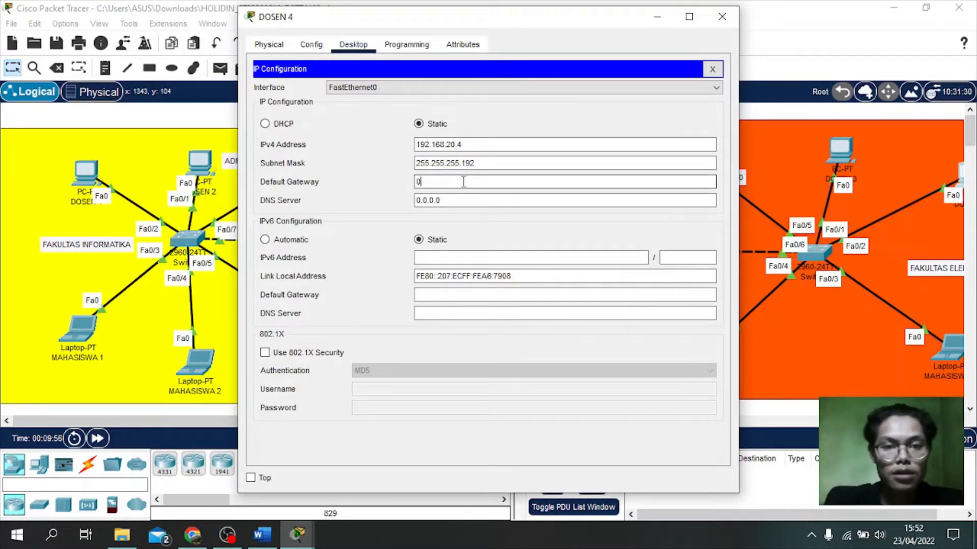
{"action": "type", "text": "192.168.30.62"}
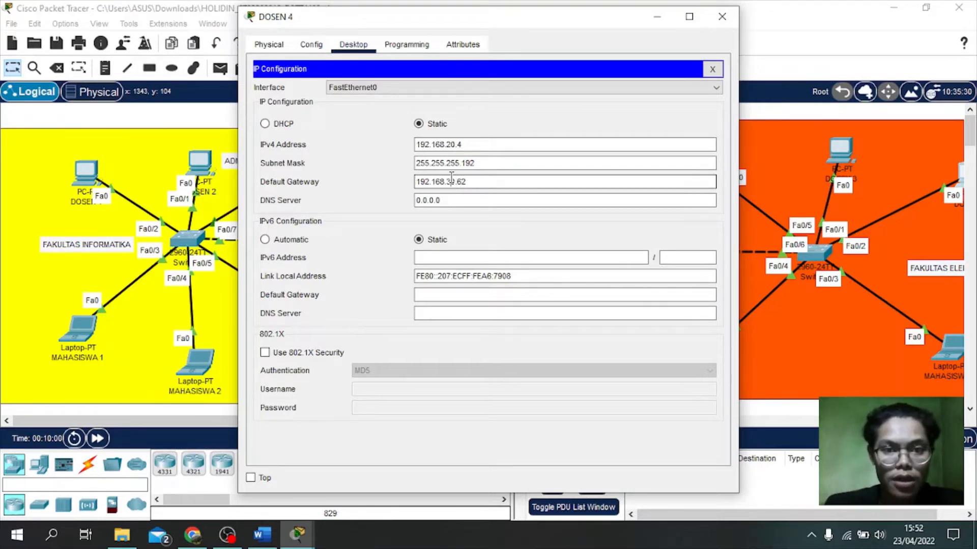
{"action": "left_click", "coordinate": [451, 182]}
{"action": "key", "text": "BackSpace"}
{"action": "type", "text": "2"}
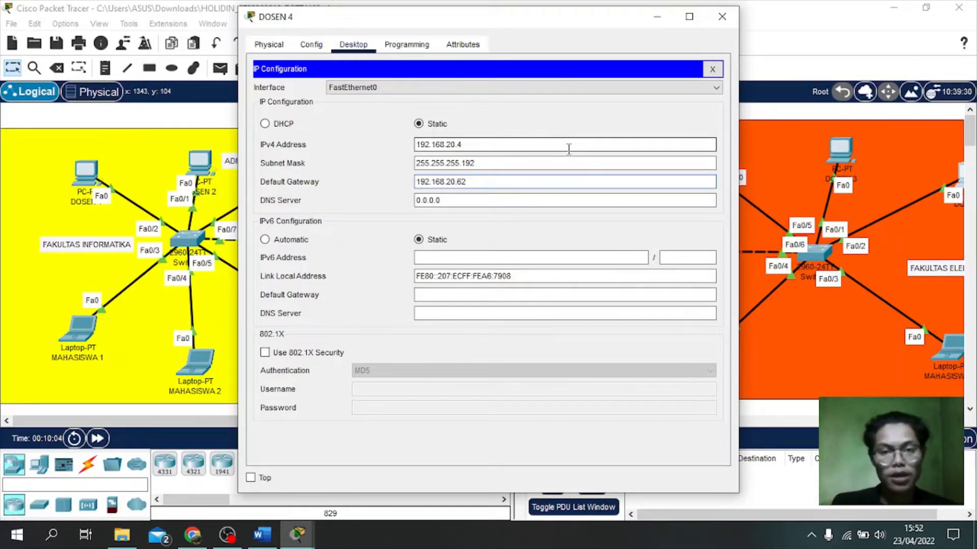
{"action": "left_click", "coordinate": [721, 18]}
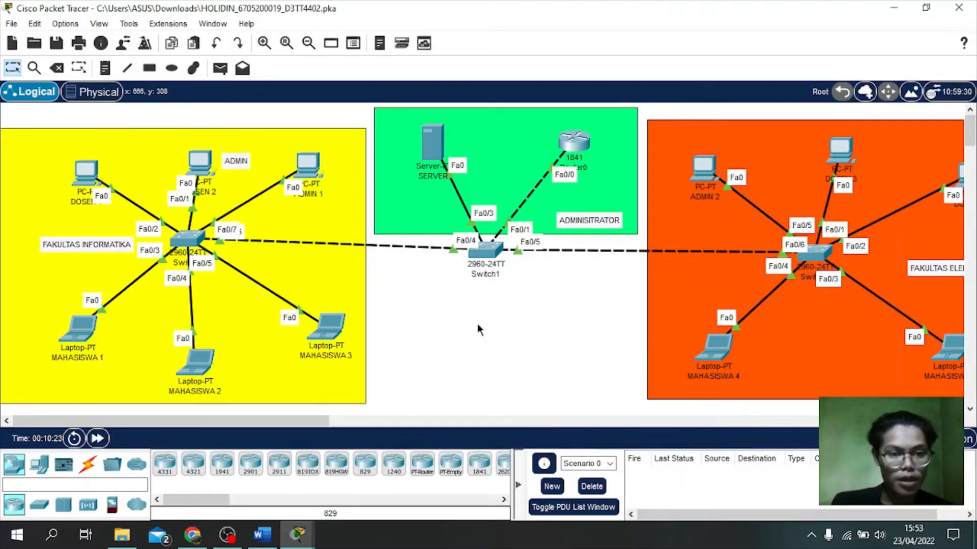
Step: Switch laptop MAHASISWA 1's IP Configuration to DHCP and close its window
{"action": "left_click", "coordinate": [81, 321]}
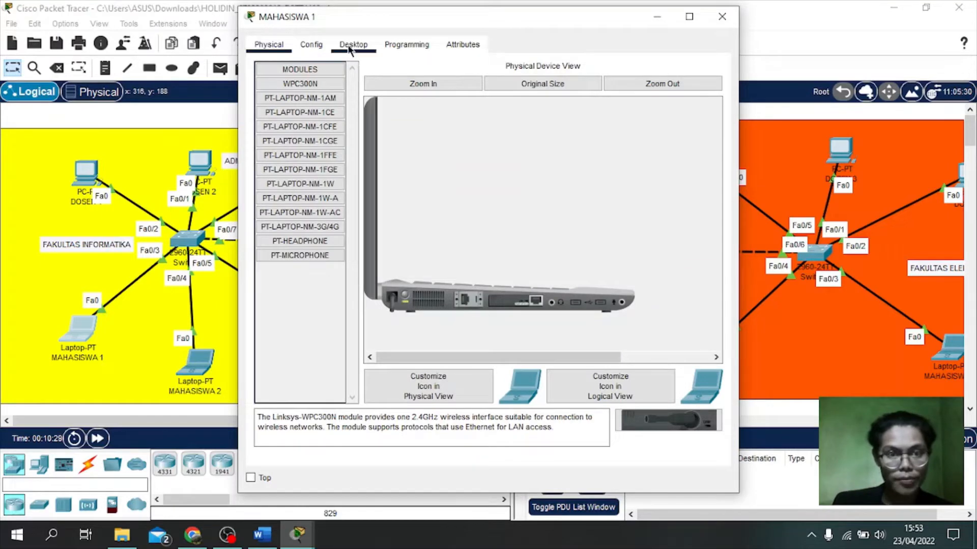
{"action": "left_click", "coordinate": [352, 44]}
{"action": "left_click", "coordinate": [301, 96]}
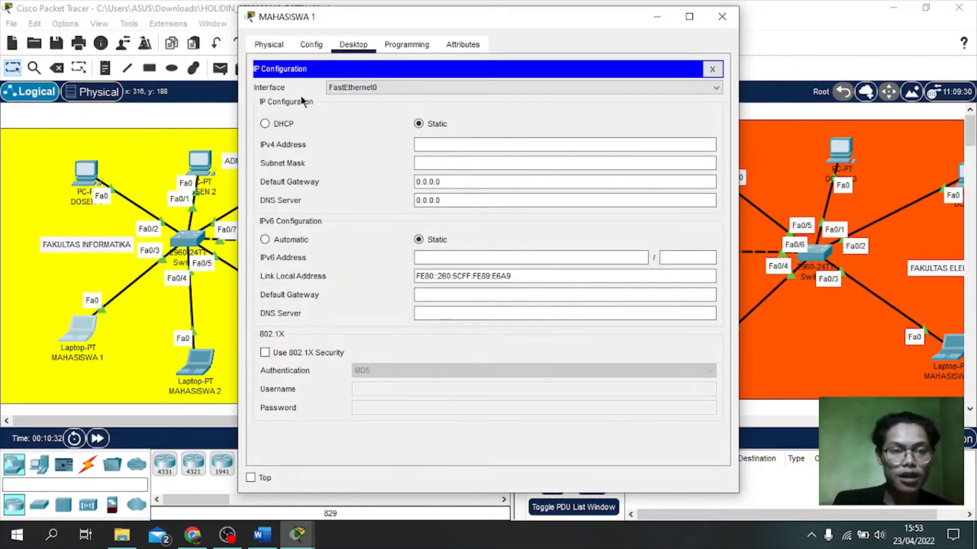
{"action": "left_click", "coordinate": [436, 146]}
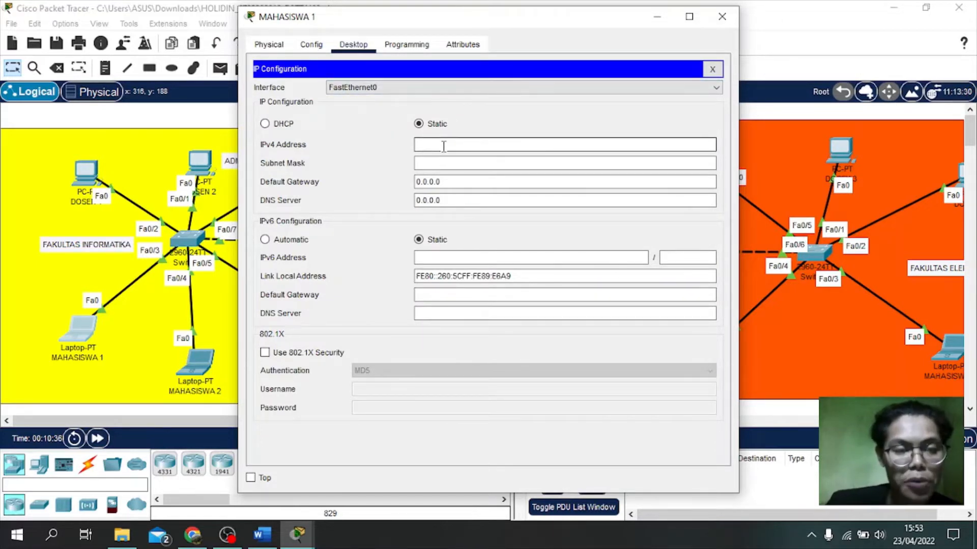
{"action": "left_click", "coordinate": [281, 123]}
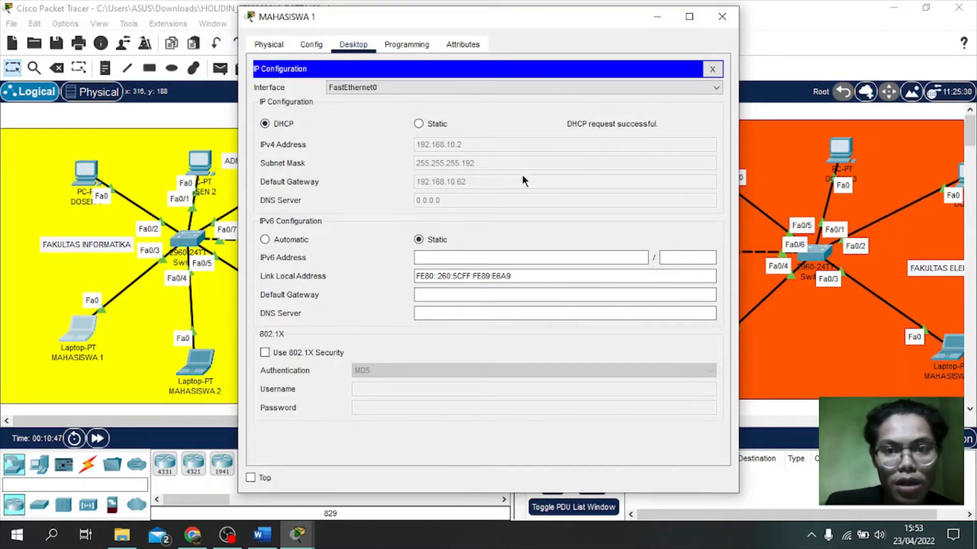
{"action": "left_click", "coordinate": [723, 18]}
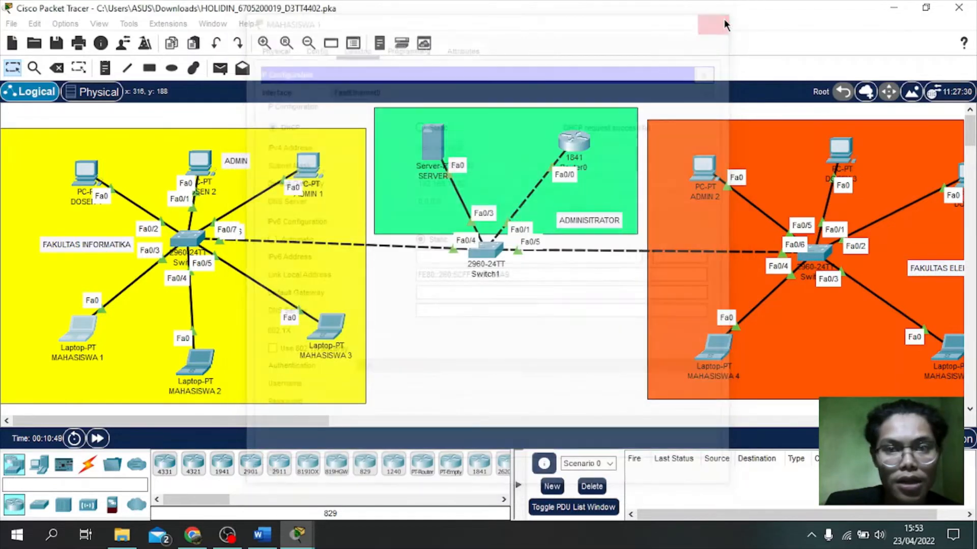
Step: Switch laptop MAHASISWA 2's IP Configuration to DHCP and close its window
{"action": "left_click", "coordinate": [198, 356]}
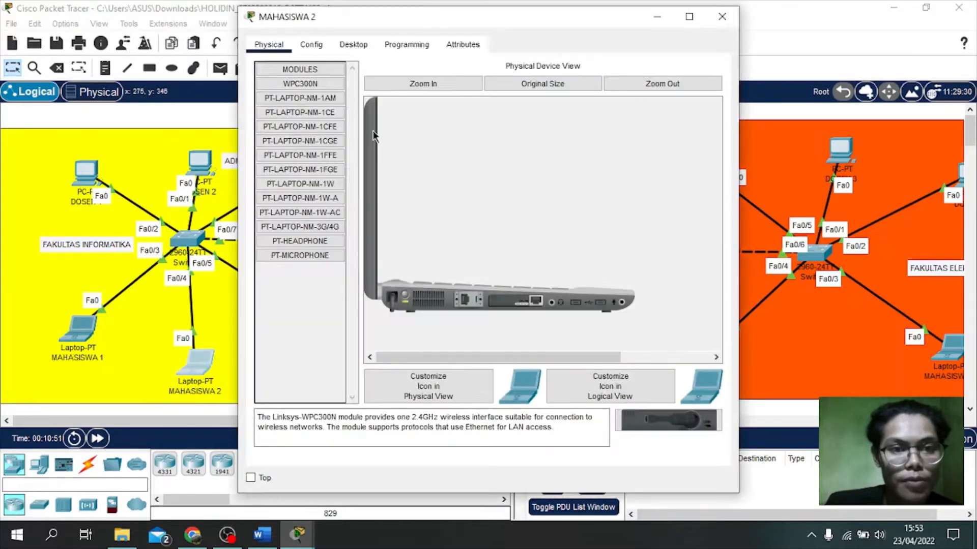
{"action": "left_click", "coordinate": [354, 48]}
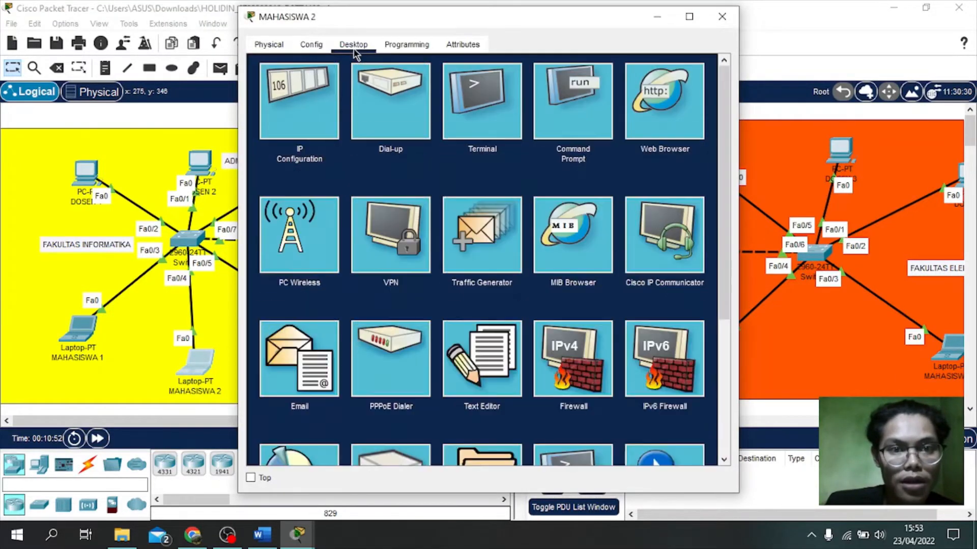
{"action": "left_click", "coordinate": [306, 87]}
{"action": "left_click", "coordinate": [433, 146]}
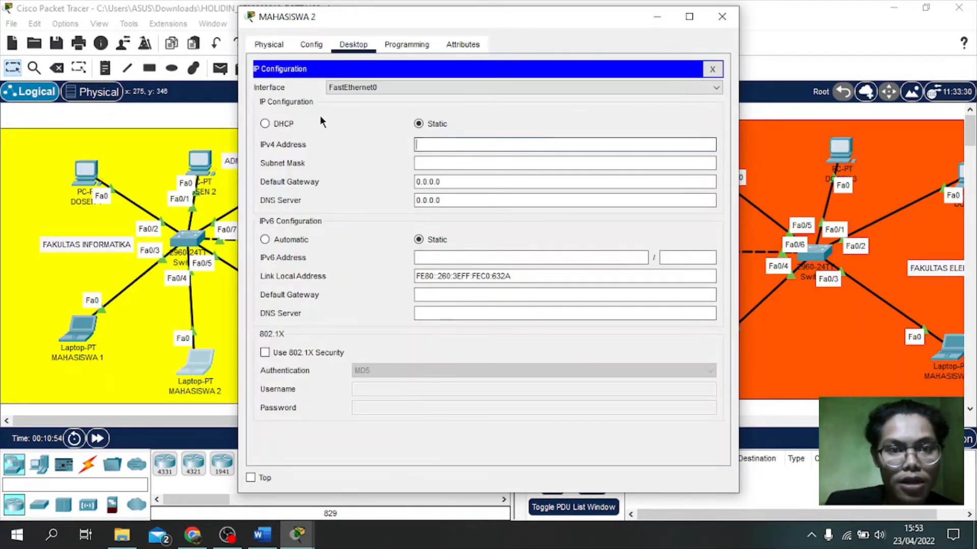
{"action": "left_click", "coordinate": [283, 124]}
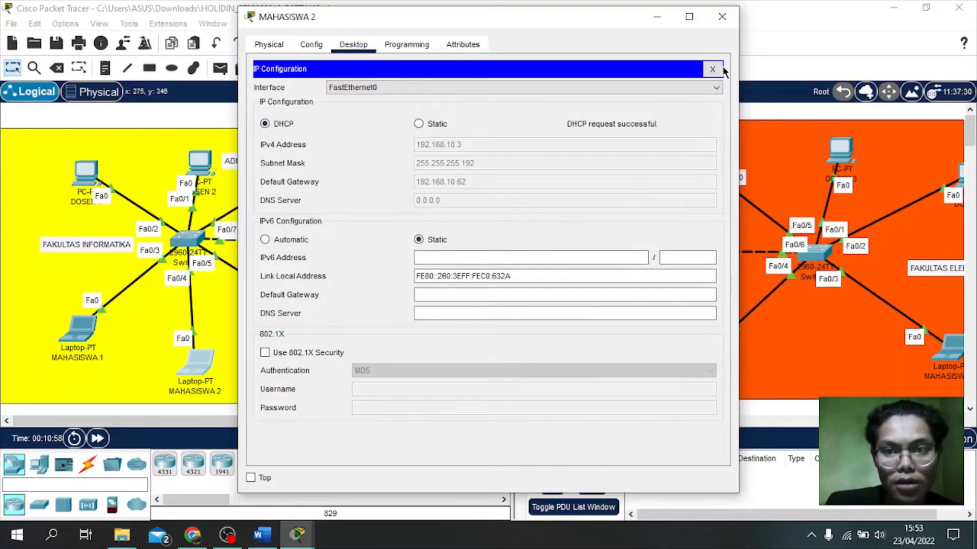
{"action": "left_click", "coordinate": [721, 20]}
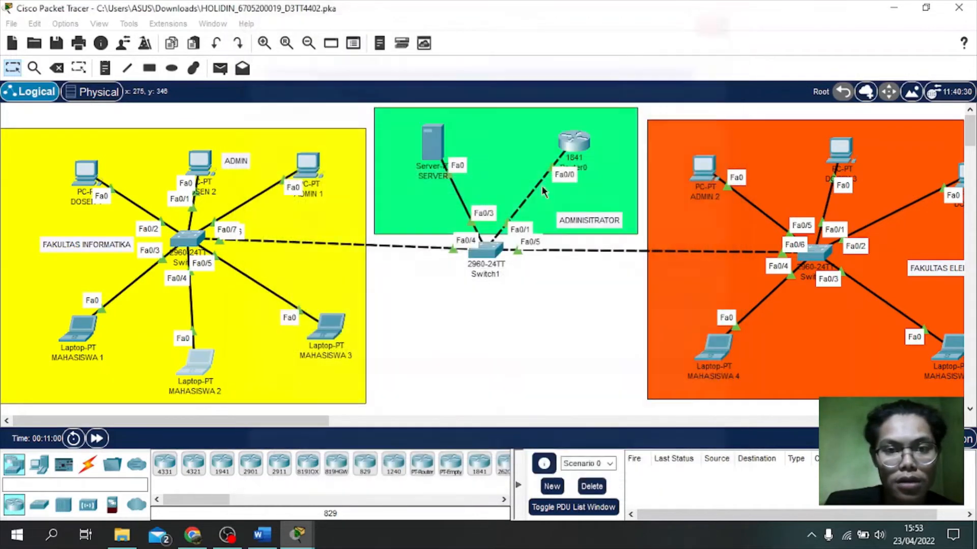
Step: Switch laptop MAHASISWA 3's IP Configuration to DHCP and close its window
{"action": "left_click", "coordinate": [330, 326]}
{"action": "left_click", "coordinate": [356, 46]}
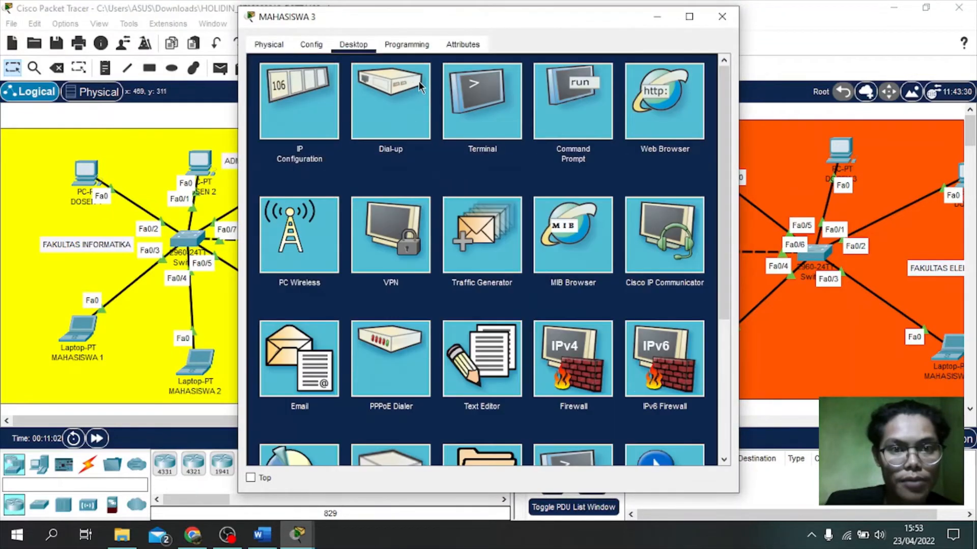
{"action": "left_click", "coordinate": [318, 106]}
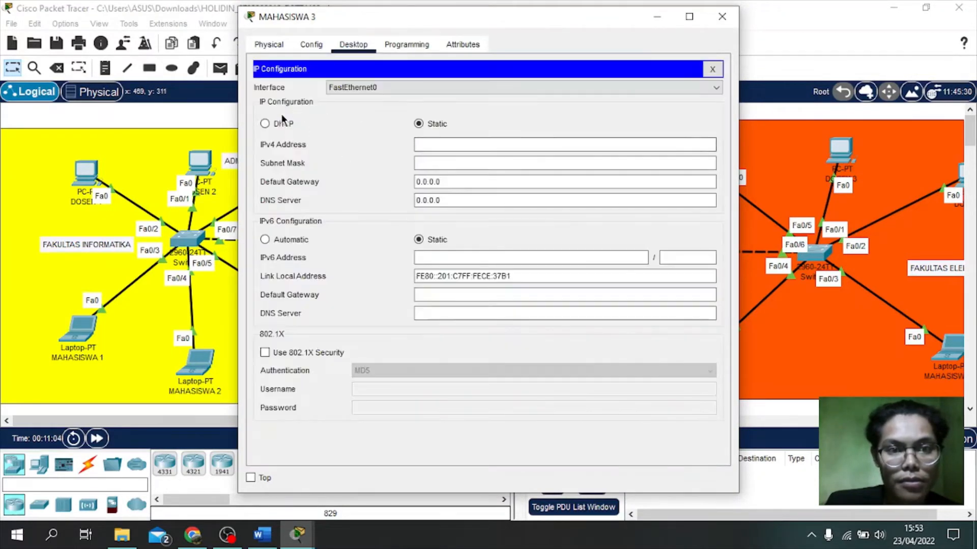
{"action": "left_click", "coordinate": [266, 124]}
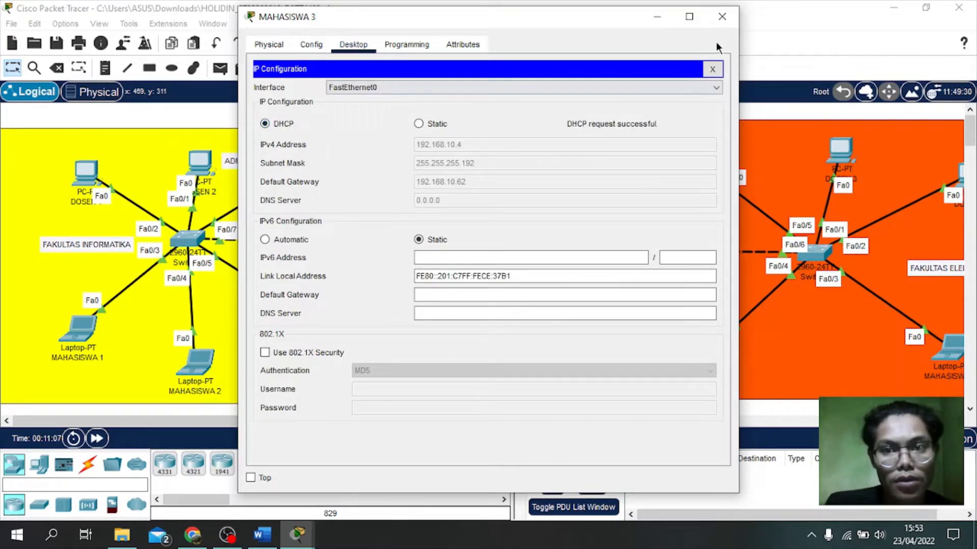
{"action": "left_click", "coordinate": [722, 16]}
Step: Switch laptop MAHASISWA 4's IP Configuration to DHCP and close its window
{"action": "left_click", "coordinate": [712, 356]}
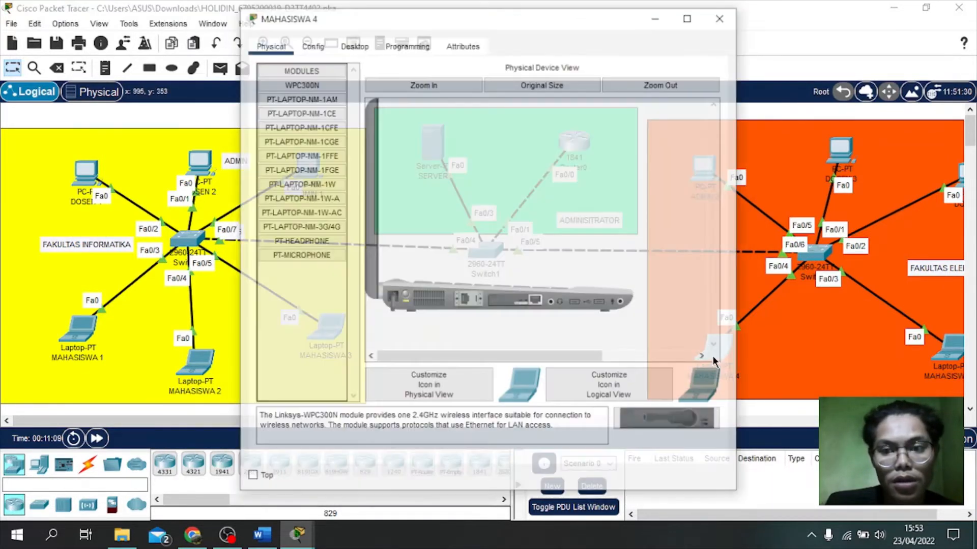
{"action": "left_click", "coordinate": [354, 45]}
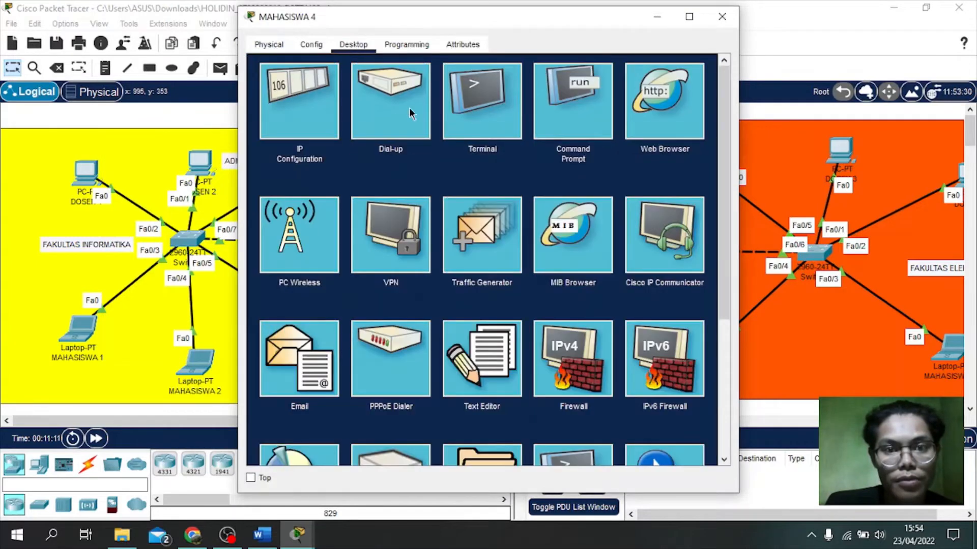
{"action": "left_click", "coordinate": [307, 103]}
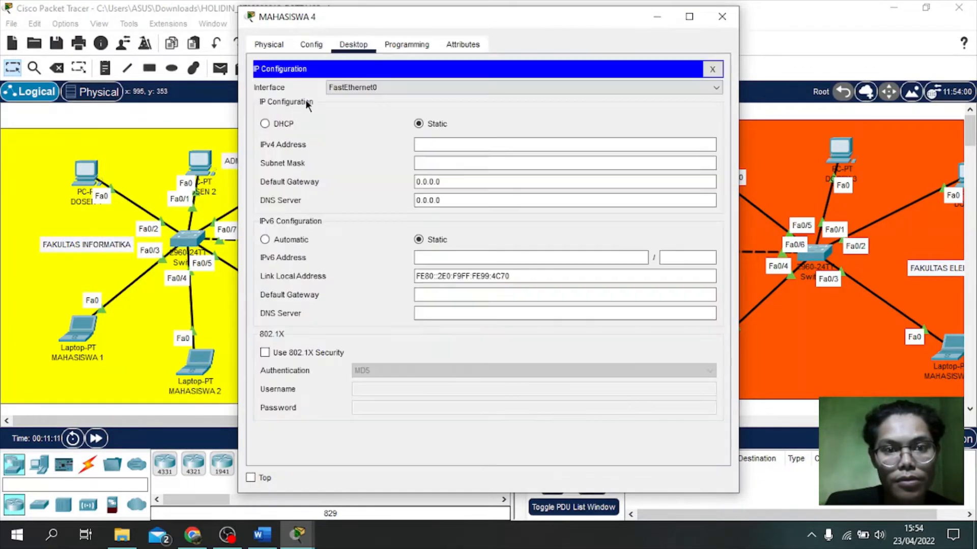
{"action": "left_click", "coordinate": [264, 124]}
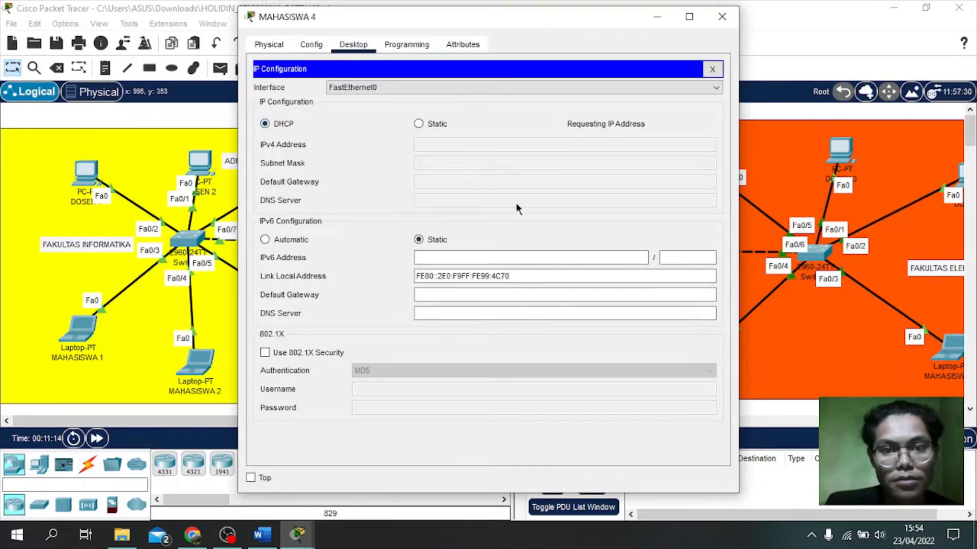
{"action": "left_click", "coordinate": [720, 19]}
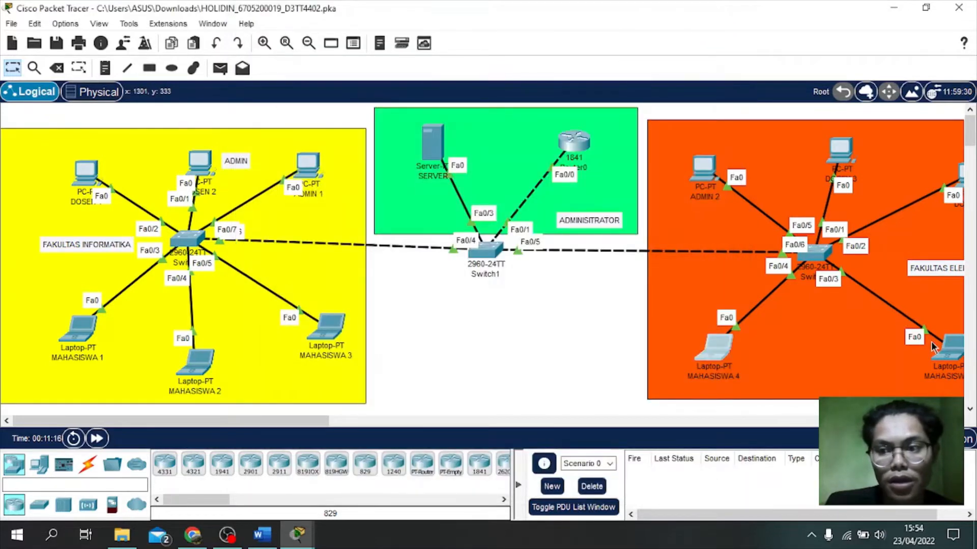
Step: Switch laptop MAHASISWA 5's IP Configuration to DHCP and close its window
{"action": "left_click", "coordinate": [948, 358]}
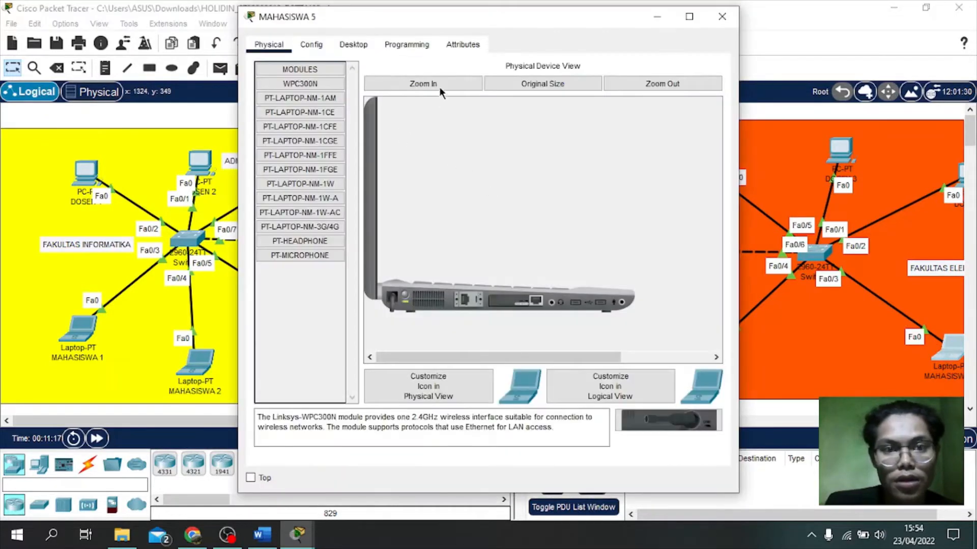
{"action": "left_click", "coordinate": [353, 45]}
{"action": "left_click", "coordinate": [319, 109]}
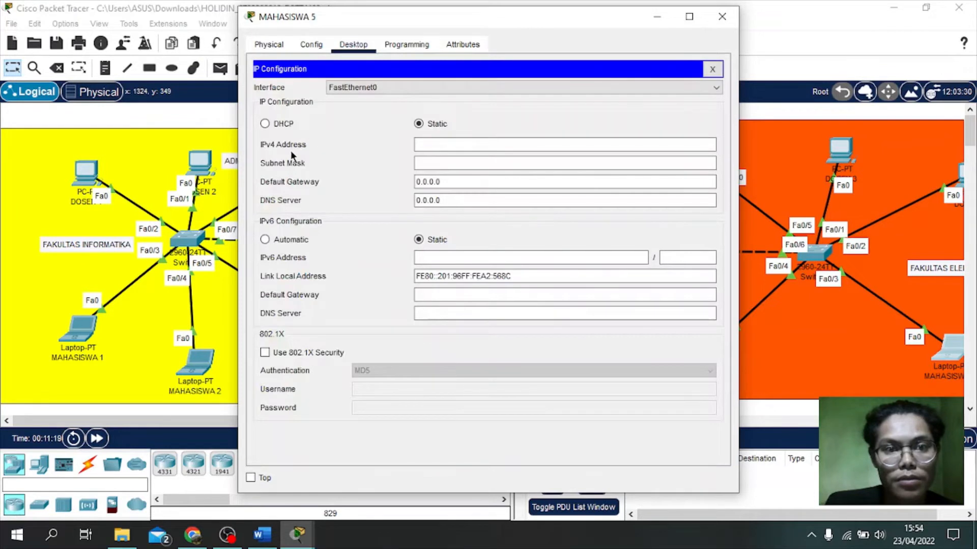
{"action": "left_click", "coordinate": [265, 124]}
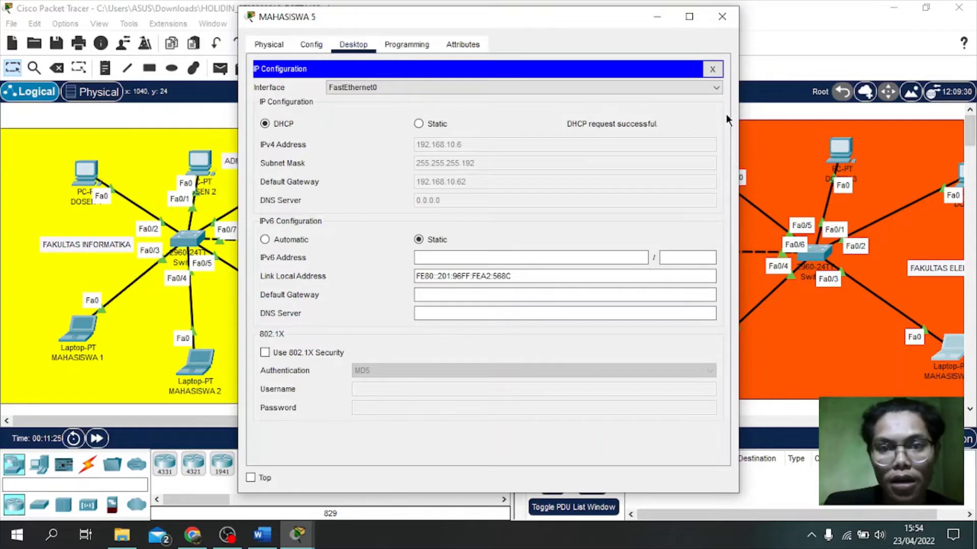
{"action": "left_click", "coordinate": [722, 17]}
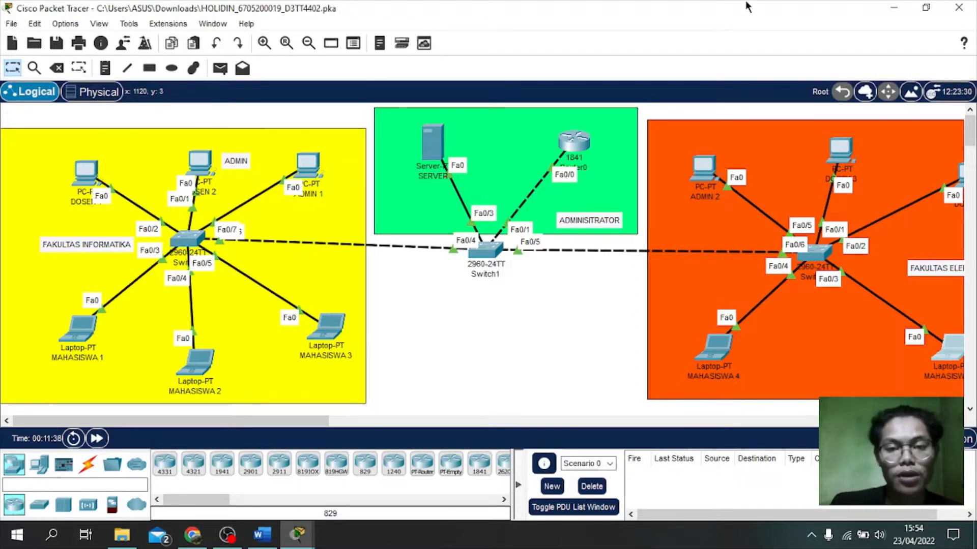
Step: Open Router0's CLI and check the activity instructions, which require hostname R1 and specific passwords
{"action": "left_click", "coordinate": [570, 146]}
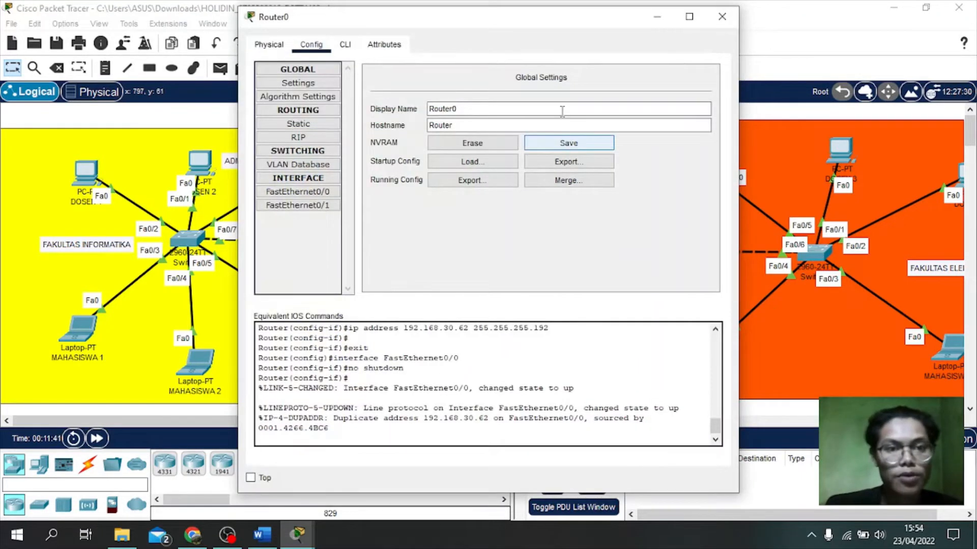
{"action": "left_click", "coordinate": [358, 49]}
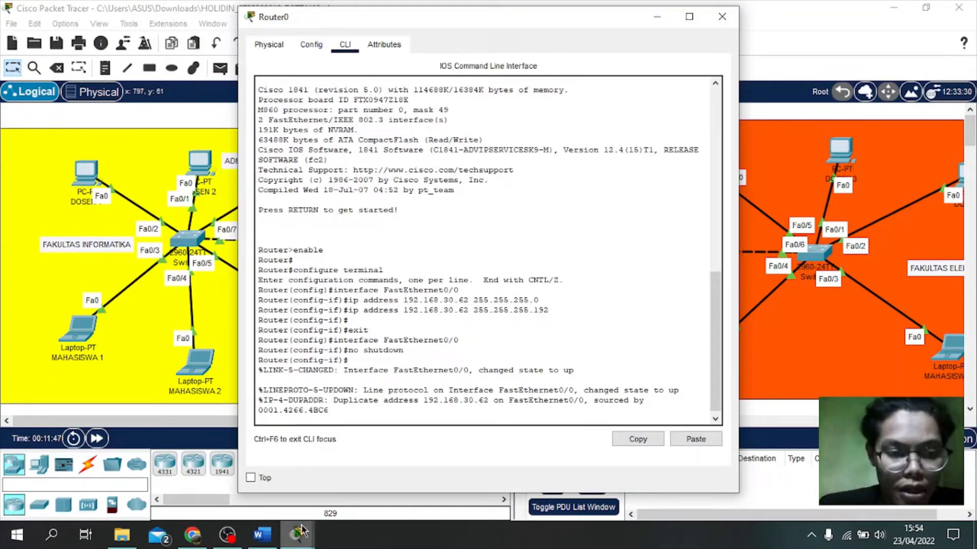
{"action": "mouse_move", "coordinate": [302, 532]}
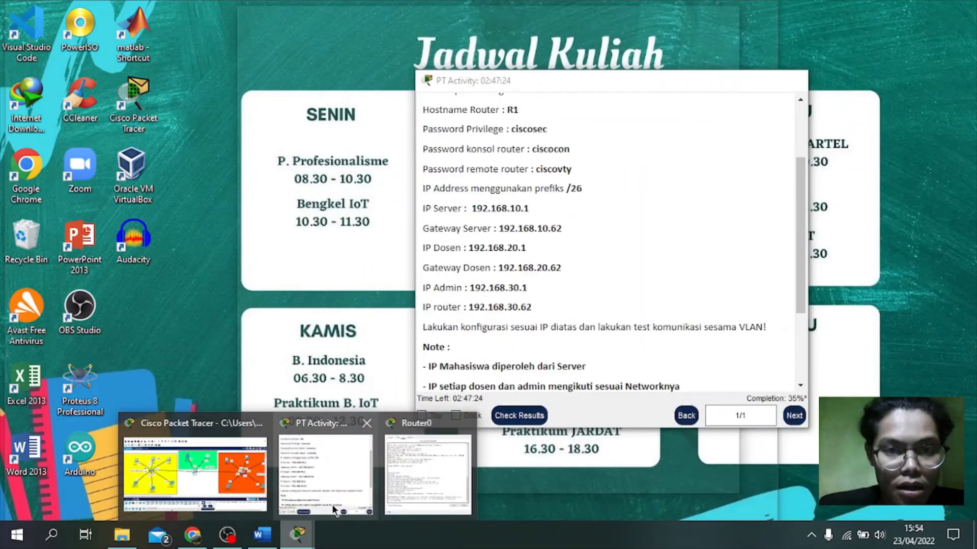
{"action": "left_click", "coordinate": [332, 504]}
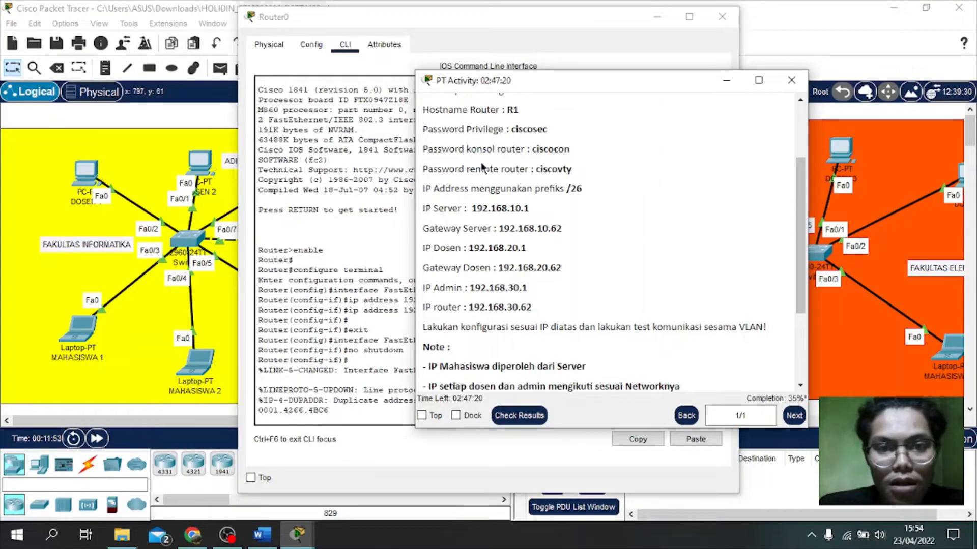
{"action": "scroll", "coordinate": [481, 167], "scroll_direction": "up", "scroll_amount": 3}
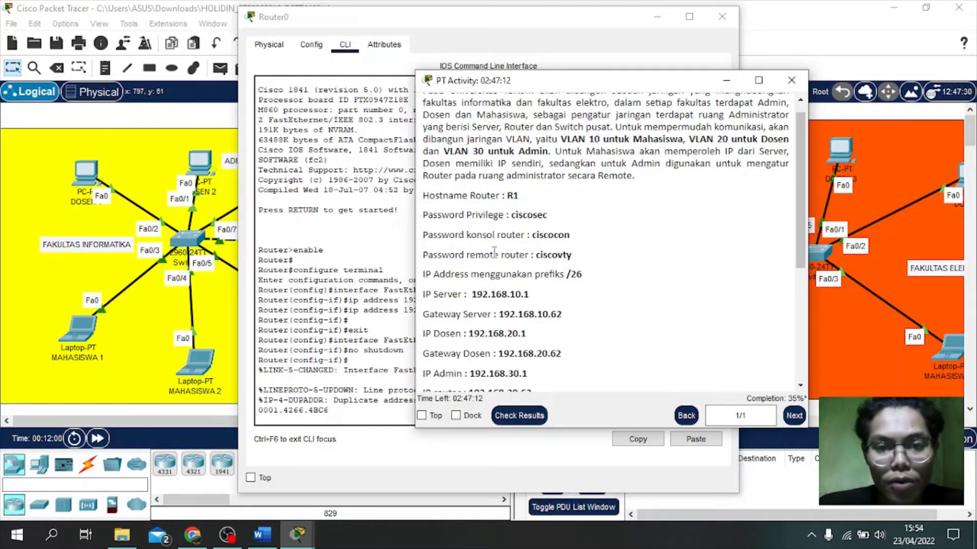
{"action": "left_click", "coordinate": [725, 81]}
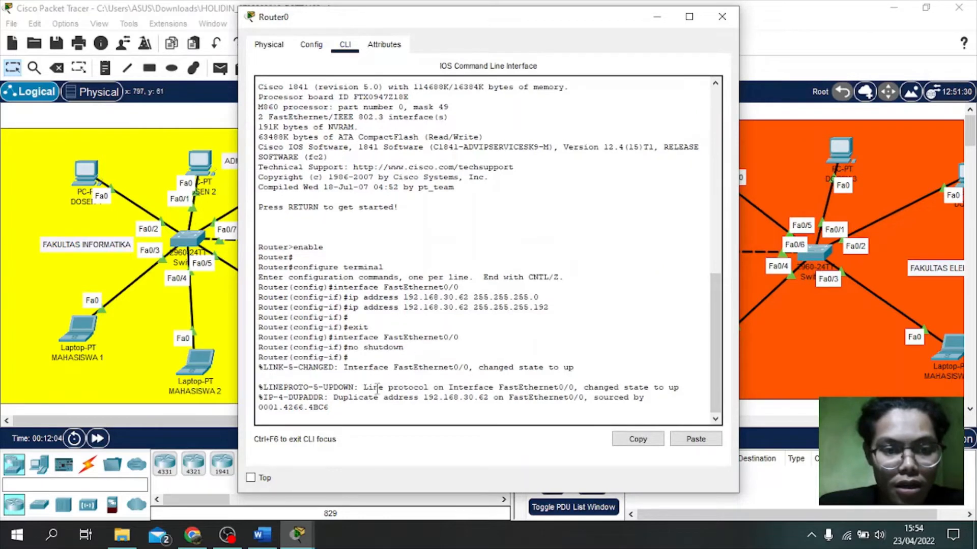
Step: Exit out of configuration mode twice and end the console session to start a fresh one
{"action": "key", "text": "Return"}
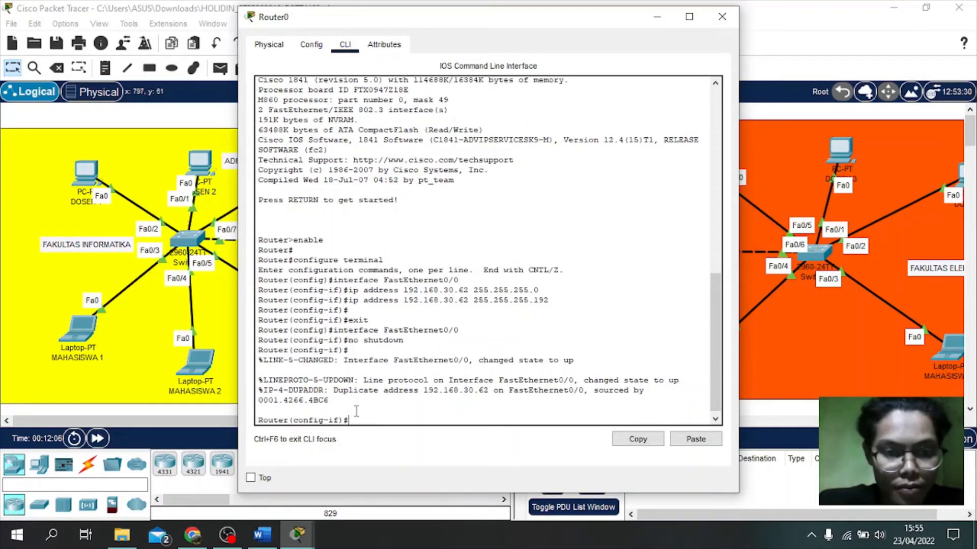
{"action": "type", "text": "exi"}
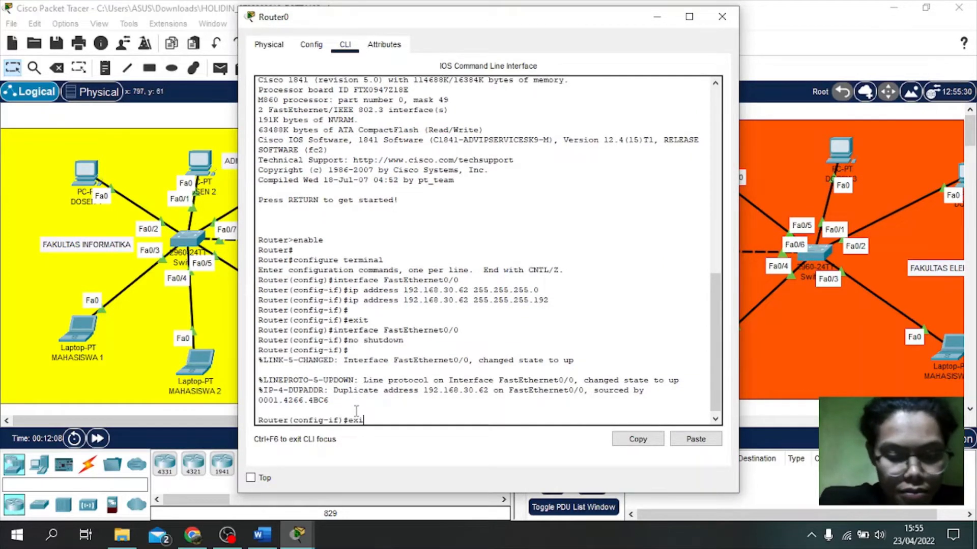
{"action": "type", "text": "t"}
{"action": "key", "text": "Return"}
{"action": "type", "text": "exit"}
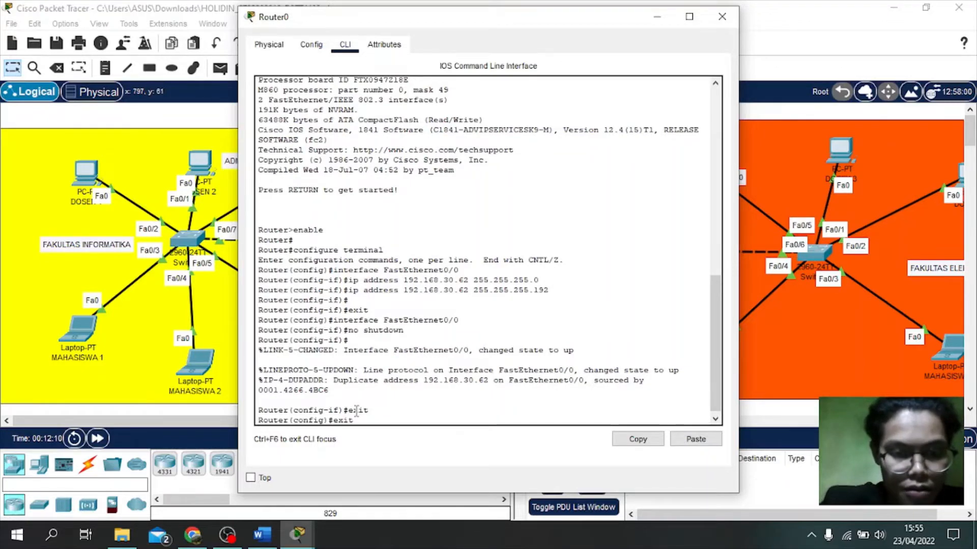
{"action": "key", "text": "Return"}
{"action": "key", "text": "Return"}
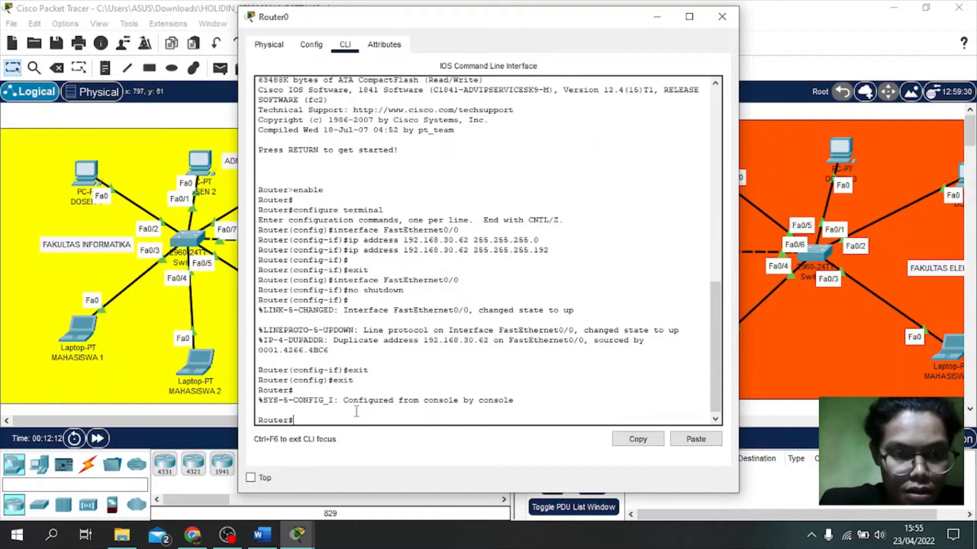
{"action": "type", "text": "exit"}
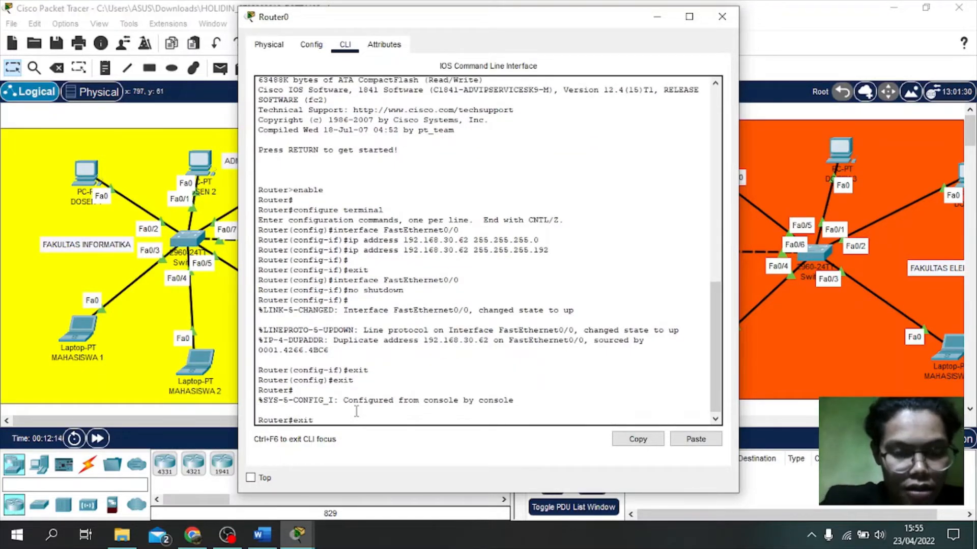
{"action": "key", "text": "Return"}
{"action": "key", "text": "Return"}
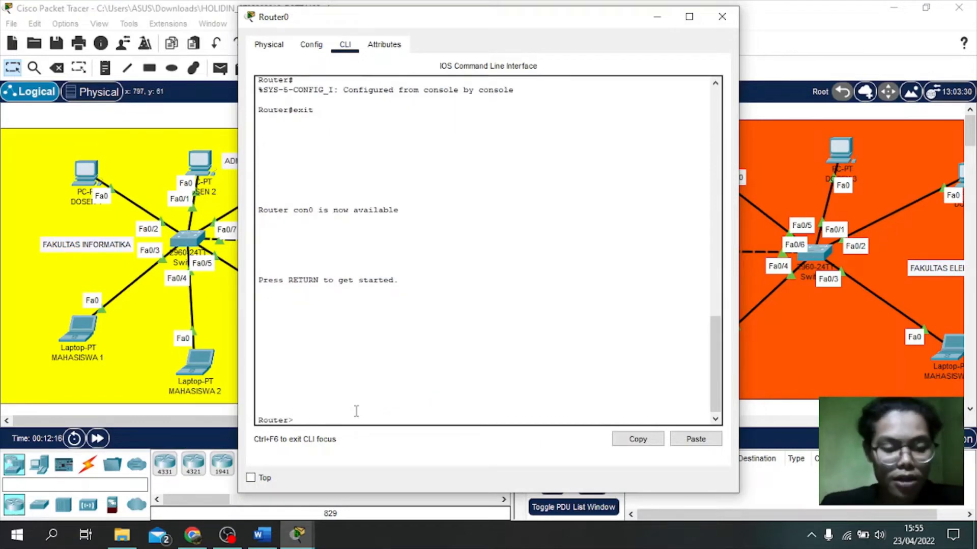
Step: Enter privileged mode with enable and global configuration with conf t, then begin the hostname command
{"action": "type", "text": "enable"}
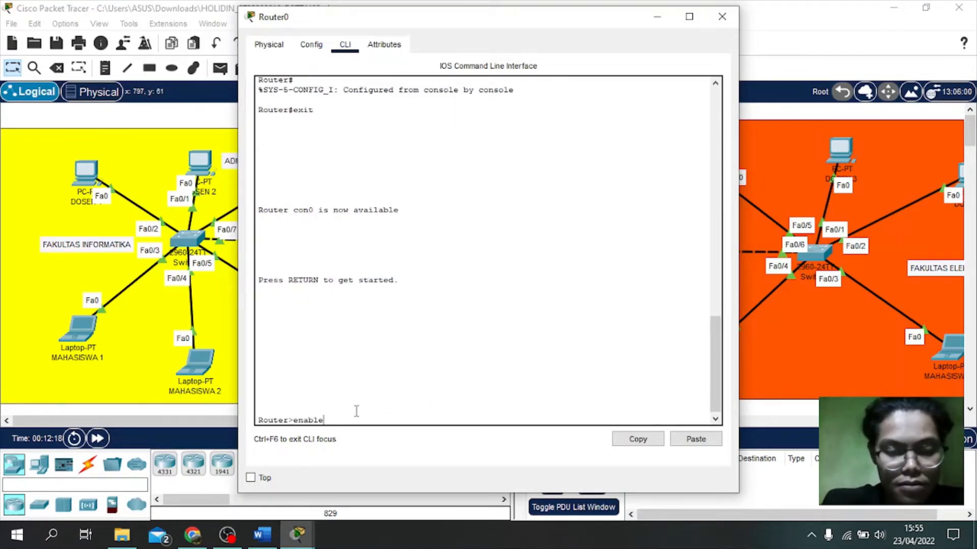
{"action": "key", "text": "Return"}
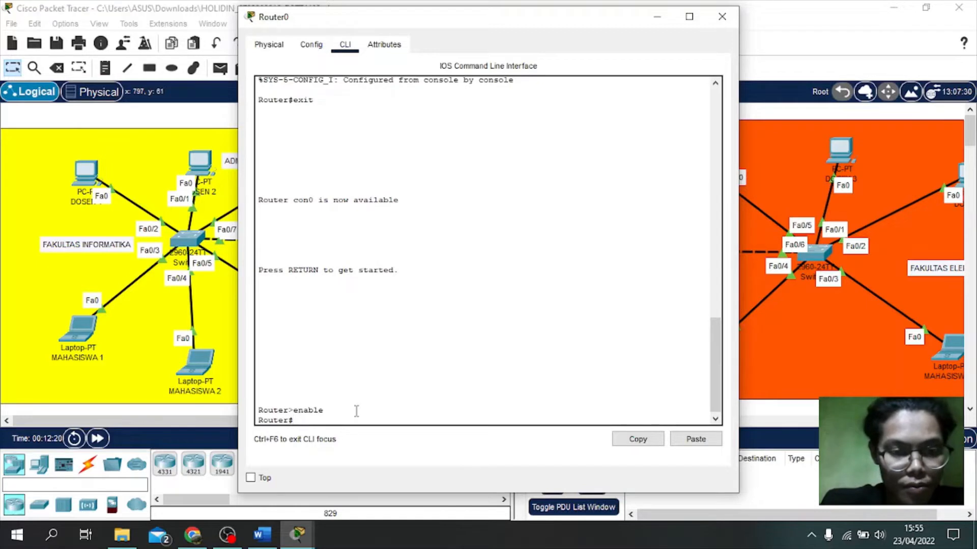
{"action": "type", "text": "con"}
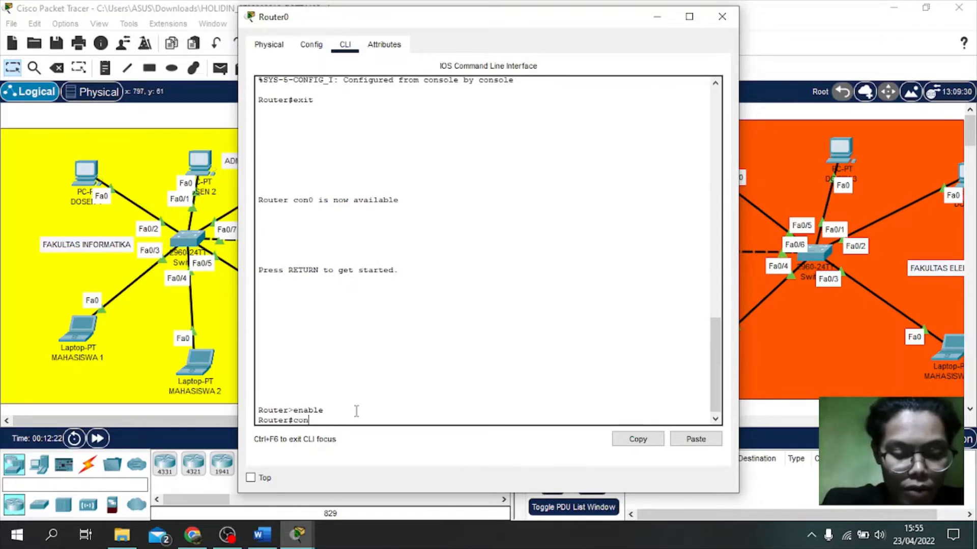
{"action": "type", "text": "f t"}
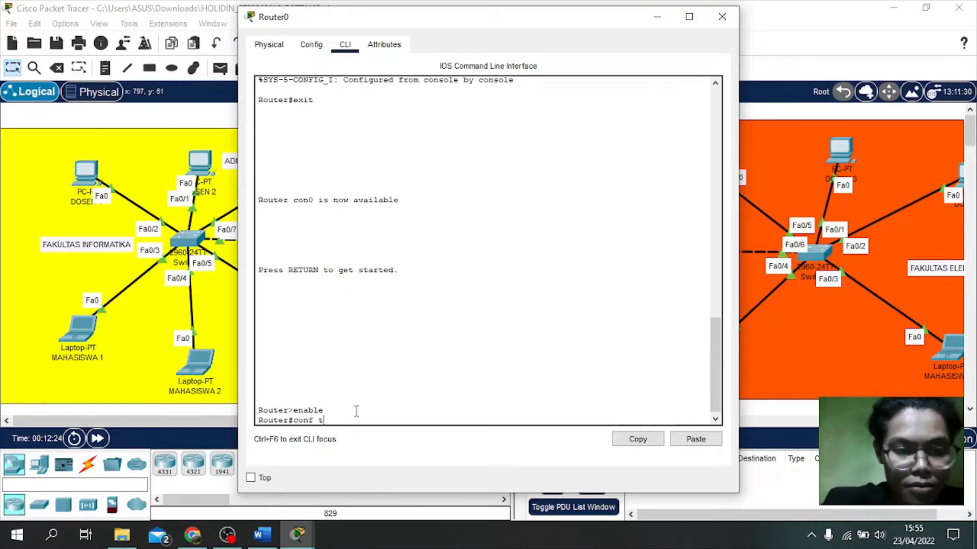
{"action": "key", "text": "Return"}
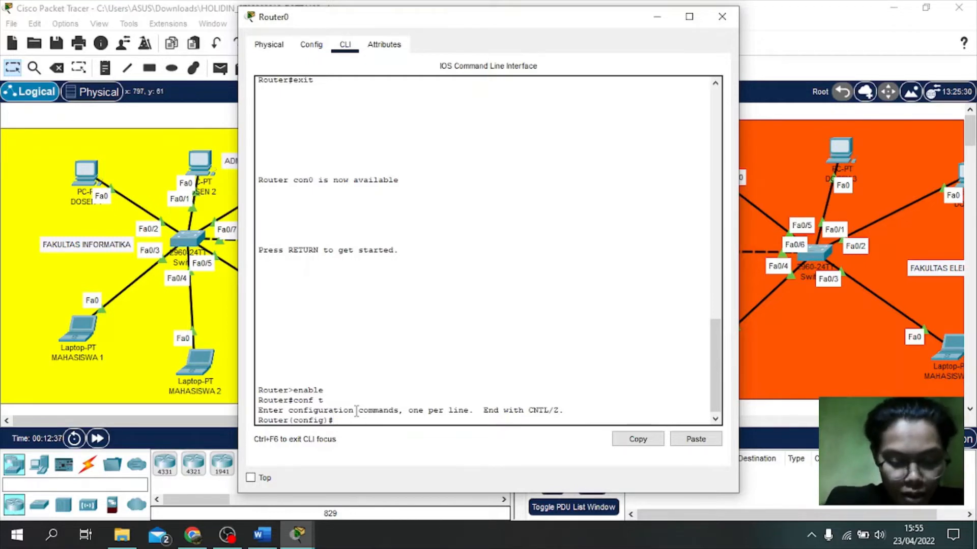
{"action": "type", "text": "n"}
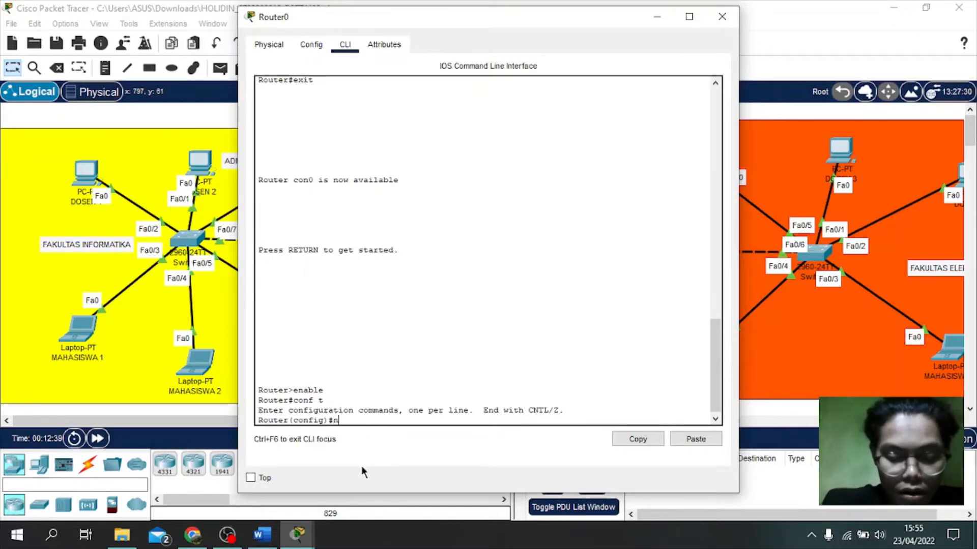
{"action": "key", "text": "BackSpace"}
{"action": "type", "text": "h"}
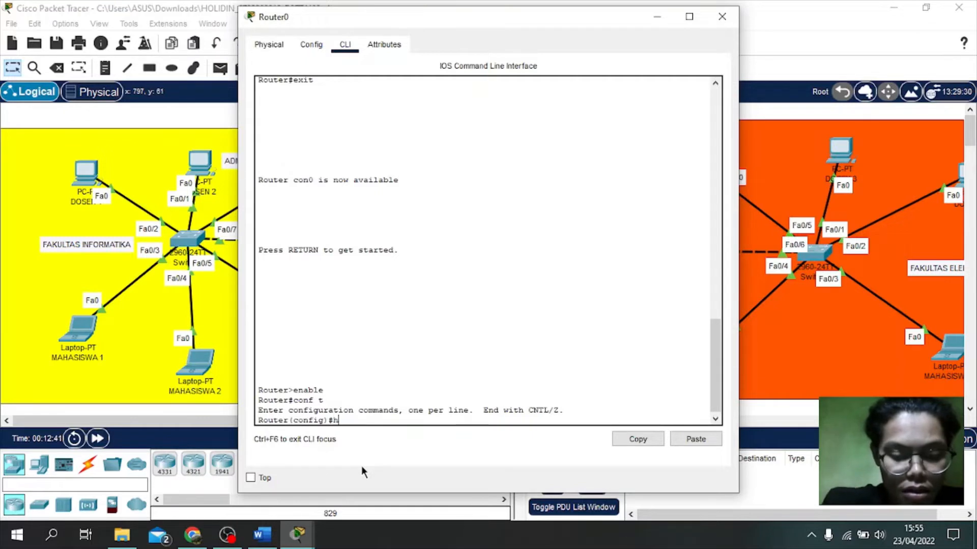
{"action": "type", "text": "ostnam"}
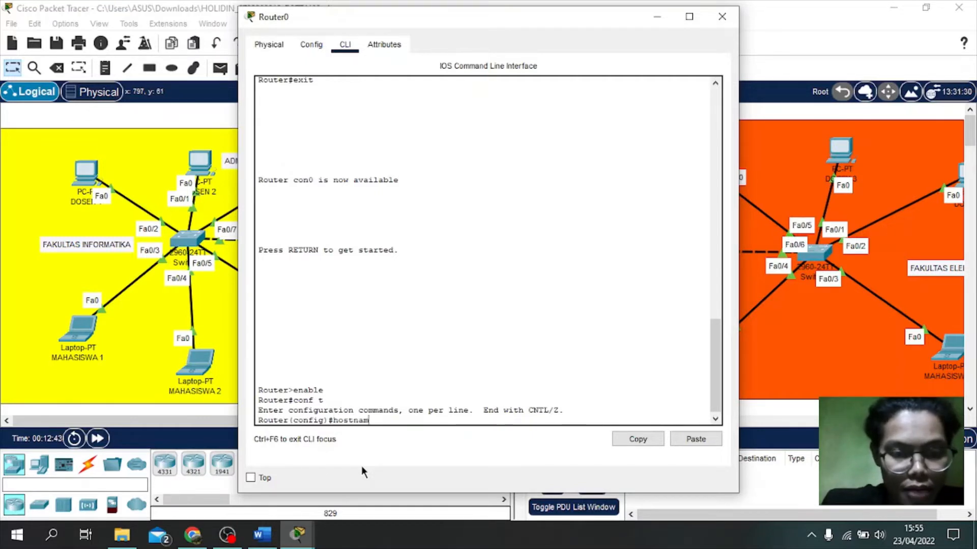
{"action": "type", "text": "e R!"}
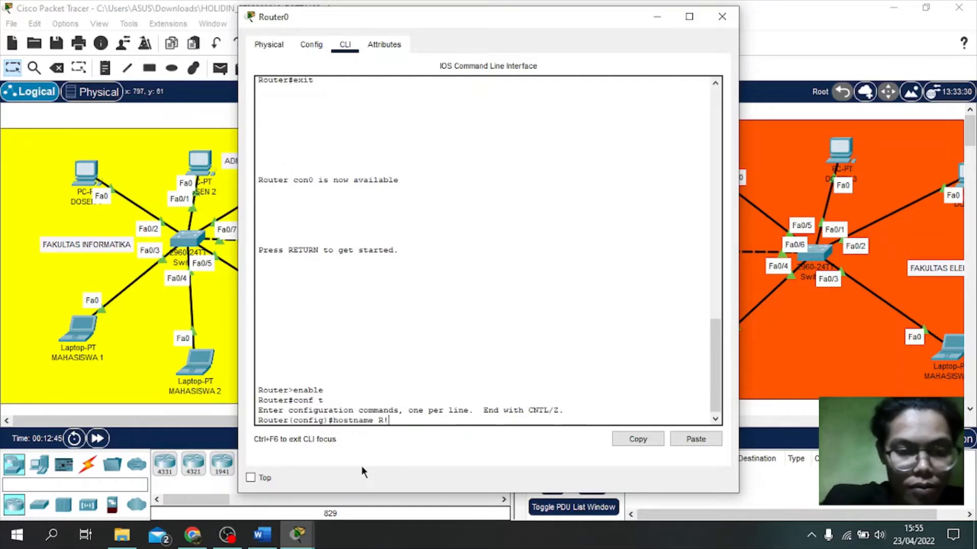
Step: Correct the hostname to R1 and disable DNS lookup with no ip domain-lookup
{"action": "key", "text": "BackSpace"}
{"action": "type", "text": "1"}
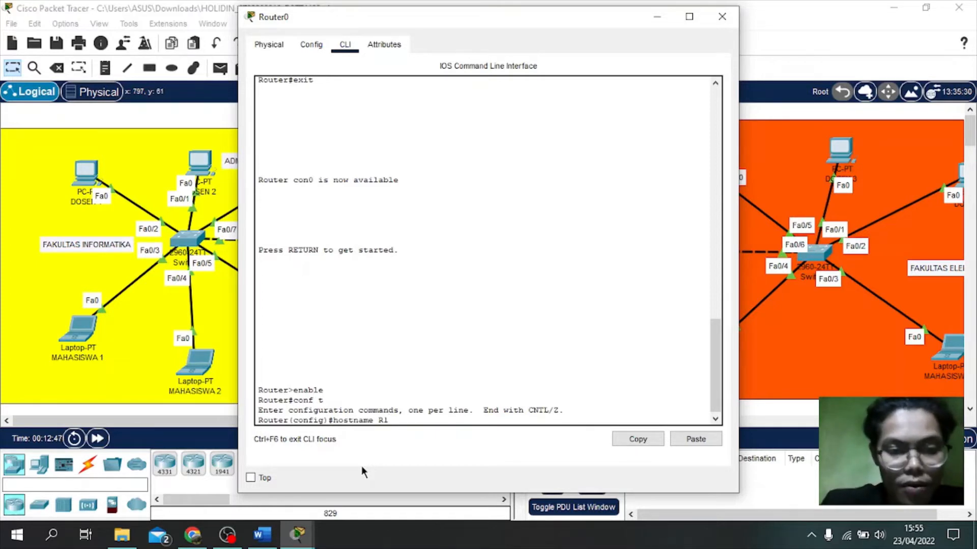
{"action": "key", "text": "Return"}
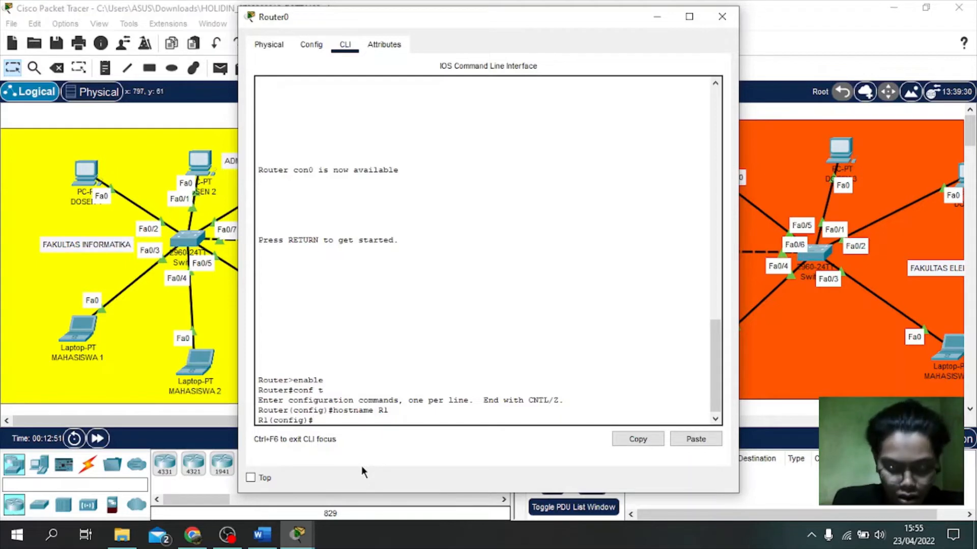
{"action": "type", "text": "no"}
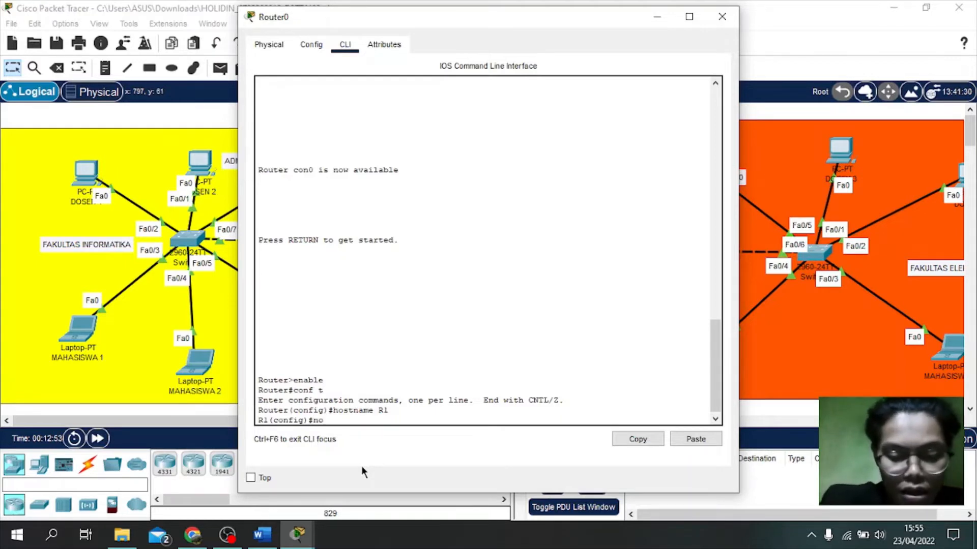
{"action": "type", "text": " ip domain"}
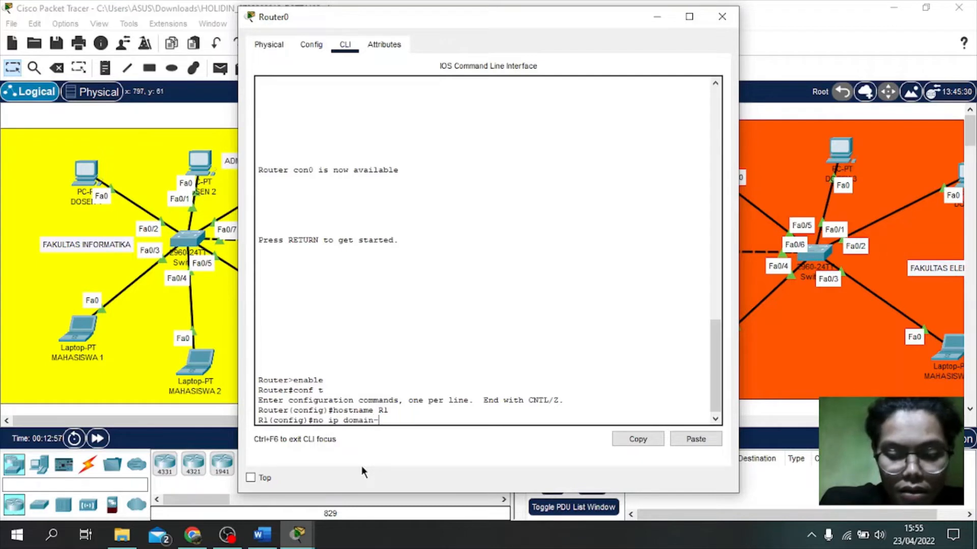
{"action": "type", "text": "-lookup"}
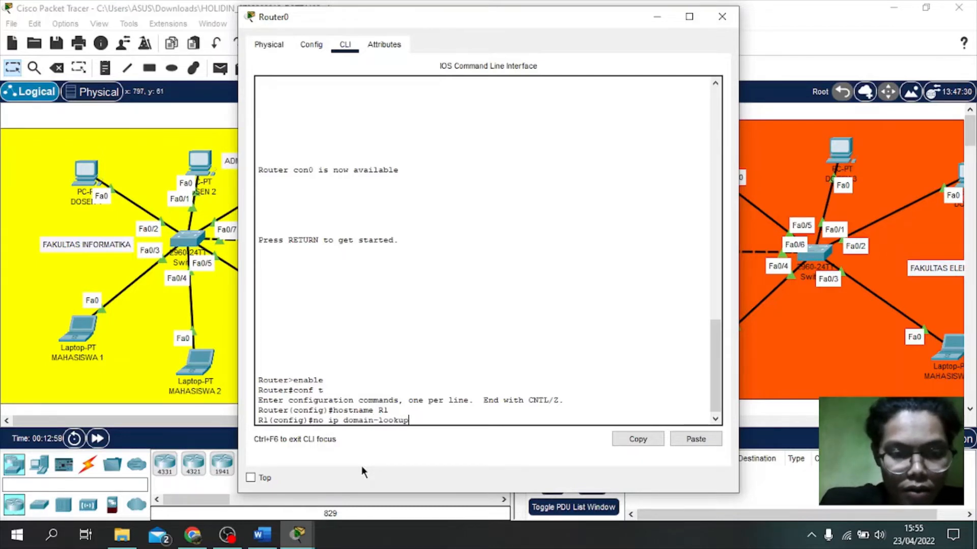
{"action": "key", "text": "Return"}
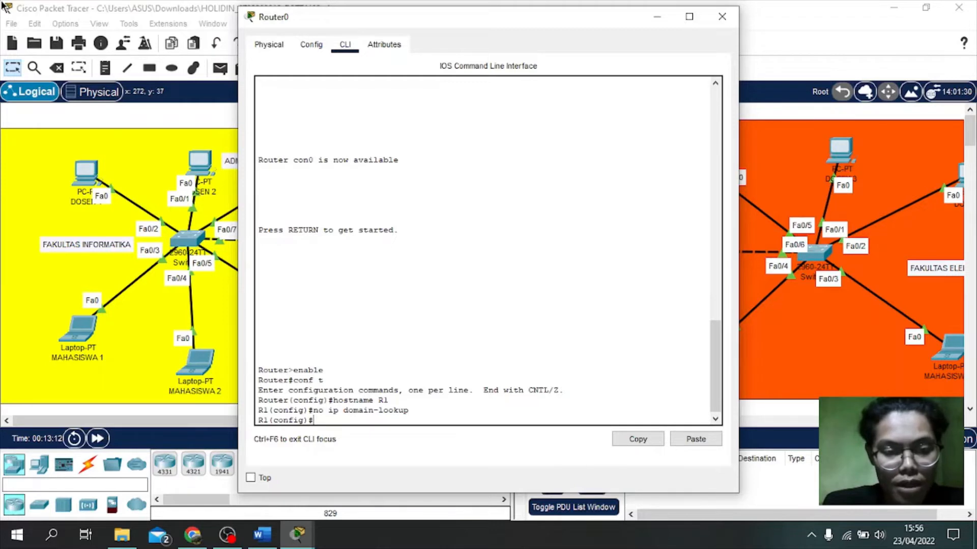
Step: Set 'security password min-length 6' and configure the enable secret password
{"action": "type", "text": "s"}
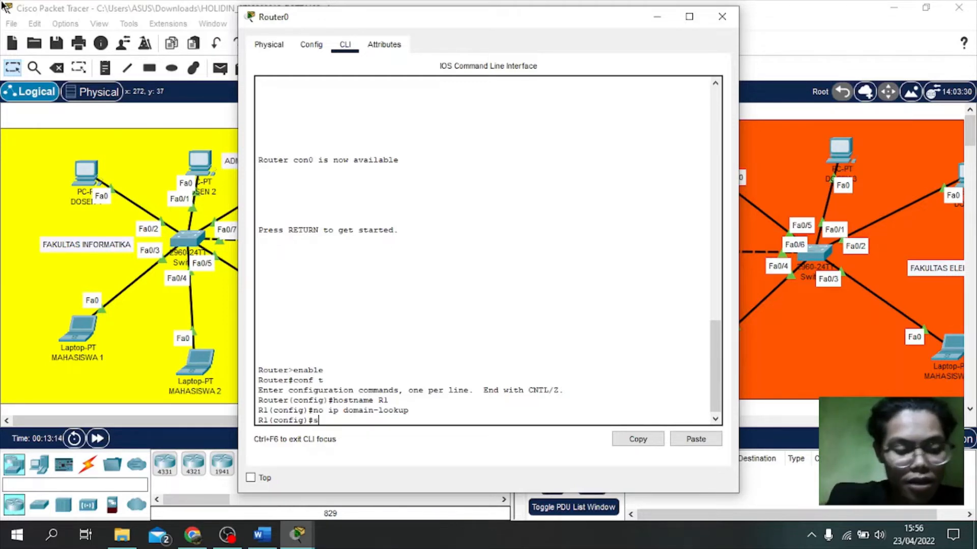
{"action": "type", "text": "ecurit"}
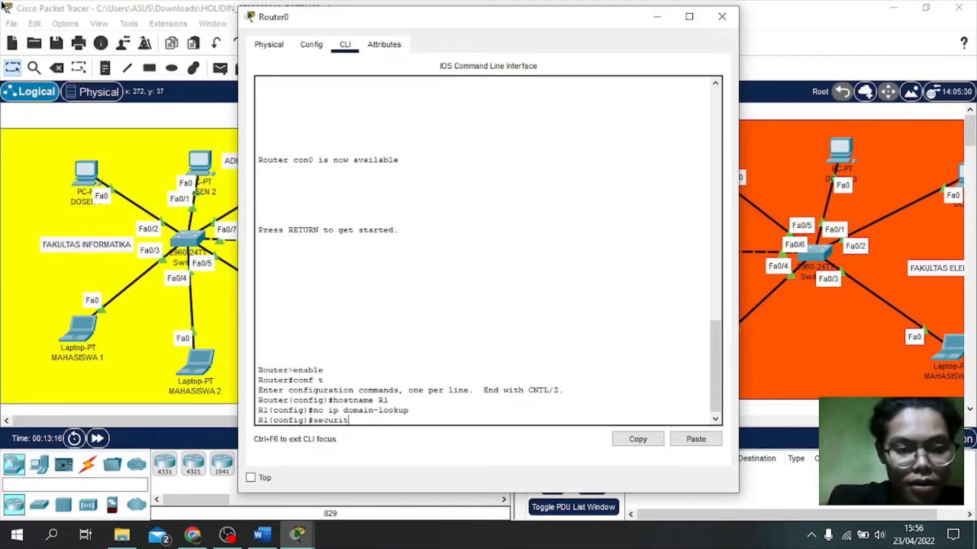
{"action": "type", "text": "y pas"}
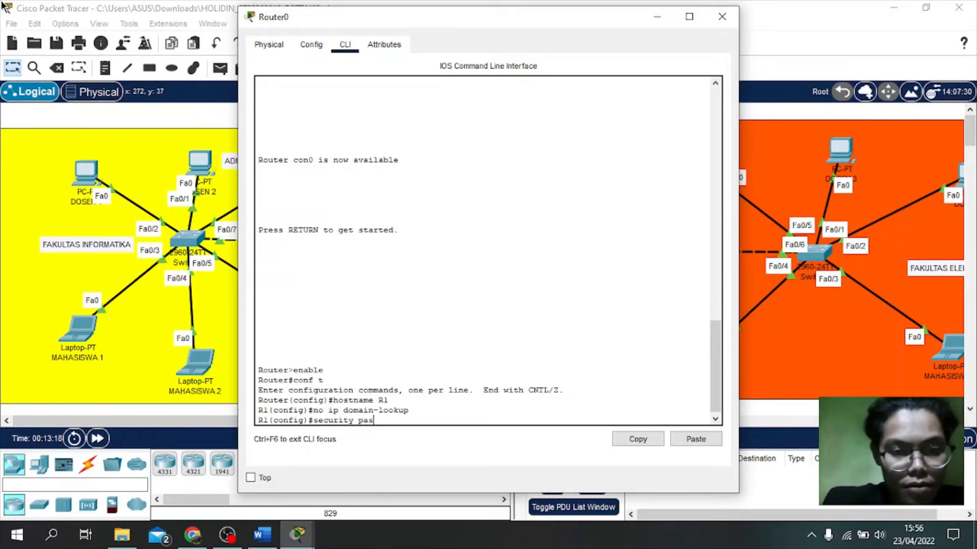
{"action": "type", "text": "sword"}
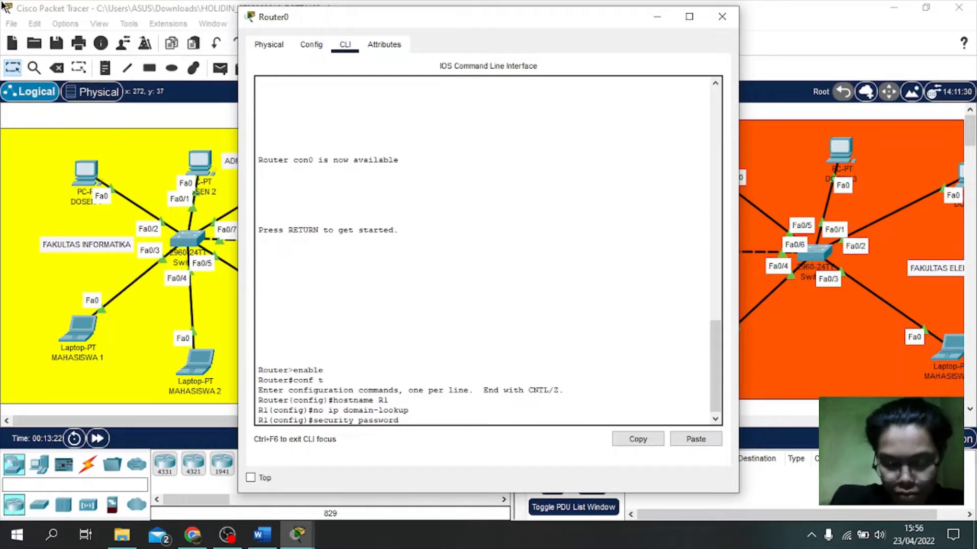
{"action": "type", "text": " min"}
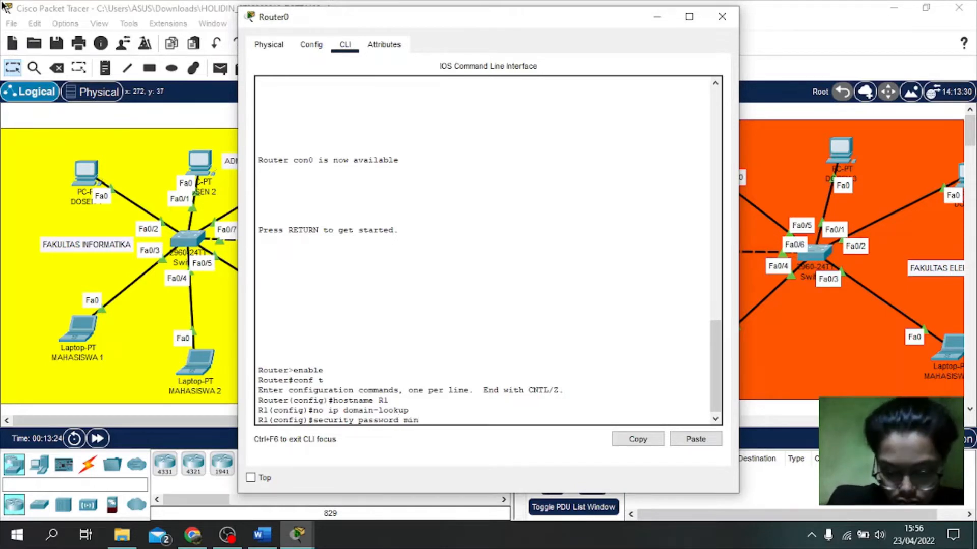
{"action": "type", "text": "-lenf"}
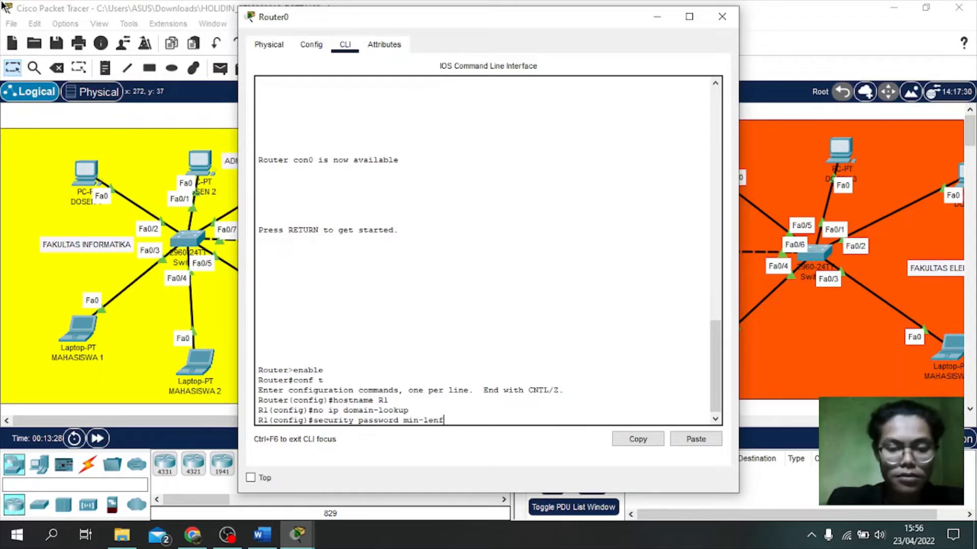
{"action": "key", "text": "BackSpace"}
{"action": "type", "text": "gth"}
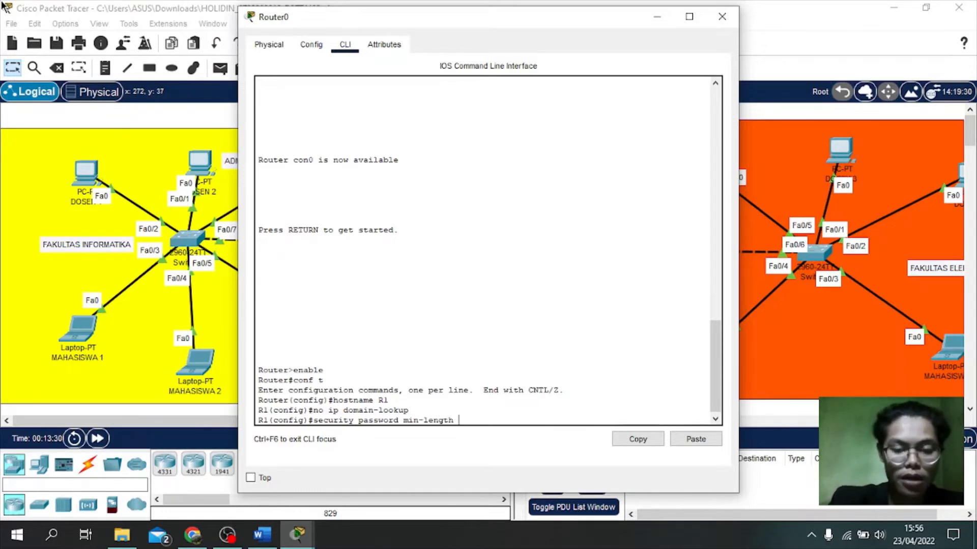
{"action": "type", "text": " 6"}
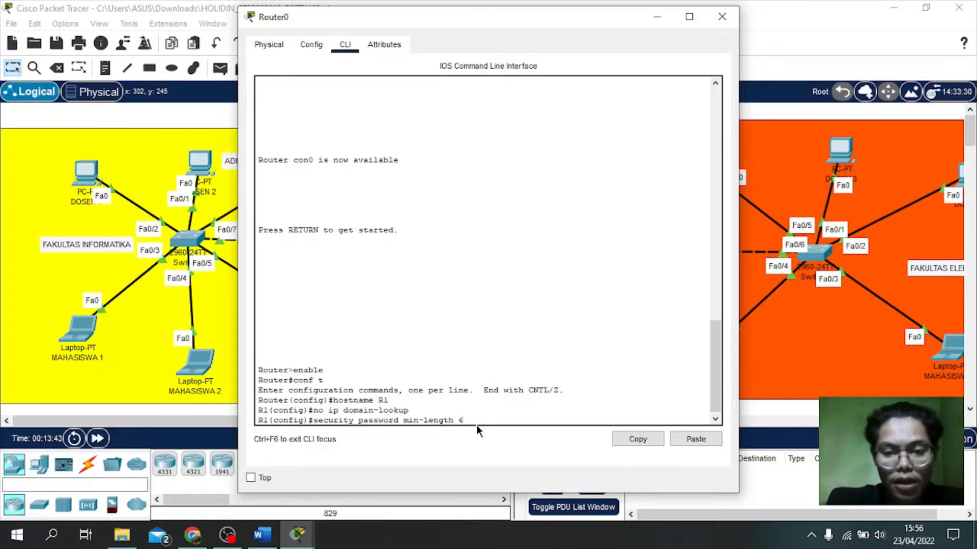
{"action": "key", "text": "Return"}
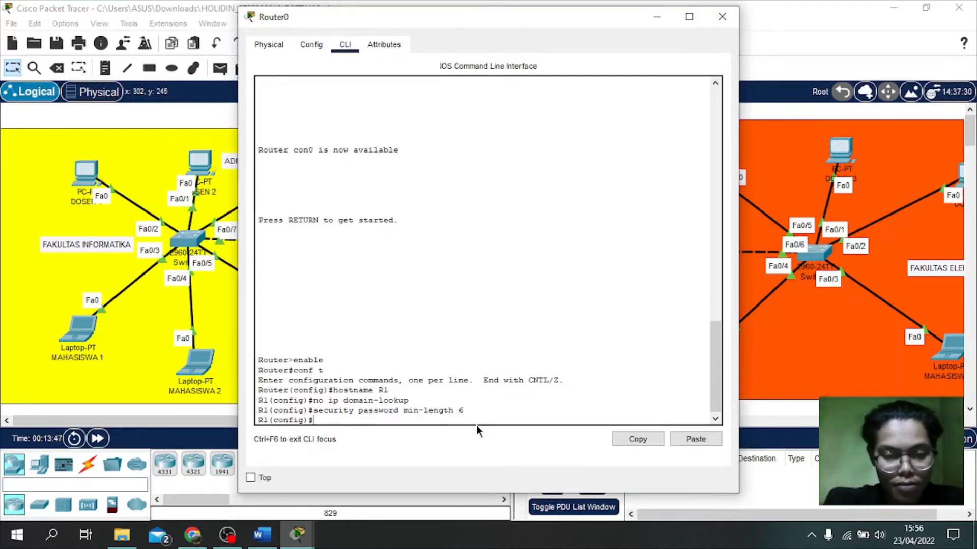
{"action": "type", "text": "en"}
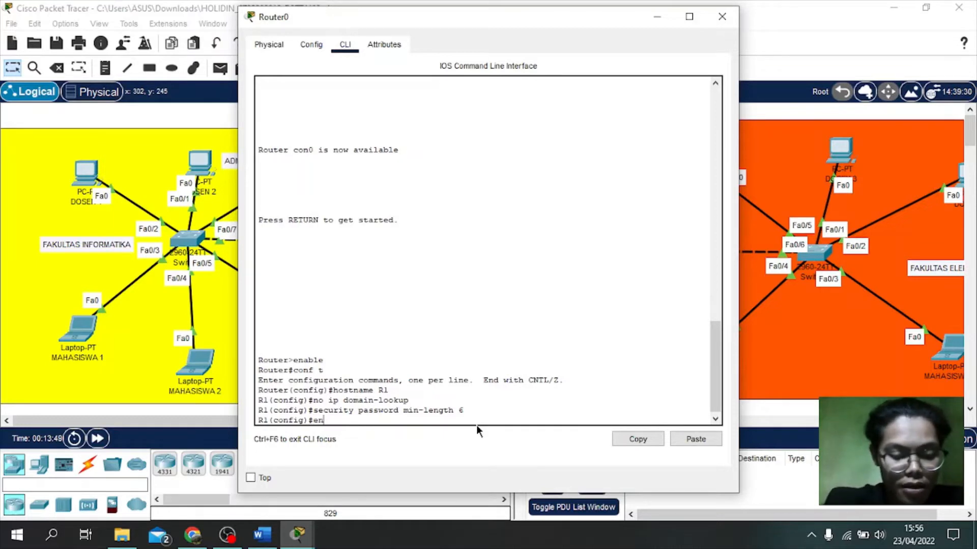
{"action": "type", "text": "able"}
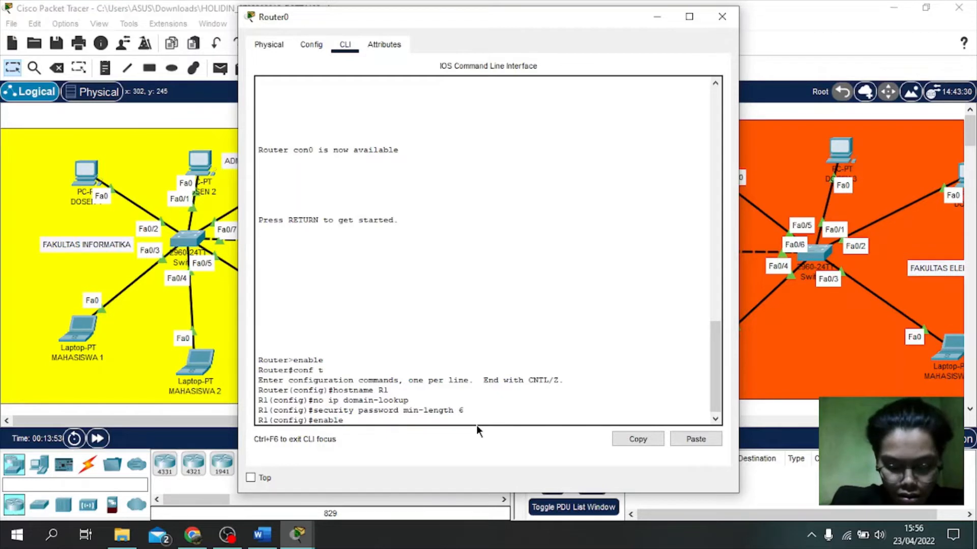
{"action": "type", "text": " secret"}
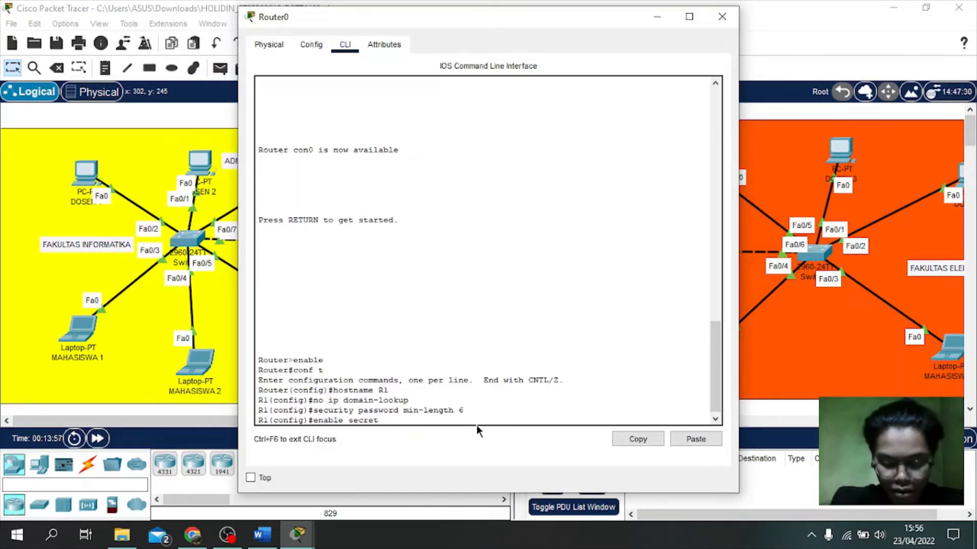
{"action": "type", "text": " ci"}
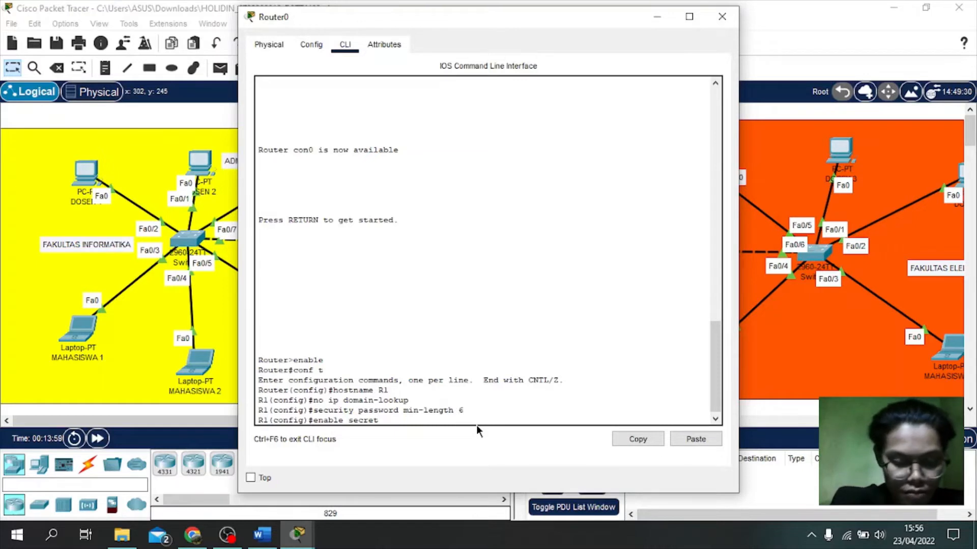
{"action": "type", "text": "sco"}
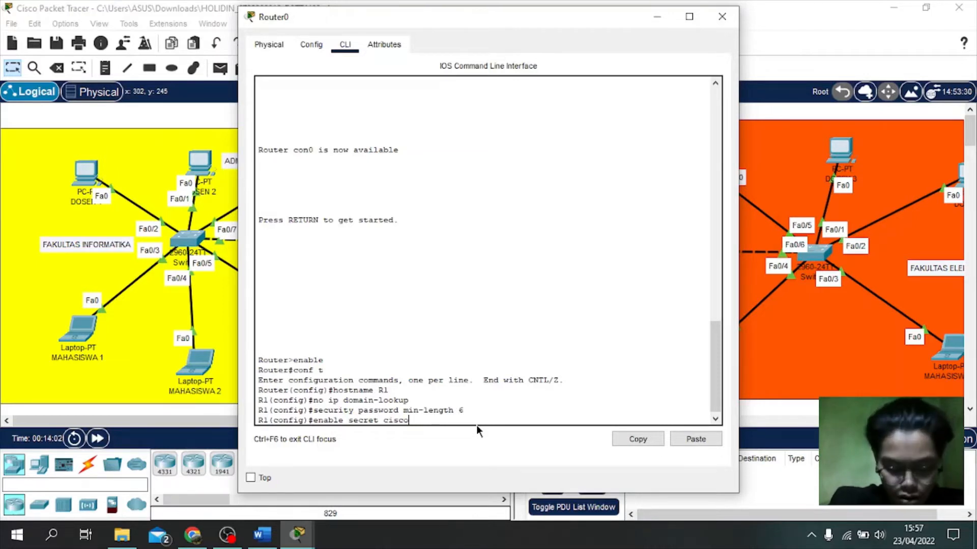
{"action": "type", "text": "sec"}
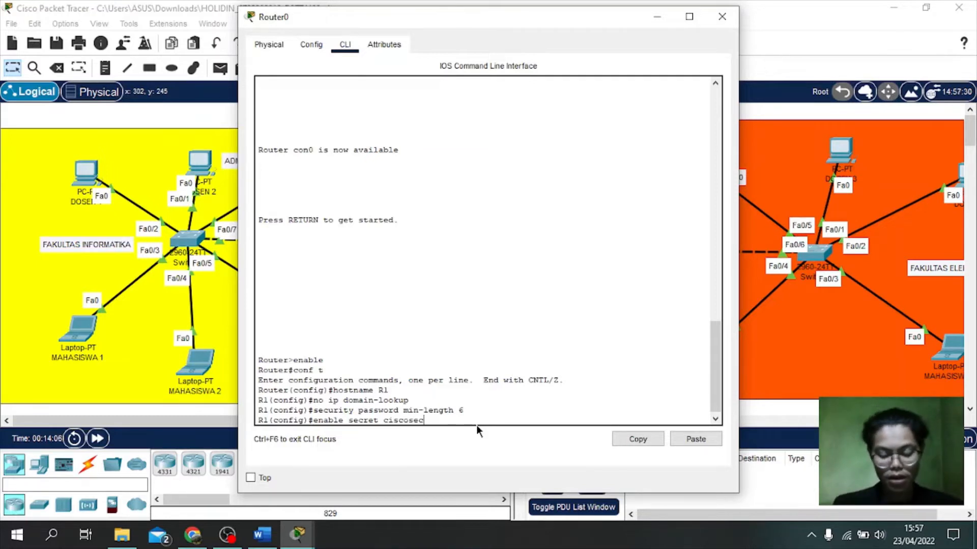
{"action": "key", "text": "Return"}
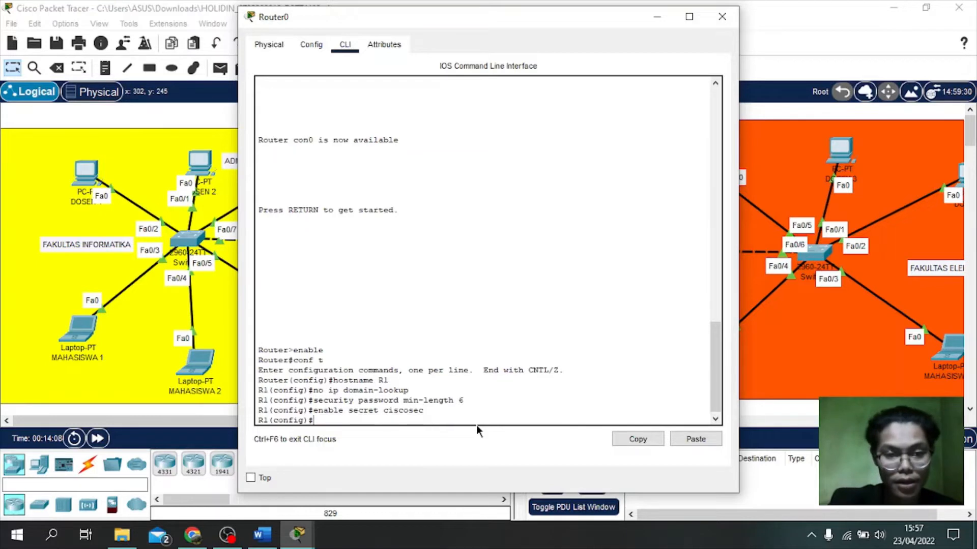
Step: Enter line console 0 and set the console line password
{"action": "type", "text": "li"}
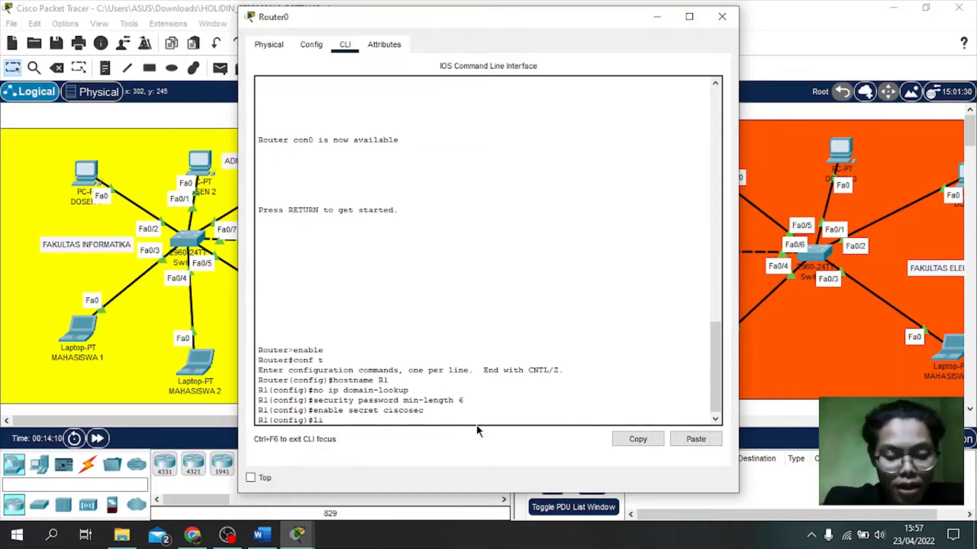
{"action": "type", "text": "ne cons"}
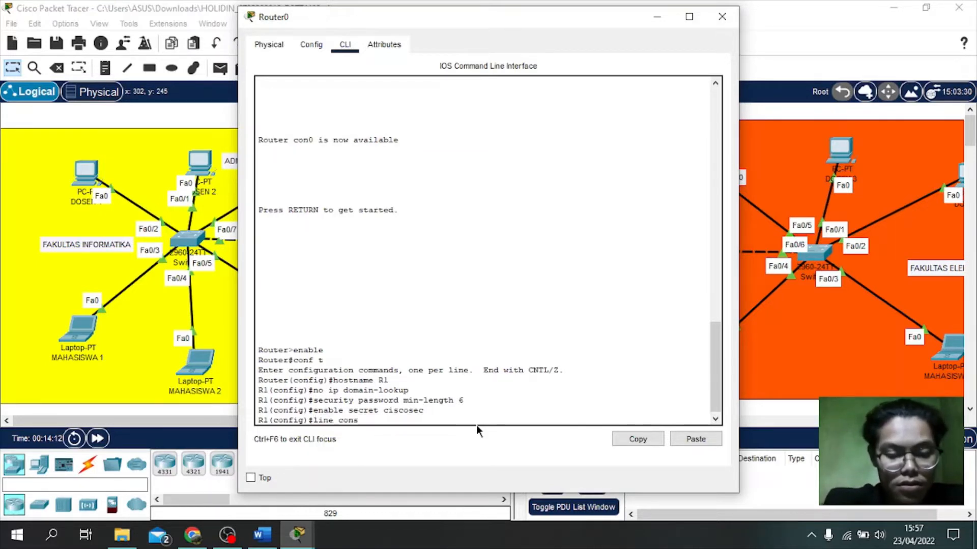
{"action": "type", "text": "ole 0"}
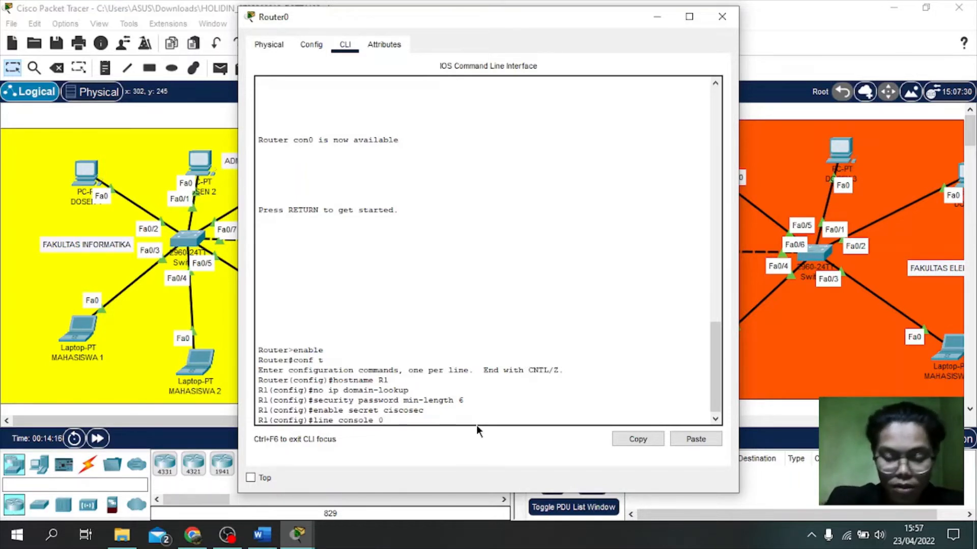
{"action": "key", "text": "Return"}
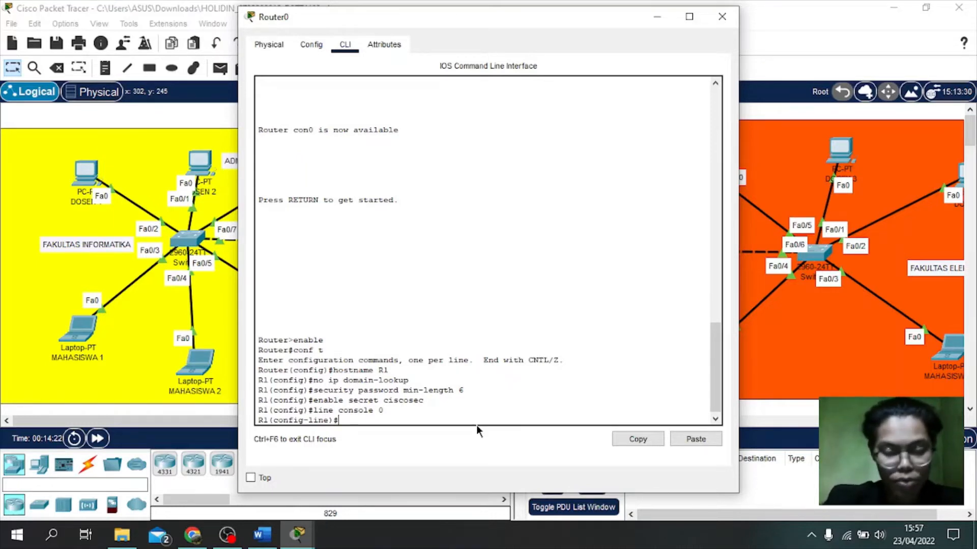
{"action": "type", "text": "passw"}
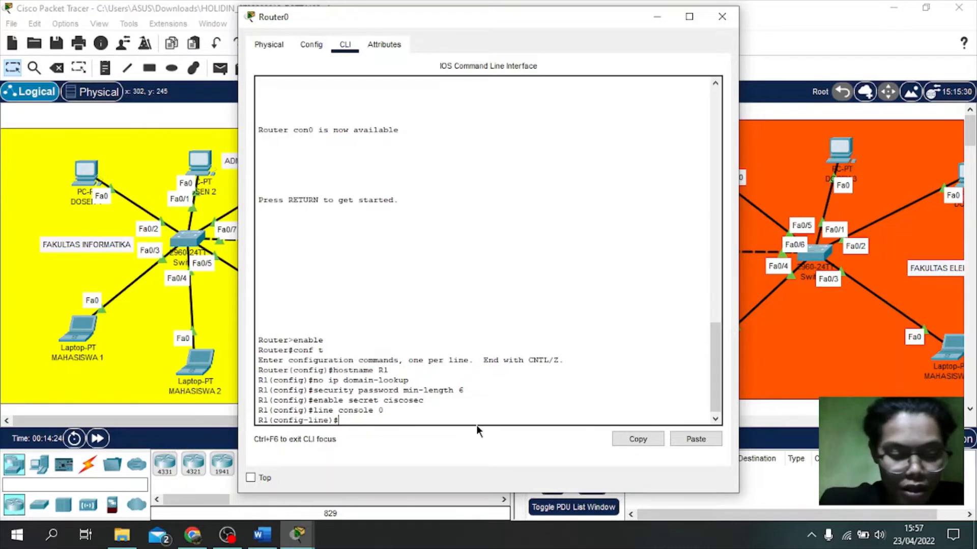
{"action": "type", "text": "ord "}
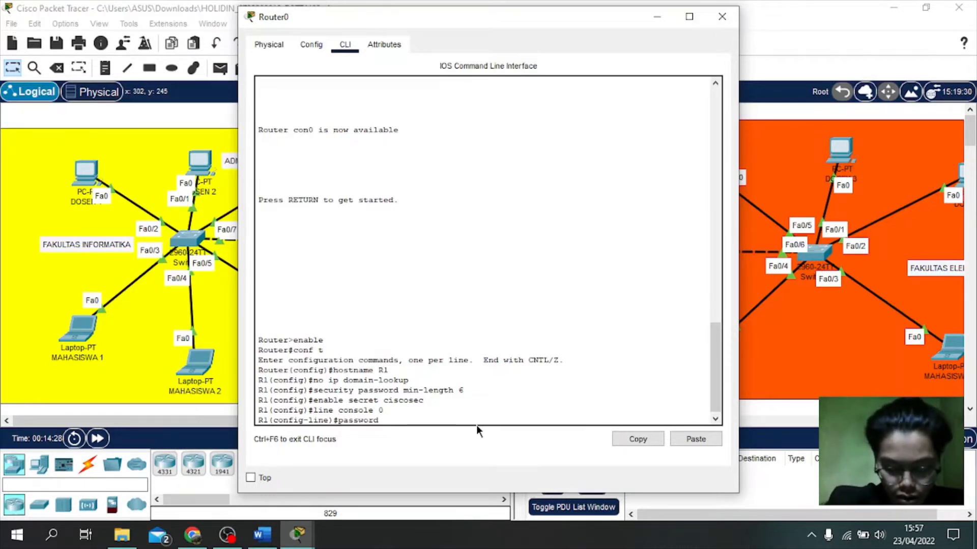
{"action": "type", "text": "cisci"}
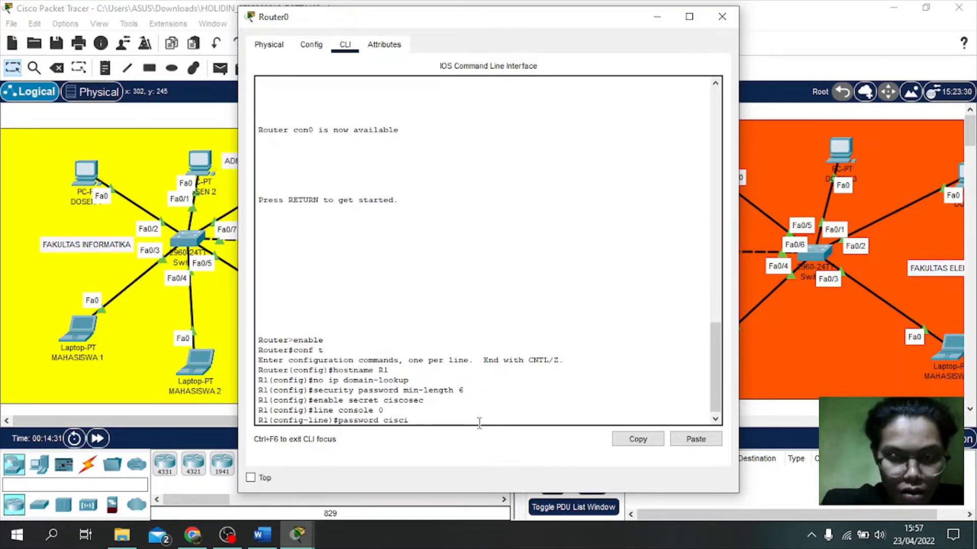
{"action": "key", "text": "BackSpace"}
{"action": "type", "text": "ocon"}
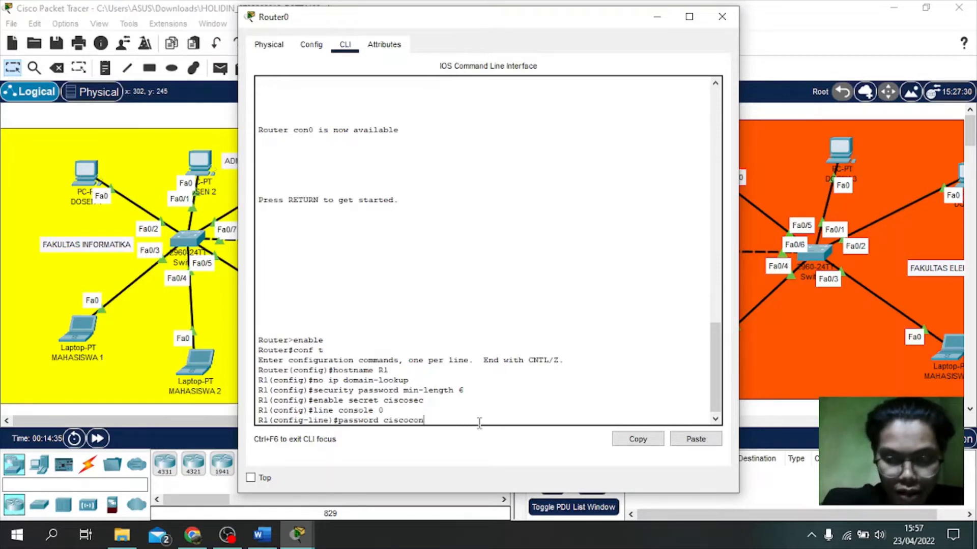
{"action": "key", "text": "Return"}
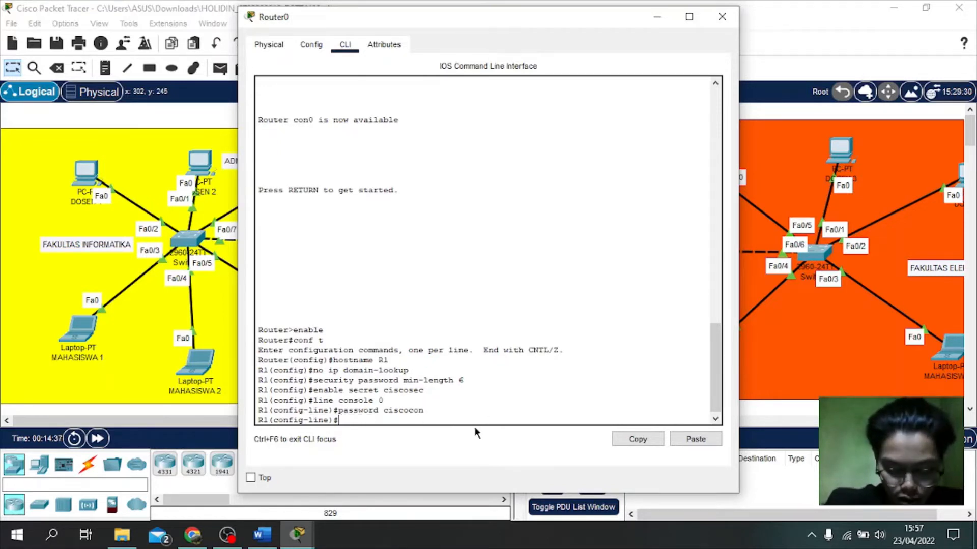
Step: Apply exec-timeout 5 0 and login to the console line, then exit to global configuration
{"action": "type", "text": "e"}
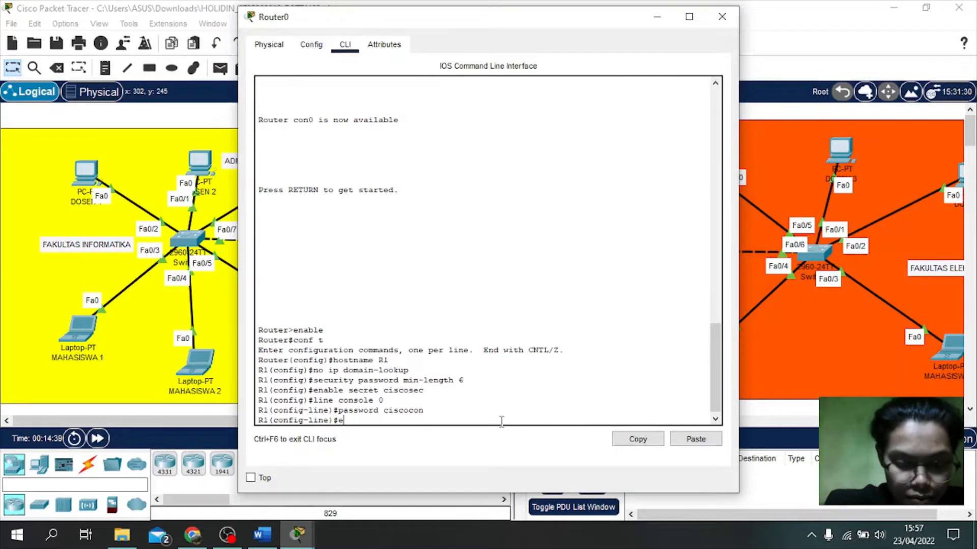
{"action": "type", "text": "xec"}
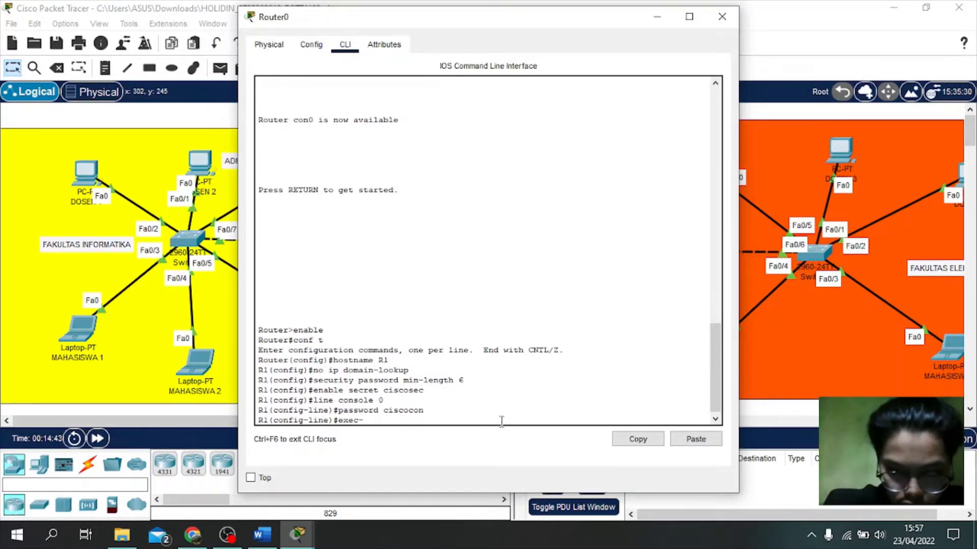
{"action": "type", "text": "-timeout"}
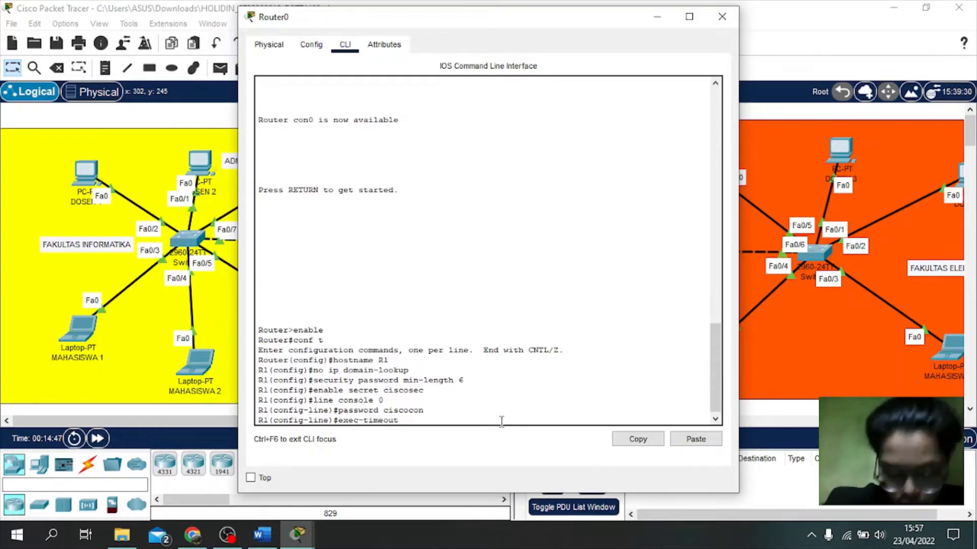
{"action": "type", "text": " 5 0"}
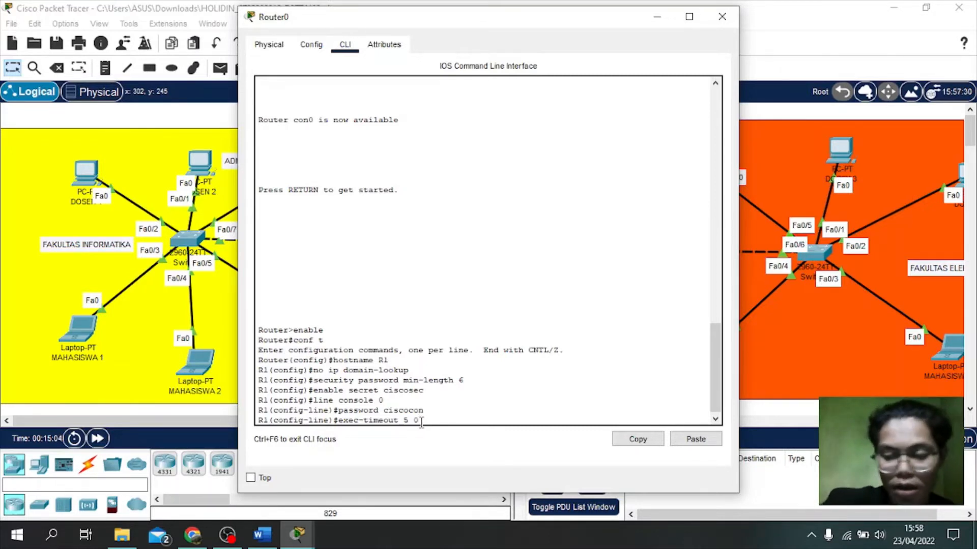
{"action": "key", "text": "Return"}
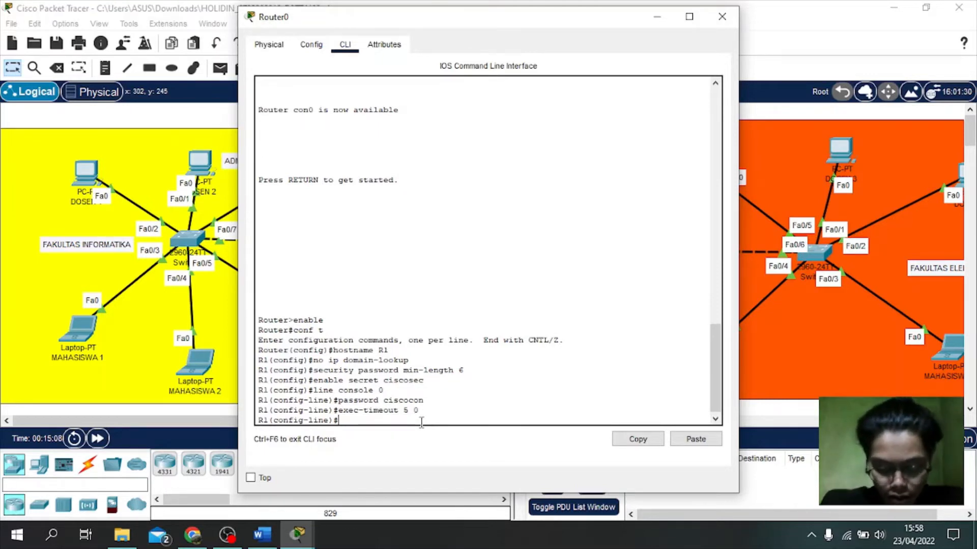
{"action": "type", "text": "login"}
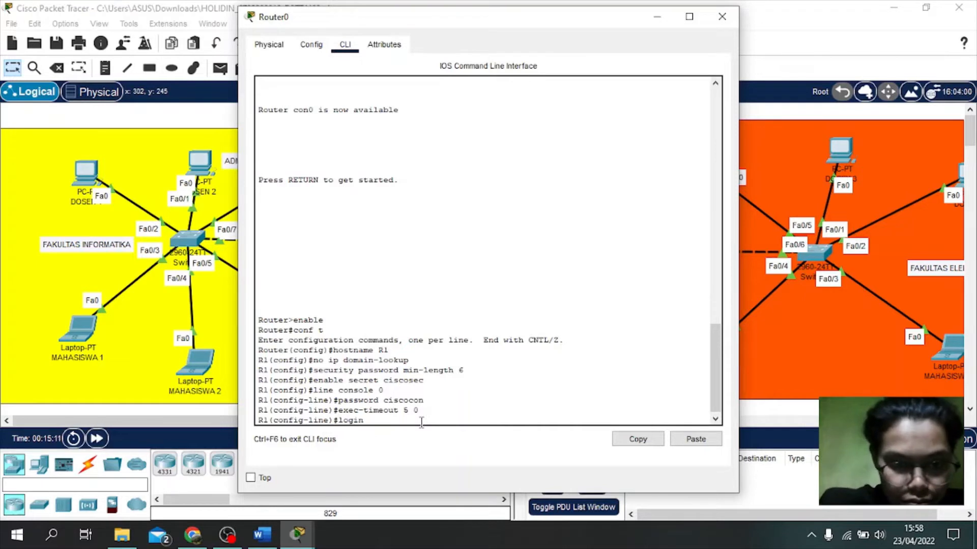
{"action": "key", "text": "Return"}
{"action": "type", "text": "e)#e"}
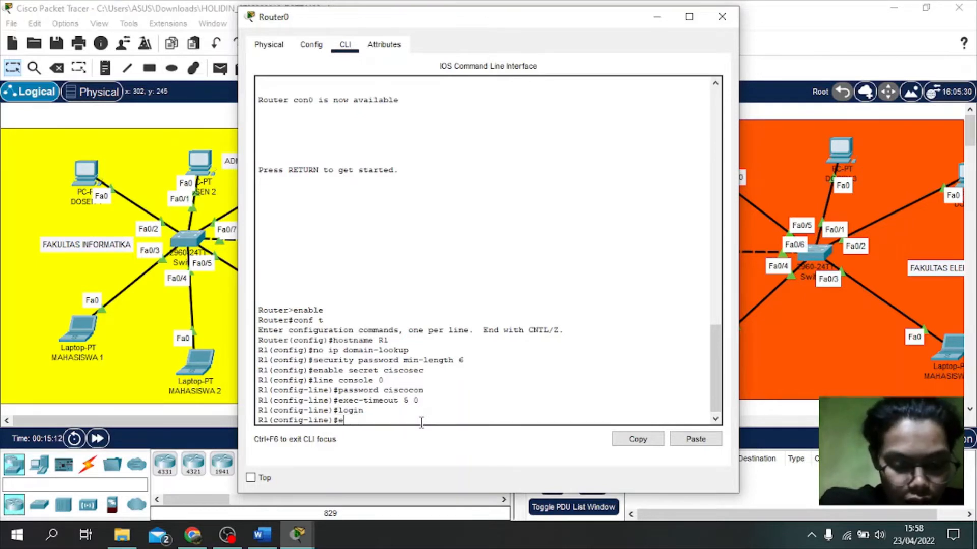
{"action": "type", "text": "xit"}
{"action": "key", "text": "Return"}
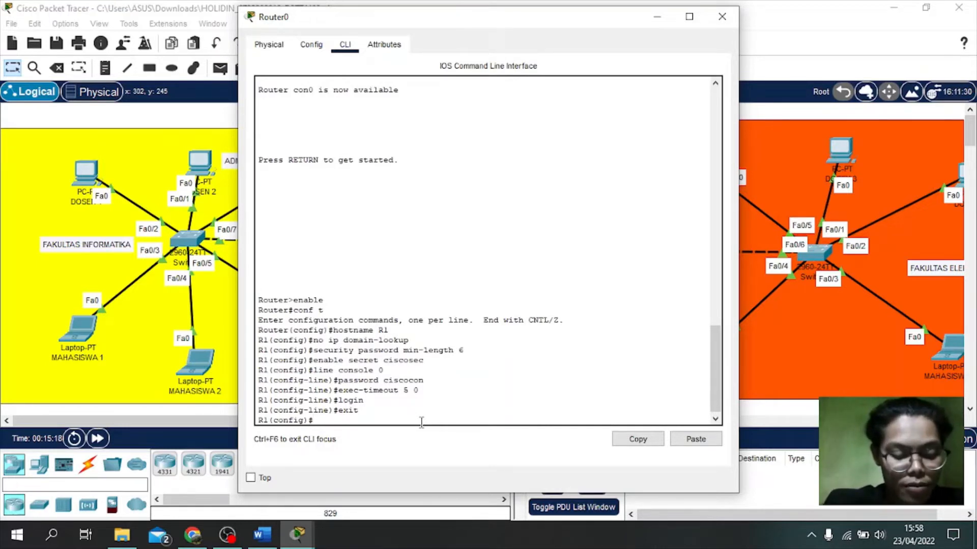
Step: Enter line vty 0 4 and set the VTY line password
{"action": "type", "text": "line "}
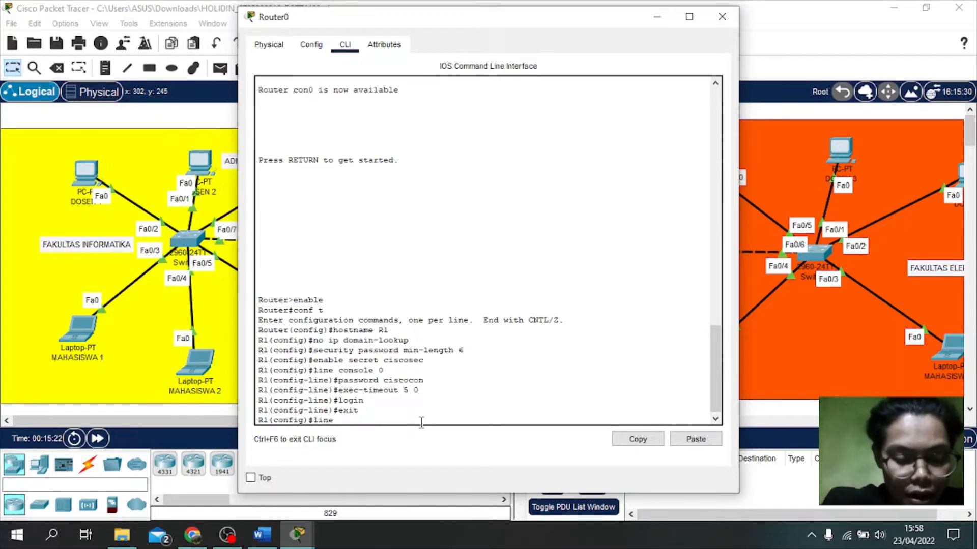
{"action": "type", "text": "vty"}
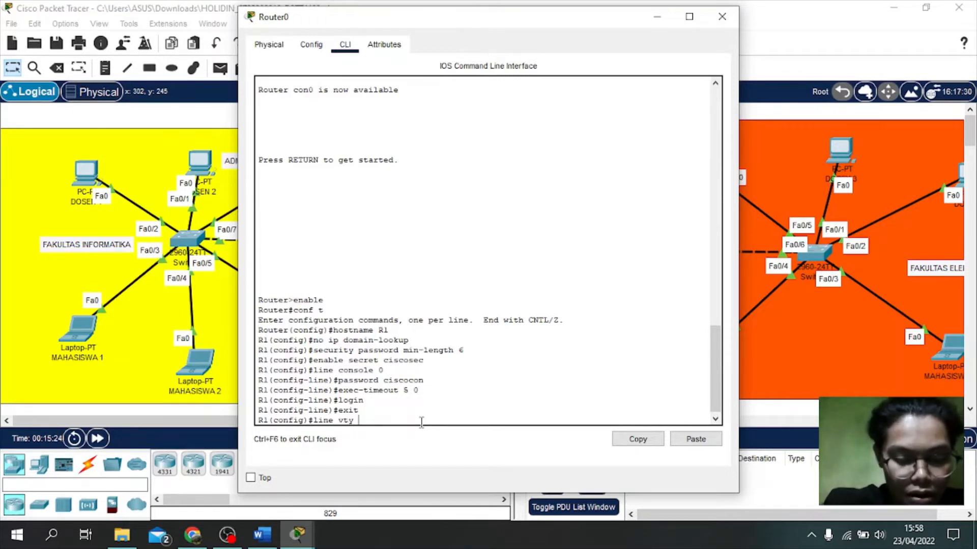
{"action": "type", "text": " 0 4"}
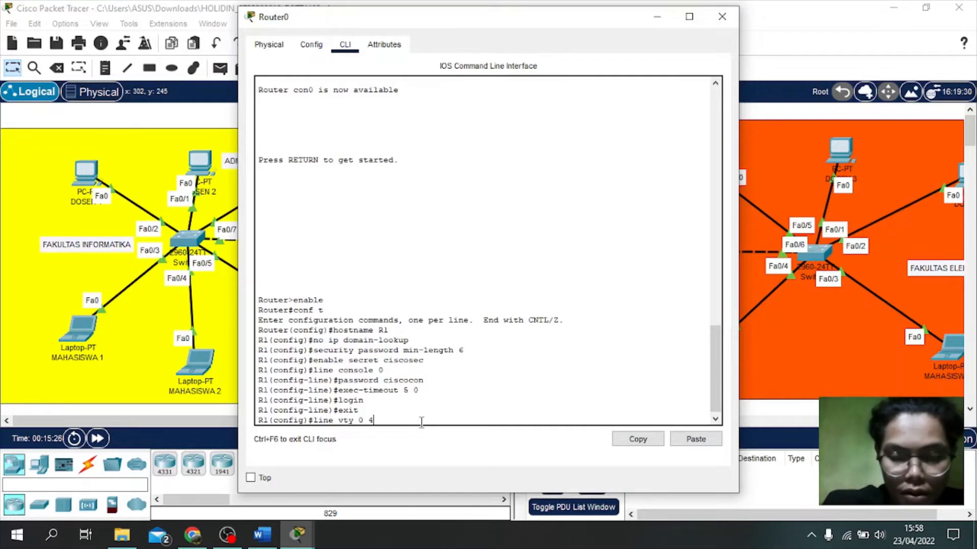
{"action": "key", "text": "Return"}
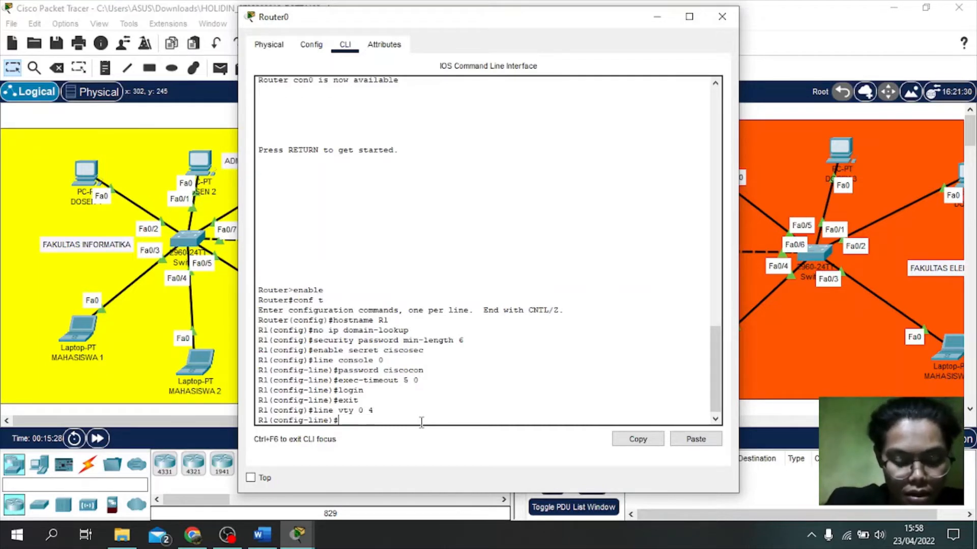
{"action": "type", "text": "pa"}
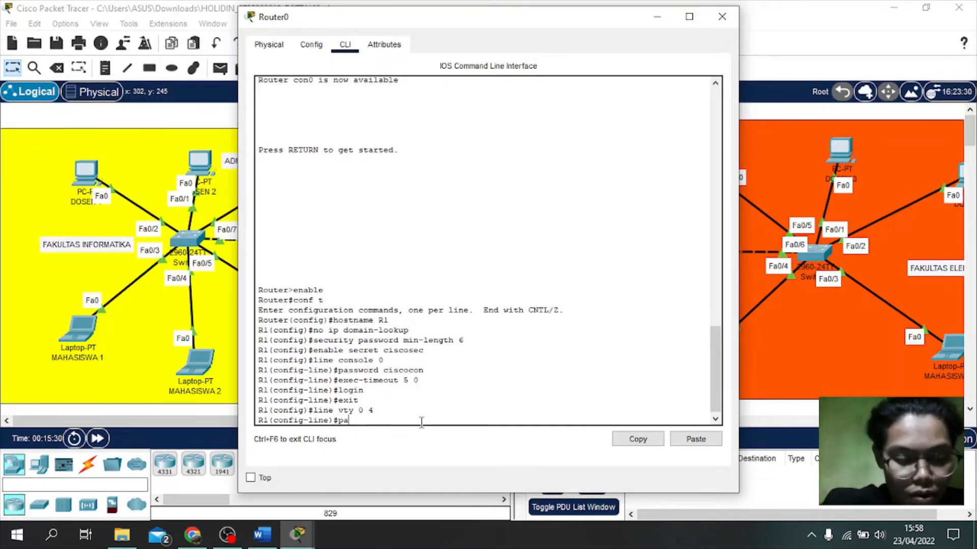
{"action": "type", "text": "ssword "}
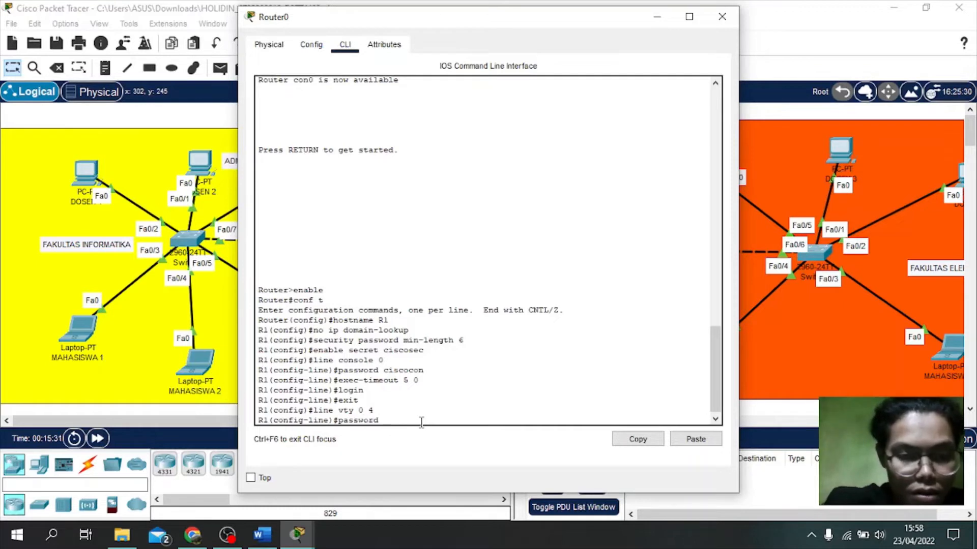
{"action": "type", "text": "c"}
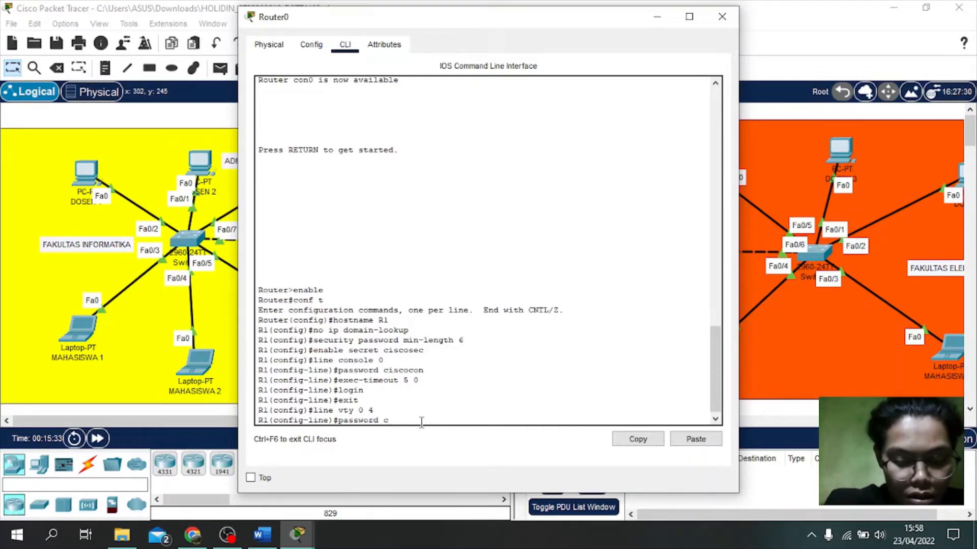
{"action": "type", "text": "iscovt"}
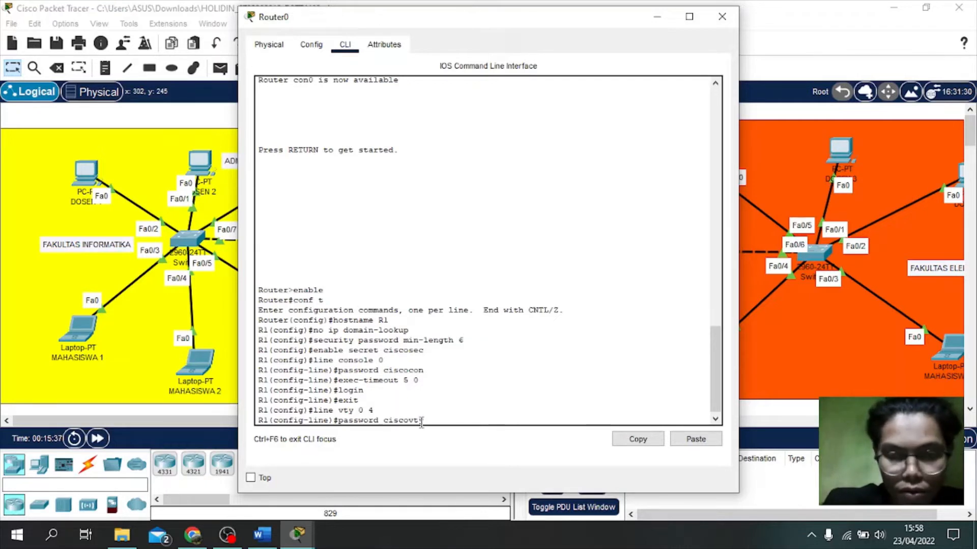
{"action": "type", "text": "y"}
{"action": "key", "text": "Return"}
Step: Apply exec-timeout 5 0 and login to the VTY lines, then exit to global configuration
{"action": "type", "text": "exit"}
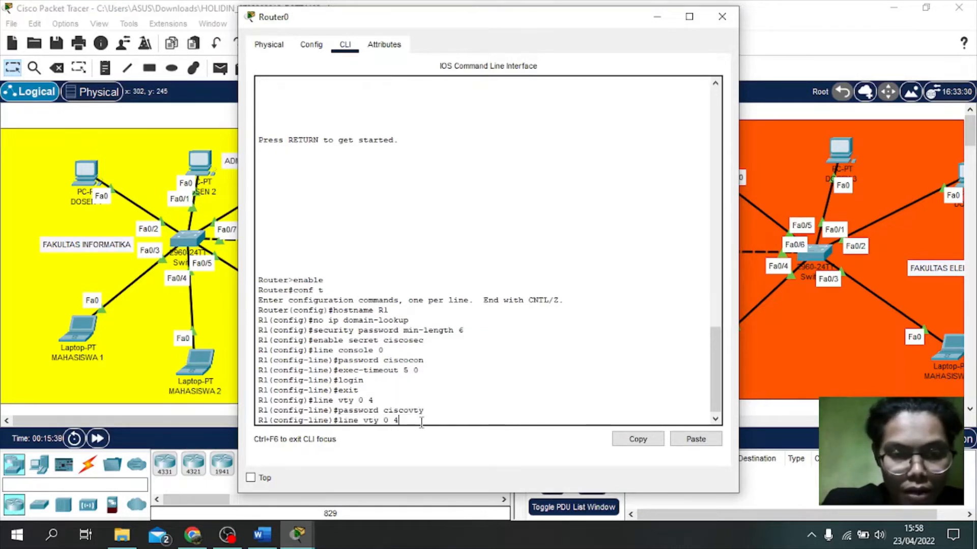
{"action": "key", "text": "BackSpace"}
{"action": "key", "text": "BackSpace"}
{"action": "type", "text": "ec-timeout 5 0"}
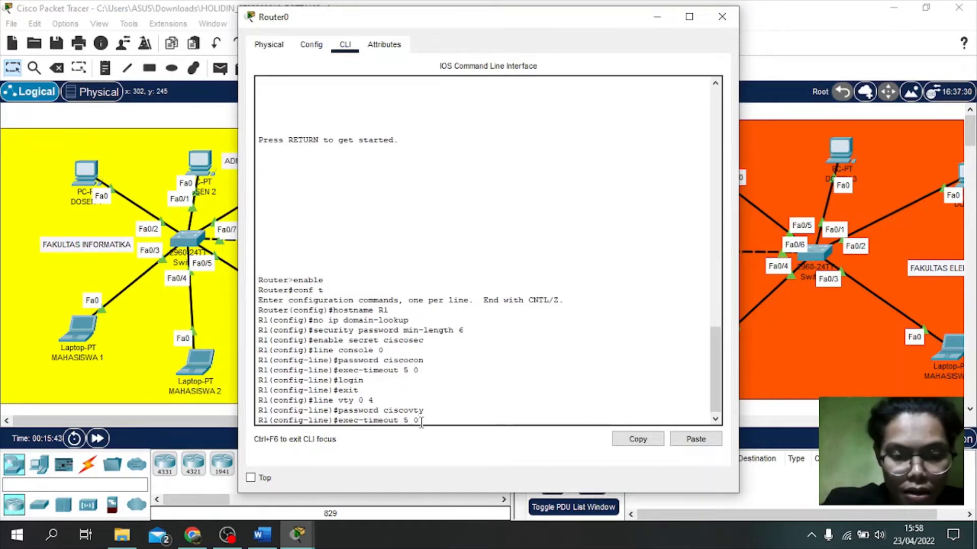
{"action": "key", "text": "Return"}
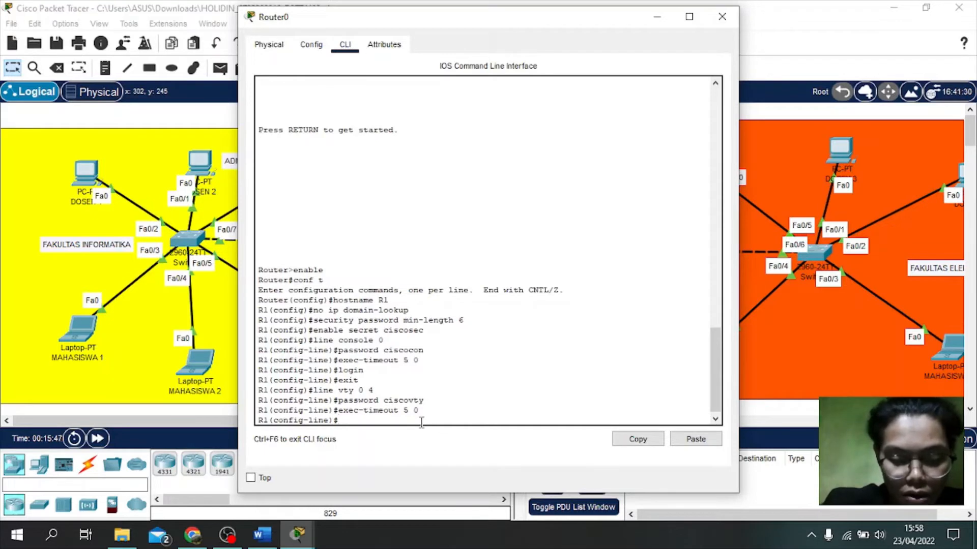
{"action": "type", "text": "login"}
{"action": "key", "text": "Return"}
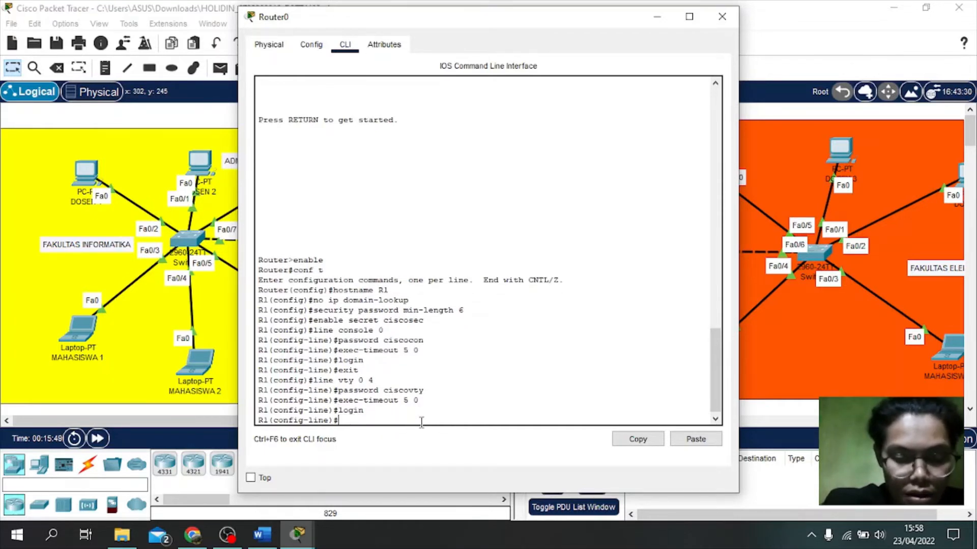
{"action": "type", "text": "exit"}
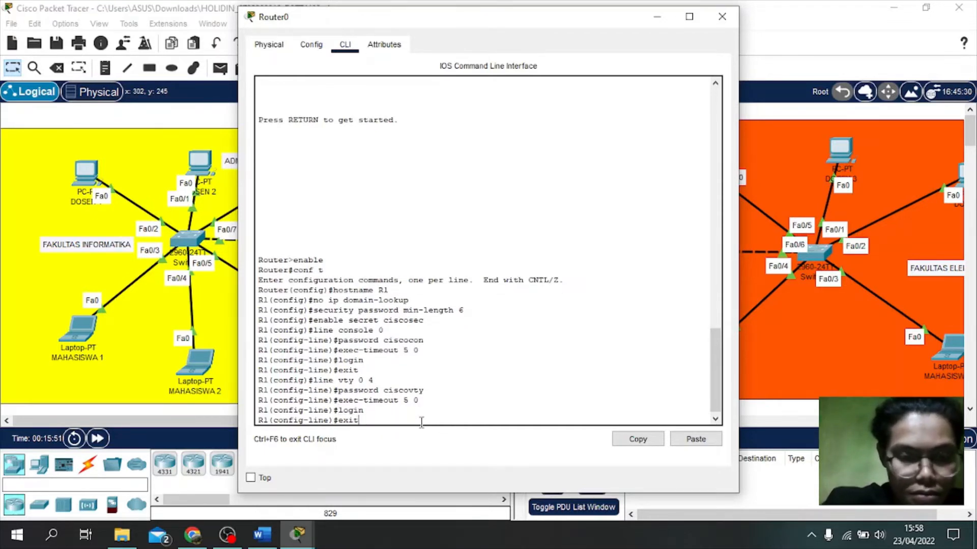
{"action": "key", "text": "Return"}
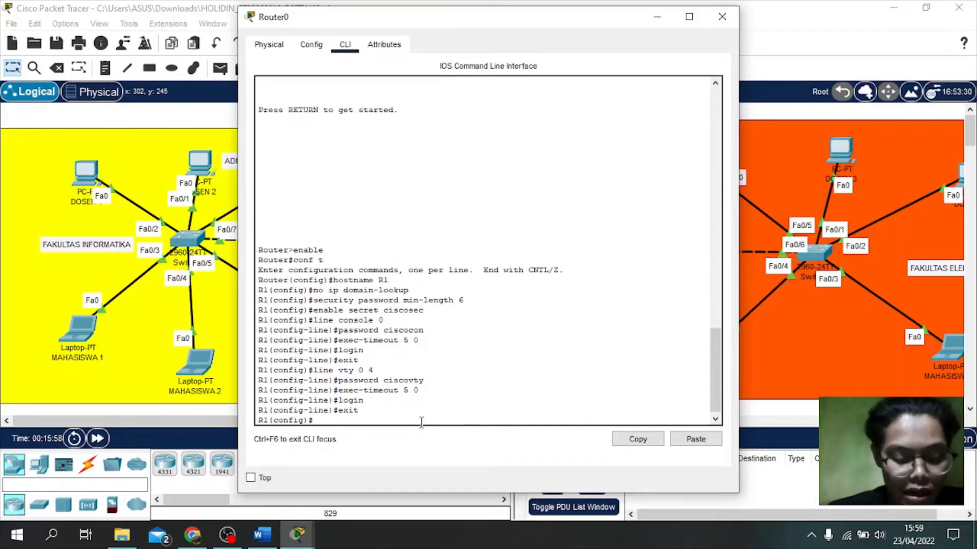
Step: Enter 'service password-encryption' at the R1(config)# prompt
{"action": "type", "text": "se"}
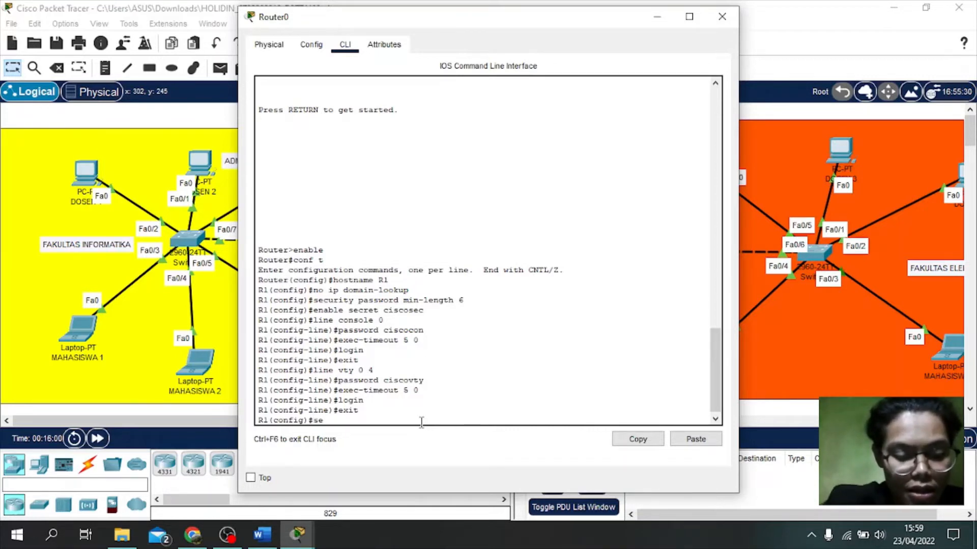
{"action": "type", "text": "rvice"}
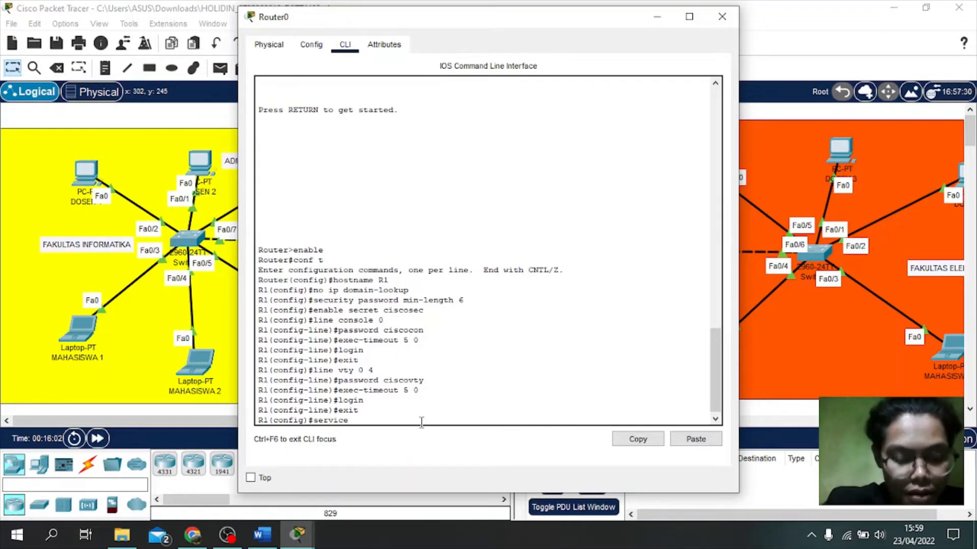
{"action": "type", "text": " pas"}
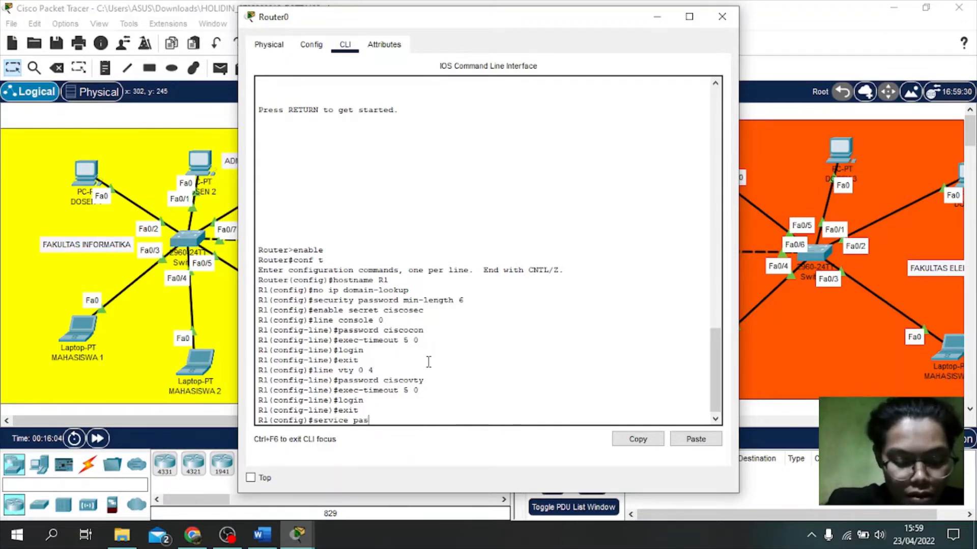
{"action": "type", "text": "sword"}
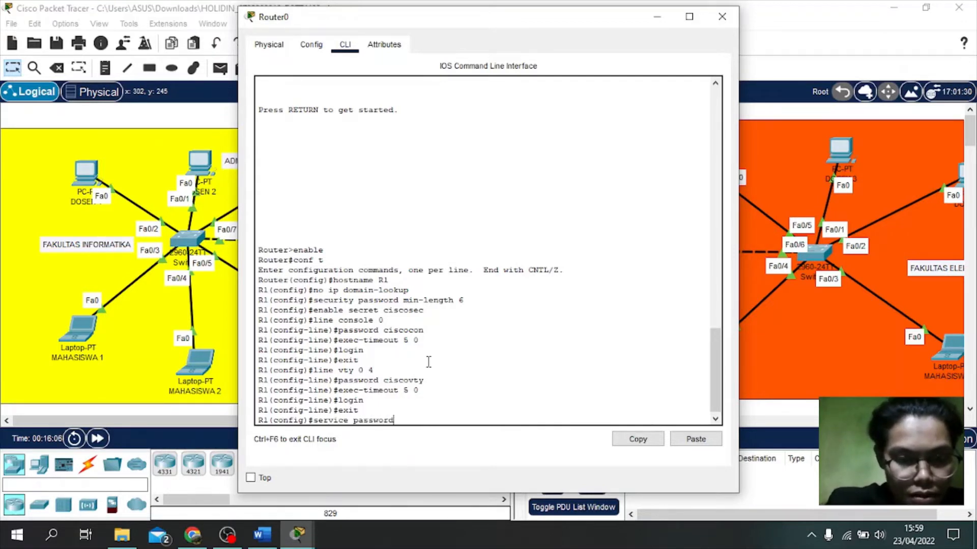
{"action": "key", "text": "BackSpace"}
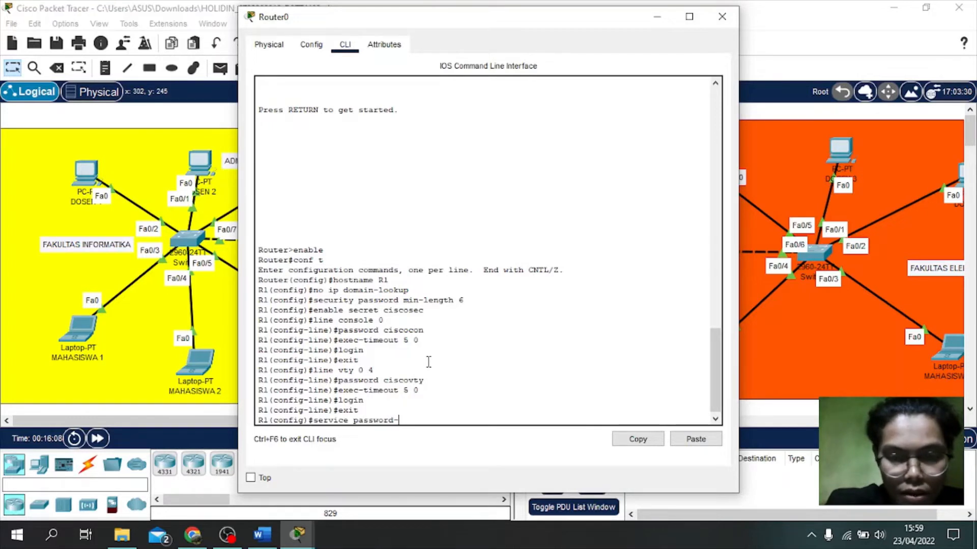
{"action": "type", "text": "-e"}
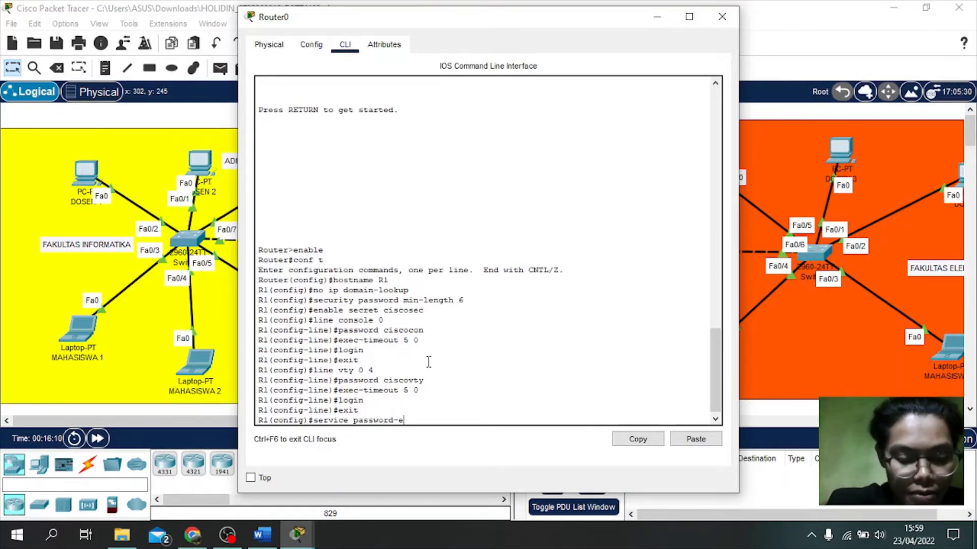
{"action": "type", "text": "ncry"}
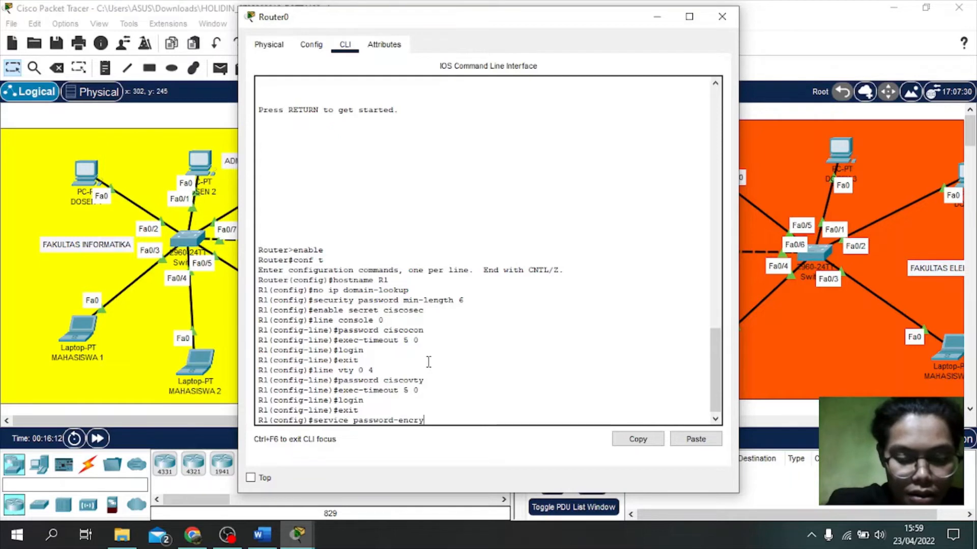
{"action": "type", "text": "ption"}
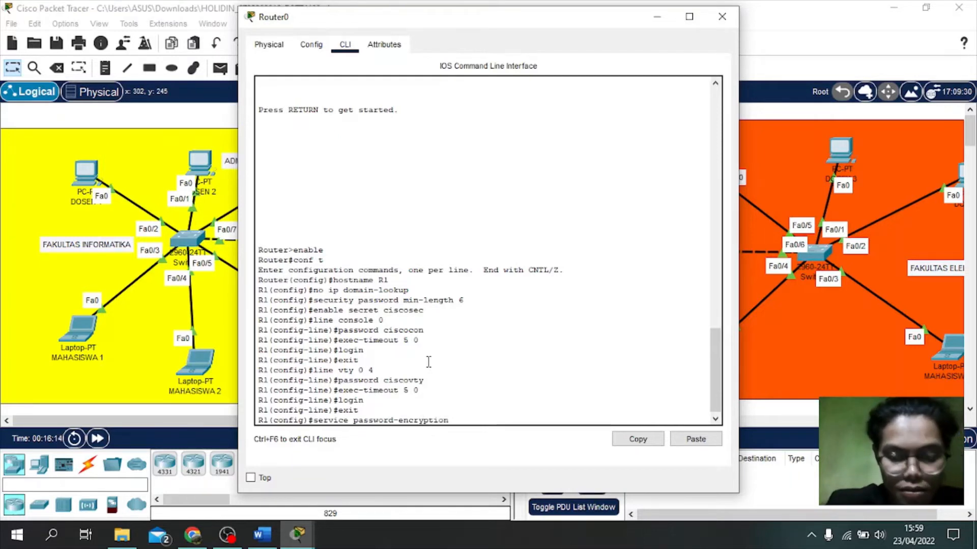
{"action": "key", "text": "Return"}
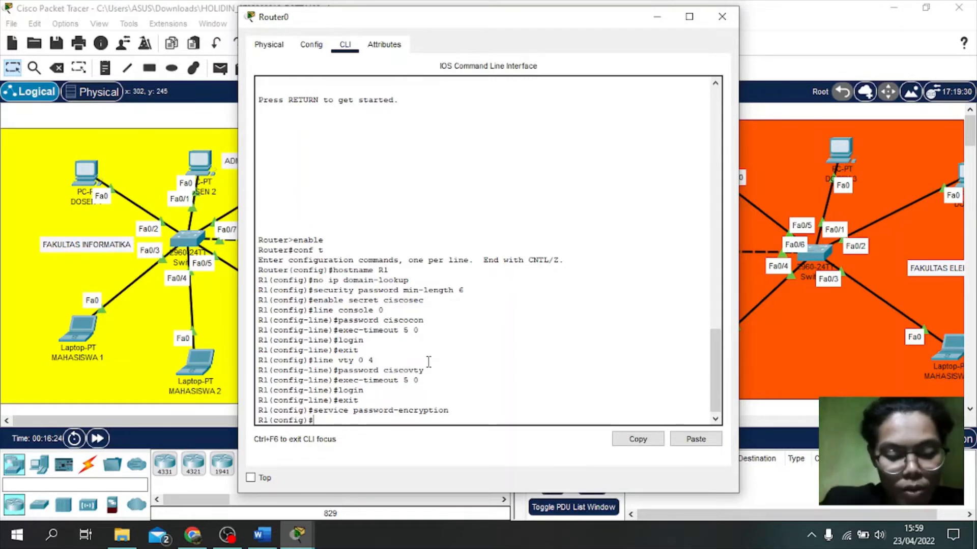
Step: Enter 'banner motd #Unauthorized access prohibited!#' to set R1's message-of-the-day banner
{"action": "type", "text": "banner"}
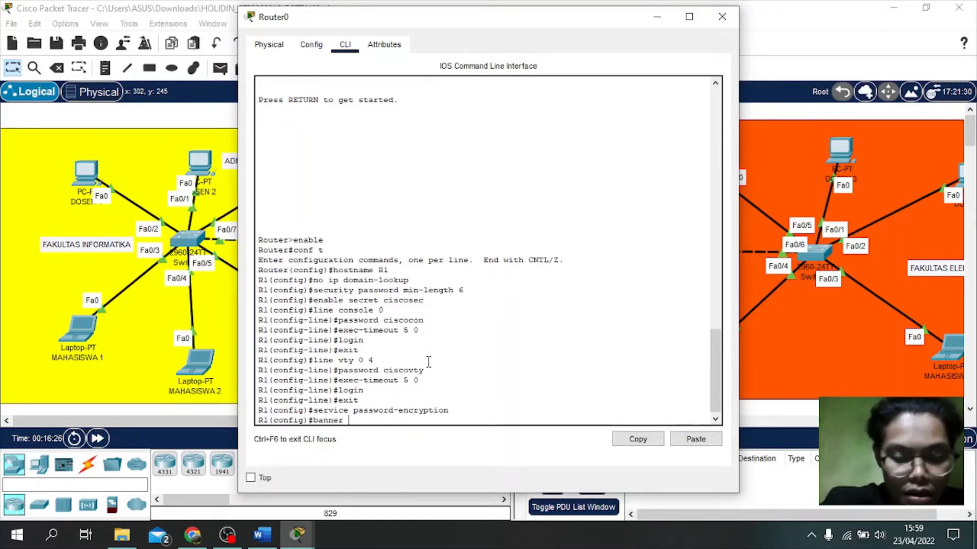
{"action": "type", "text": " motd"}
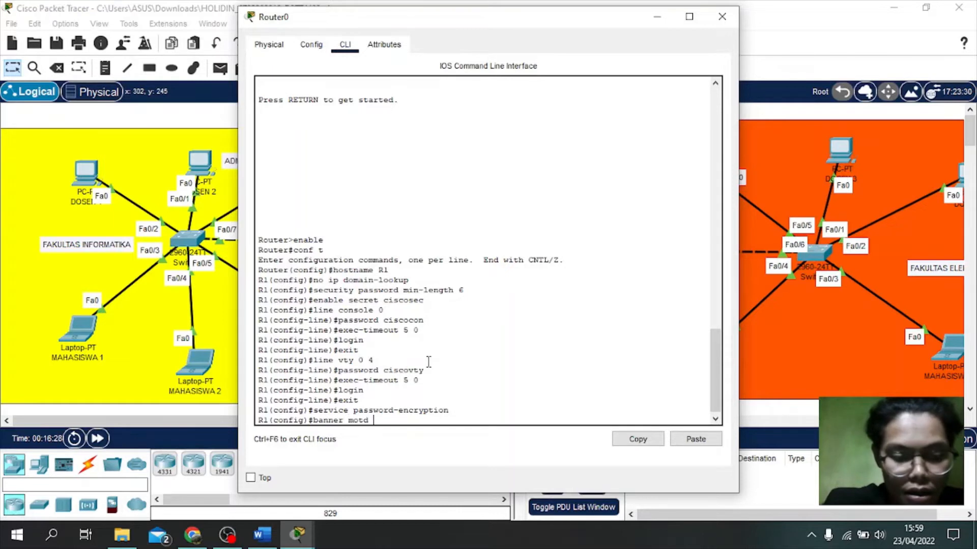
{"action": "type", "text": " #A"}
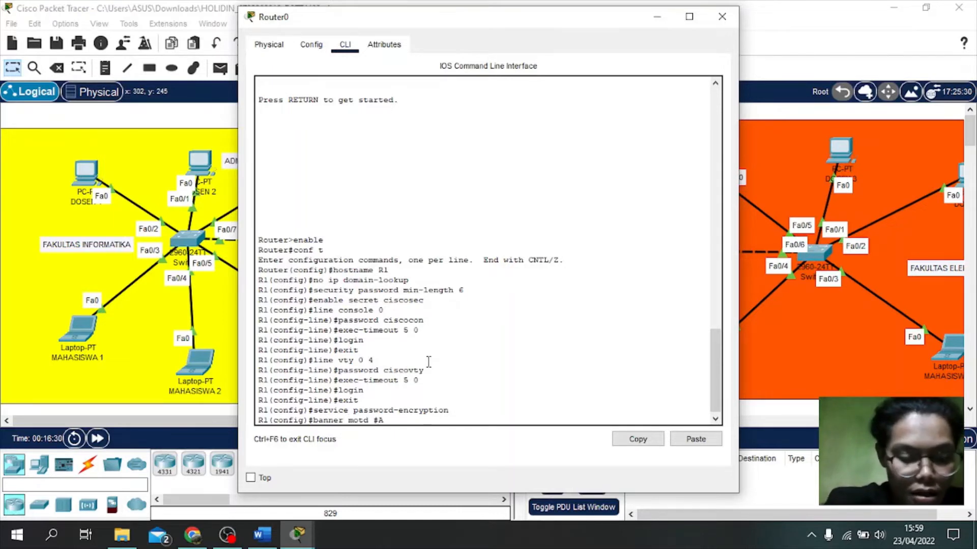
{"action": "type", "text": "uthori"}
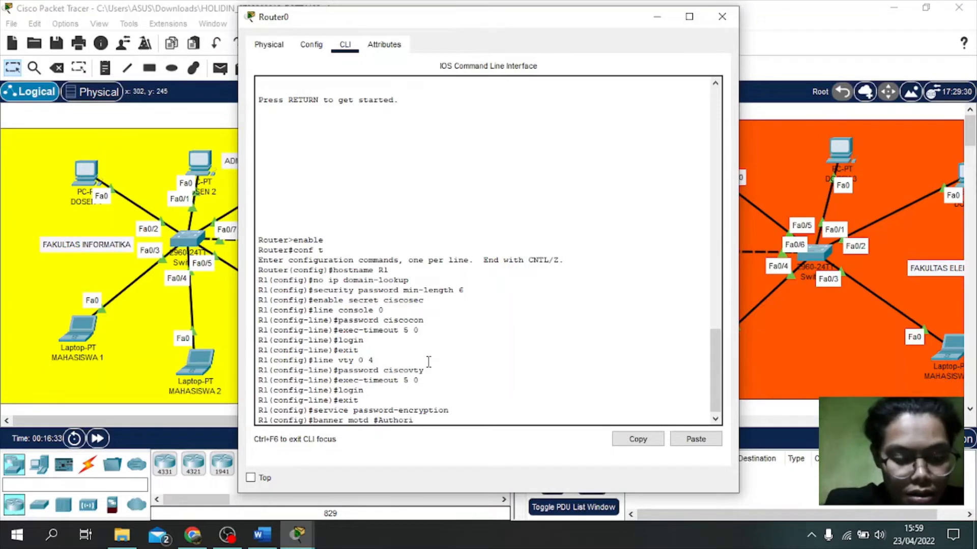
{"action": "type", "text": "zed"}
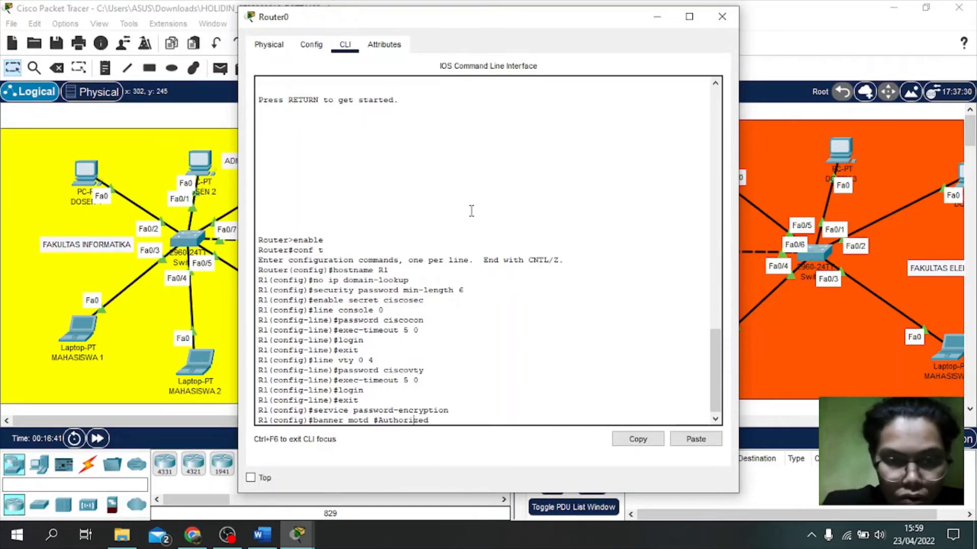
{"action": "key", "text": "BackSpace"}
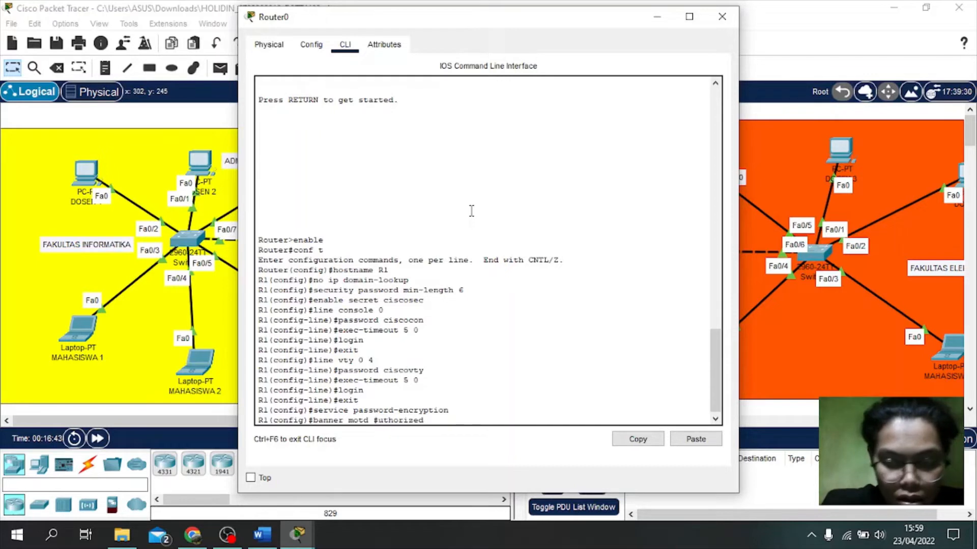
{"action": "type", "text": "Una"}
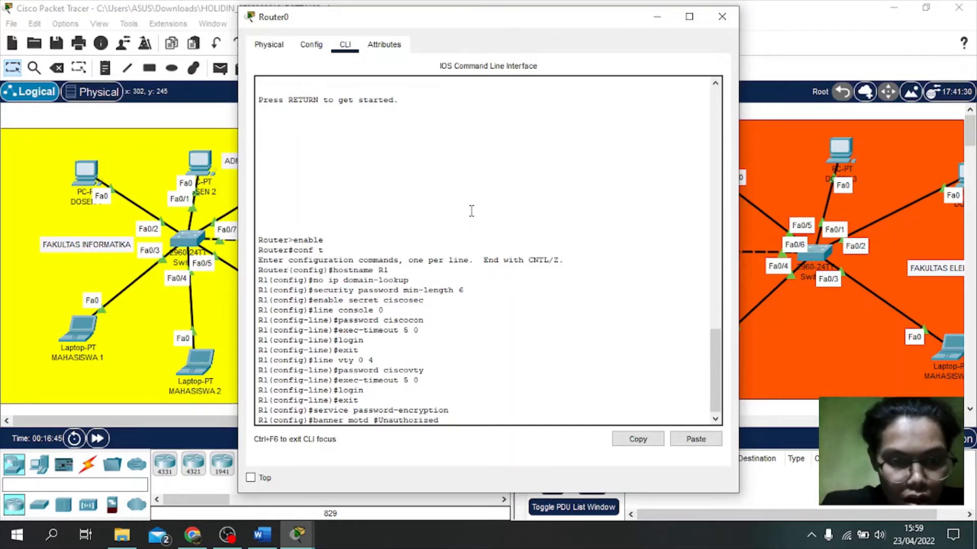
{"action": "key", "text": "Right"}
{"action": "key", "text": "Right"}
{"action": "key", "text": "Right"}
{"action": "key", "text": "Right"}
{"action": "key", "text": "Right"}
{"action": "key", "text": "Right"}
{"action": "key", "text": "Right"}
{"action": "key", "text": "Right"}
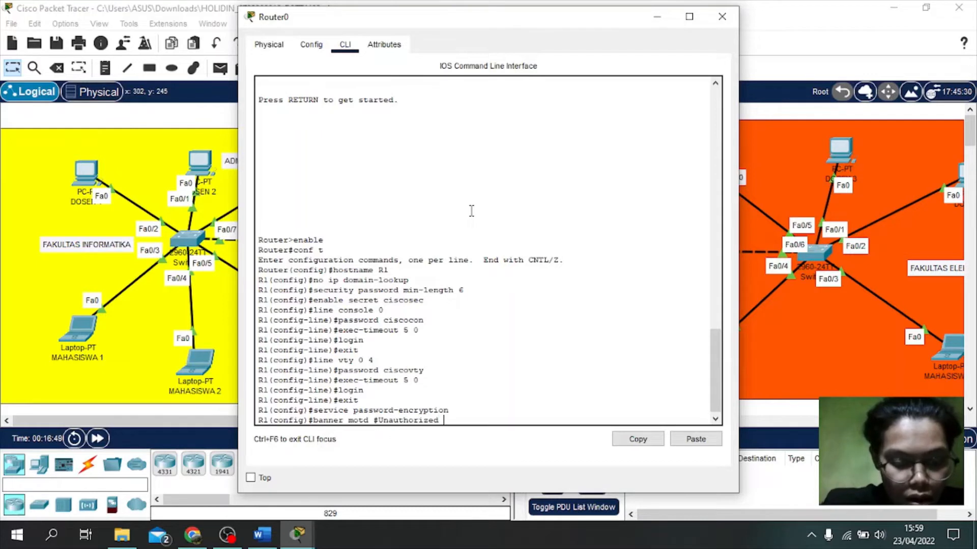
{"action": "type", "text": "access"}
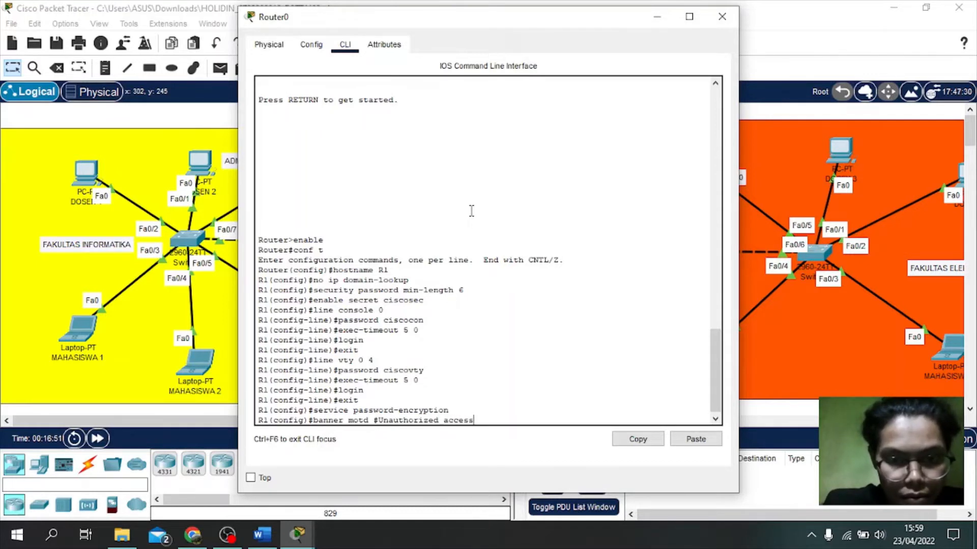
{"action": "type", "text": " p"}
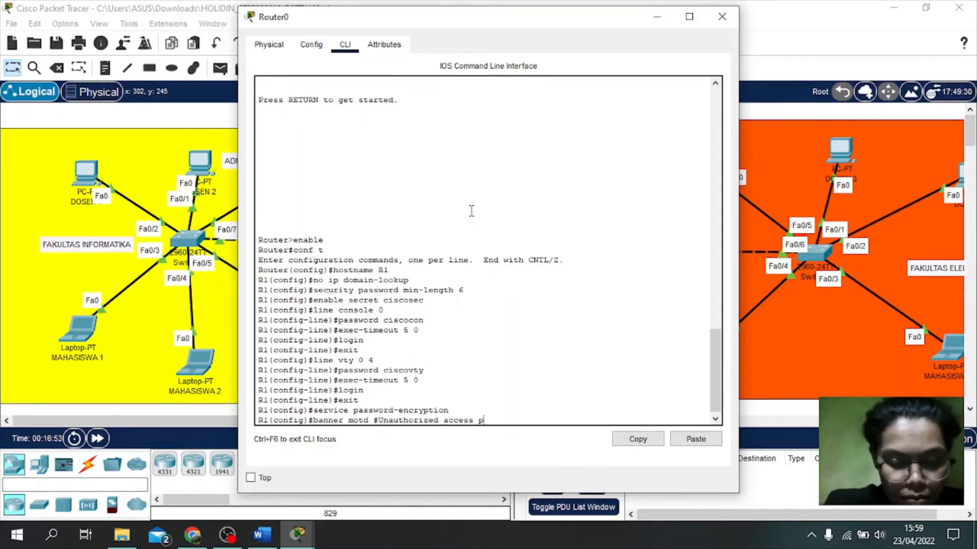
{"action": "type", "text": "robihi"}
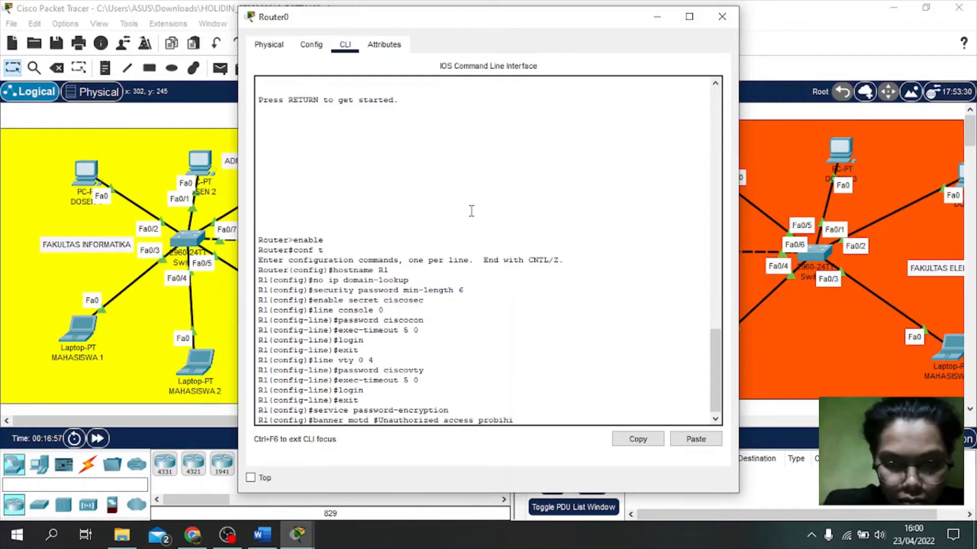
{"action": "key", "text": "BackSpace"}
{"action": "key", "text": "BackSpace"}
{"action": "key", "text": "BackSpace"}
{"action": "key", "text": "BackSpace"}
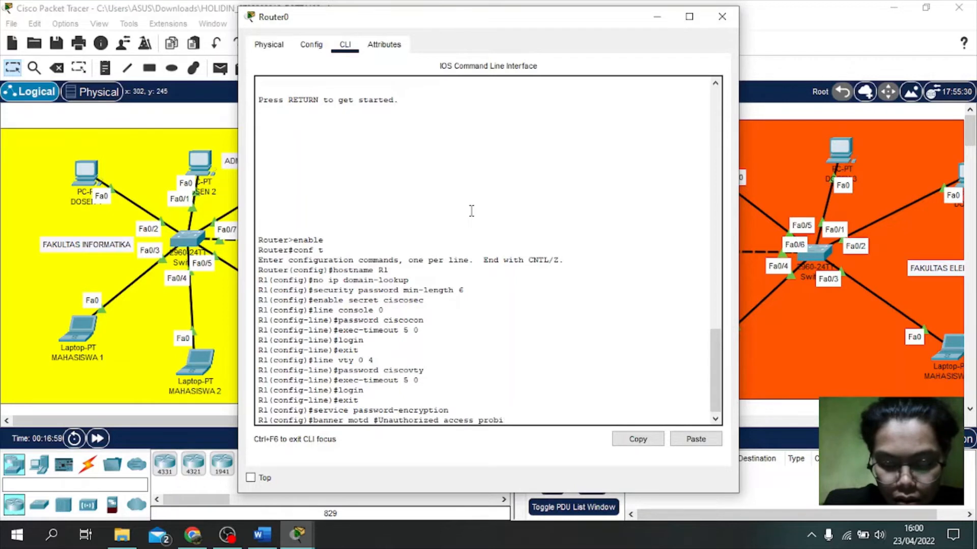
{"action": "type", "text": "hibited"}
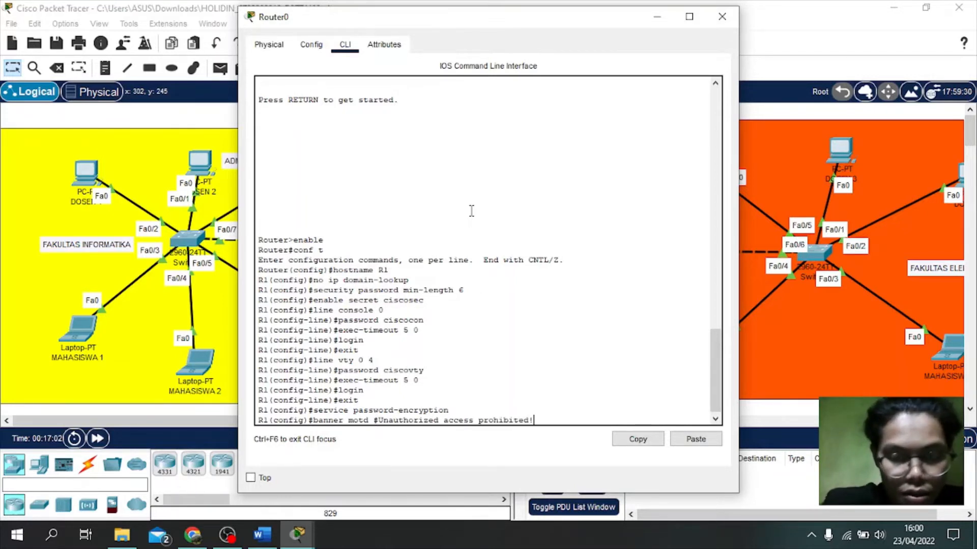
{"action": "type", "text": "!#"}
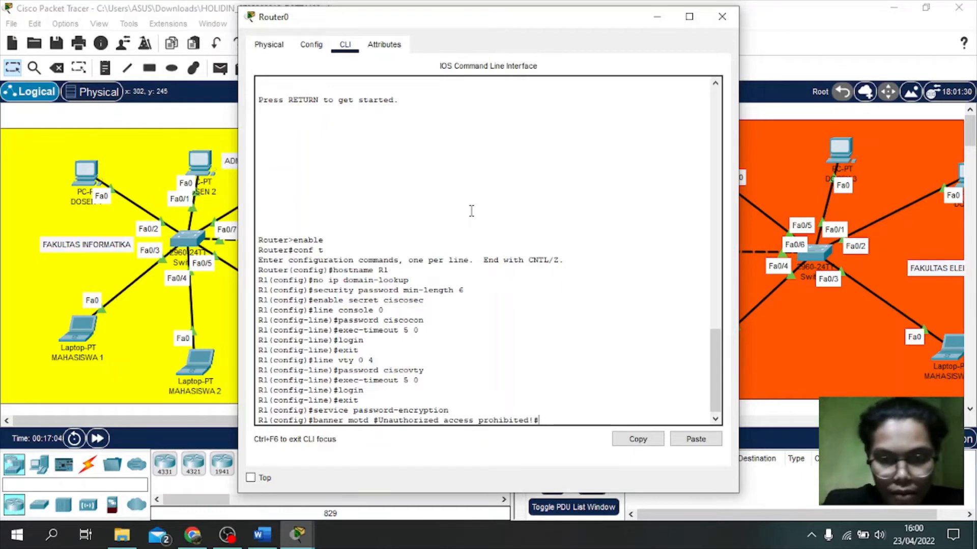
{"action": "key", "text": "Return"}
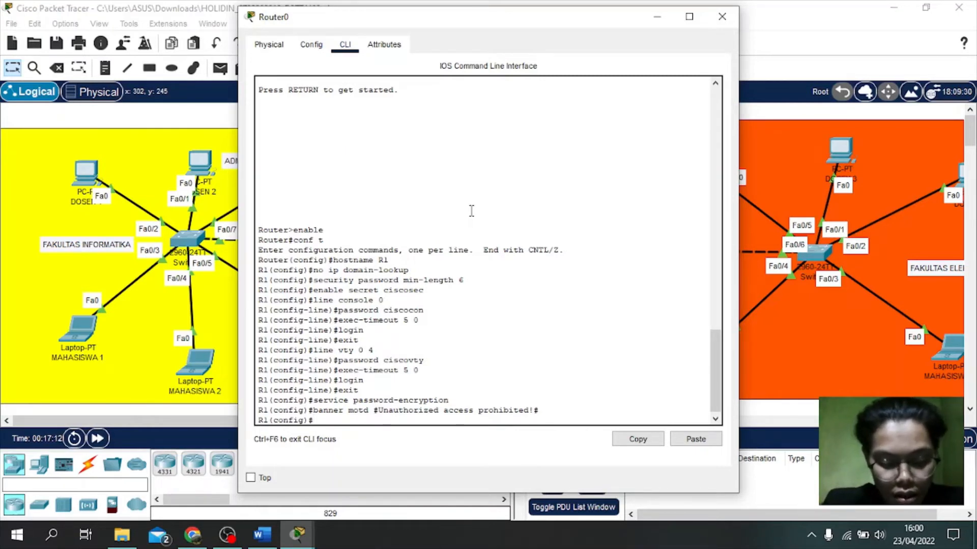
Step: Exit to privileged mode and run 'copy running-config startup-config' to save R1's configuration
{"action": "type", "text": "exit"}
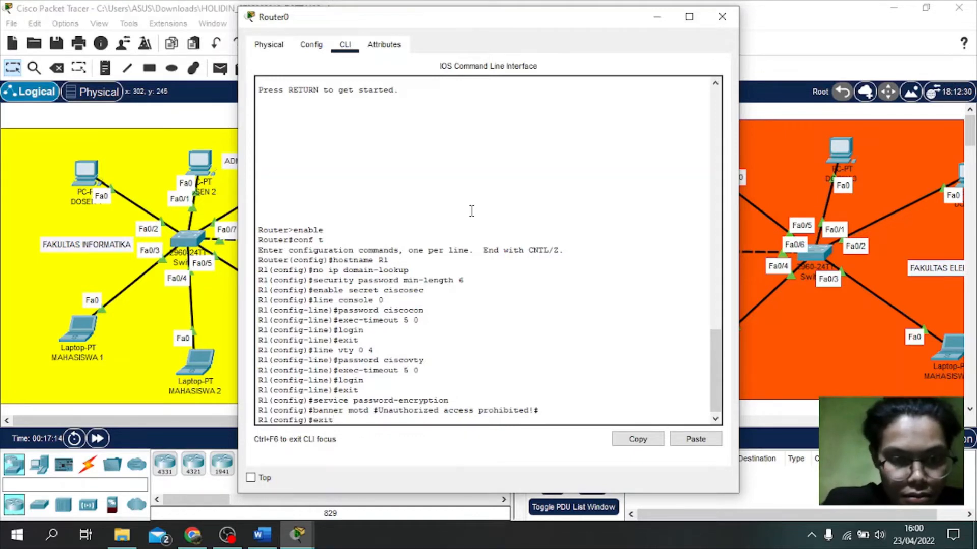
{"action": "key", "text": "Return"}
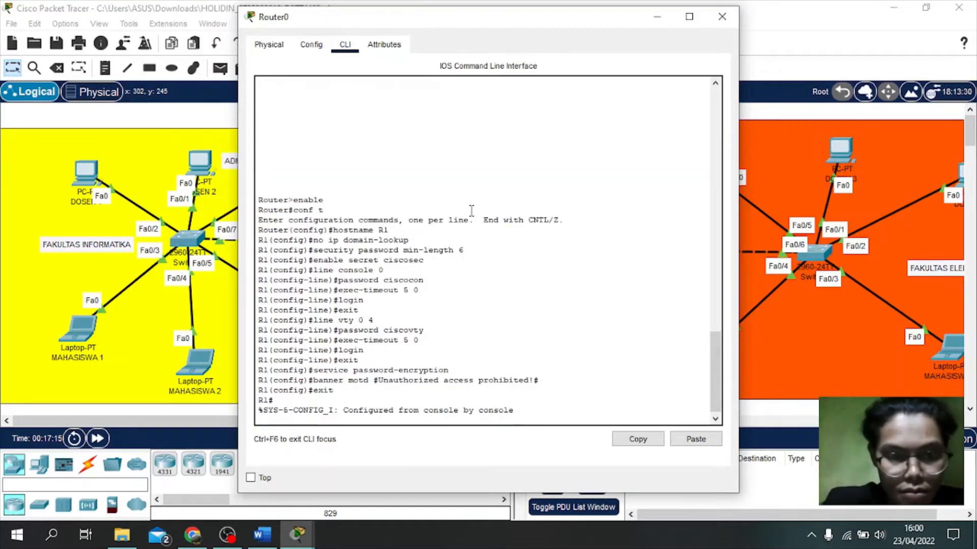
{"action": "key", "text": "Return"}
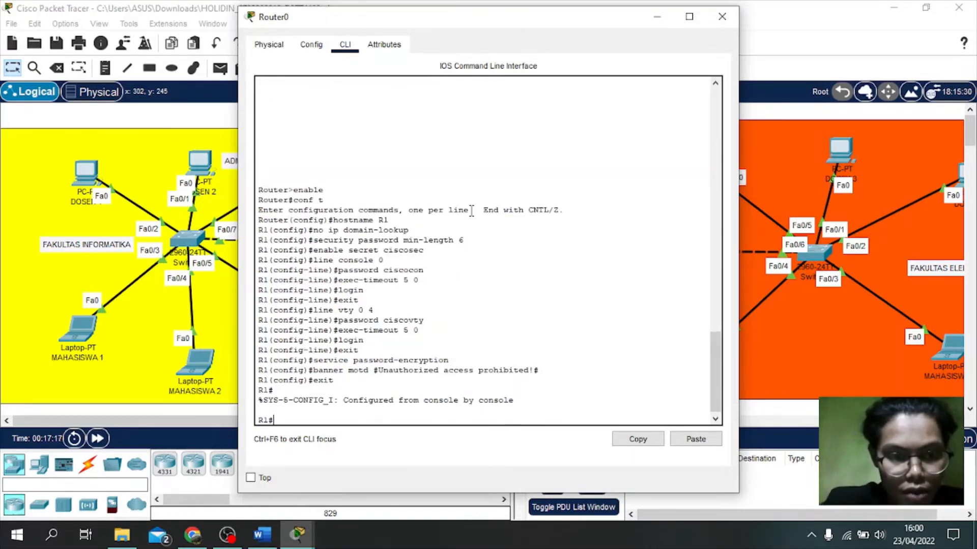
{"action": "type", "text": "cop"}
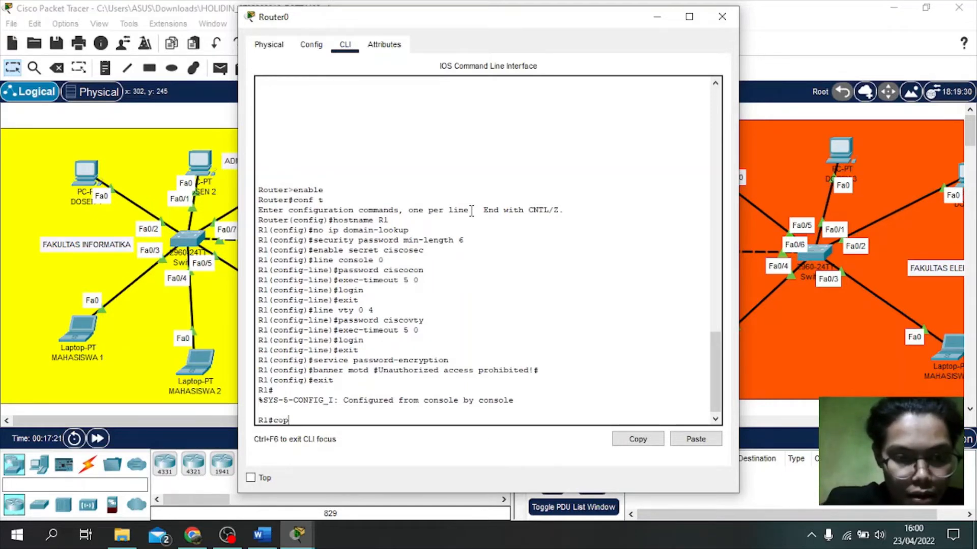
{"action": "type", "text": "y runnin"}
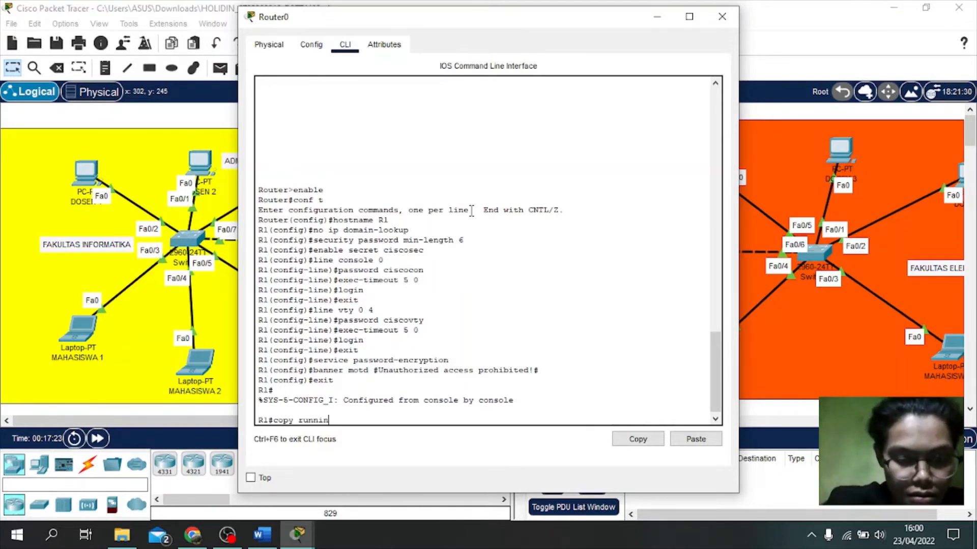
{"action": "type", "text": "g-con"}
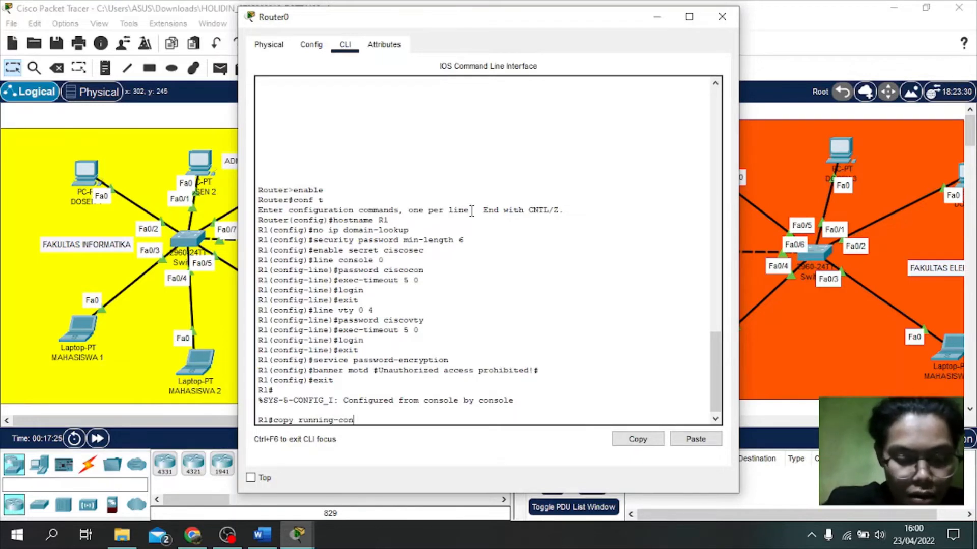
{"action": "type", "text": "fig"}
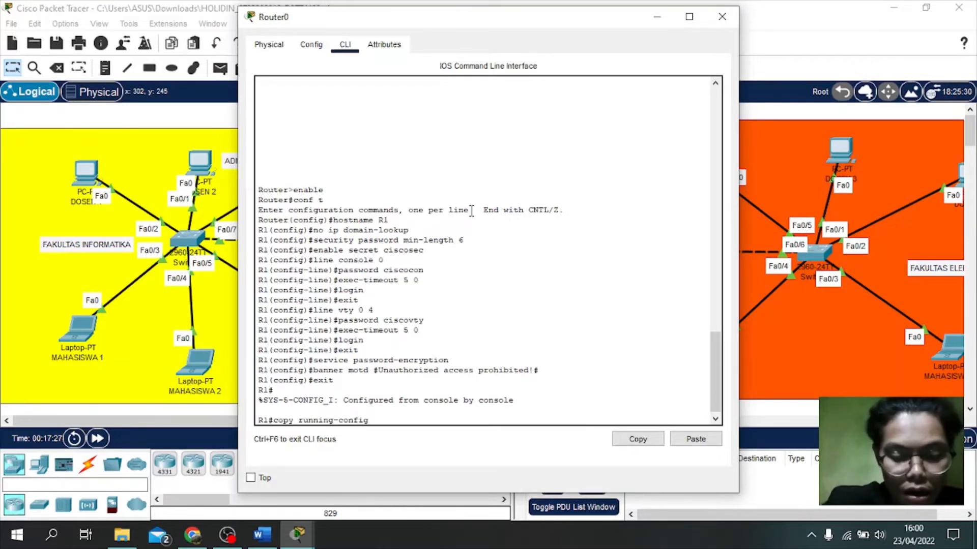
{"action": "type", "text": " st"}
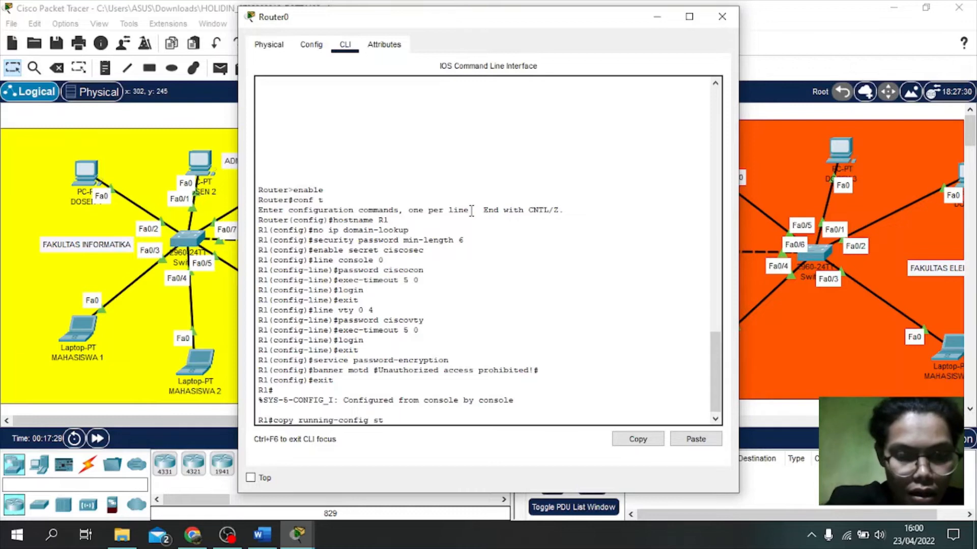
{"action": "type", "text": "artup"}
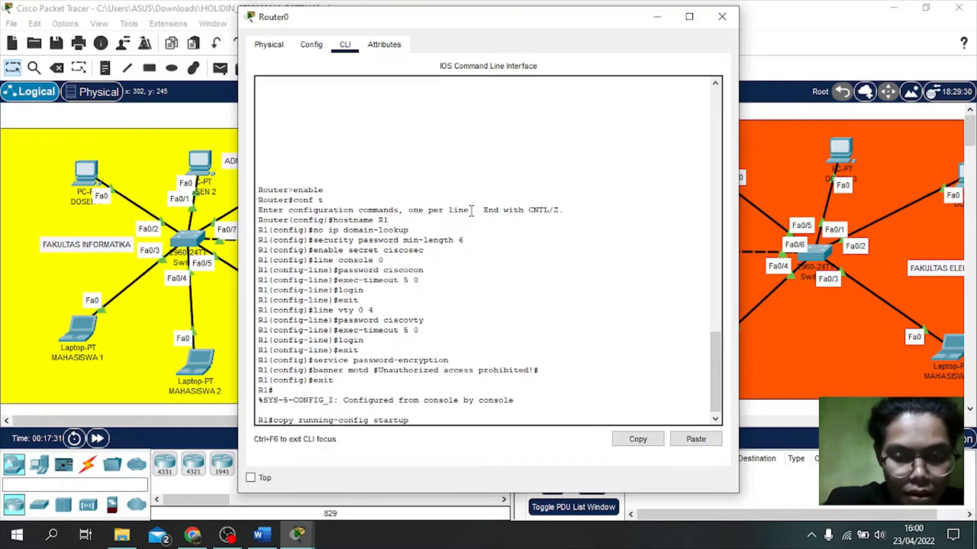
{"action": "type", "text": "-config"}
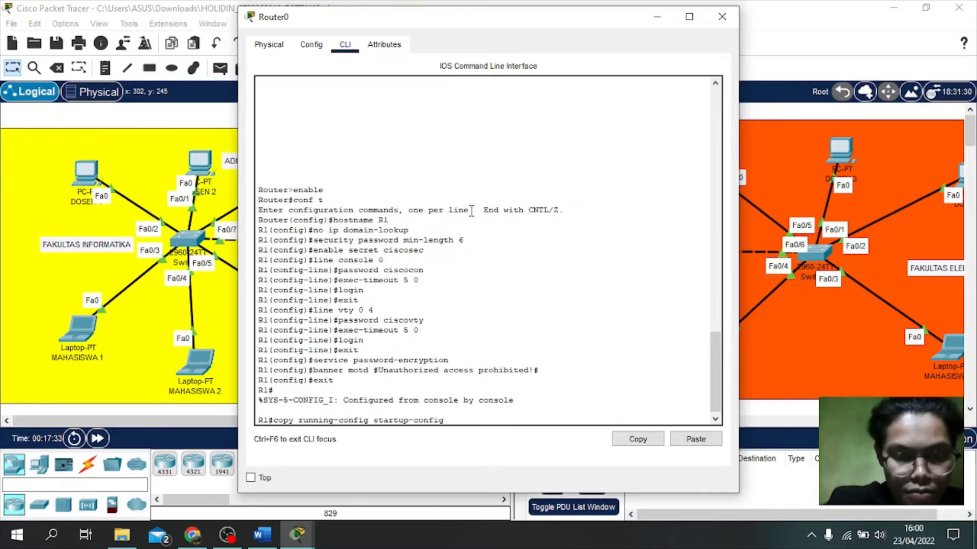
{"action": "key", "text": "Return"}
{"action": "key", "text": "Return"}
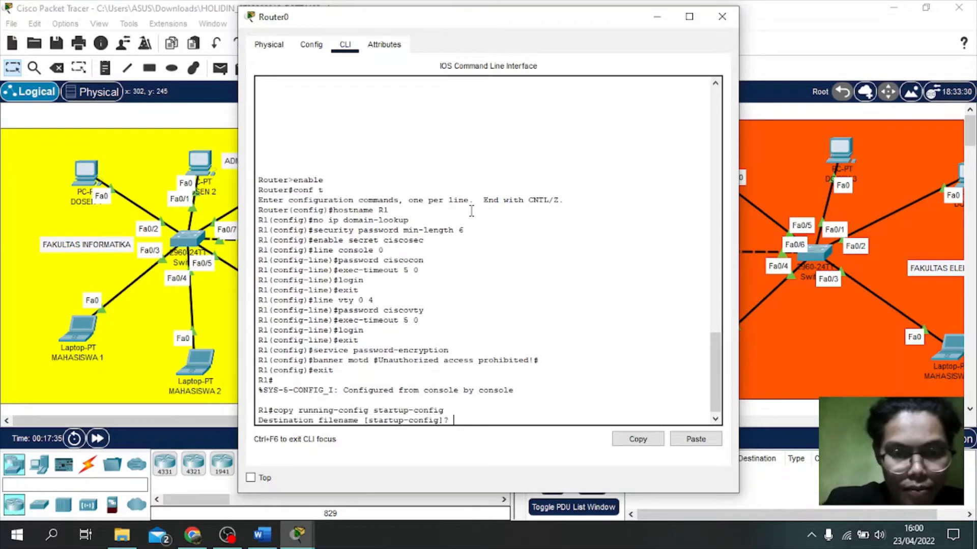
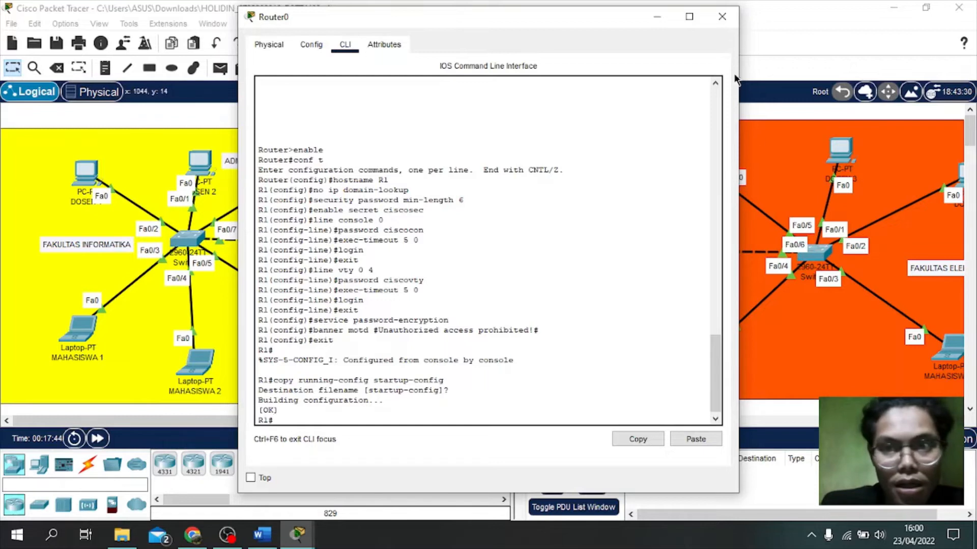
Step: Close Router0's CLI window to return to the network topology
{"action": "left_click", "coordinate": [727, 26]}
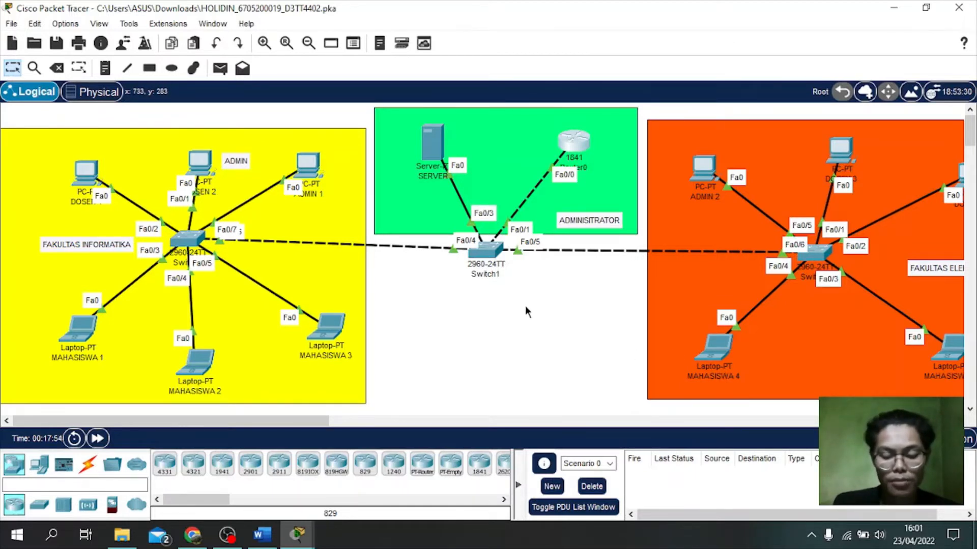
Step: Open Switch1's VLAN Database configuration page
{"action": "left_click", "coordinate": [487, 249]}
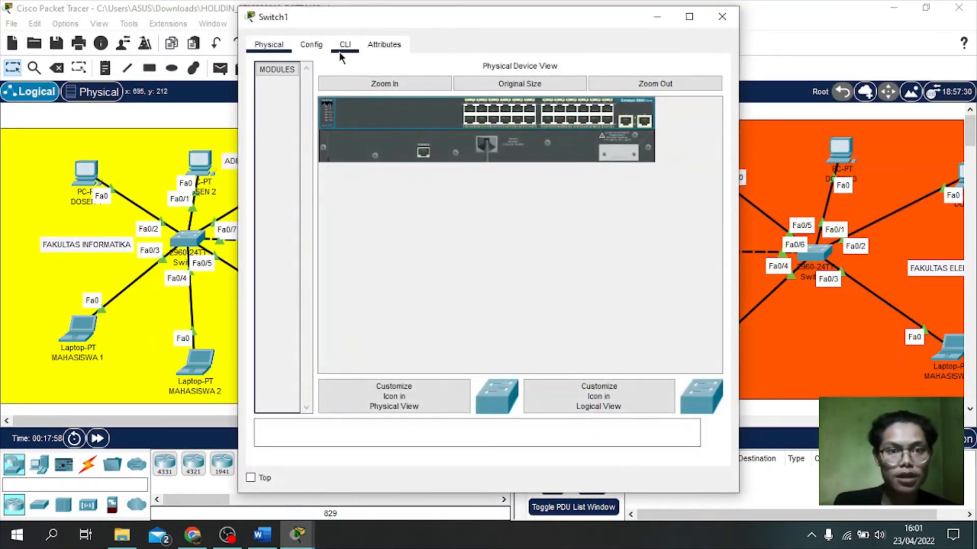
{"action": "left_click", "coordinate": [320, 46]}
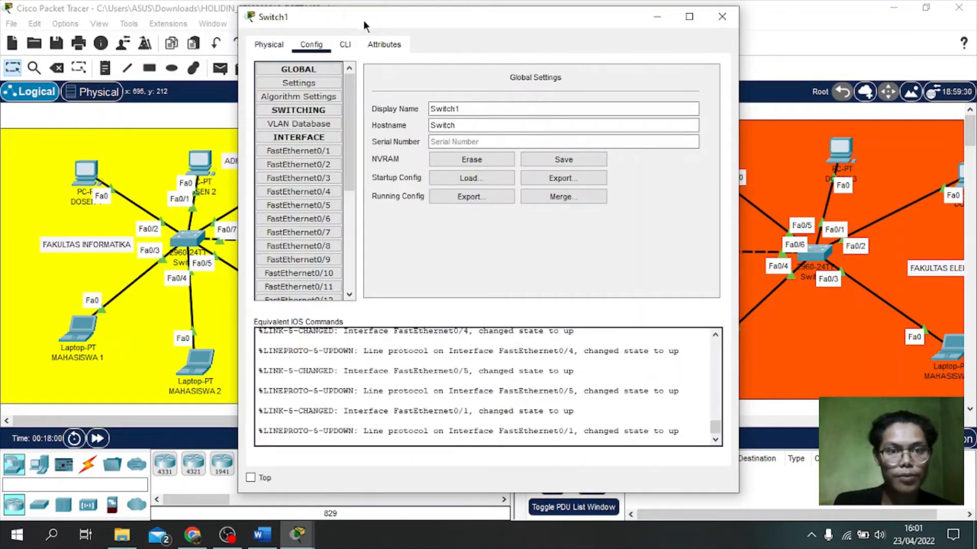
{"action": "left_click_drag", "start_coordinate": [363, 20], "coordinate": [673, 30]}
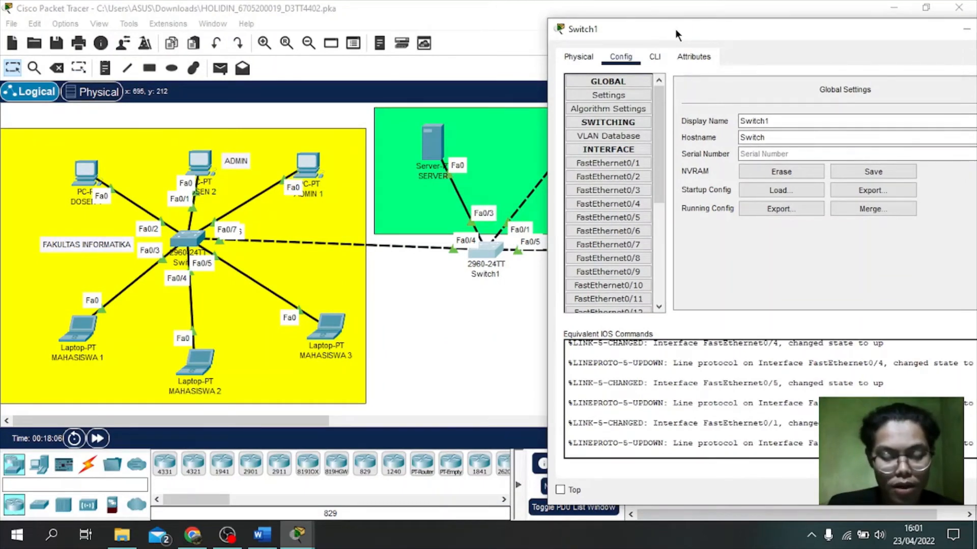
{"action": "left_click", "coordinate": [629, 134]}
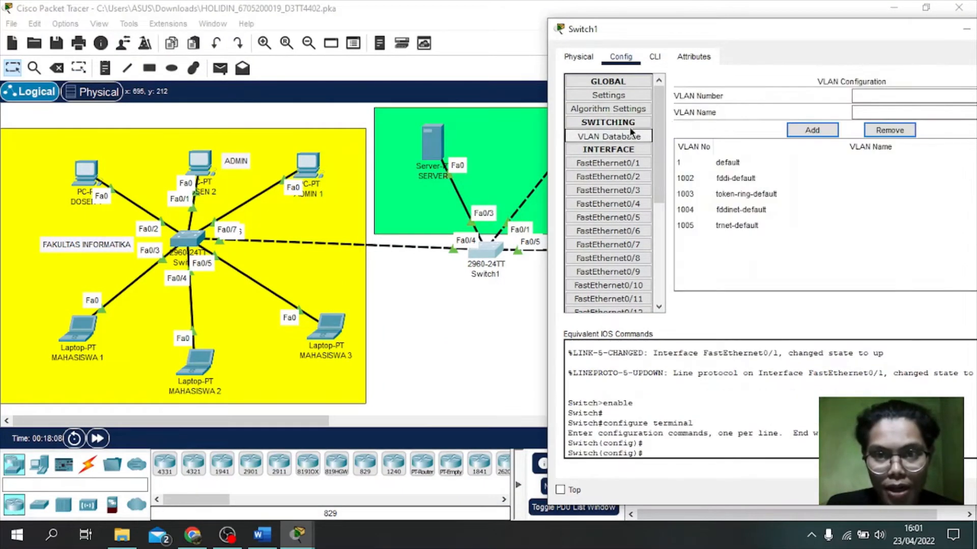
{"action": "left_click_drag", "start_coordinate": [788, 29], "coordinate": [743, 23]}
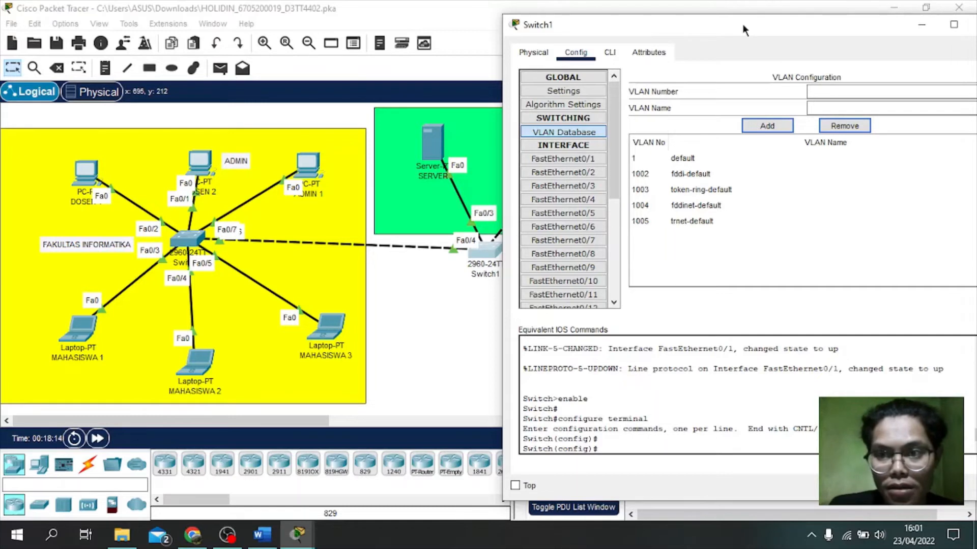
Step: Add VLAN 10 named MAHASISWA on Switch1
{"action": "left_click", "coordinate": [834, 90]}
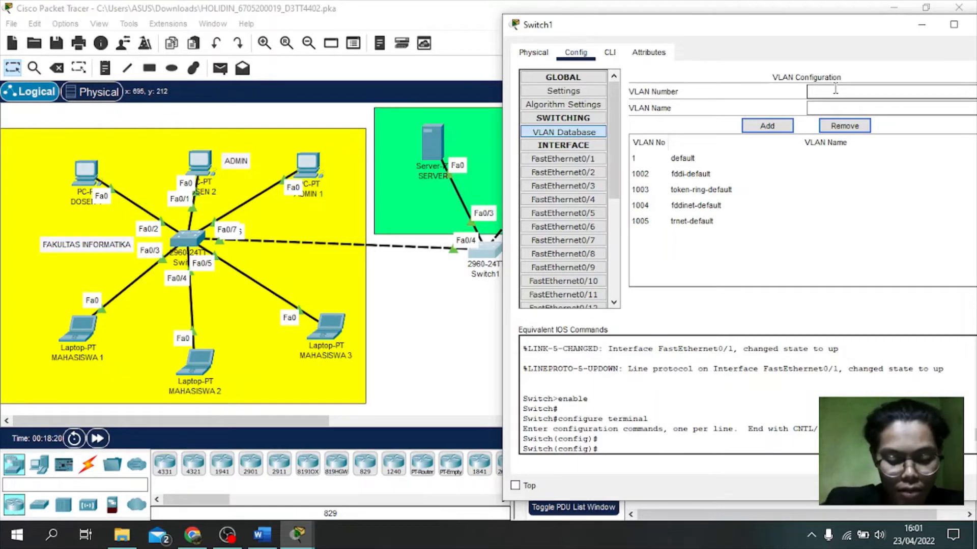
{"action": "type", "text": "10"}
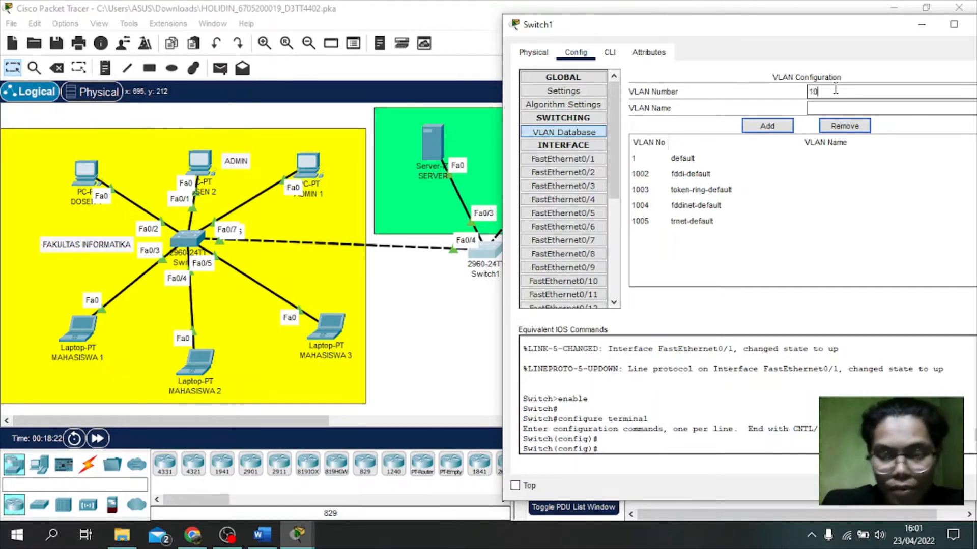
{"action": "left_click", "coordinate": [825, 105]}
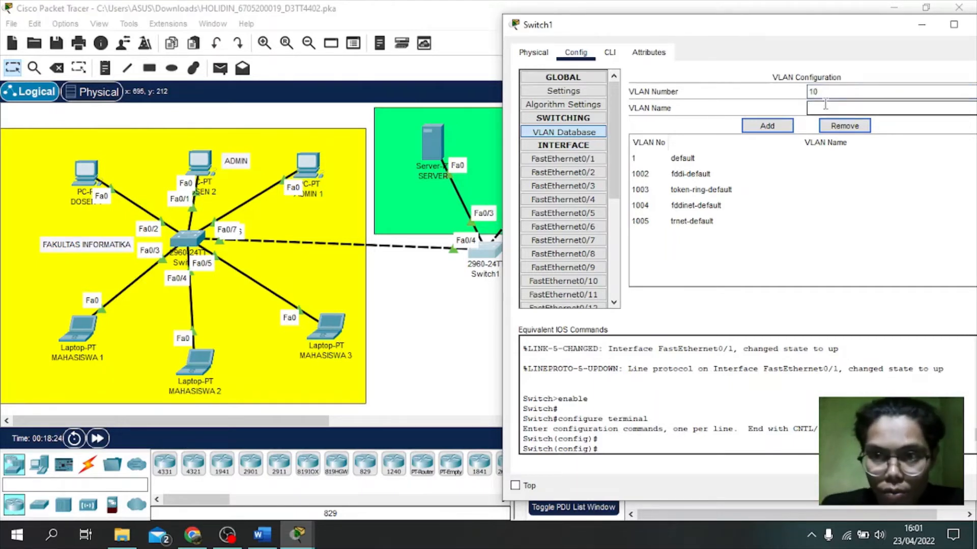
{"action": "type", "text": "MAHA"}
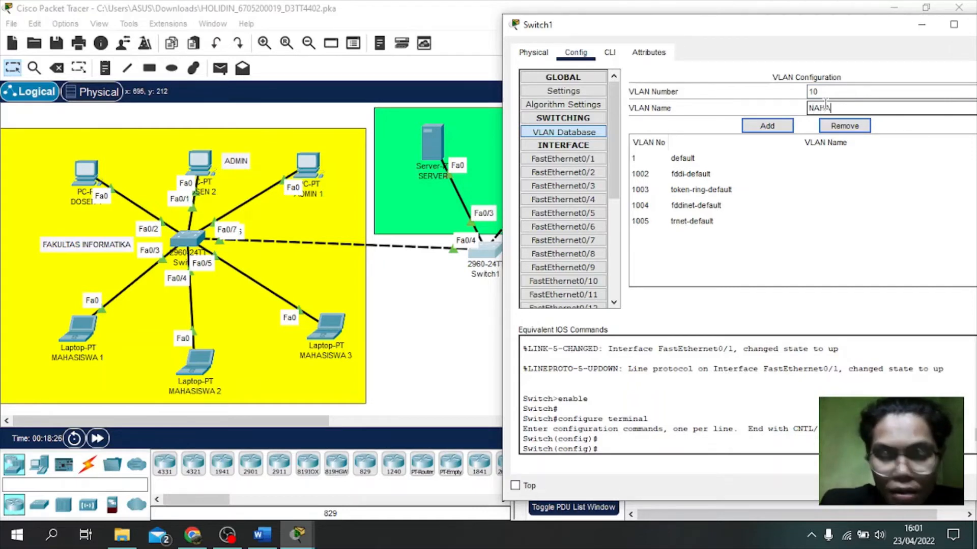
{"action": "type", "text": "SISWA"}
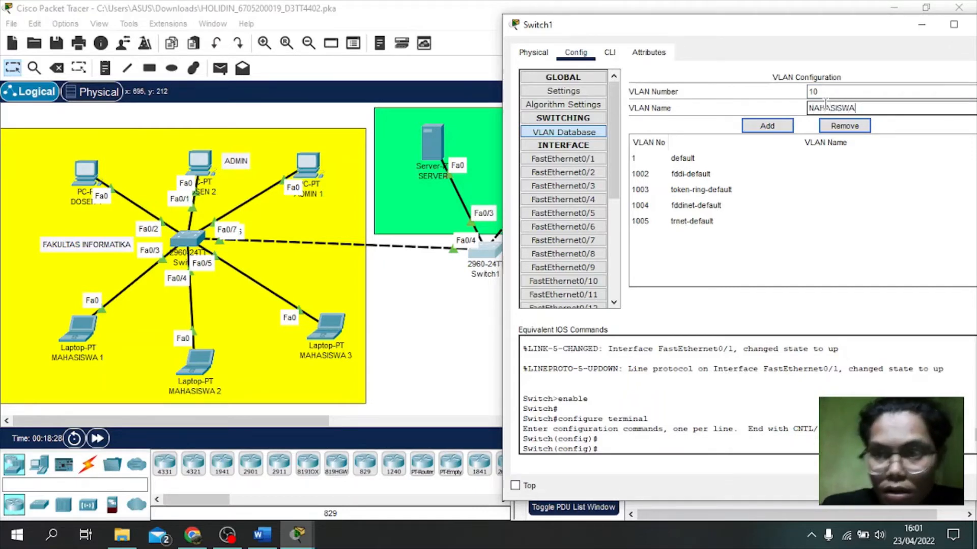
{"action": "left_click", "coordinate": [770, 124]}
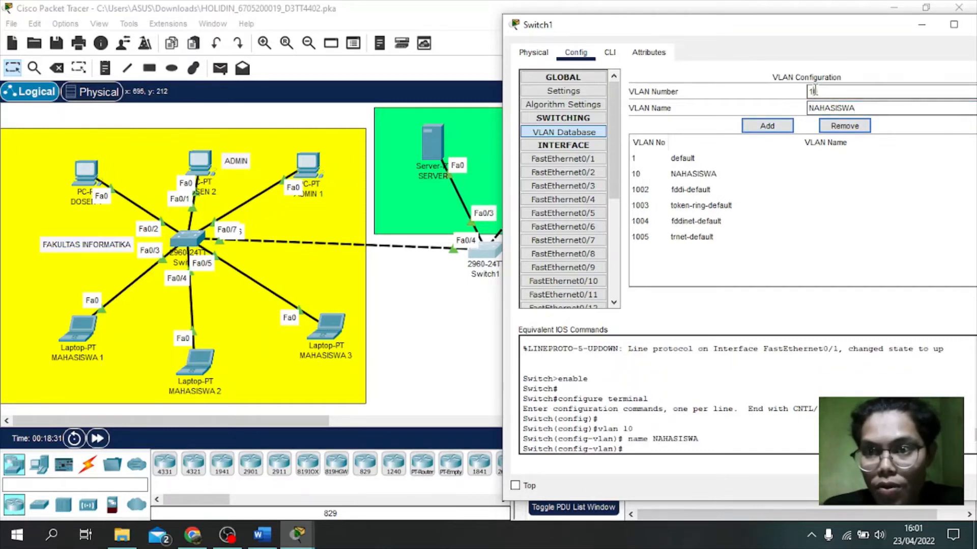
Step: Add VLAN 20 named DOSEN and VLAN 30 named ADMIN
{"action": "key", "text": "BackSpace"}
{"action": "type", "text": "2"}
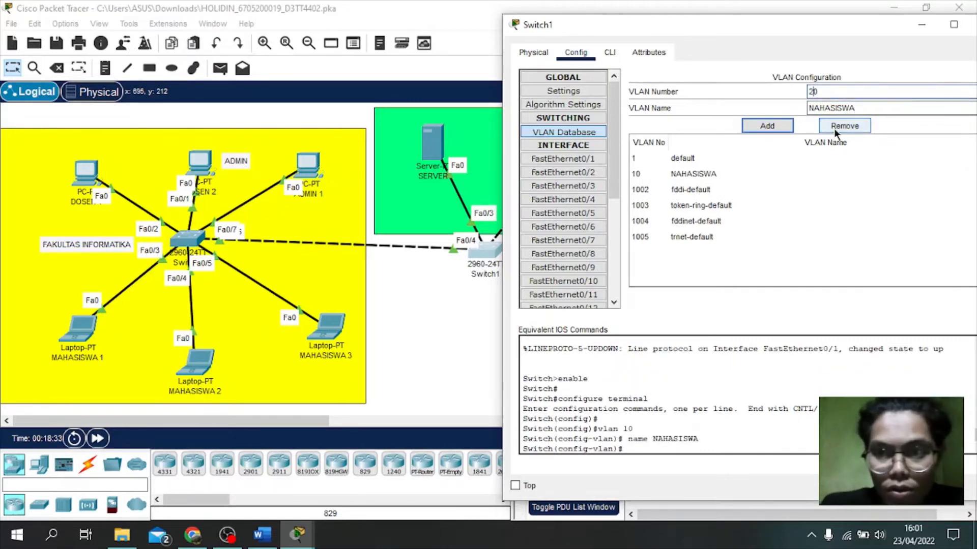
{"action": "left_click_drag", "start_coordinate": [868, 106], "coordinate": [806, 109]}
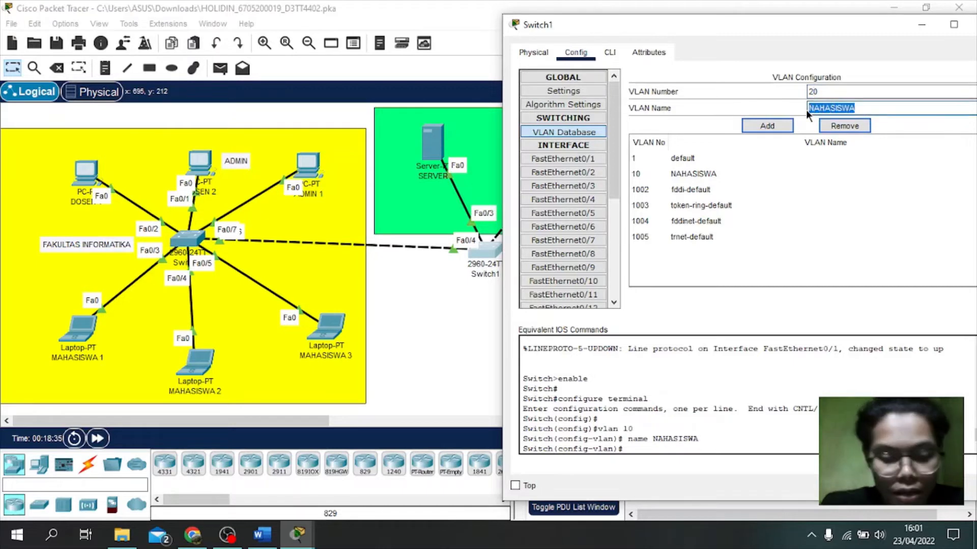
{"action": "type", "text": "DOSEN"}
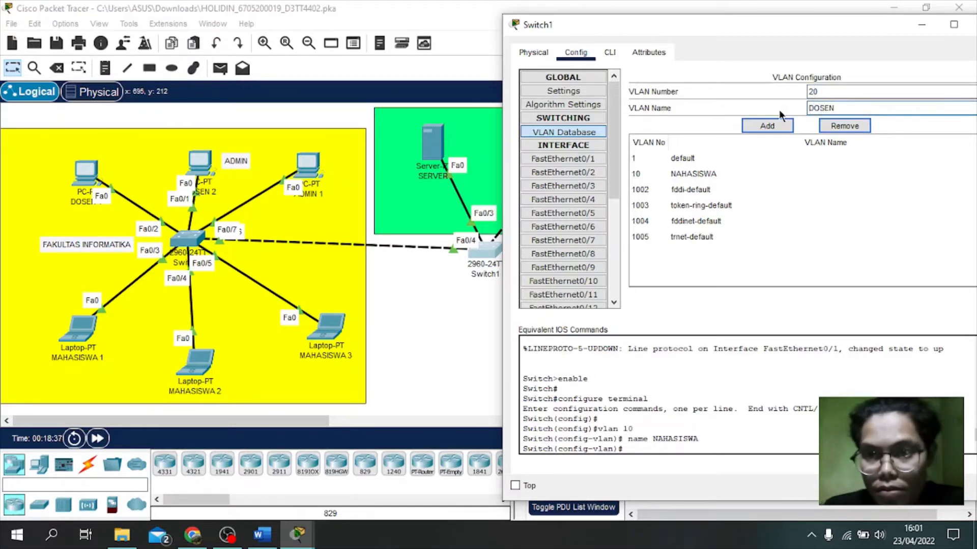
{"action": "left_click", "coordinate": [761, 124]}
{"action": "left_click", "coordinate": [813, 91]}
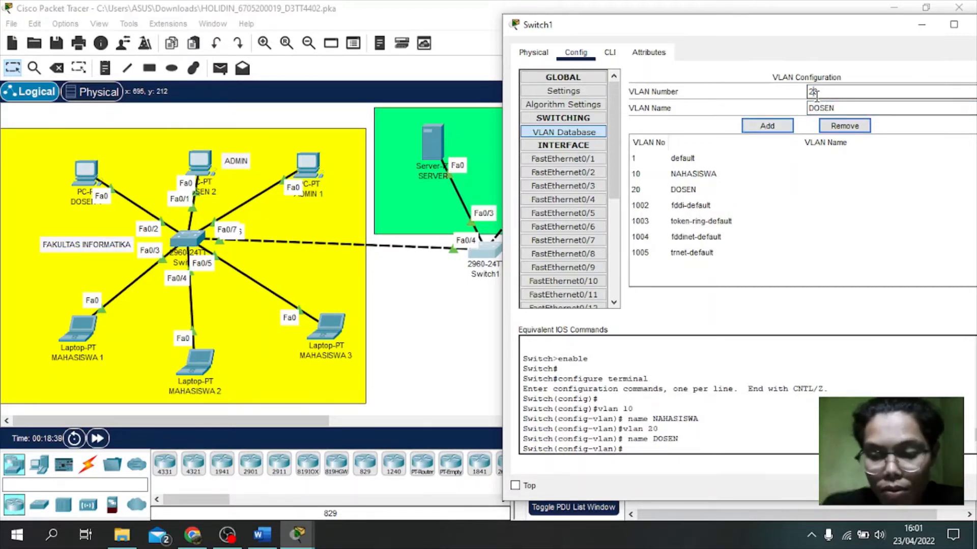
{"action": "key", "text": "BackSpace"}
{"action": "type", "text": "3"}
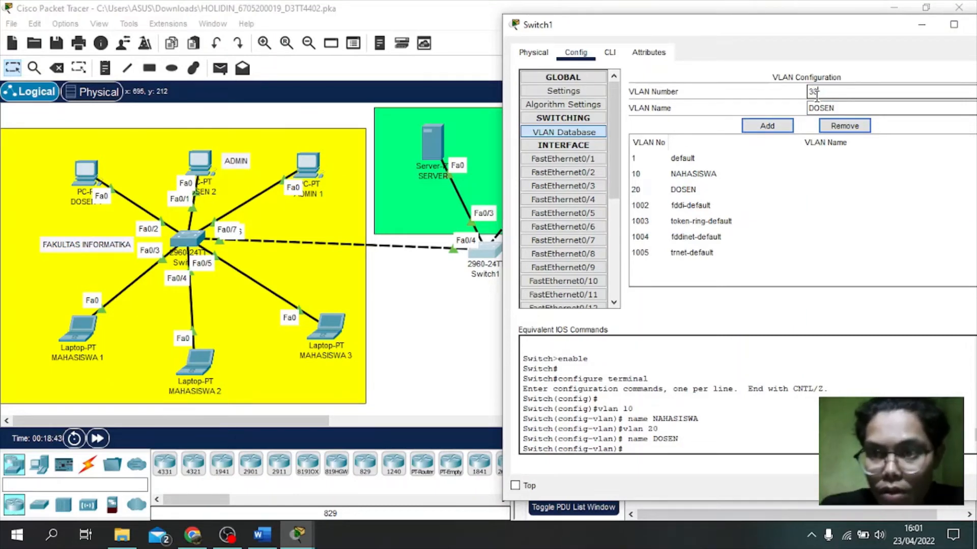
{"action": "double_click", "coordinate": [823, 106]}
{"action": "type", "text": "AD"}
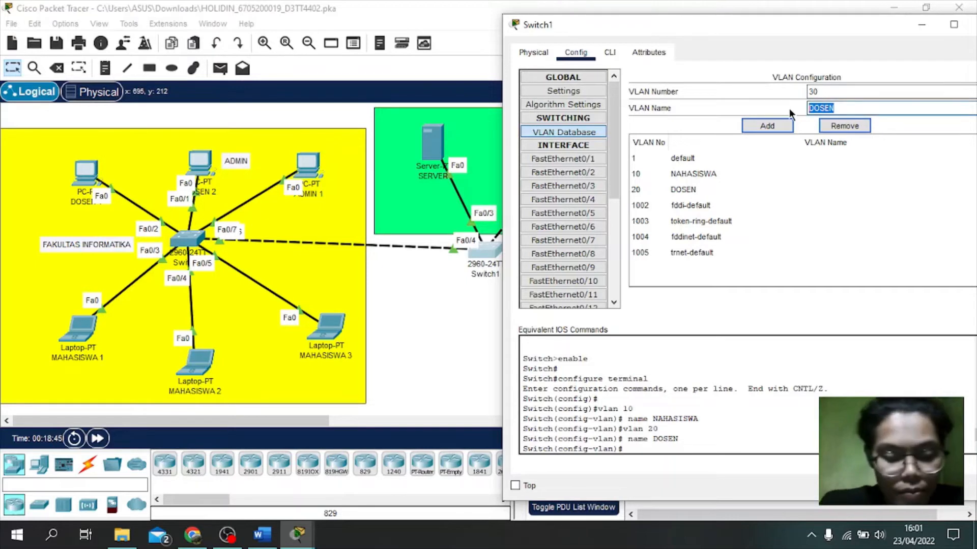
{"action": "type", "text": "MIN"}
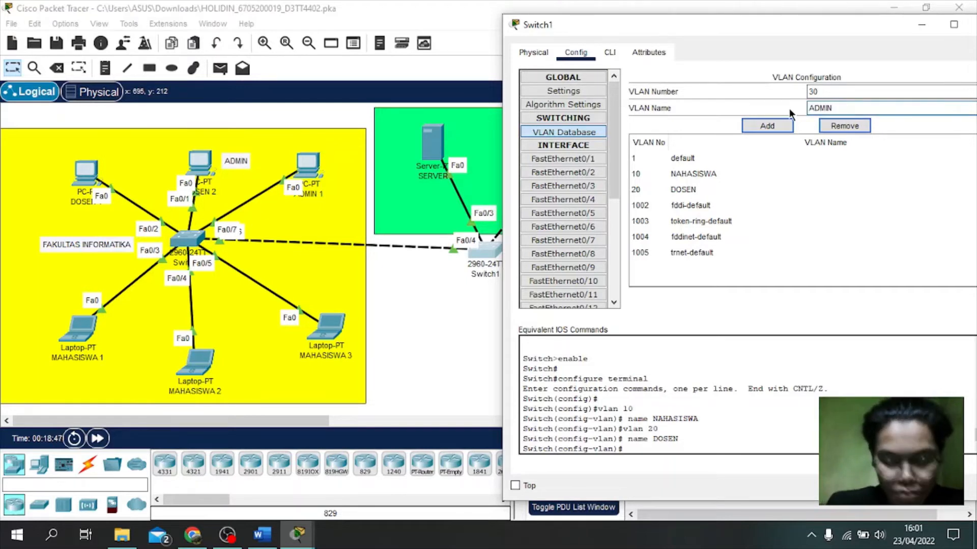
{"action": "left_click", "coordinate": [771, 127]}
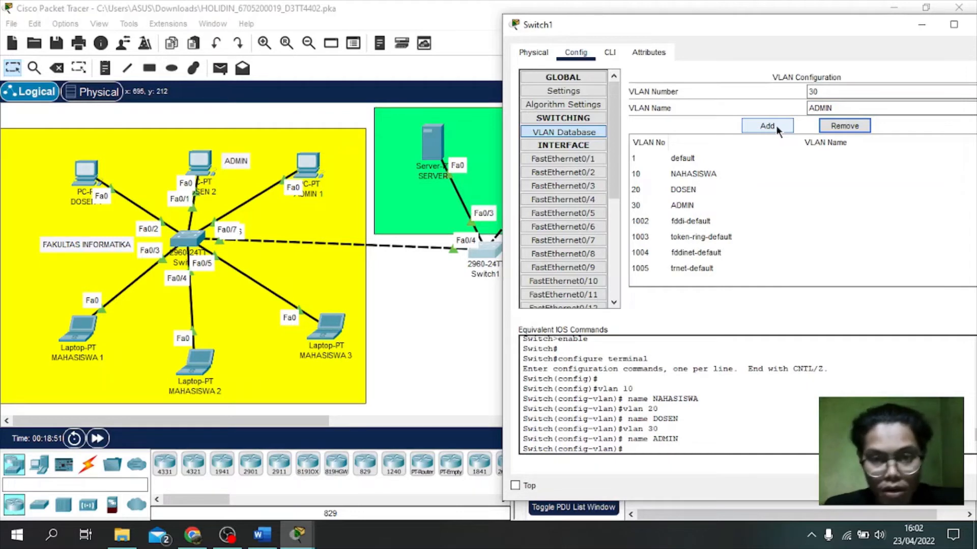
Step: Assign Switch1's FastEthernet0/1 to VLAN 30 ADMIN
{"action": "left_click", "coordinate": [586, 162]}
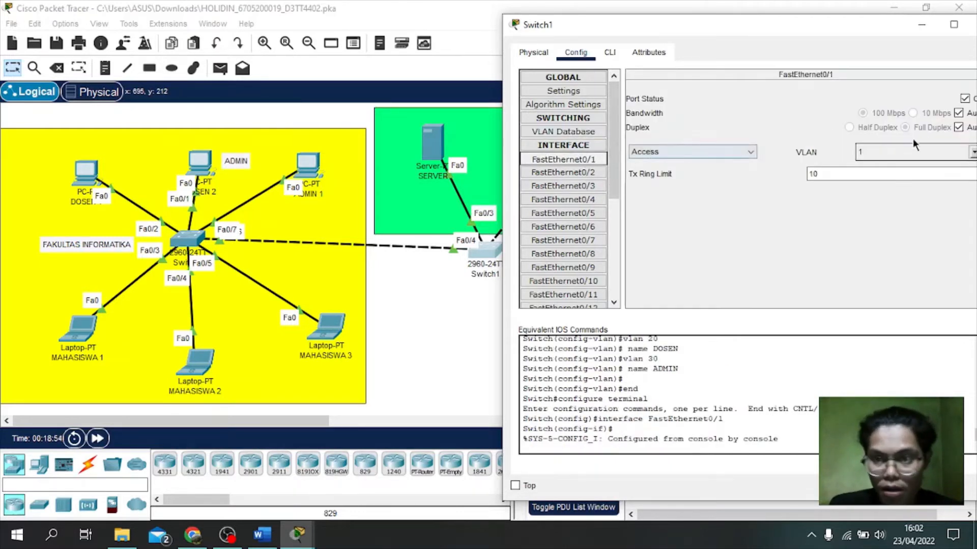
{"action": "left_click_drag", "start_coordinate": [829, 25], "coordinate": [581, 42]}
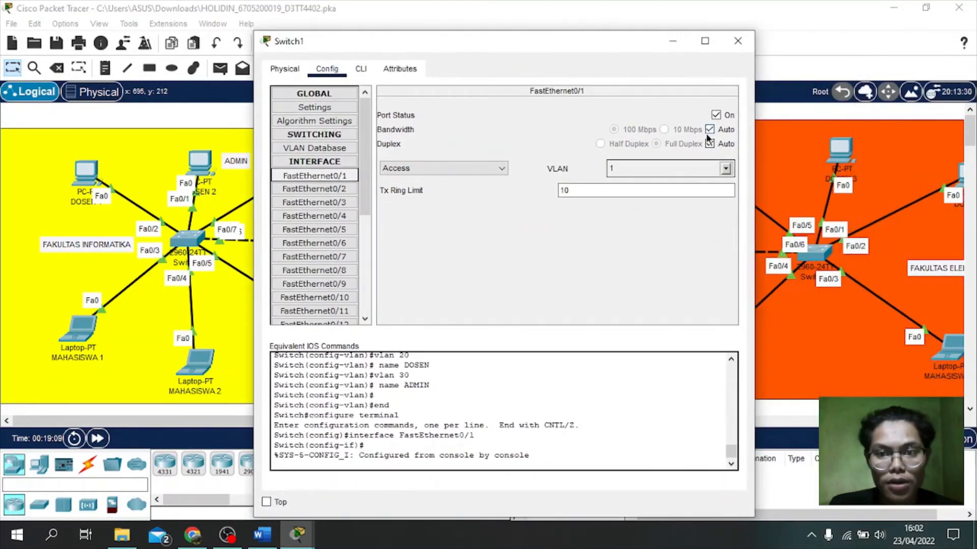
{"action": "left_click", "coordinate": [725, 165]}
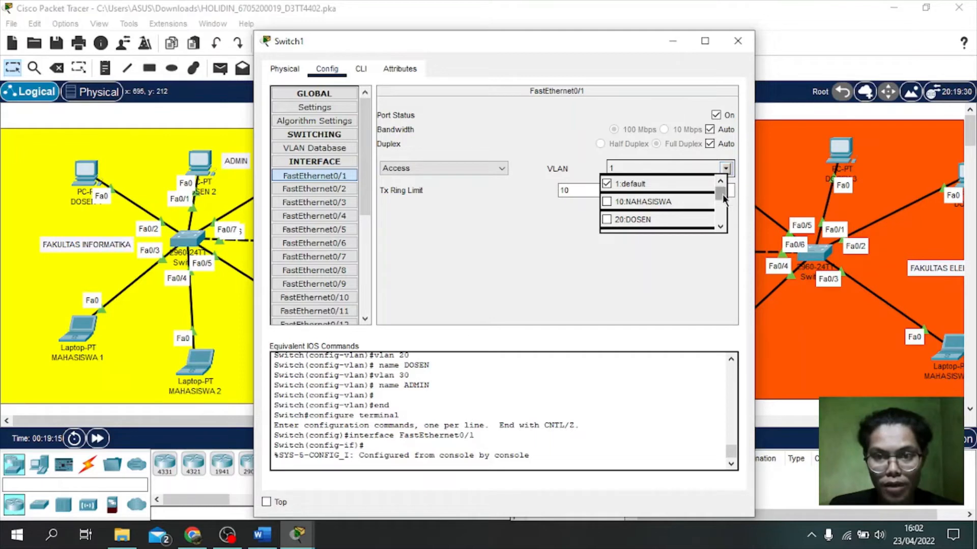
{"action": "scroll", "coordinate": [721, 199], "scroll_direction": "down", "scroll_amount": 1}
{"action": "left_click", "coordinate": [624, 206]}
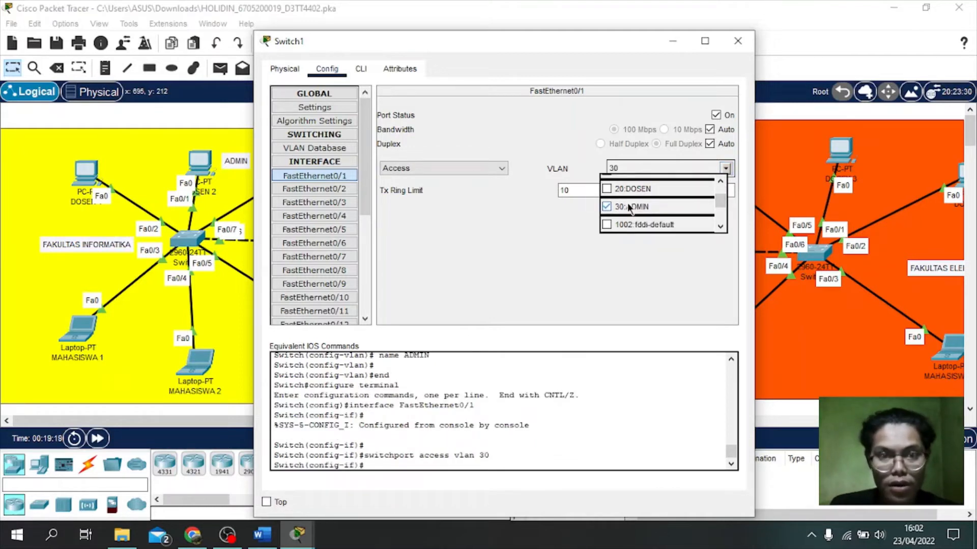
{"action": "left_click", "coordinate": [553, 201]}
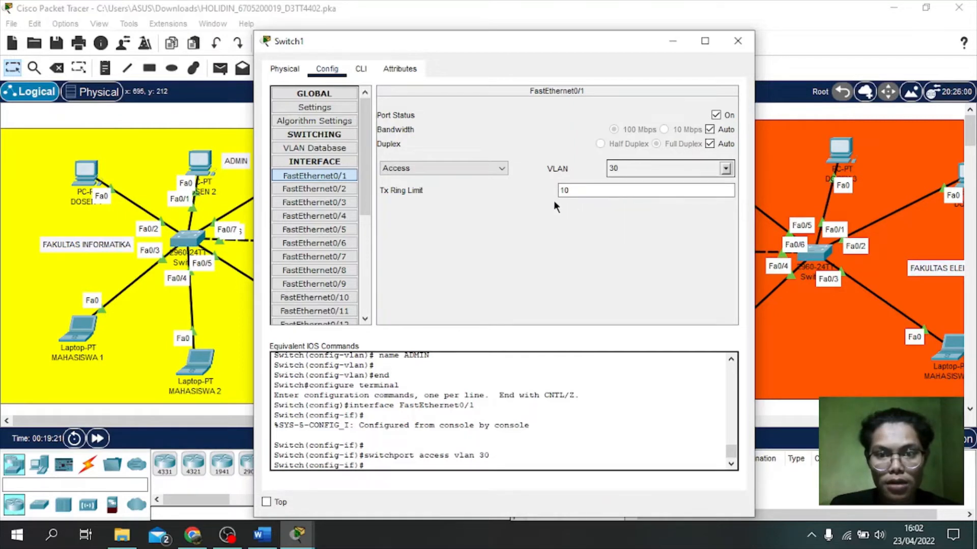
Step: Assign FastEthernet0/3 to VLAN 10 and close Switch1's settings window
{"action": "left_click", "coordinate": [326, 202]}
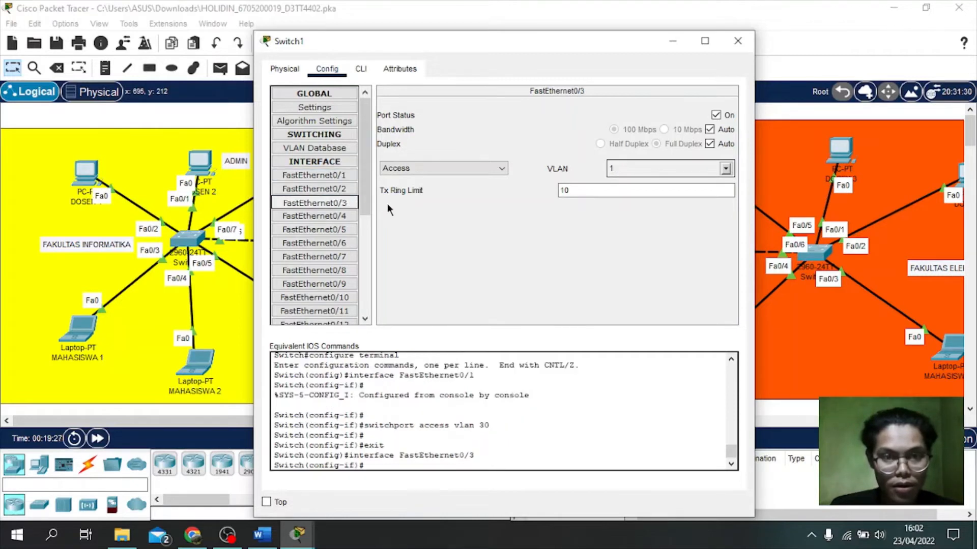
{"action": "left_click", "coordinate": [725, 169]}
{"action": "left_click", "coordinate": [647, 202]}
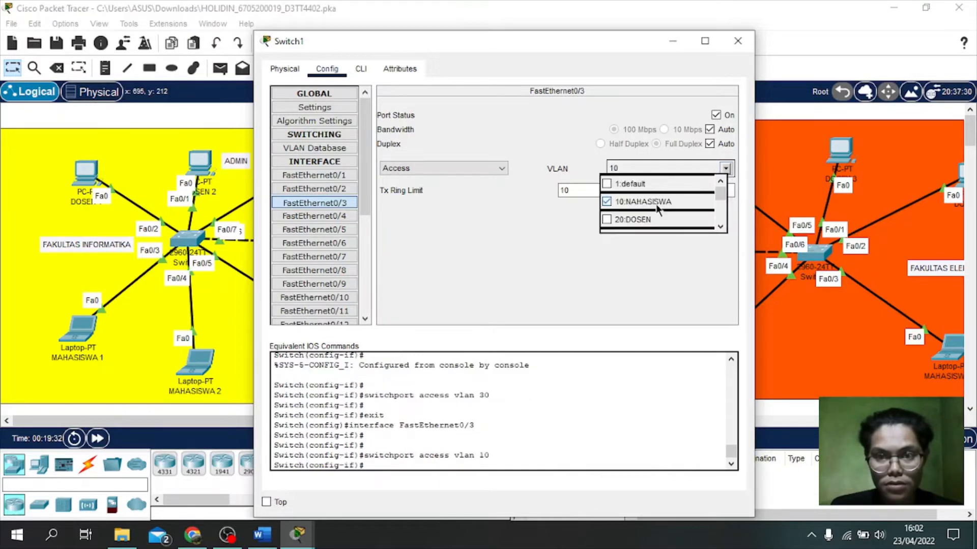
{"action": "left_click", "coordinate": [545, 242]}
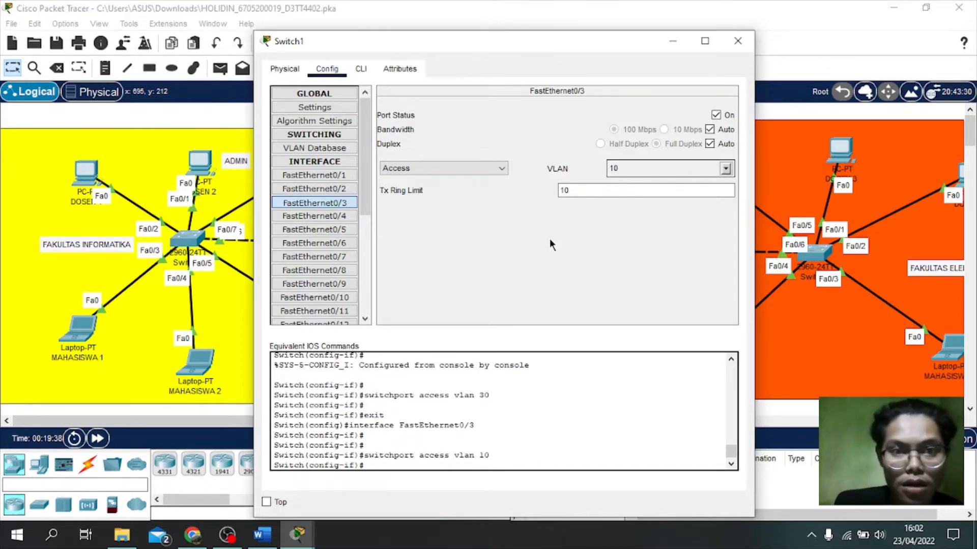
{"action": "left_click", "coordinate": [743, 46]}
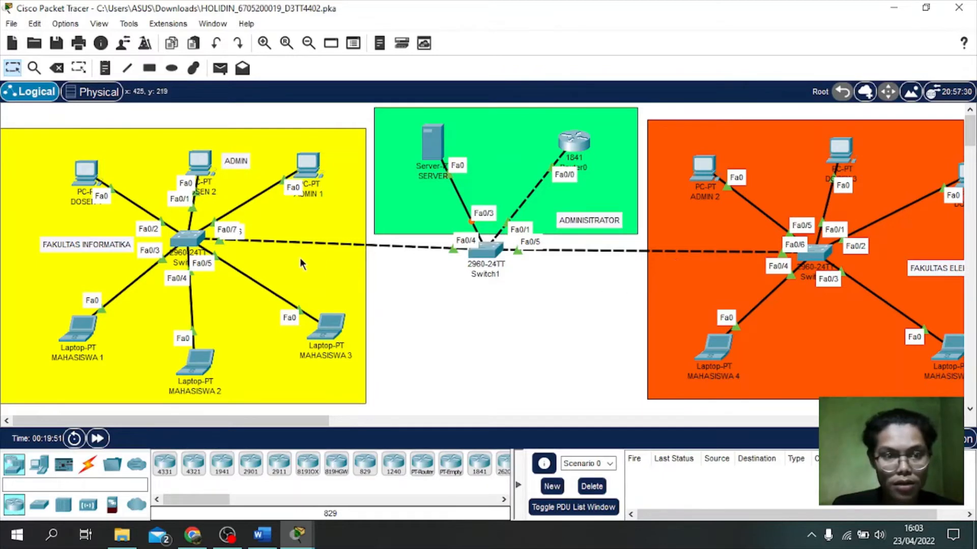
Step: Open Switch0's VLAN Database configuration page
{"action": "left_click", "coordinate": [179, 240]}
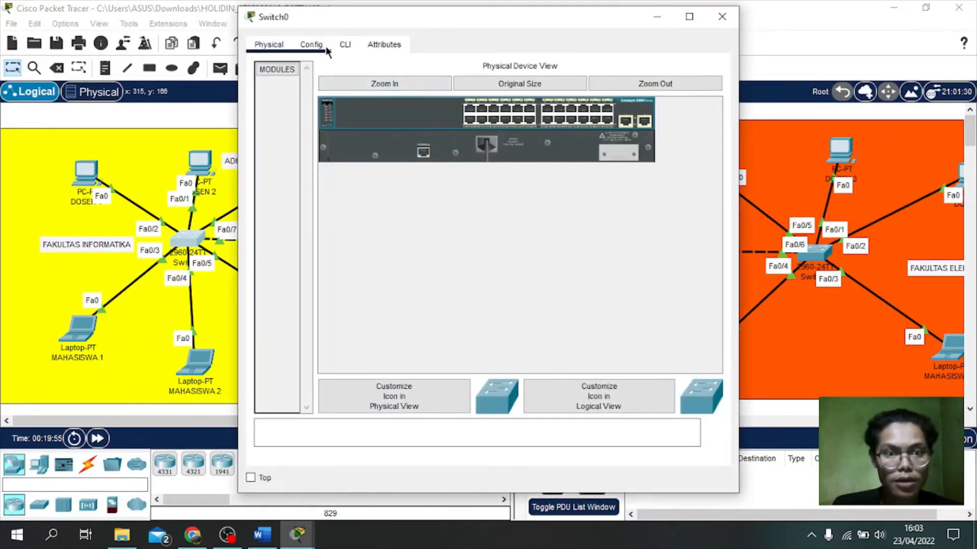
{"action": "left_click", "coordinate": [311, 47]}
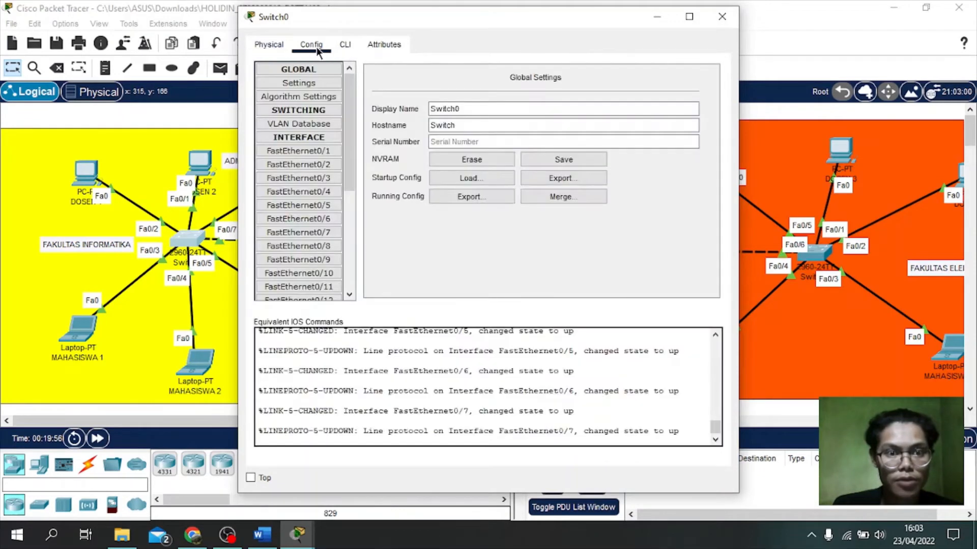
{"action": "left_click", "coordinate": [305, 124]}
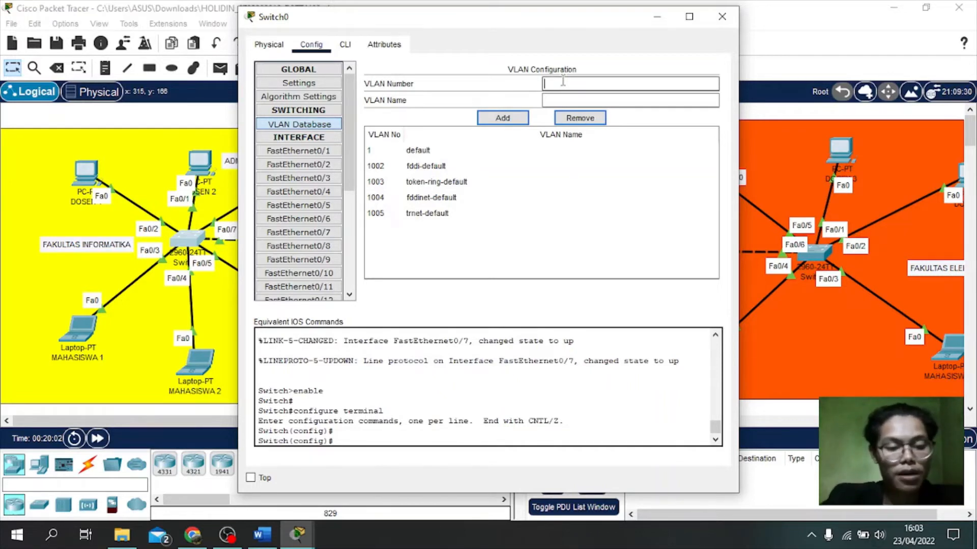
Step: Add VLAN 10 named VLAN0010 and VLAN 20 named VLAN0020
{"action": "type", "text": "10"}
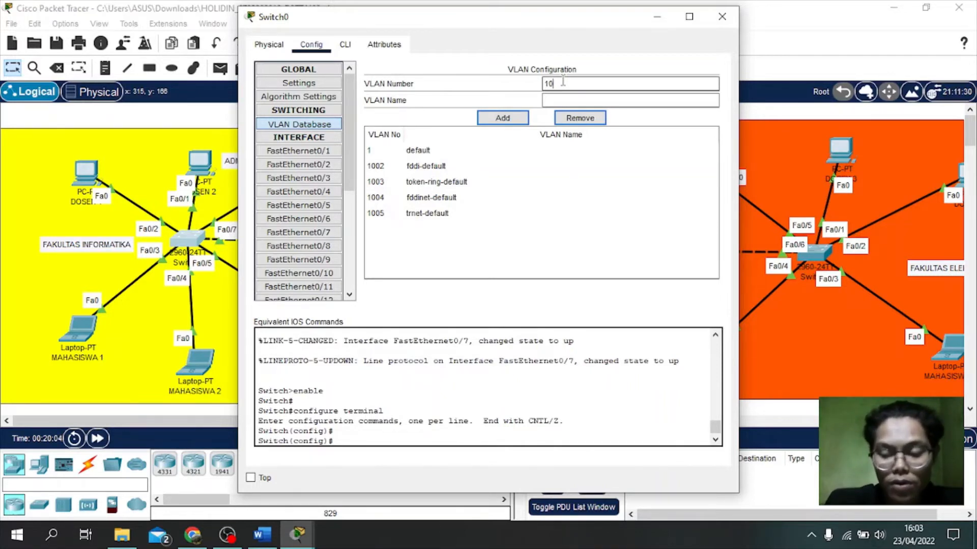
{"action": "left_click", "coordinate": [562, 101]}
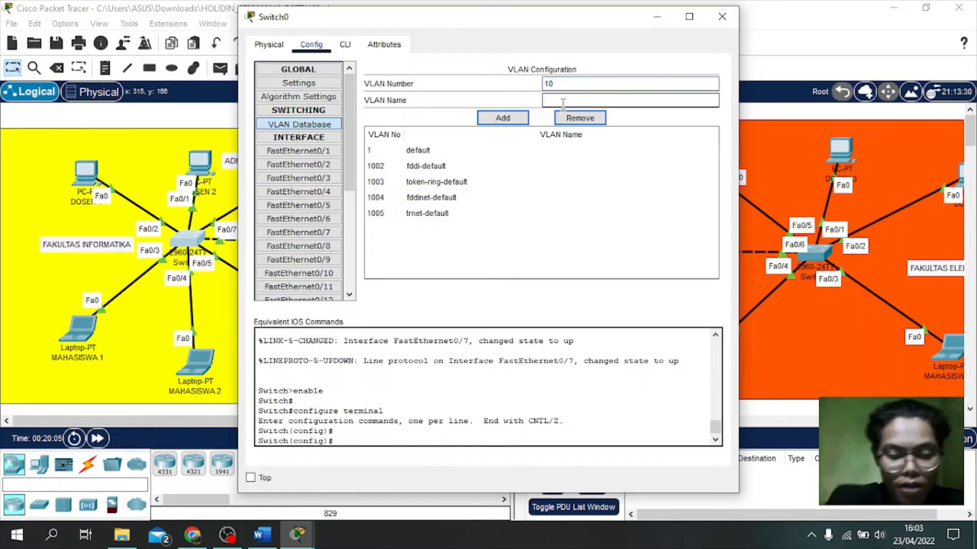
{"action": "type", "text": "VLAN0010"}
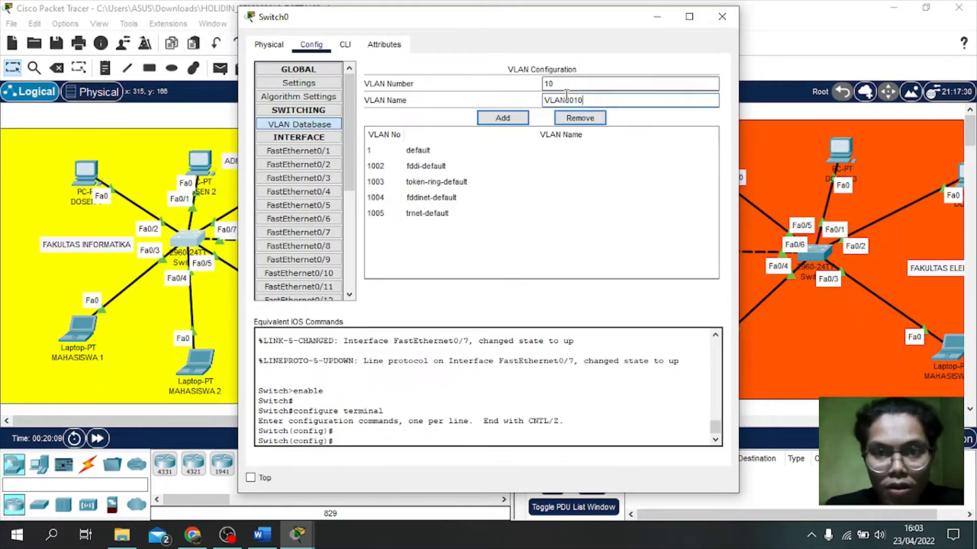
{"action": "left_click", "coordinate": [508, 116]}
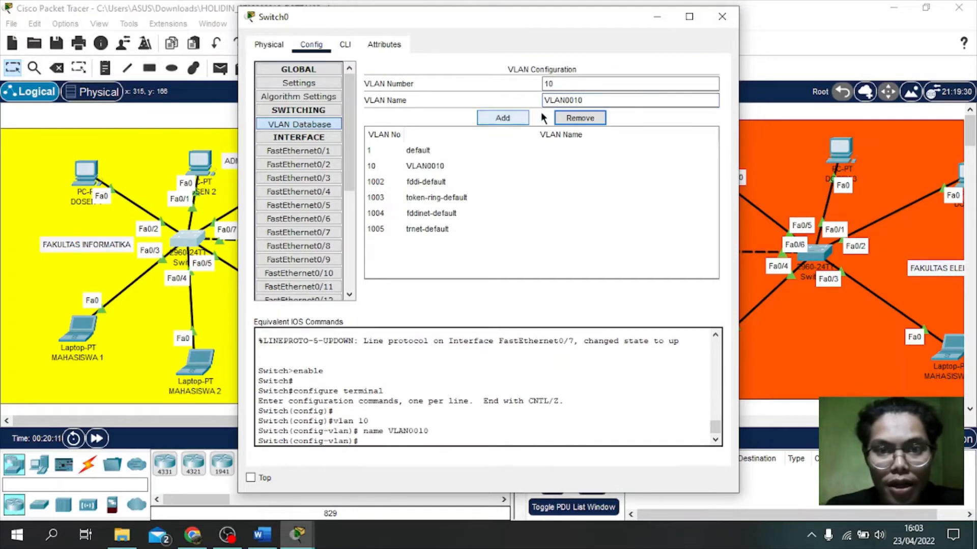
{"action": "left_click", "coordinate": [565, 83]}
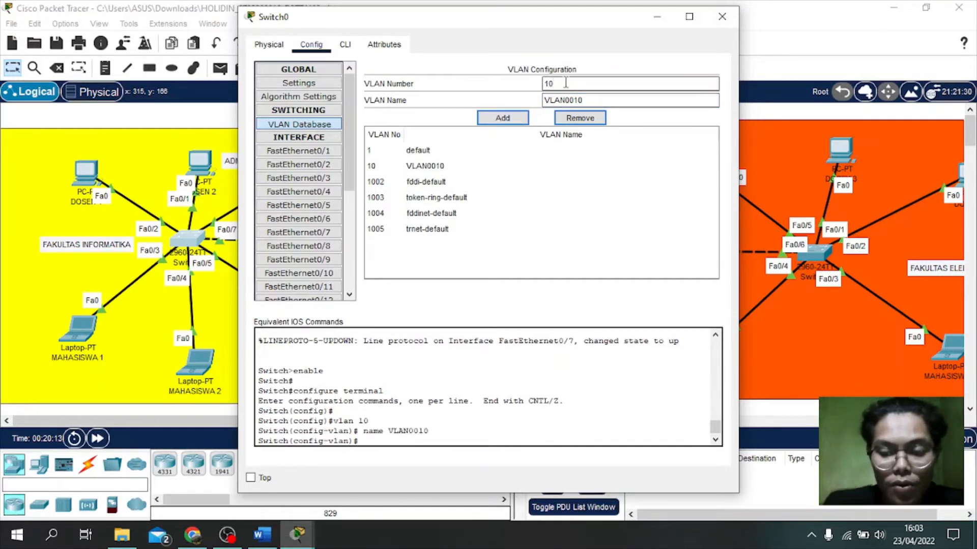
{"action": "key", "text": "BackSpace"}
{"action": "key", "text": "BackSpace"}
{"action": "type", "text": "20"}
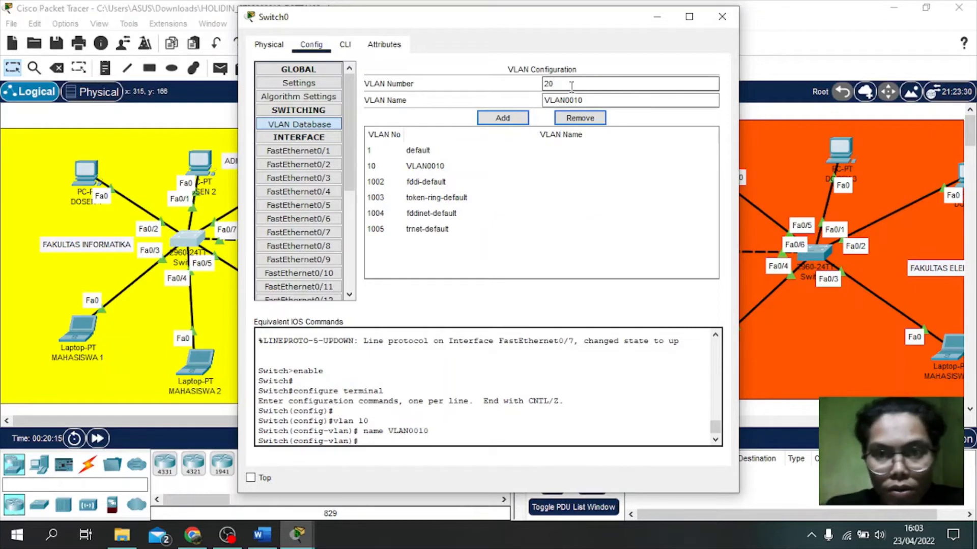
{"action": "left_click", "coordinate": [588, 98]}
{"action": "key", "text": "BackSpace"}
{"action": "key", "text": "BackSpace"}
{"action": "type", "text": "2-"}
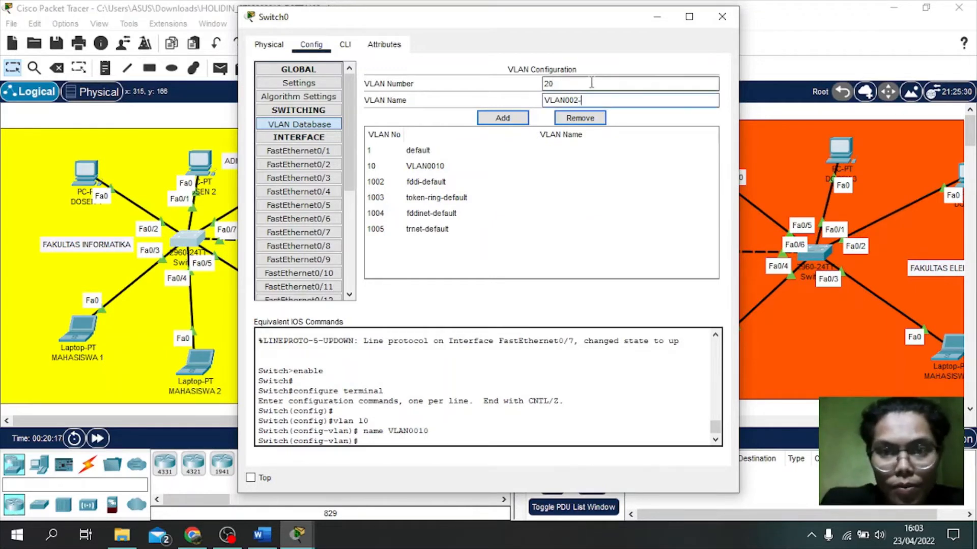
{"action": "key", "text": "BackSpace"}
{"action": "type", "text": "0"}
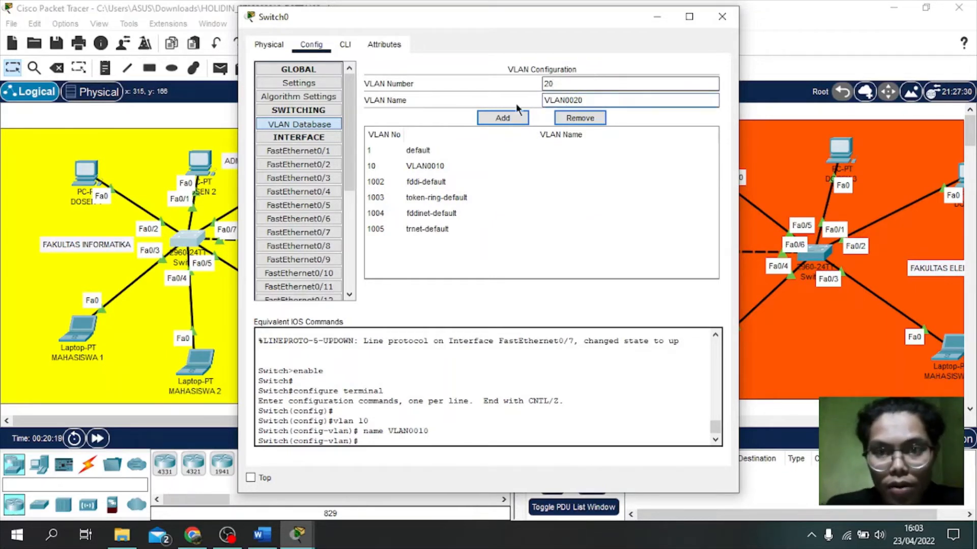
{"action": "left_click", "coordinate": [500, 118]}
Step: Add VLAN 30 named VLAN0030 to Switch0
{"action": "left_click", "coordinate": [551, 84]}
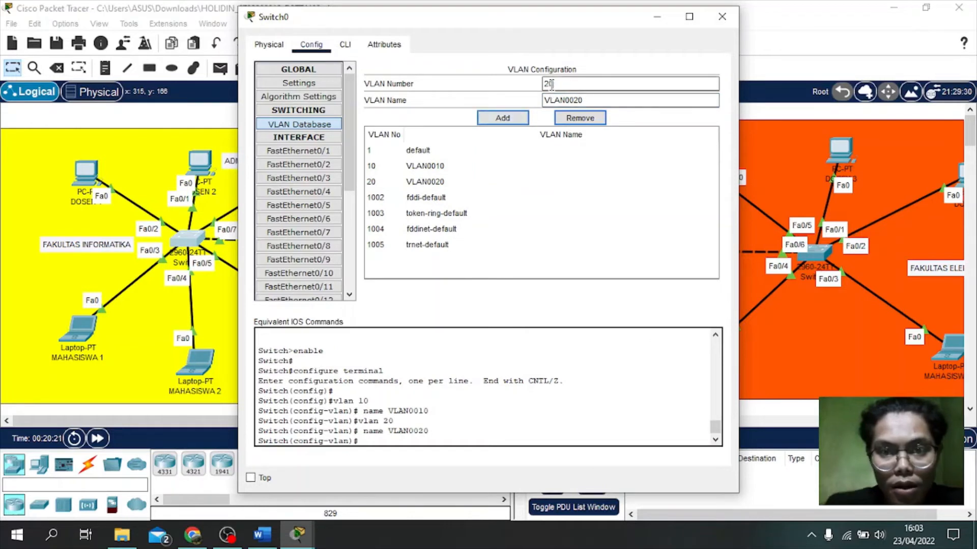
{"action": "key", "text": "BackSpace"}
{"action": "key", "text": "BackSpace"}
{"action": "type", "text": "30"}
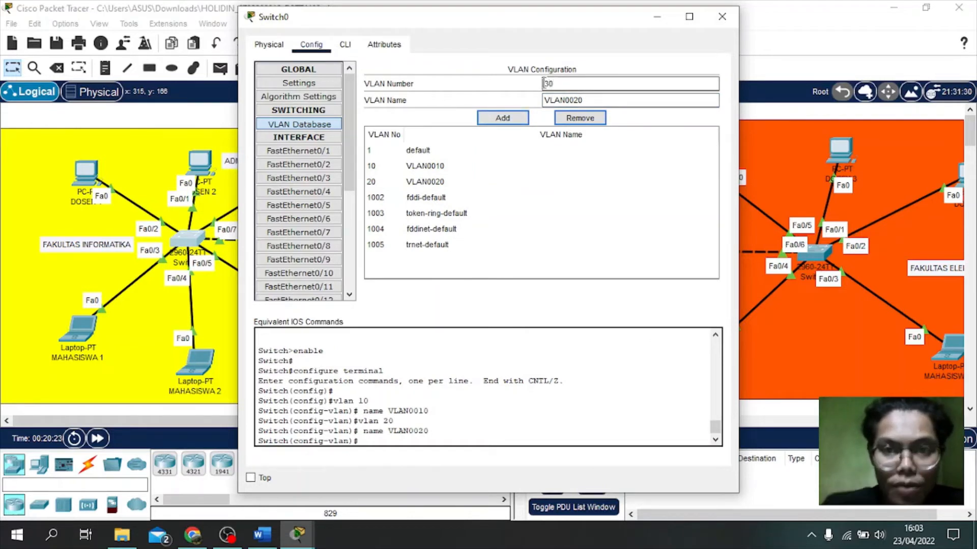
{"action": "left_click", "coordinate": [579, 100]}
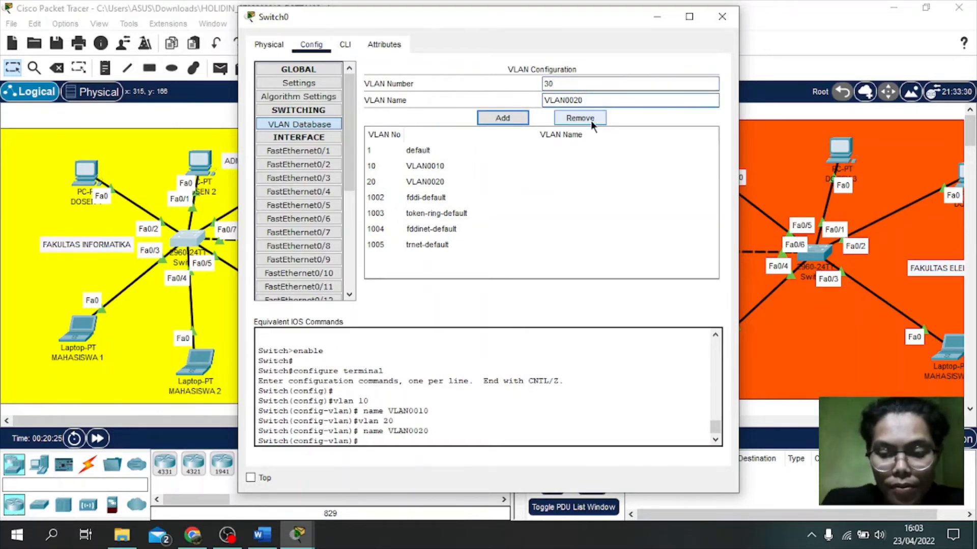
{"action": "type", "text": "3"}
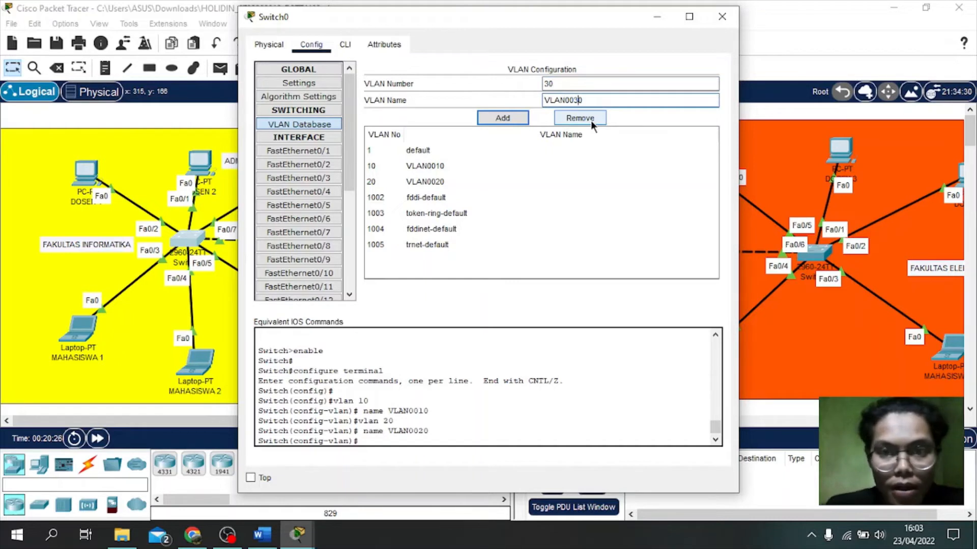
{"action": "left_click", "coordinate": [502, 117]}
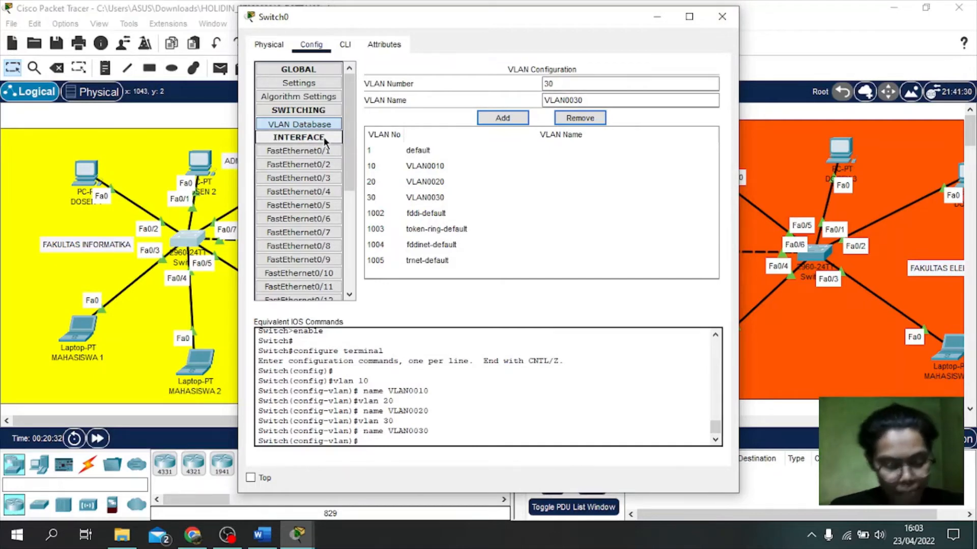
{"action": "left_click", "coordinate": [322, 150]}
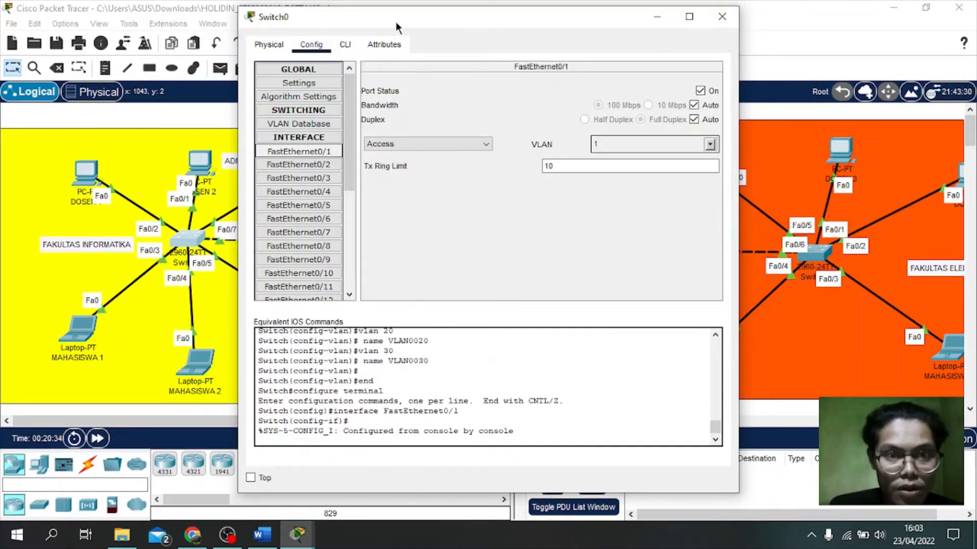
Step: Assign Switch0's FastEthernet0/1 and FastEthernet0/2 to VLAN 20 (VLAN0020)
{"action": "left_click_drag", "start_coordinate": [395, 21], "coordinate": [543, 26]}
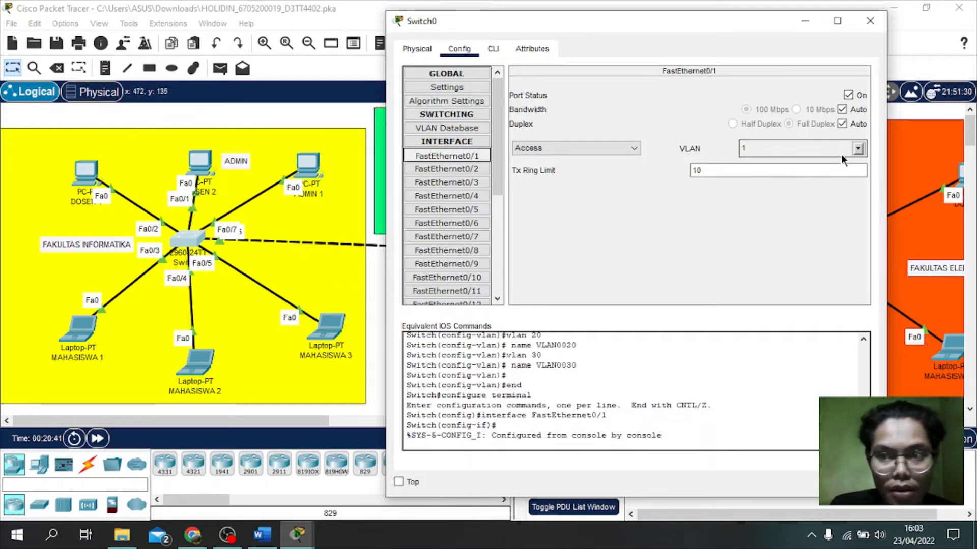
{"action": "left_click", "coordinate": [858, 148]}
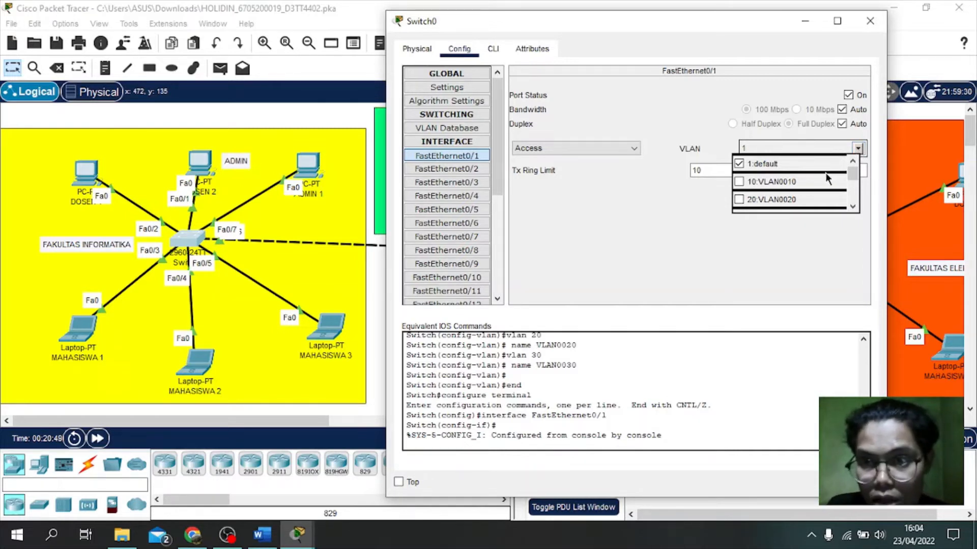
{"action": "left_click", "coordinate": [773, 199]}
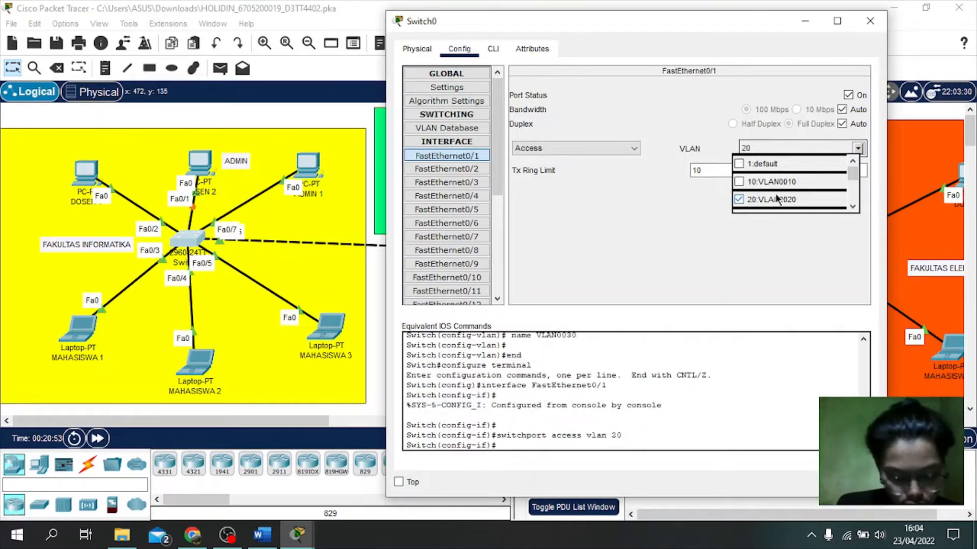
{"action": "left_click", "coordinate": [670, 186]}
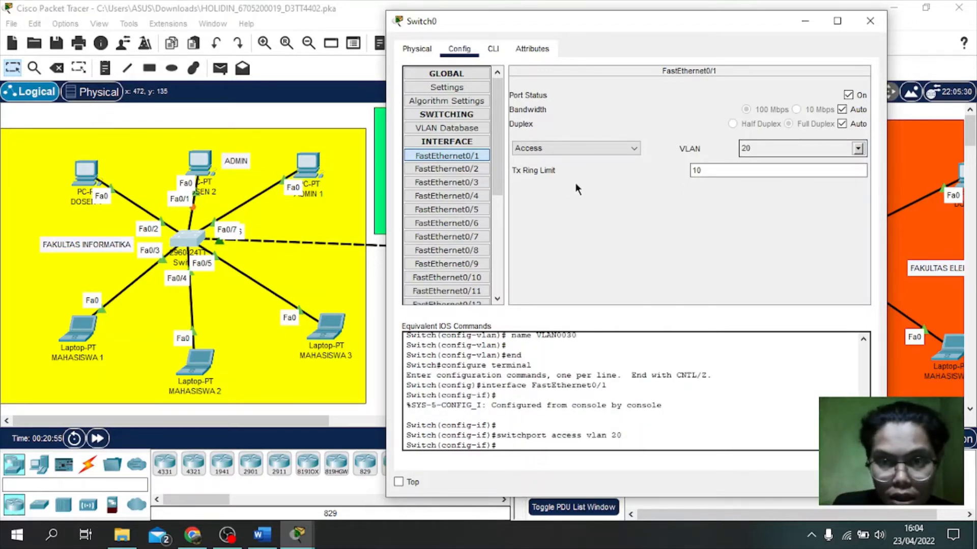
{"action": "left_click", "coordinate": [452, 168]}
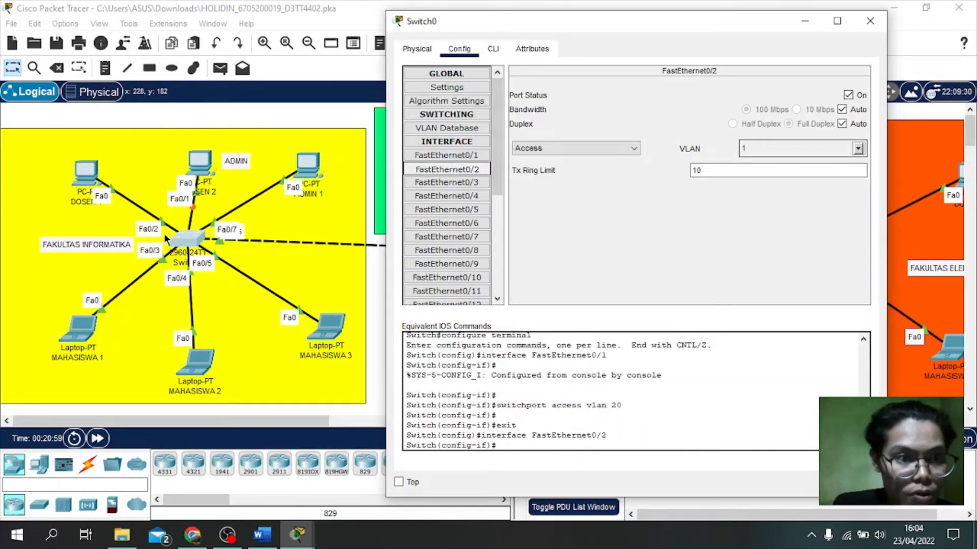
{"action": "left_click", "coordinate": [857, 148]}
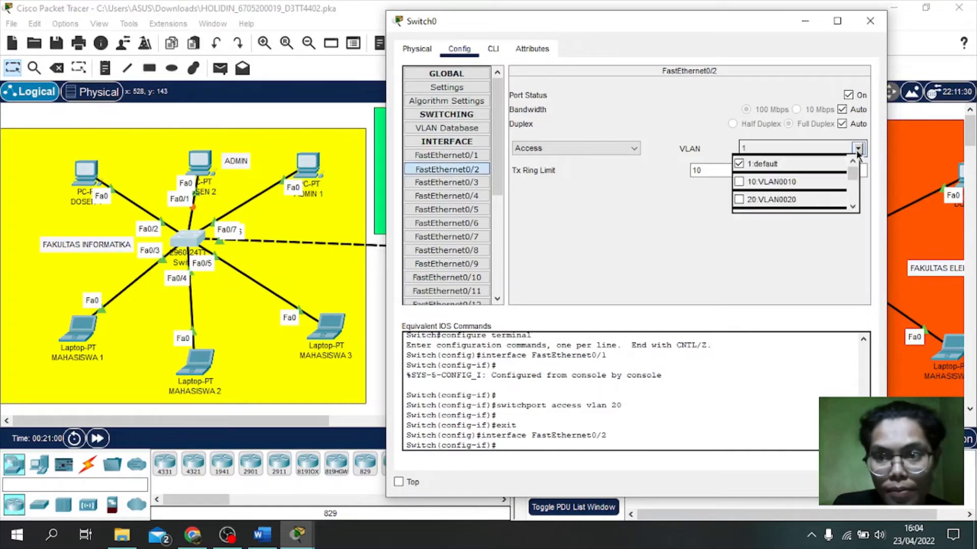
{"action": "left_click", "coordinate": [771, 200]}
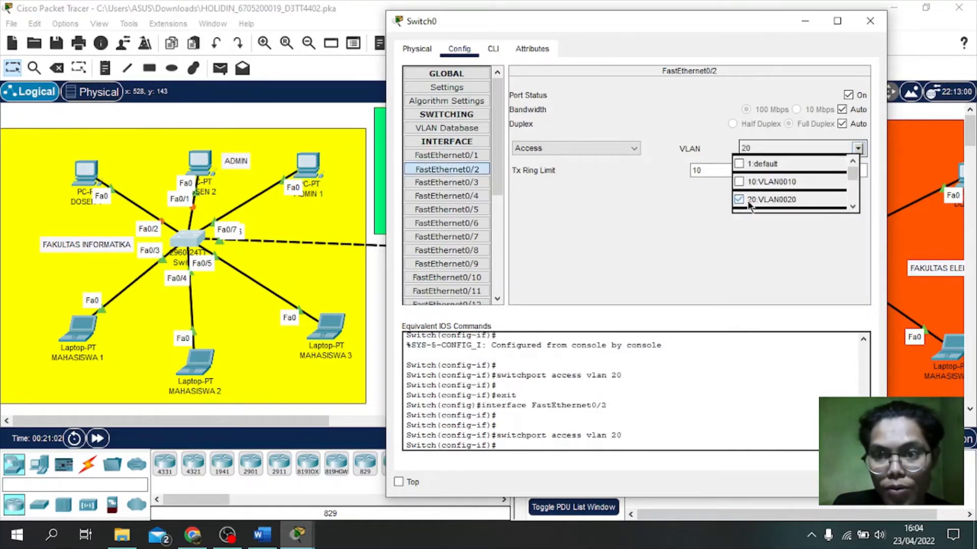
{"action": "left_click", "coordinate": [672, 202]}
{"action": "left_click", "coordinate": [451, 183]}
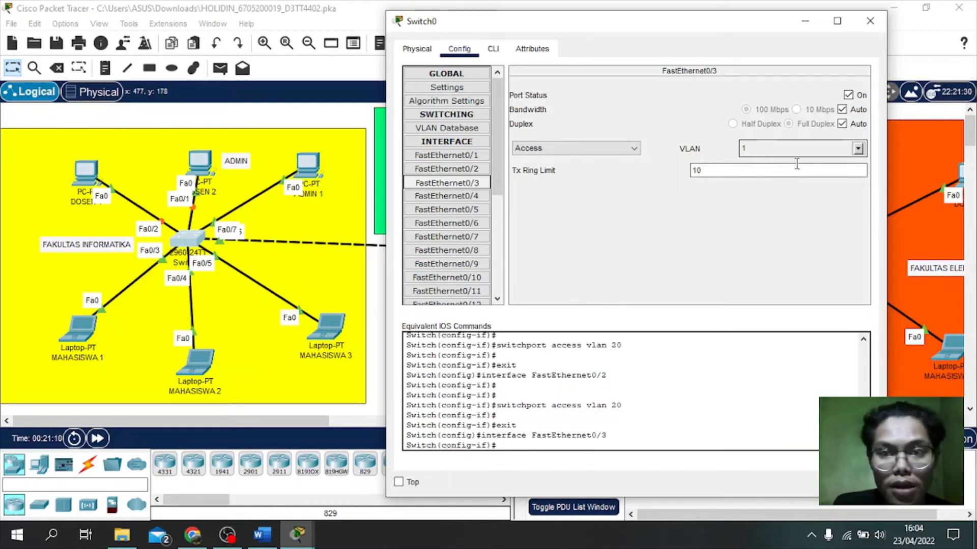
Step: Assign Switch0's FastEthernet0/3, 0/4 and 0/5 to VLAN 10
{"action": "left_click", "coordinate": [858, 149]}
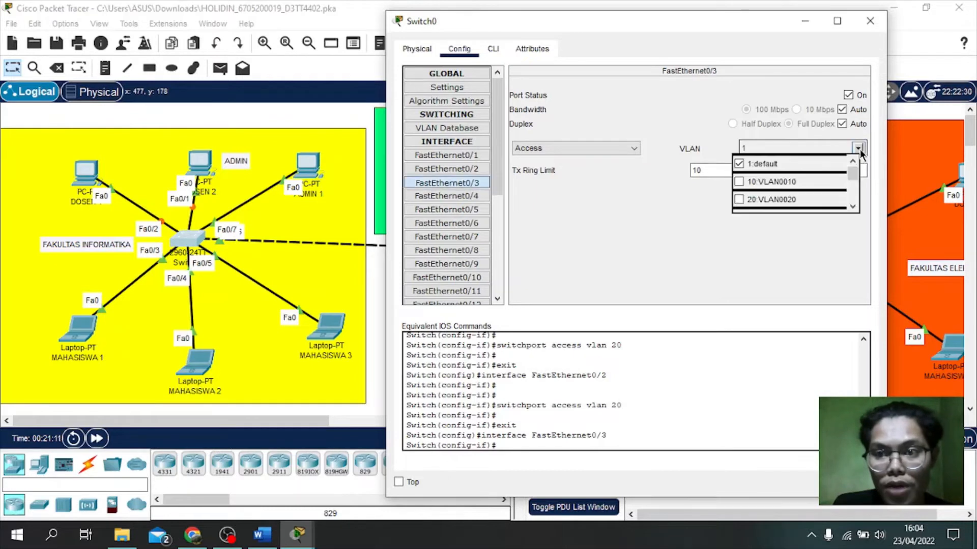
{"action": "left_click", "coordinate": [757, 181]}
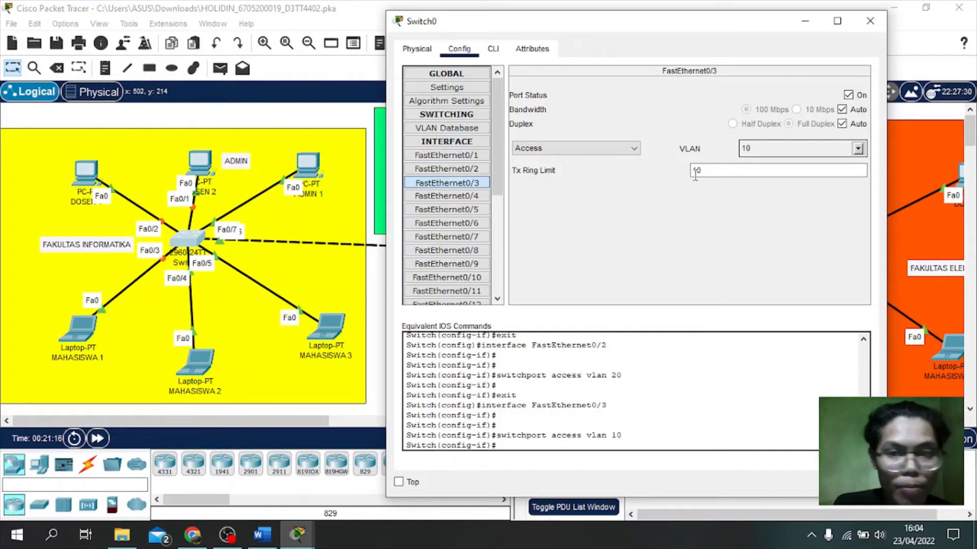
{"action": "left_click", "coordinate": [468, 200]}
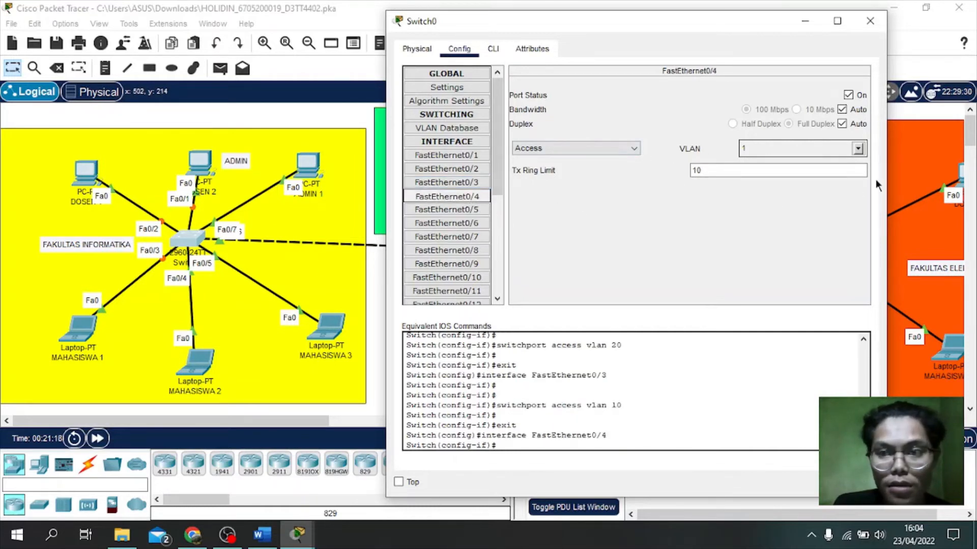
{"action": "left_click", "coordinate": [858, 149]}
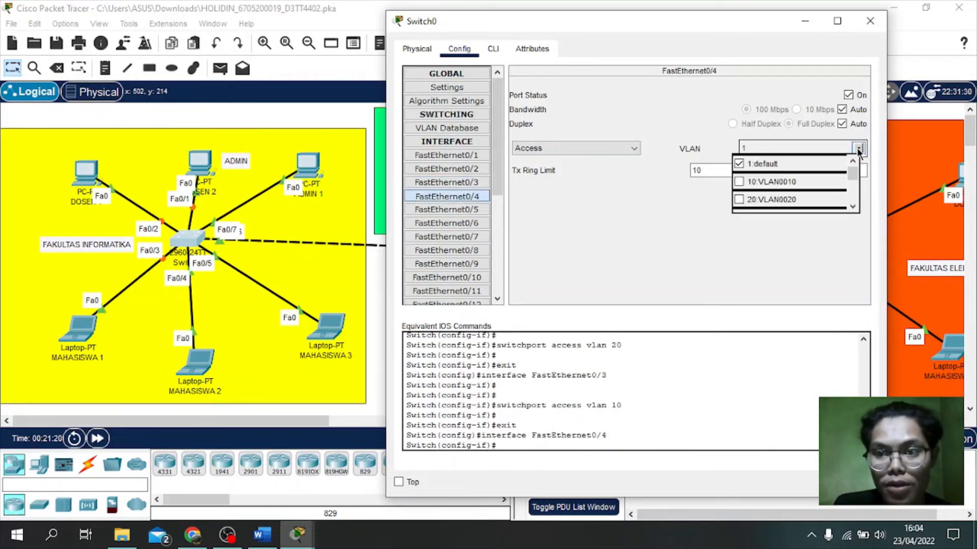
{"action": "left_click", "coordinate": [784, 179]}
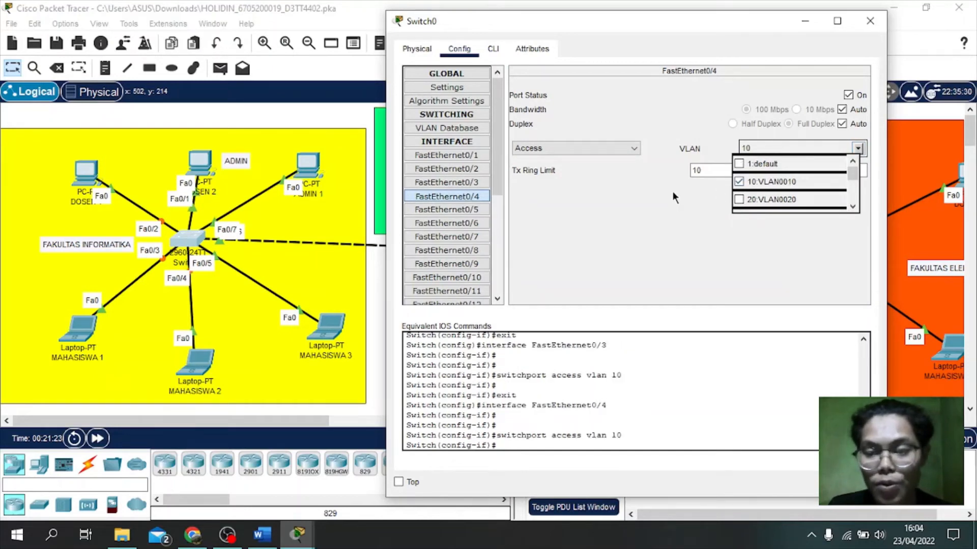
{"action": "left_click", "coordinate": [643, 195]}
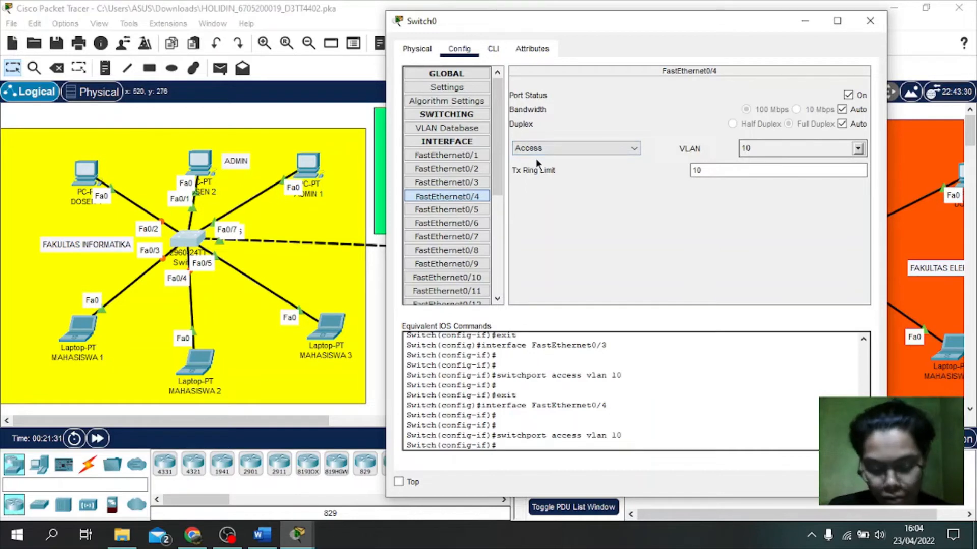
{"action": "left_click", "coordinate": [446, 210]}
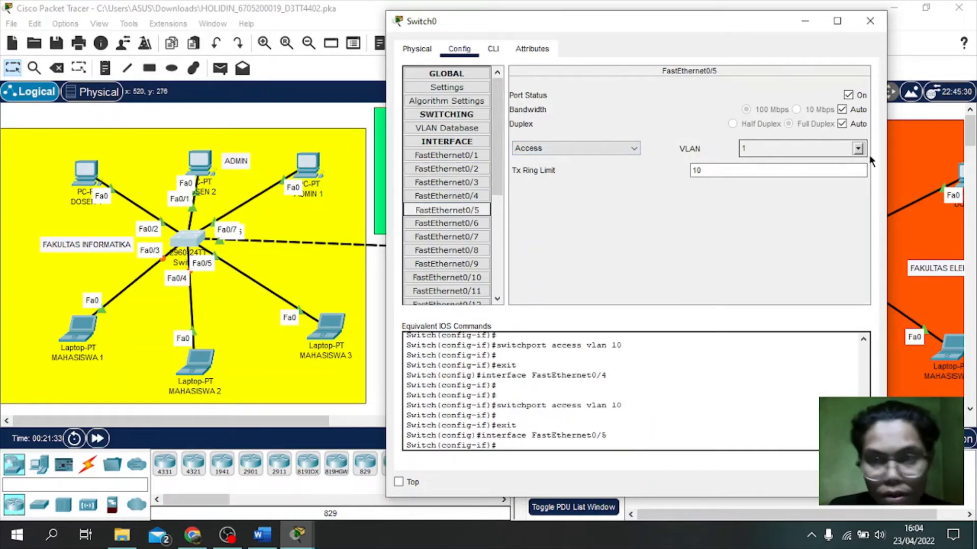
{"action": "left_click", "coordinate": [858, 148]}
{"action": "left_click", "coordinate": [767, 180]}
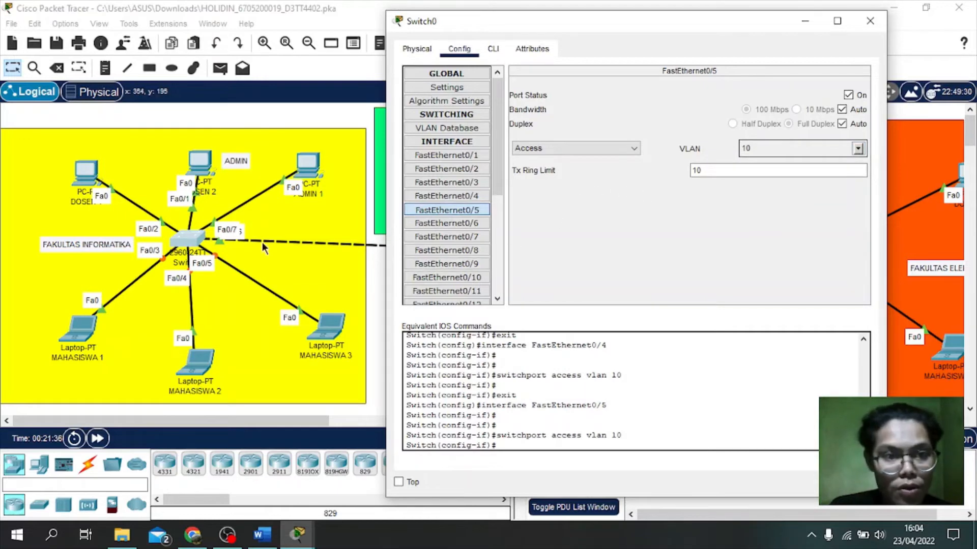
{"action": "left_click_drag", "start_coordinate": [554, 18], "coordinate": [530, 17]}
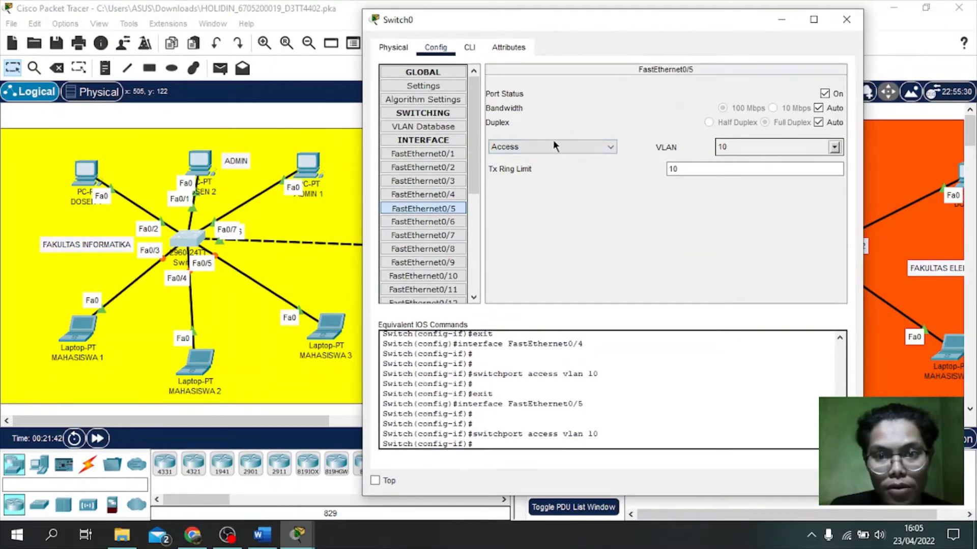
{"action": "left_click", "coordinate": [444, 235]}
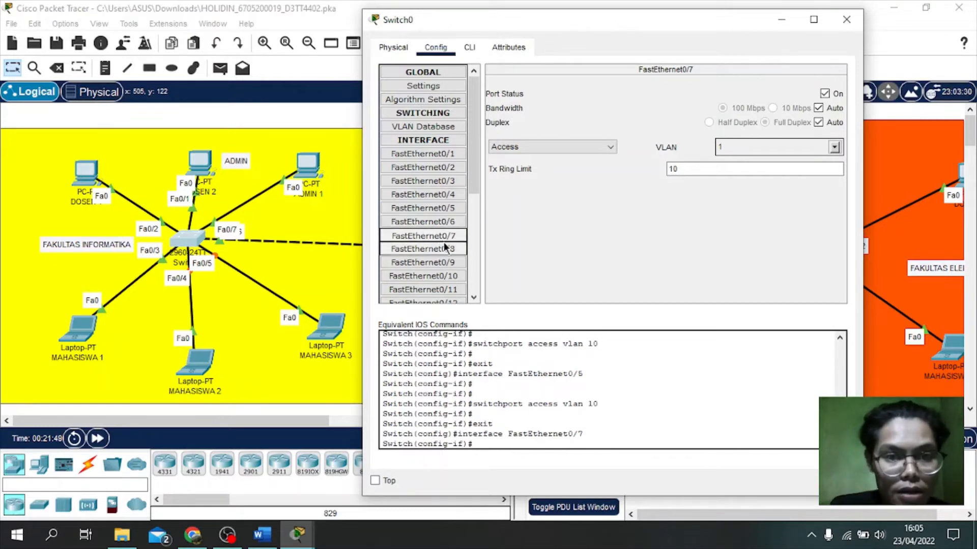
Step: Put FastEthernet0/7 on VLAN 30 (VLAN0030) and close Switch0's settings window
{"action": "left_click", "coordinate": [443, 238]}
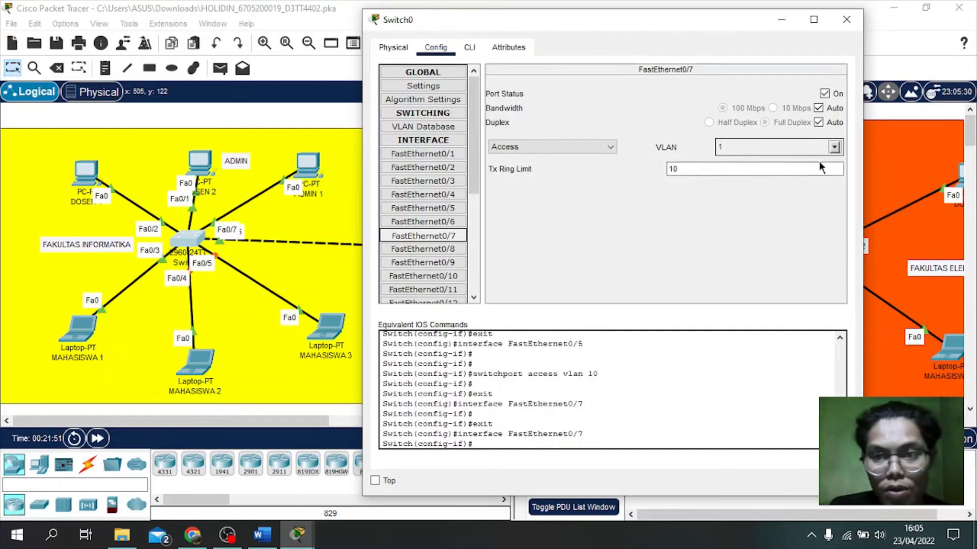
{"action": "left_click", "coordinate": [834, 147]}
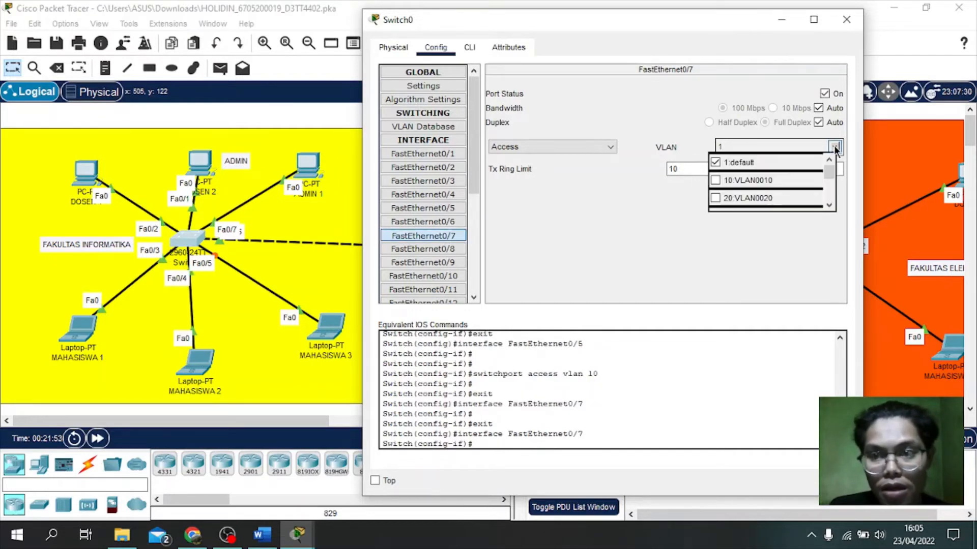
{"action": "left_click_drag", "start_coordinate": [827, 172], "coordinate": [827, 176]}
{"action": "left_click", "coordinate": [756, 204]}
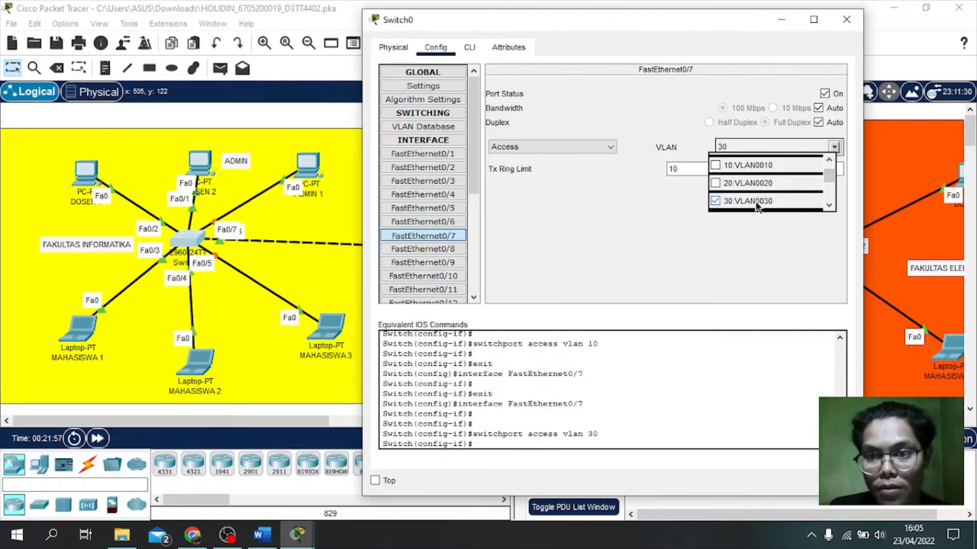
{"action": "left_click", "coordinate": [639, 200]}
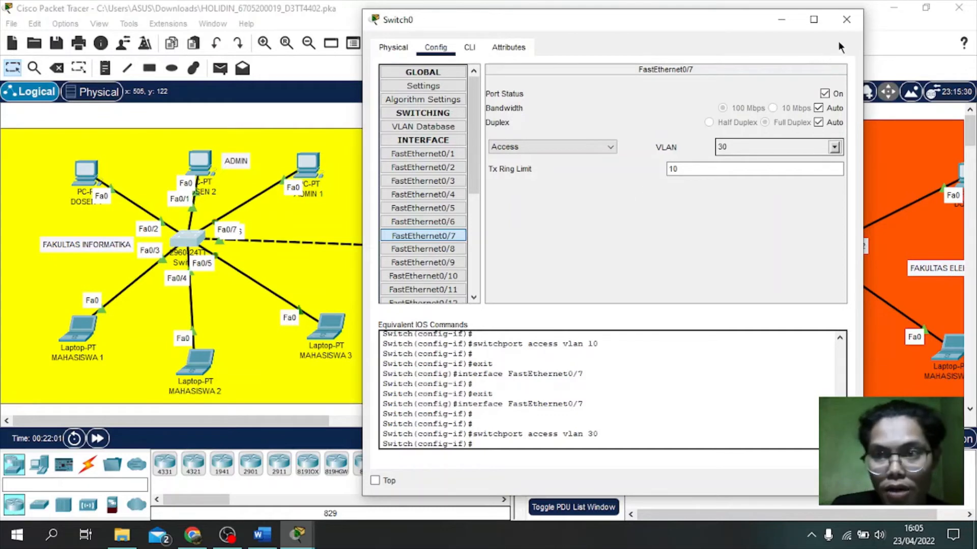
{"action": "left_click", "coordinate": [847, 20]}
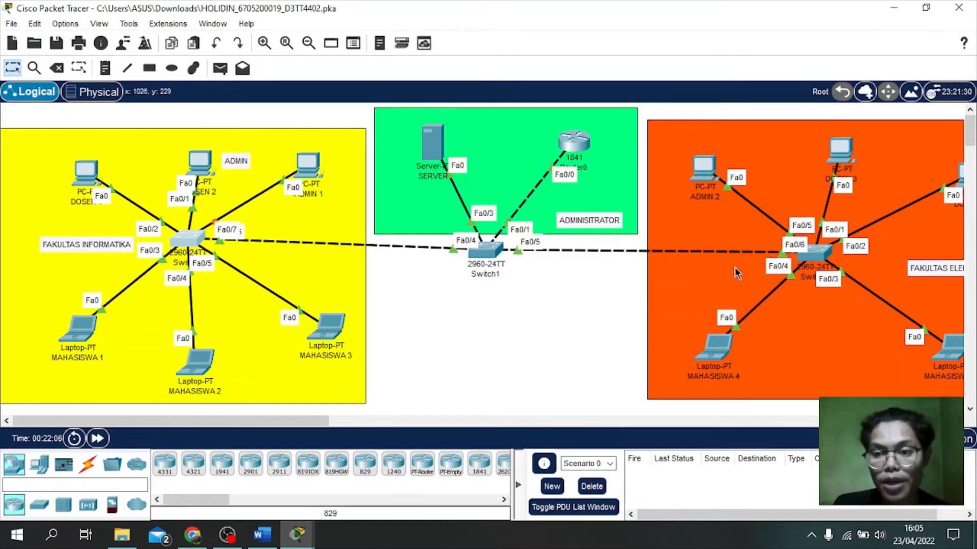
Step: Open Switch2's settings at the Config tab's VLAN Database page
{"action": "left_click", "coordinate": [810, 257]}
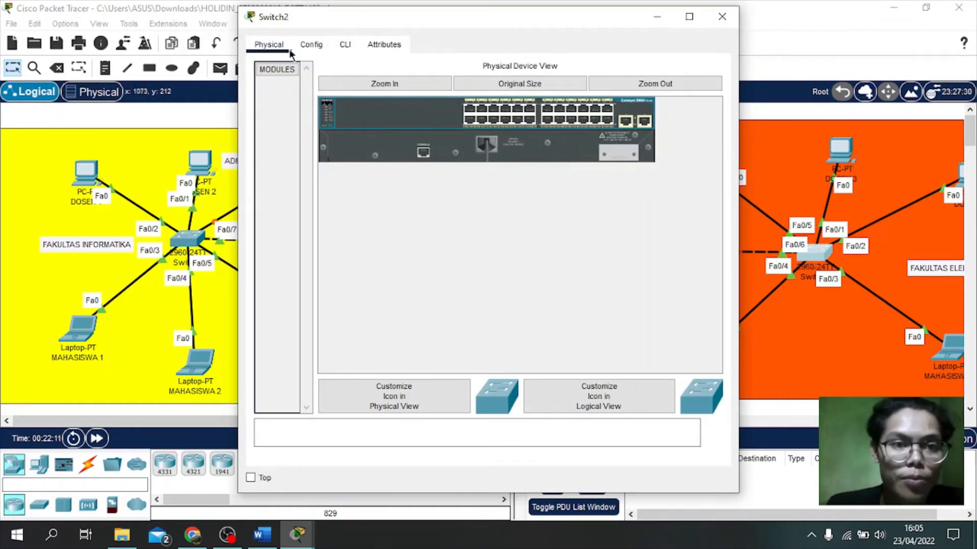
{"action": "left_click", "coordinate": [307, 48]}
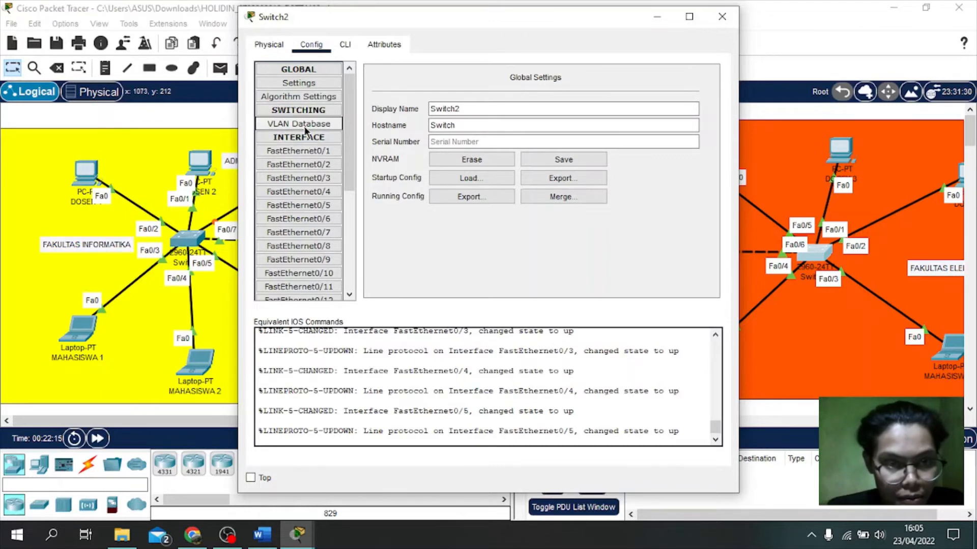
{"action": "left_click", "coordinate": [277, 124]}
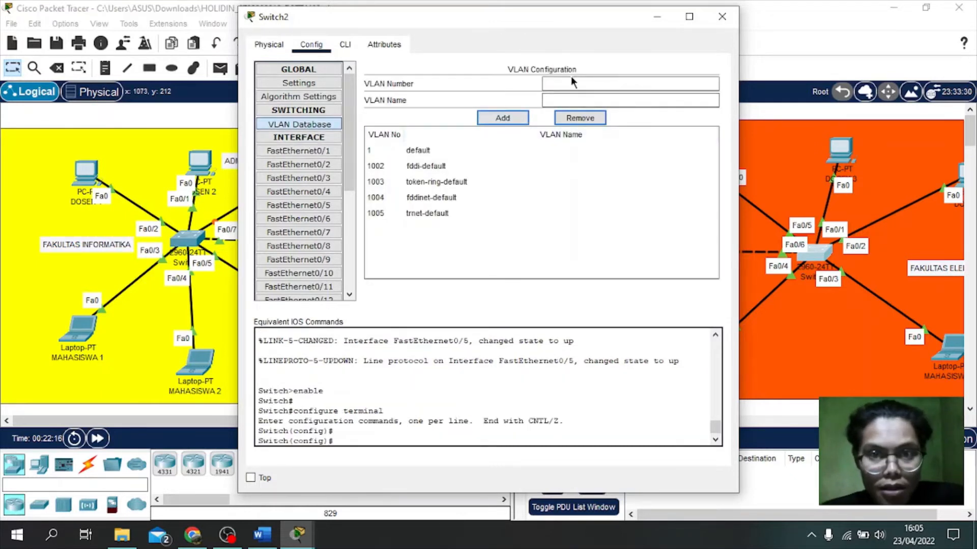
Step: Add VLAN 10 named VLAN0010 and VLAN 20 named VLAN0020 to Switch2
{"action": "left_click", "coordinate": [587, 83]}
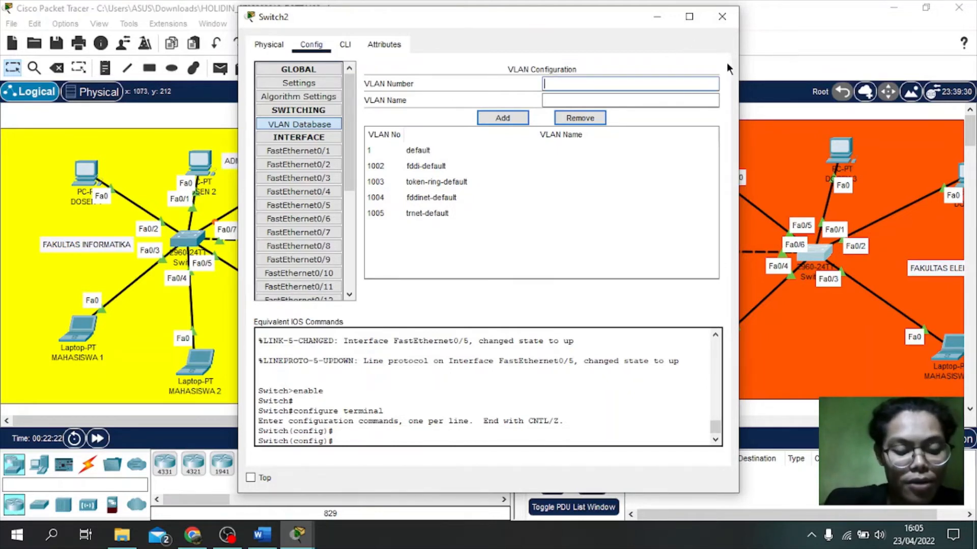
{"action": "type", "text": "10"}
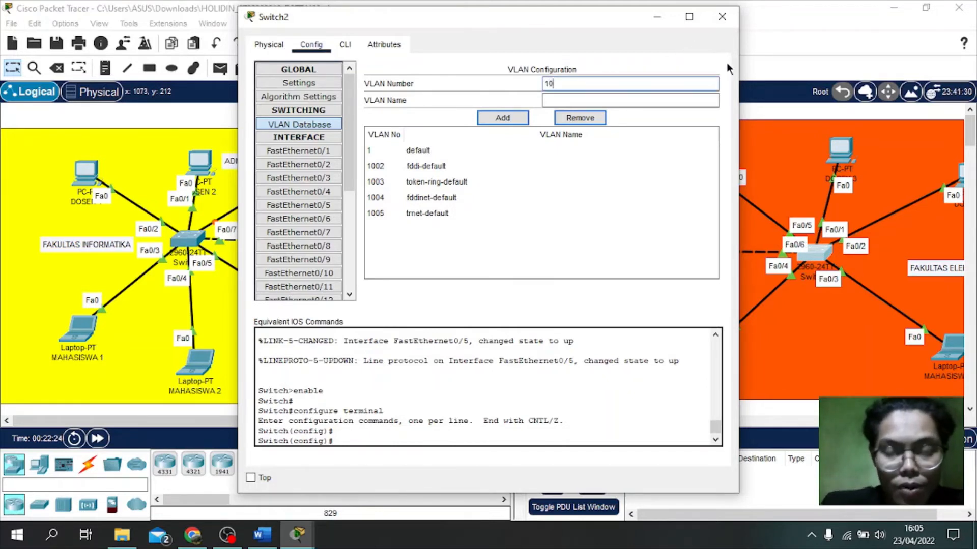
{"action": "left_click", "coordinate": [599, 103]}
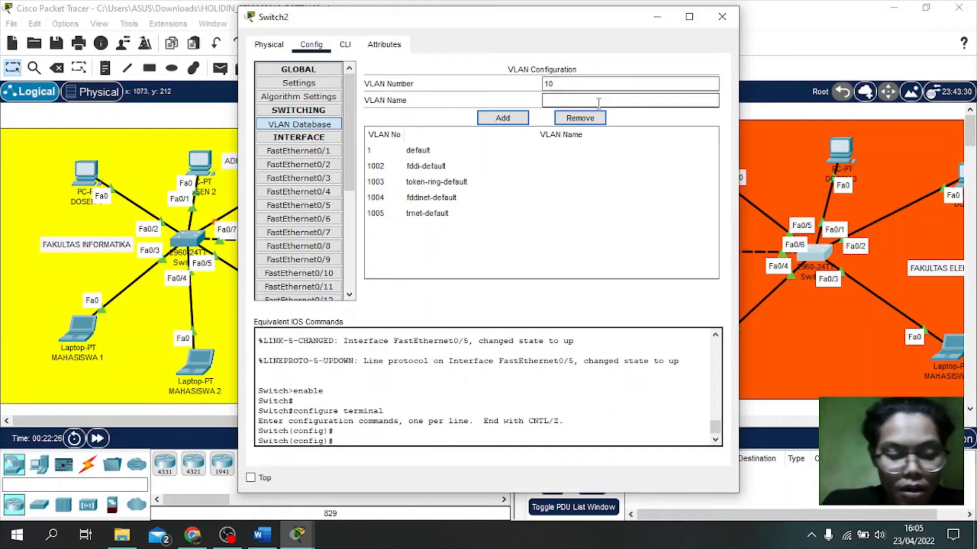
{"action": "type", "text": "VLAN00"}
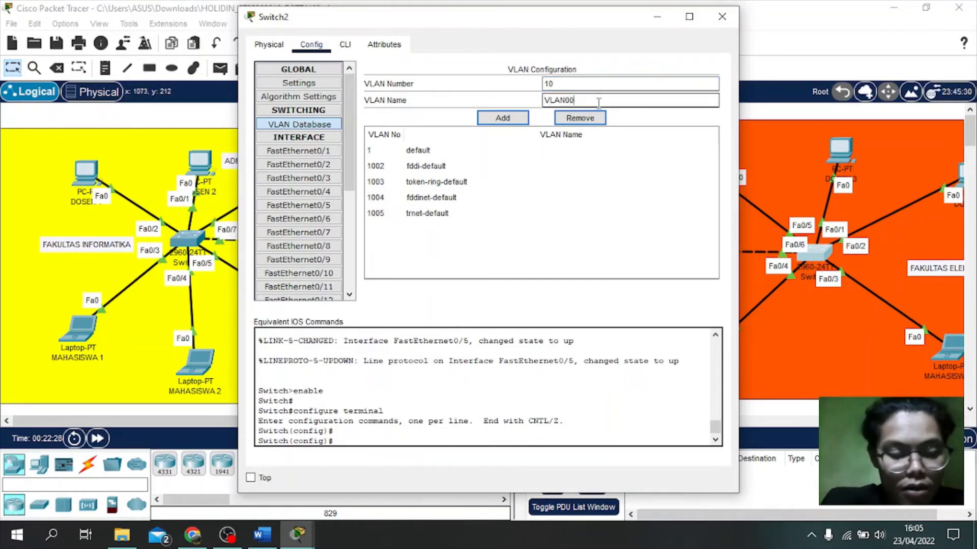
{"action": "type", "text": "10"}
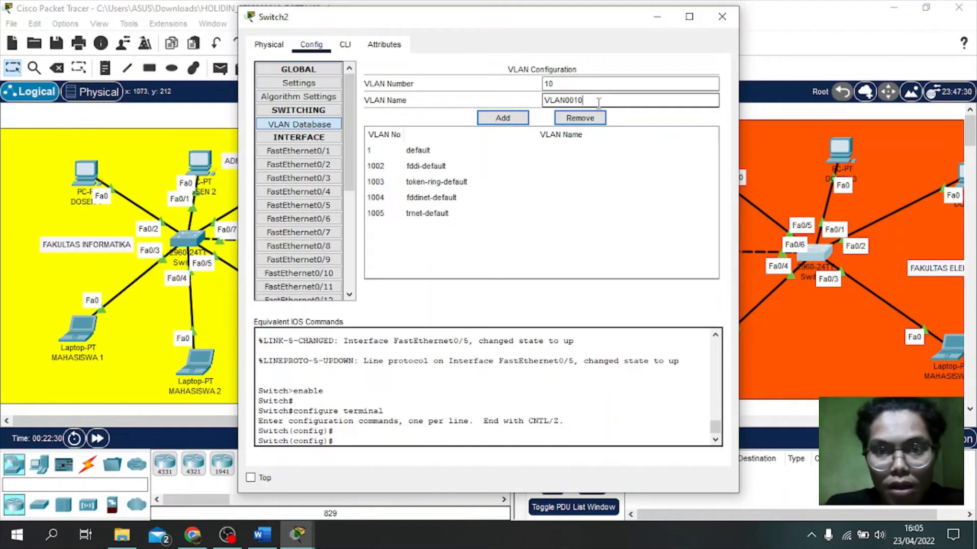
{"action": "left_click", "coordinate": [510, 118]}
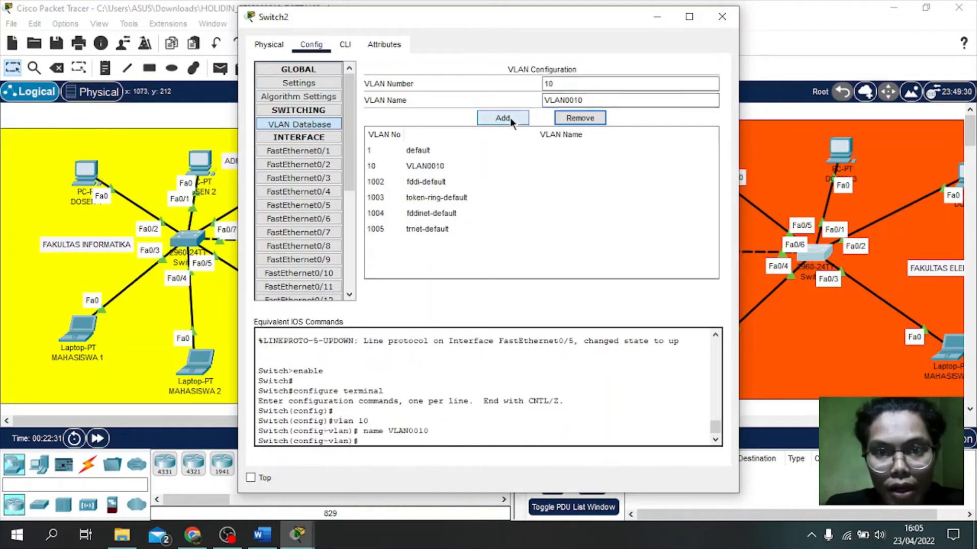
{"action": "left_click_drag", "start_coordinate": [549, 85], "coordinate": [540, 95]}
{"action": "type", "text": "2"}
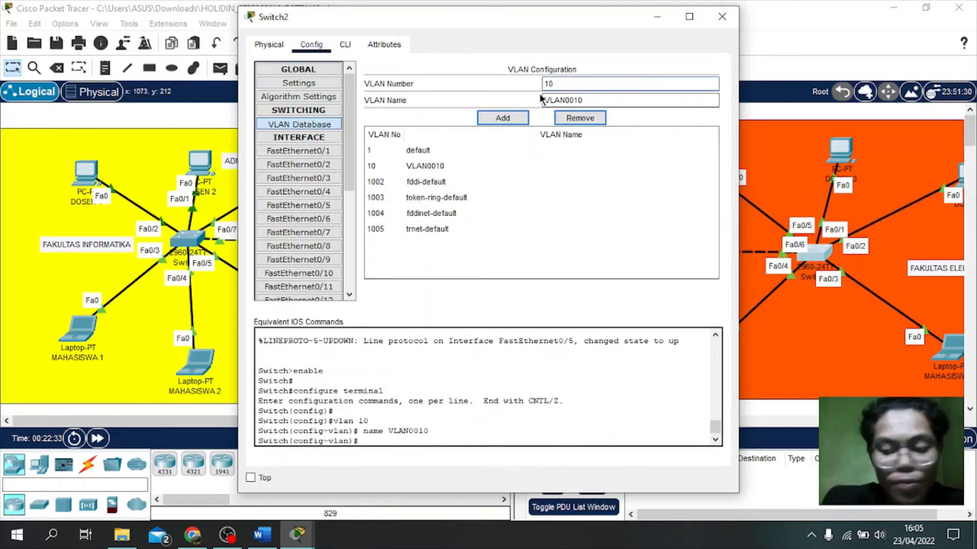
{"action": "left_click", "coordinate": [580, 100]}
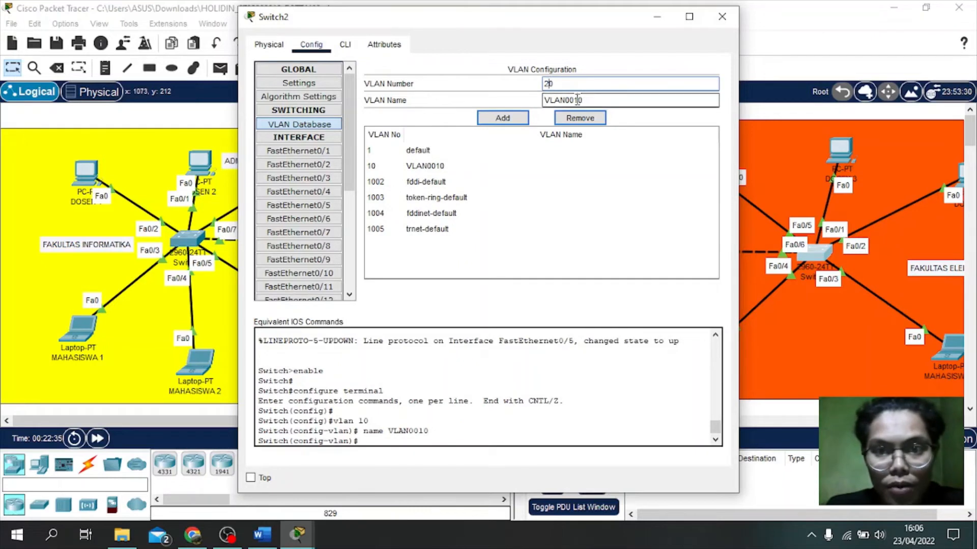
{"action": "left_click", "coordinate": [581, 118]}
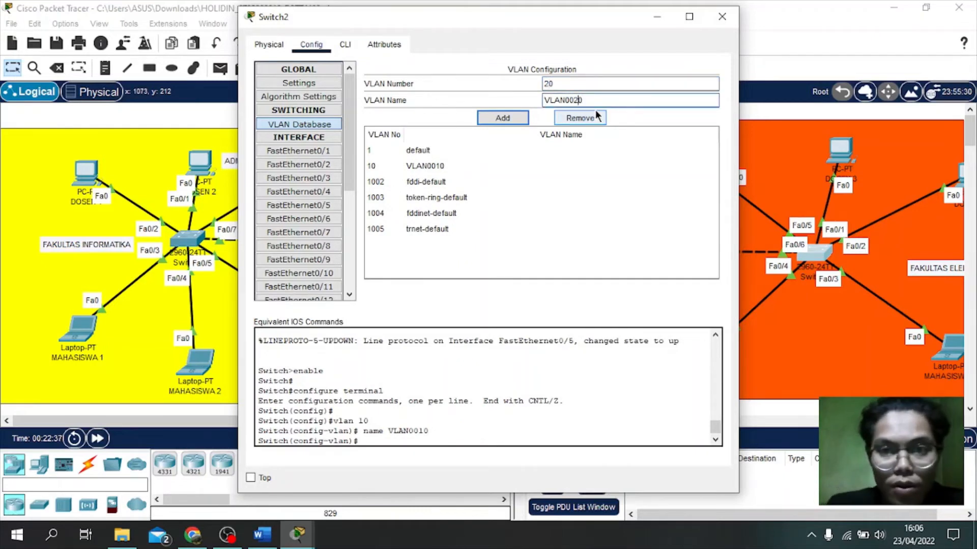
{"action": "left_click", "coordinate": [503, 117]}
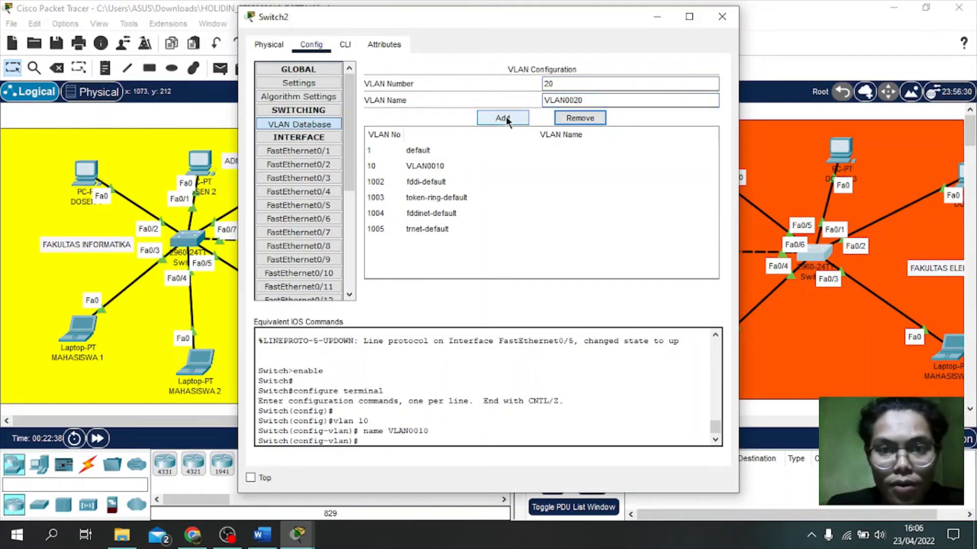
Step: Add VLAN 30 named VLAN0030 to Switch2
{"action": "left_click", "coordinate": [549, 84]}
{"action": "key", "text": "BackSpace"}
{"action": "type", "text": "3"}
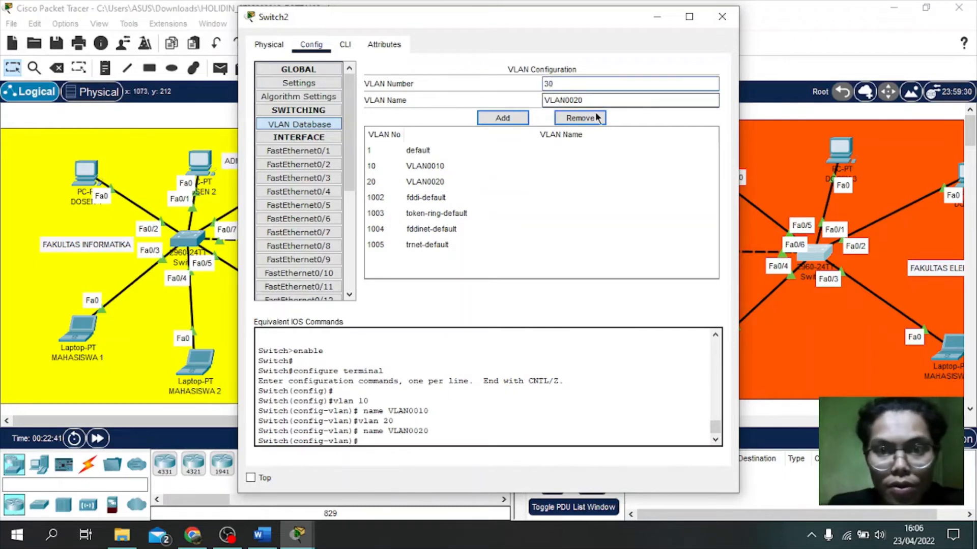
{"action": "left_click", "coordinate": [575, 100]}
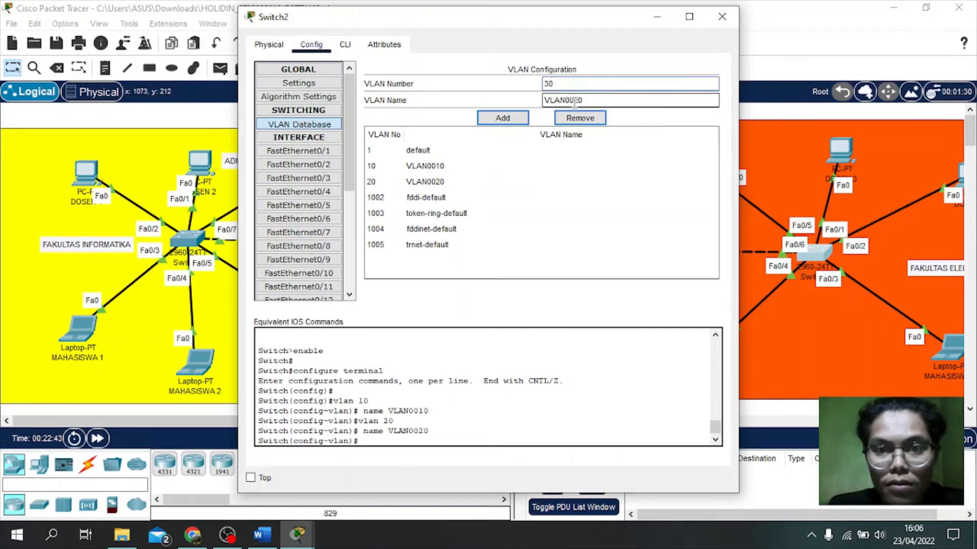
{"action": "key", "text": "BackSpace"}
{"action": "type", "text": "3"}
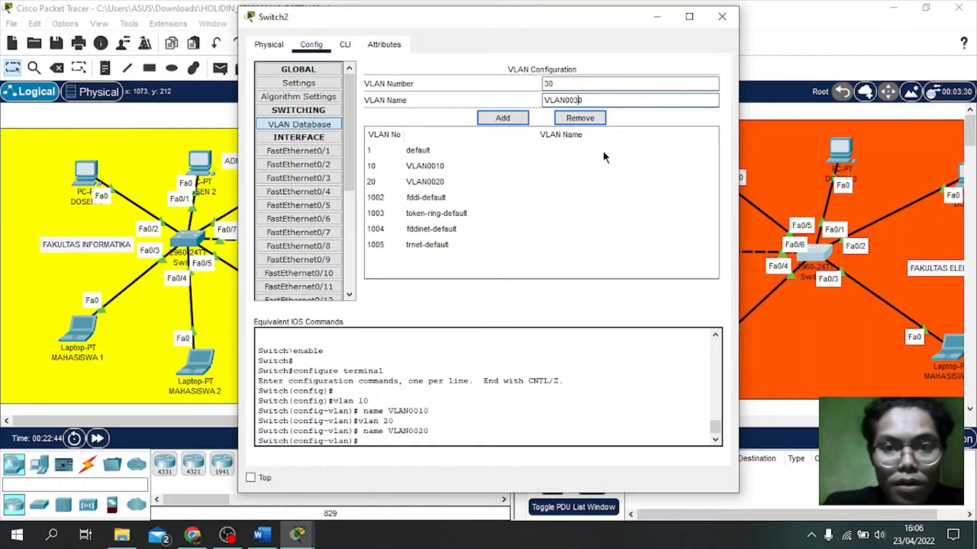
{"action": "left_click", "coordinate": [502, 118]}
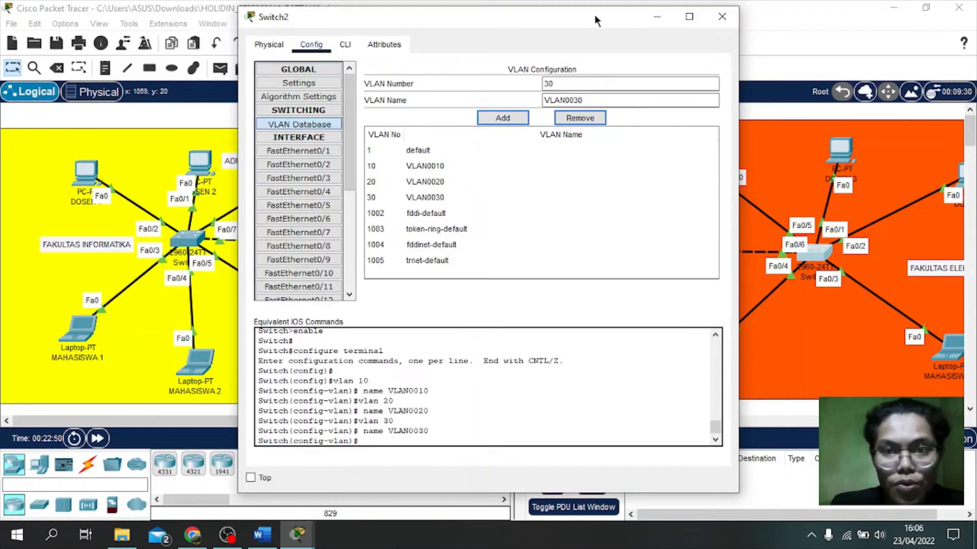
{"action": "left_click_drag", "start_coordinate": [594, 14], "coordinate": [461, 28]}
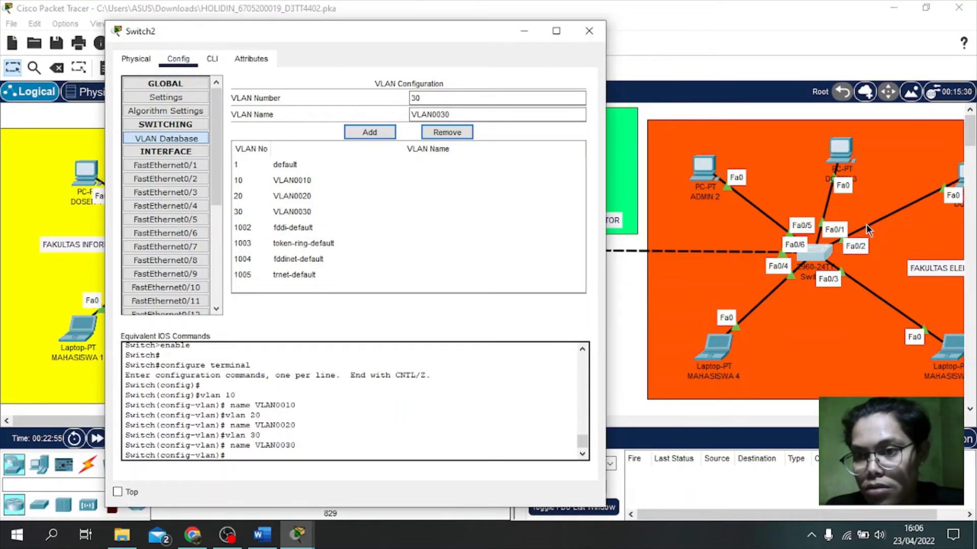
{"action": "left_click", "coordinate": [197, 169]}
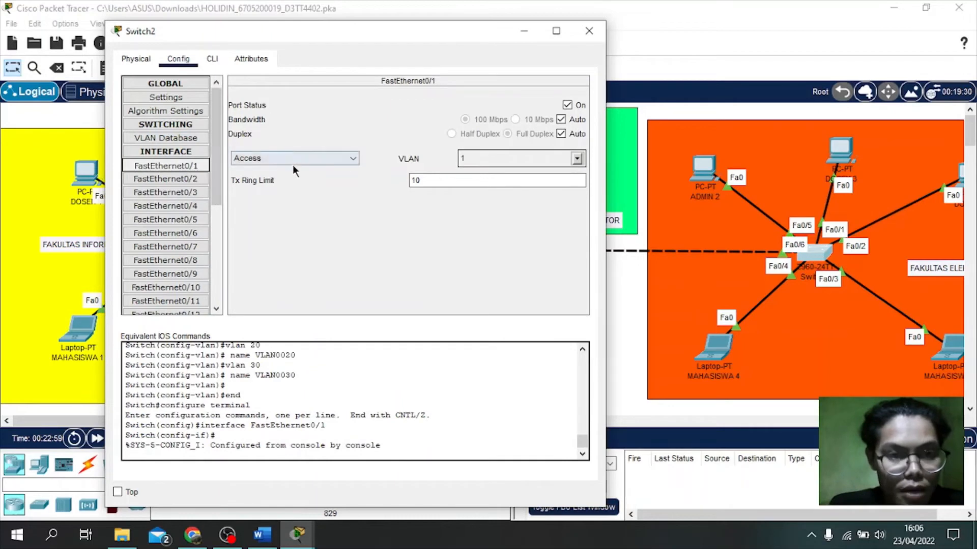
Step: Assign Switch2's FastEthernet0/1 and FastEthernet0/2 to VLAN 20
{"action": "left_click", "coordinate": [576, 158]}
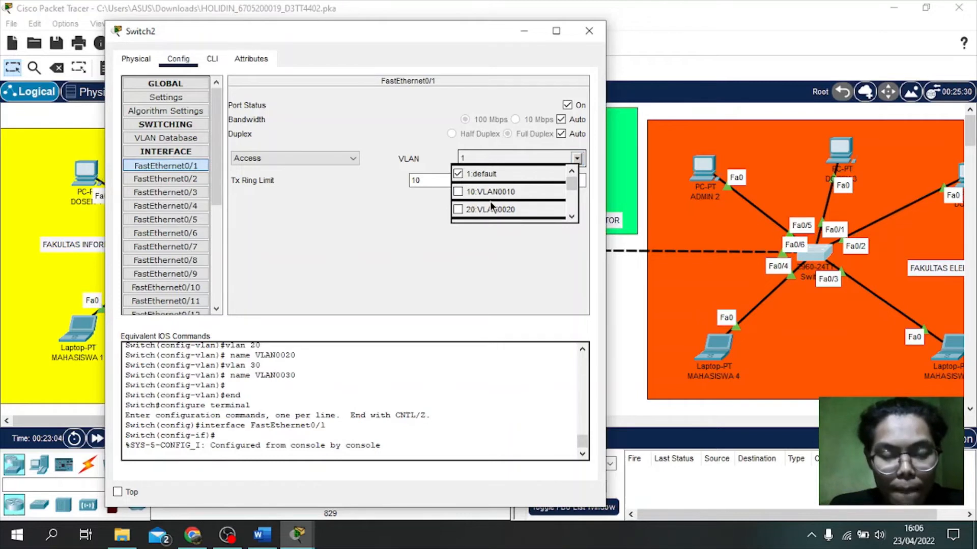
{"action": "left_click", "coordinate": [503, 210]}
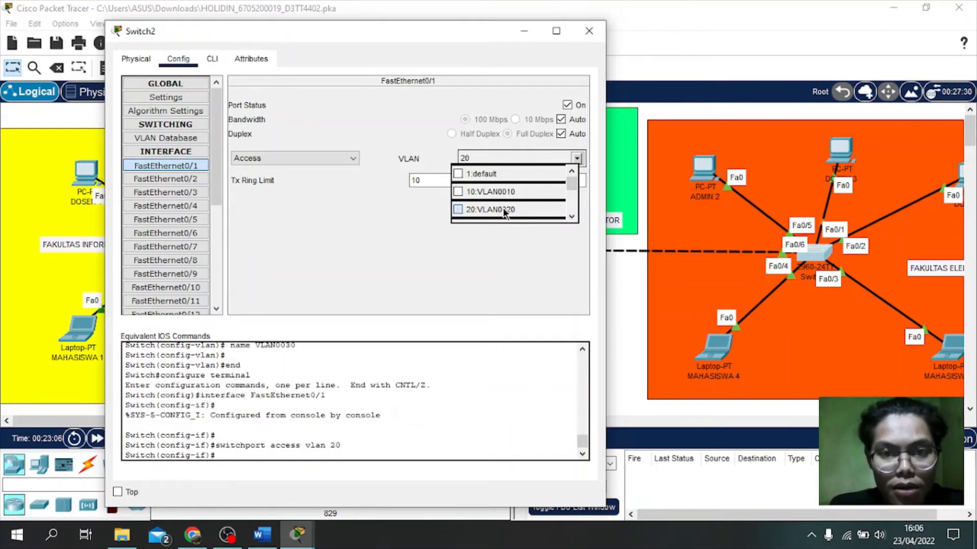
{"action": "left_click", "coordinate": [390, 207]}
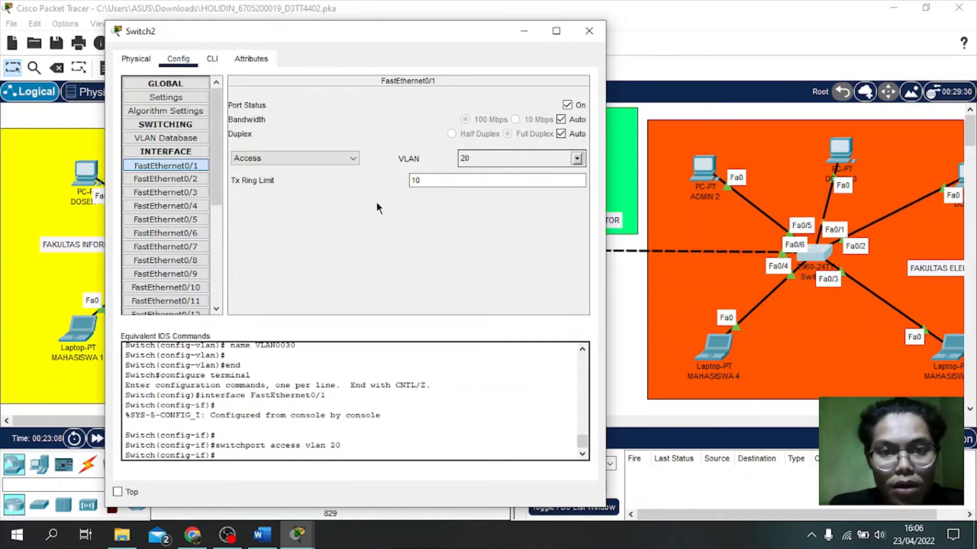
{"action": "left_click", "coordinate": [184, 178]}
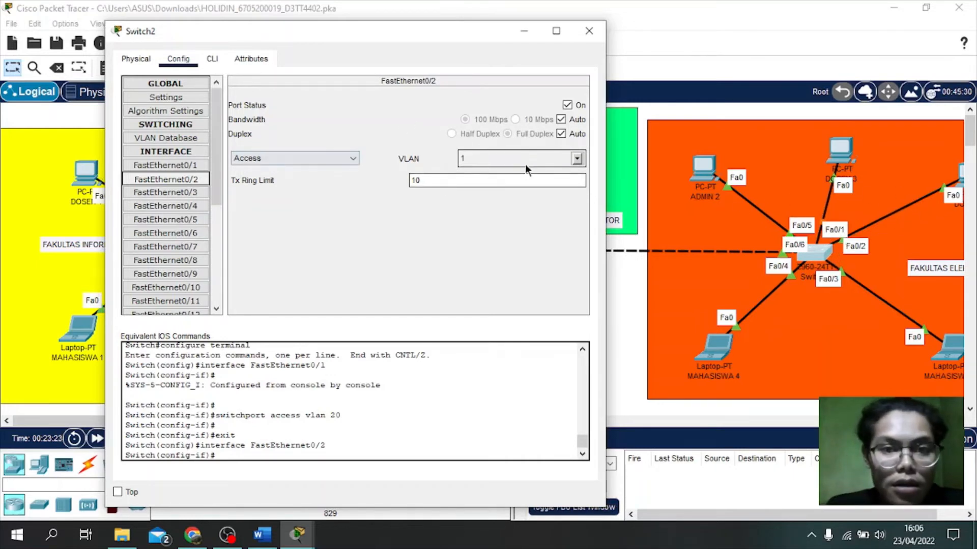
{"action": "left_click", "coordinate": [546, 161]}
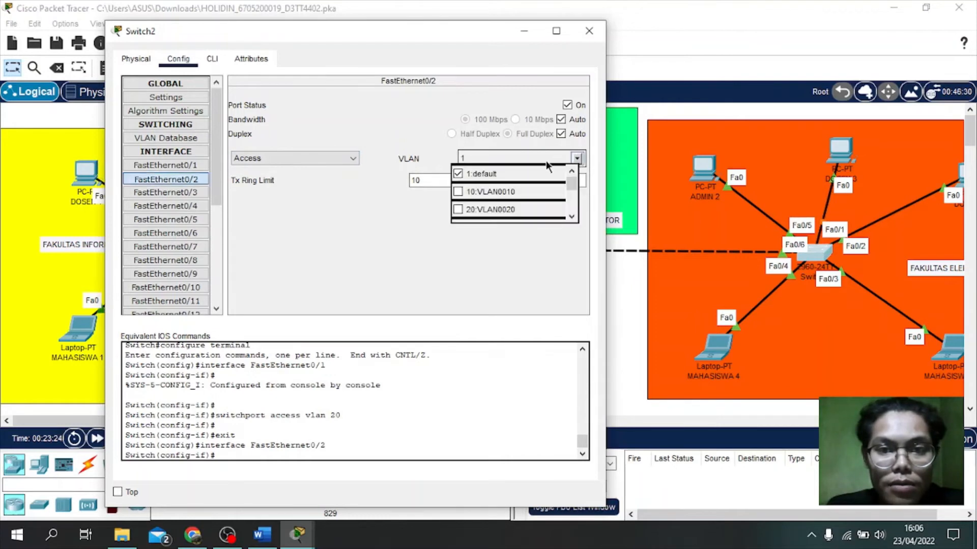
{"action": "left_click", "coordinate": [486, 209]}
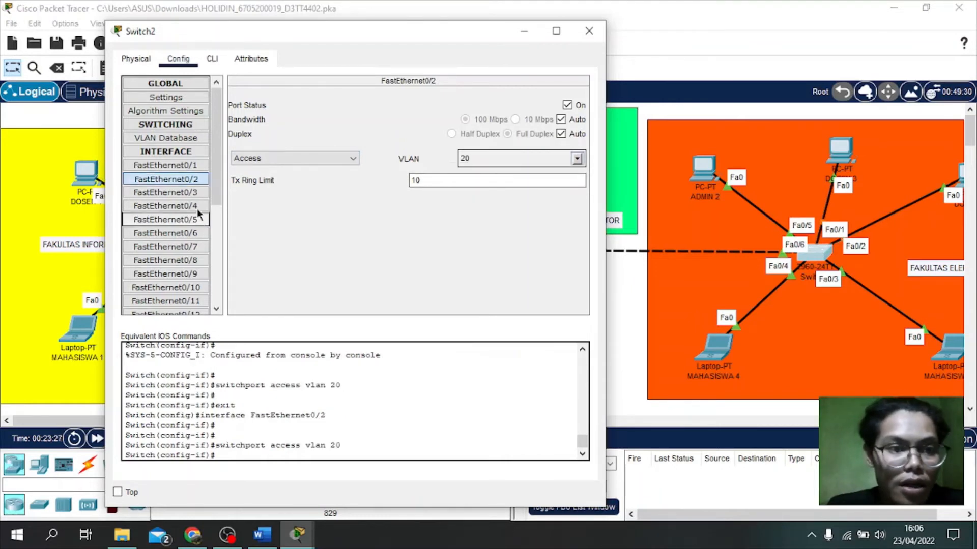
{"action": "left_click", "coordinate": [183, 196]}
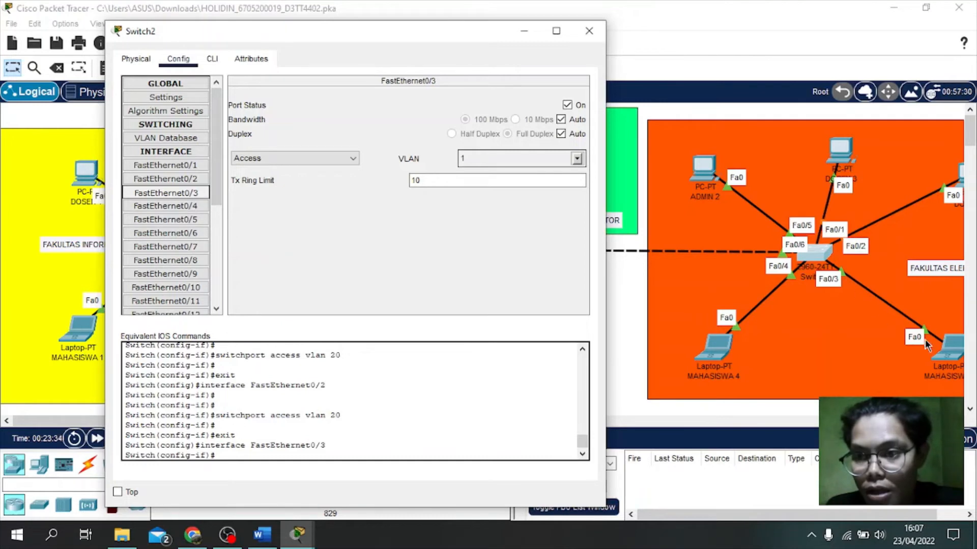
Step: Put Switch2's FastEthernet0/3 and FastEthernet0/4 on VLAN 10 (10:VLAN0010)
{"action": "left_click", "coordinate": [577, 160]}
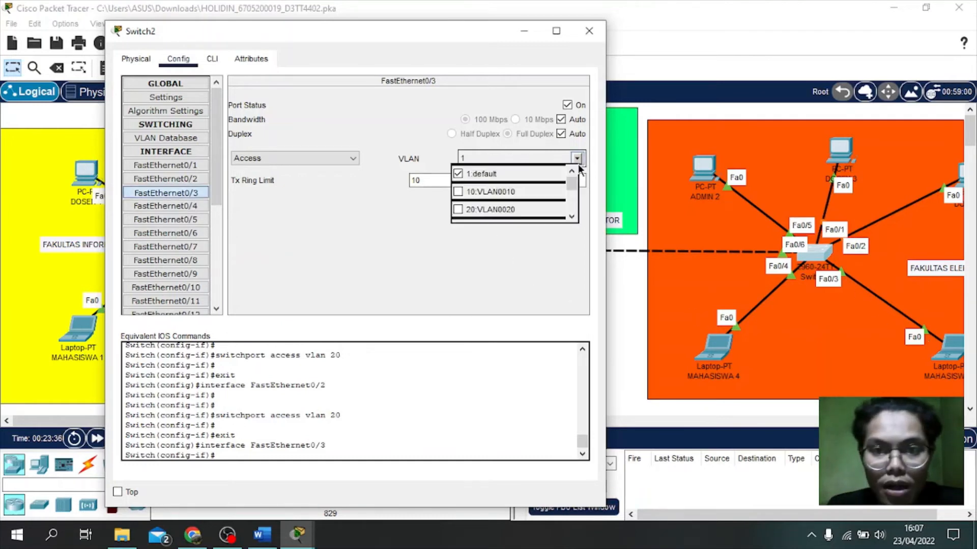
{"action": "left_click", "coordinate": [505, 190]}
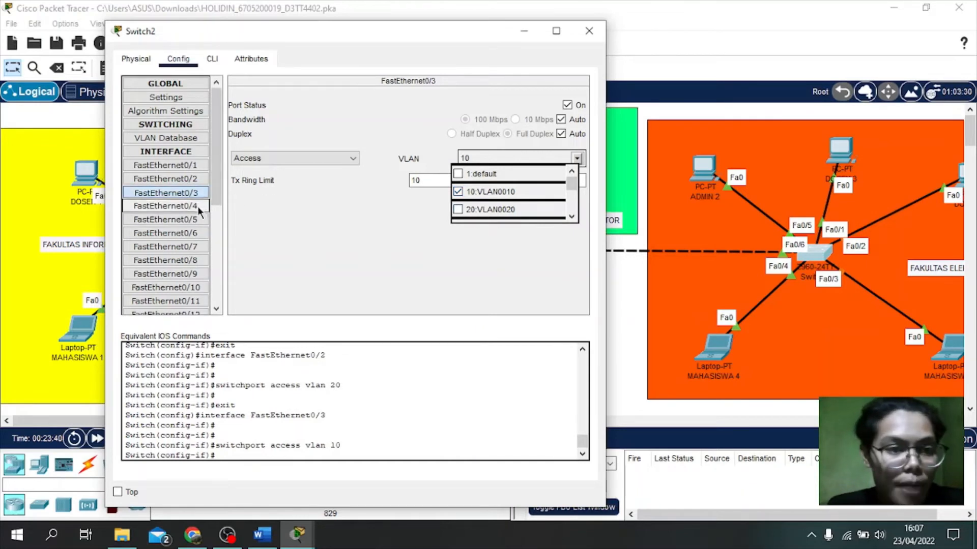
{"action": "left_click", "coordinate": [290, 214]}
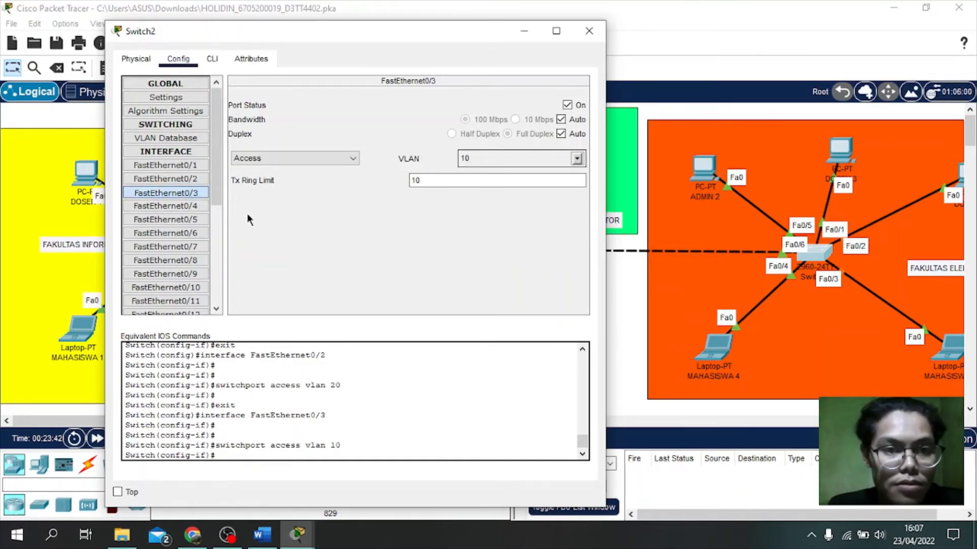
{"action": "left_click", "coordinate": [188, 209]}
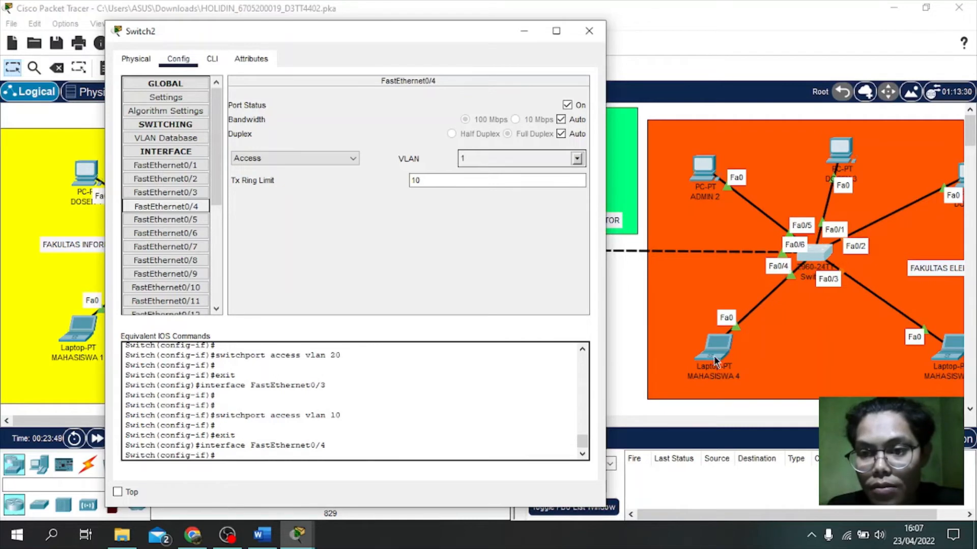
{"action": "left_click", "coordinate": [576, 159]}
{"action": "left_click", "coordinate": [498, 196]}
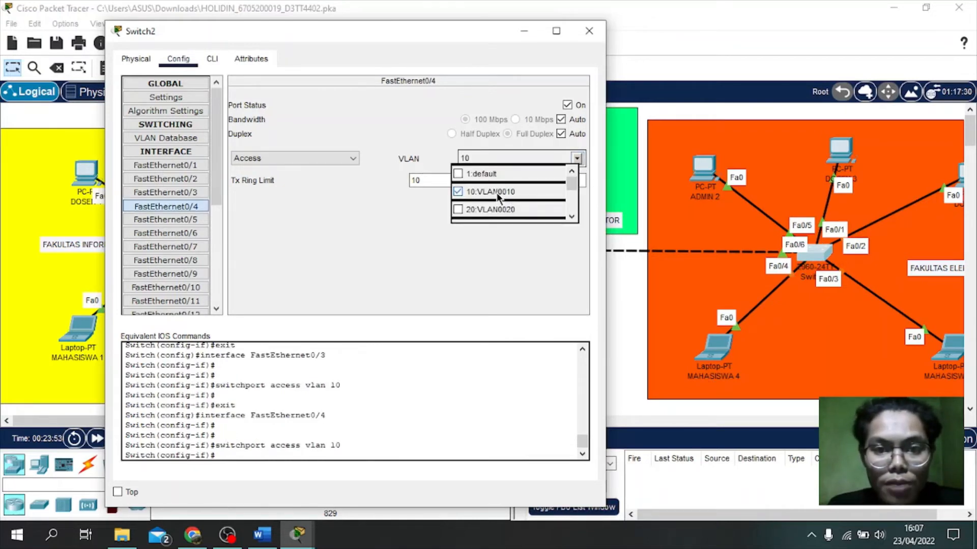
{"action": "left_click", "coordinate": [349, 218]}
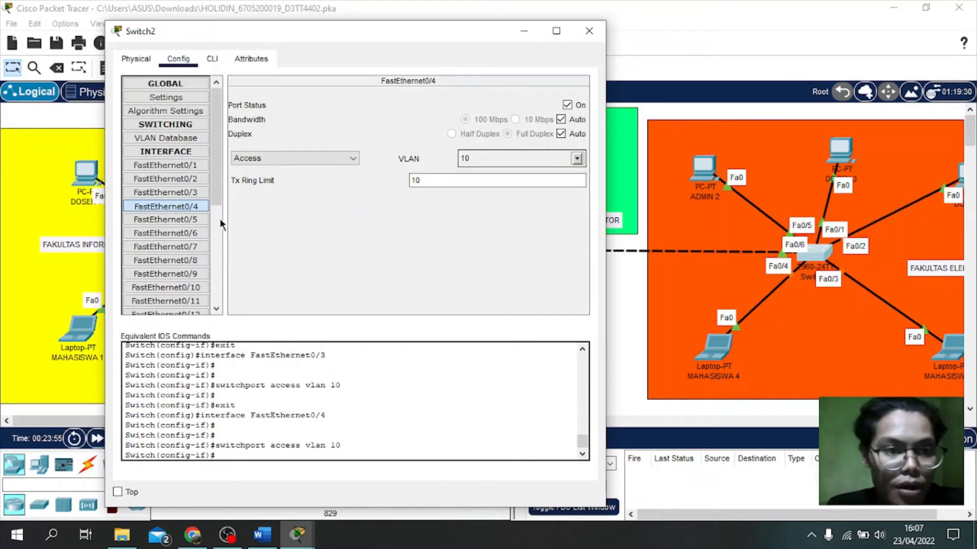
Step: Assign Switch2's FastEthernet0/5 to VLAN 30 (30:VLAN0030), leaving FastEthernet0/6 on VLAN 1
{"action": "left_click", "coordinate": [193, 218]}
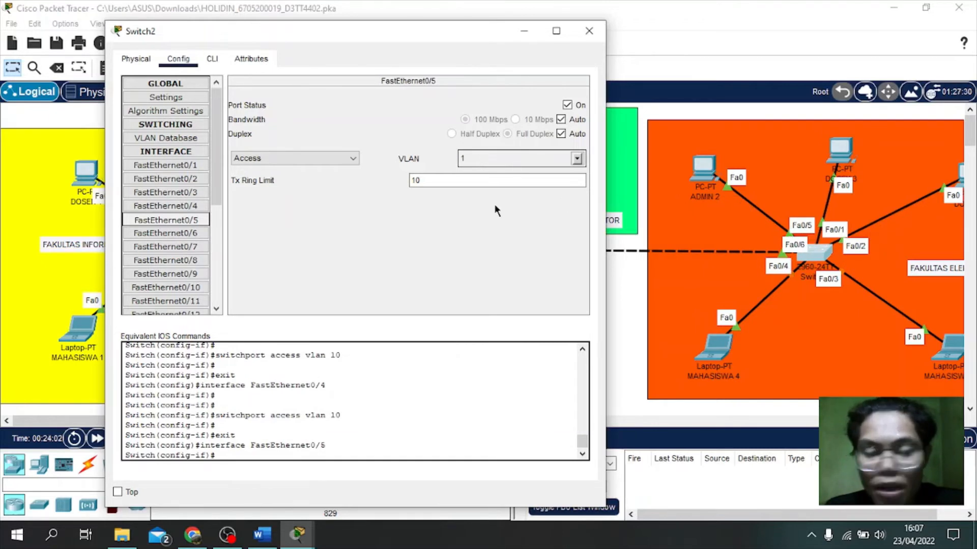
{"action": "left_click", "coordinate": [576, 160]}
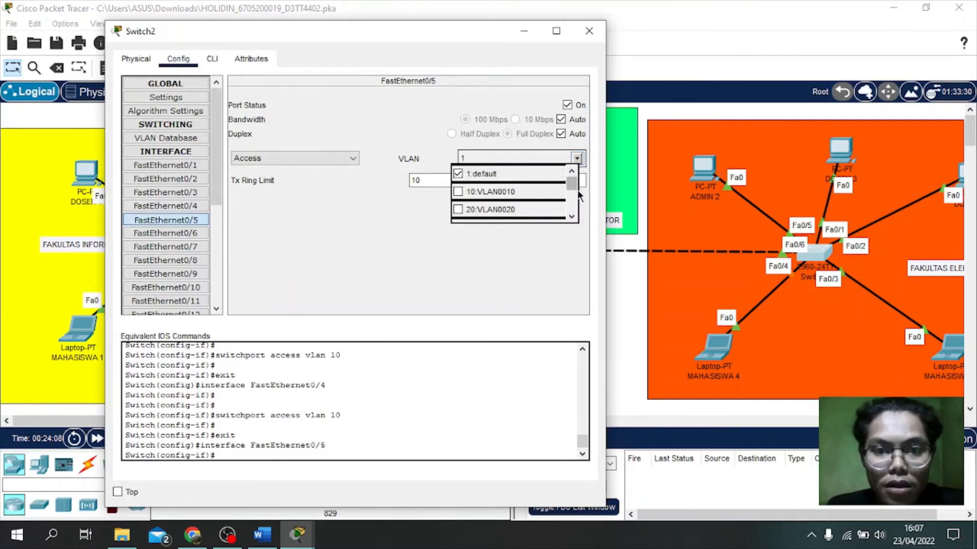
{"action": "scroll", "coordinate": [572, 188], "scroll_direction": "down", "scroll_amount": 2}
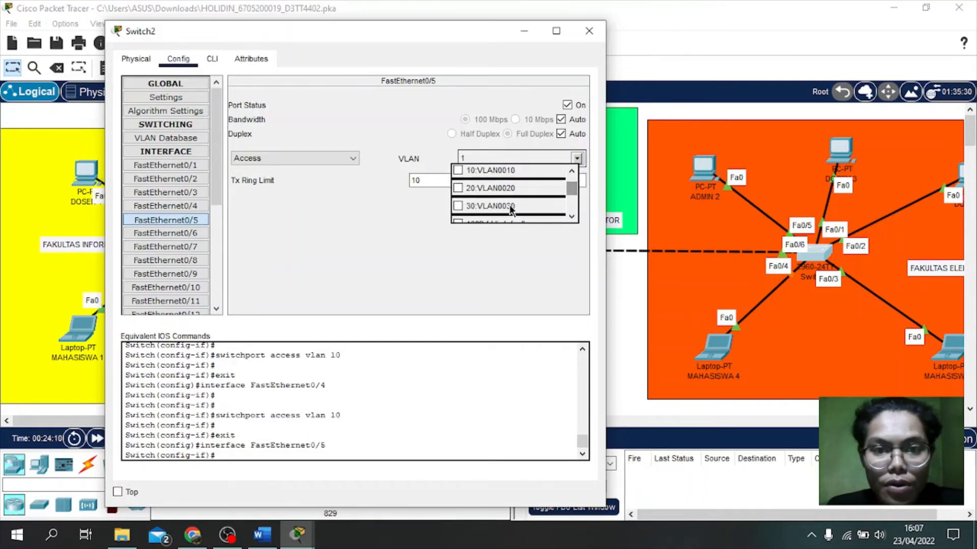
{"action": "left_click", "coordinate": [511, 206]}
{"action": "left_click", "coordinate": [360, 235]}
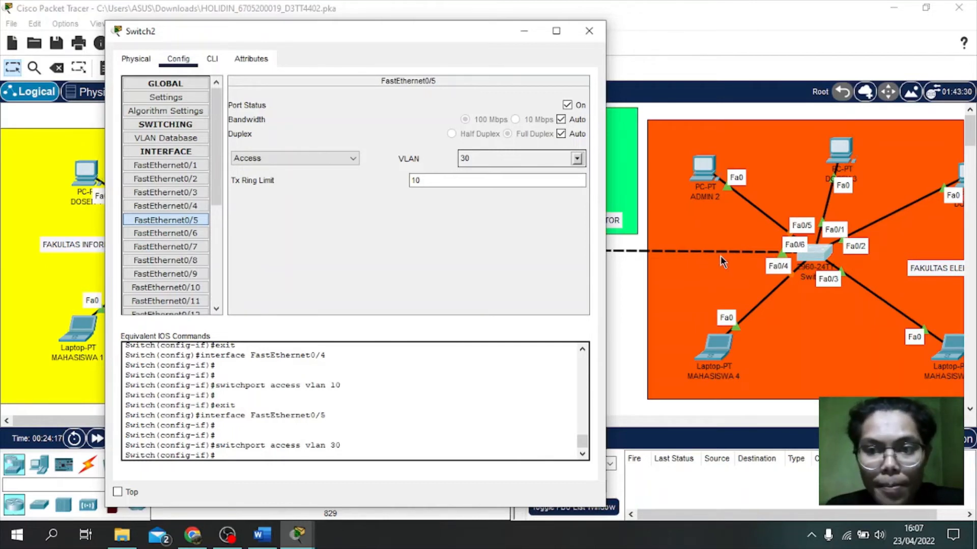
{"action": "left_click", "coordinate": [190, 234]}
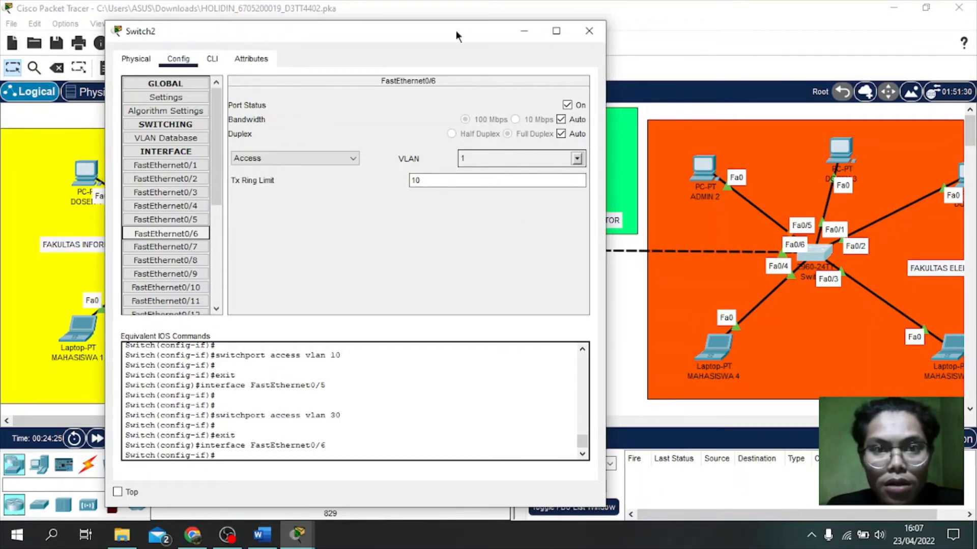
{"action": "left_click_drag", "start_coordinate": [456, 29], "coordinate": [349, 95]}
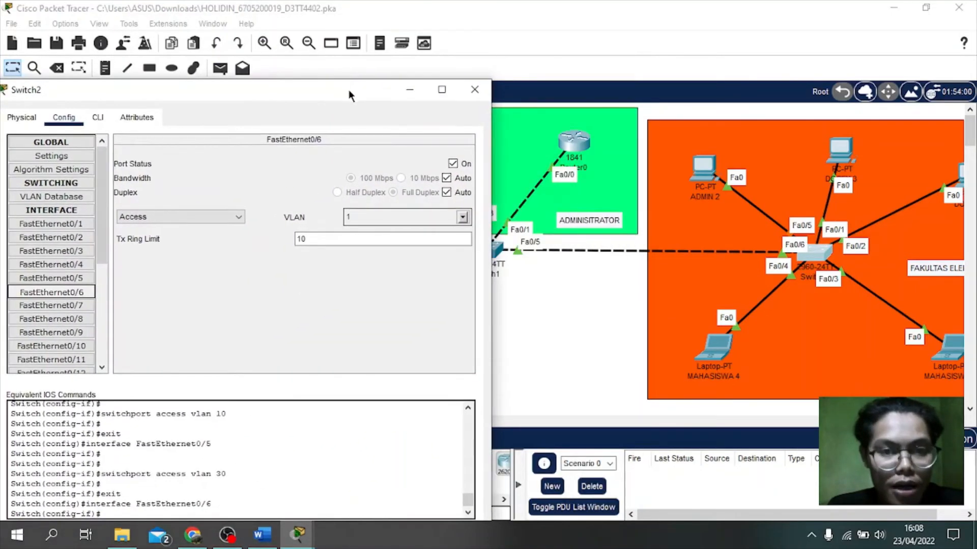
Step: Close Switch2, then set Switch0's FastEthernet0/6 to Trunk mode and close Switch0's settings
{"action": "left_click", "coordinate": [474, 90]}
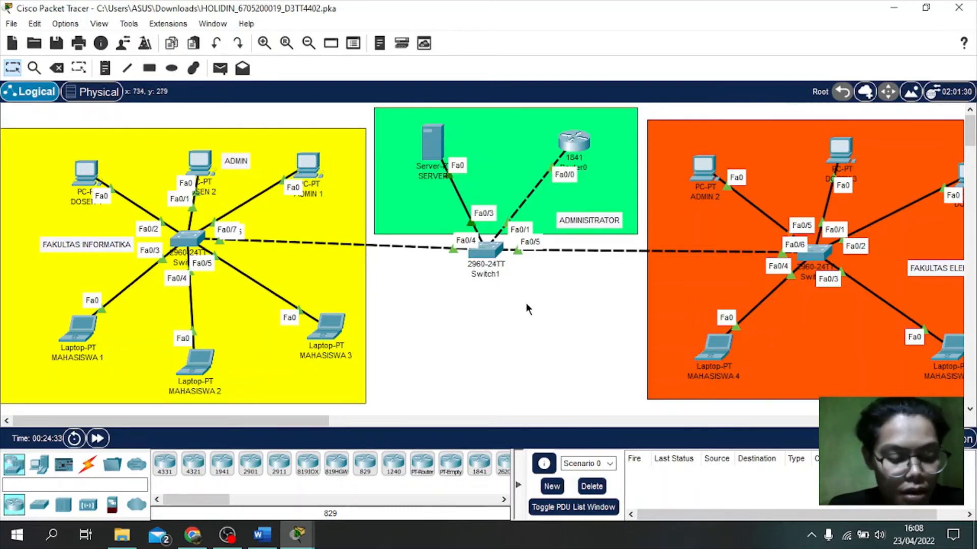
{"action": "left_click", "coordinate": [187, 243]}
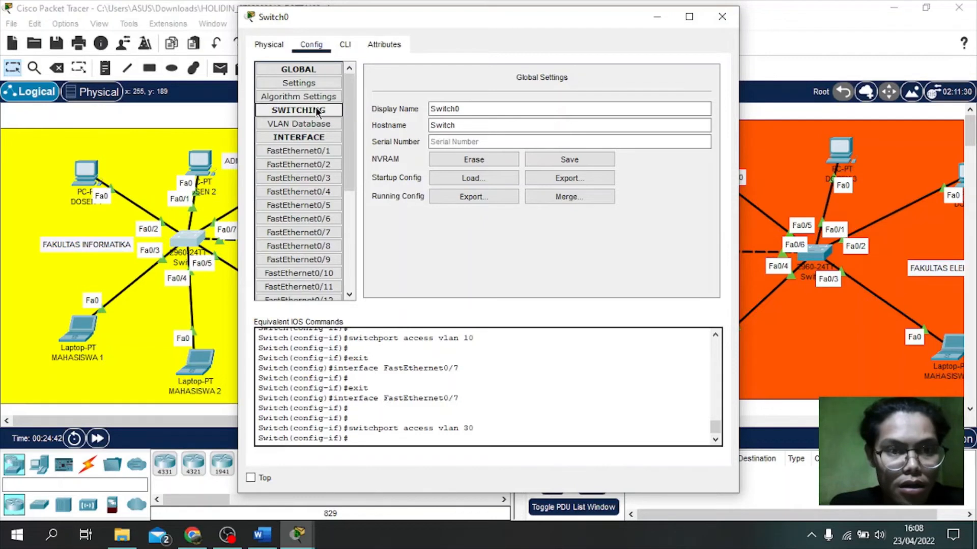
{"action": "left_click", "coordinate": [307, 124]}
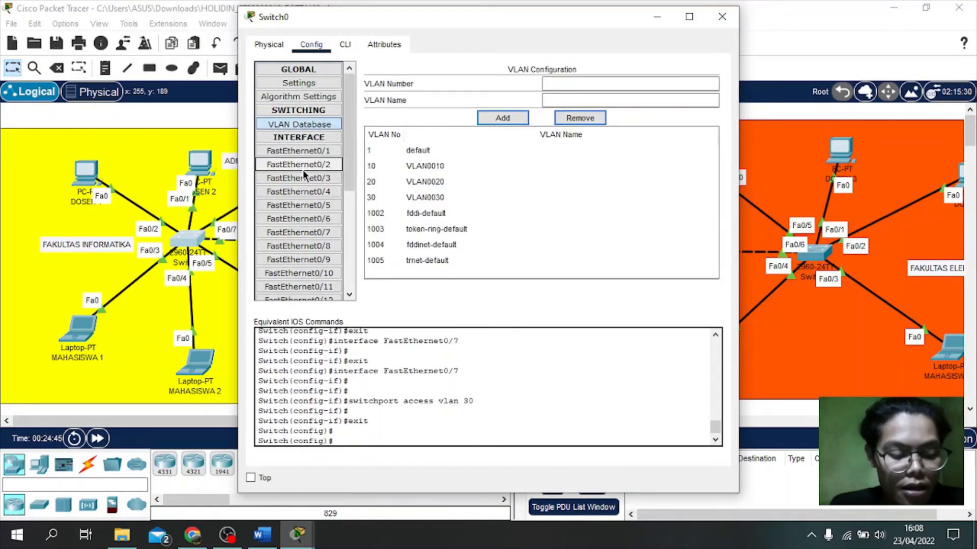
{"action": "left_click", "coordinate": [316, 220]}
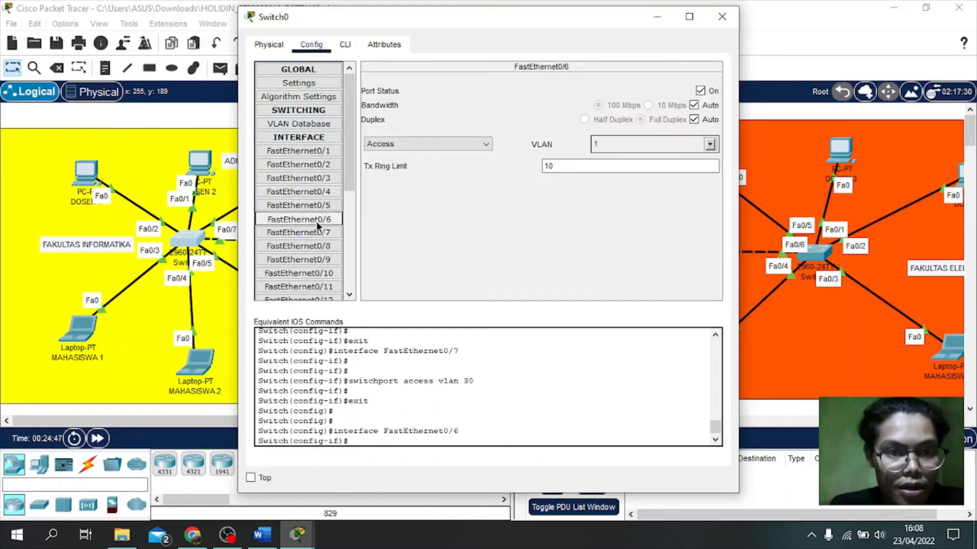
{"action": "left_click", "coordinate": [471, 146]}
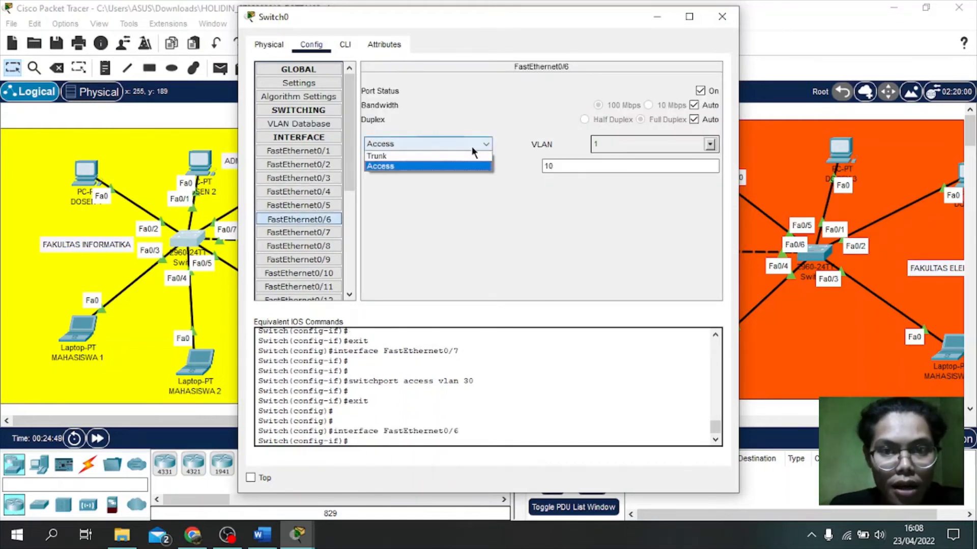
{"action": "left_click", "coordinate": [413, 155]}
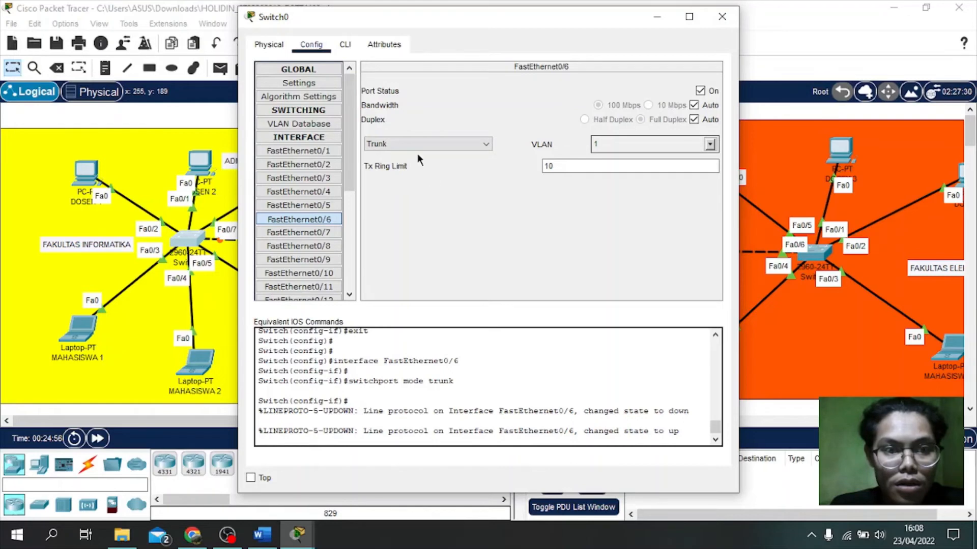
{"action": "left_click_drag", "start_coordinate": [408, 30], "coordinate": [480, 25]}
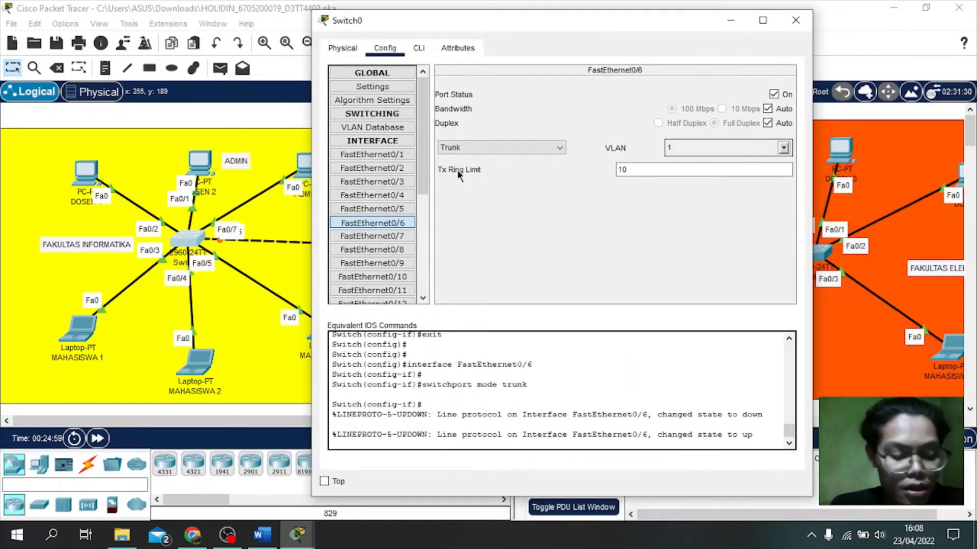
{"action": "left_click", "coordinate": [796, 19]}
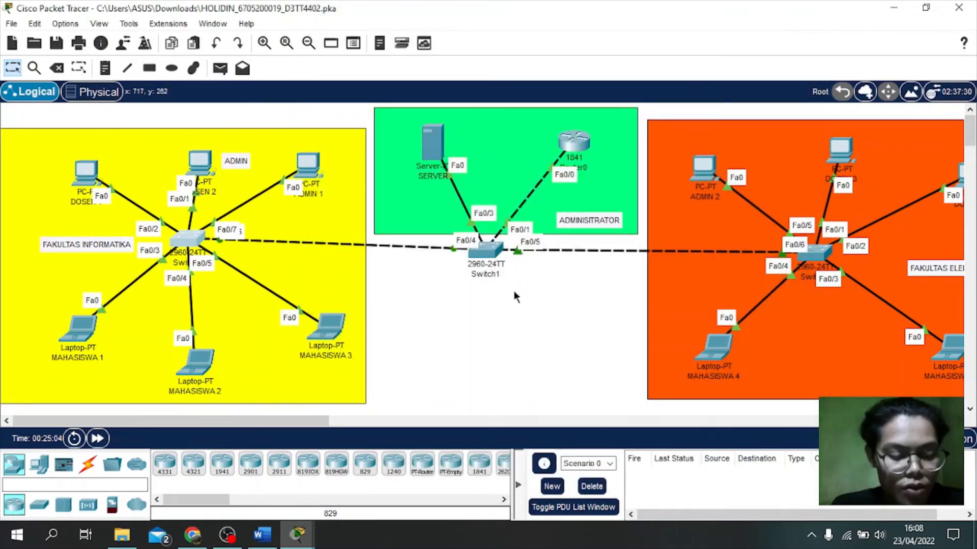
Step: Set Switch1's FastEthernet0/4 to Trunk mode and close Switch1's settings
{"action": "left_click", "coordinate": [487, 250]}
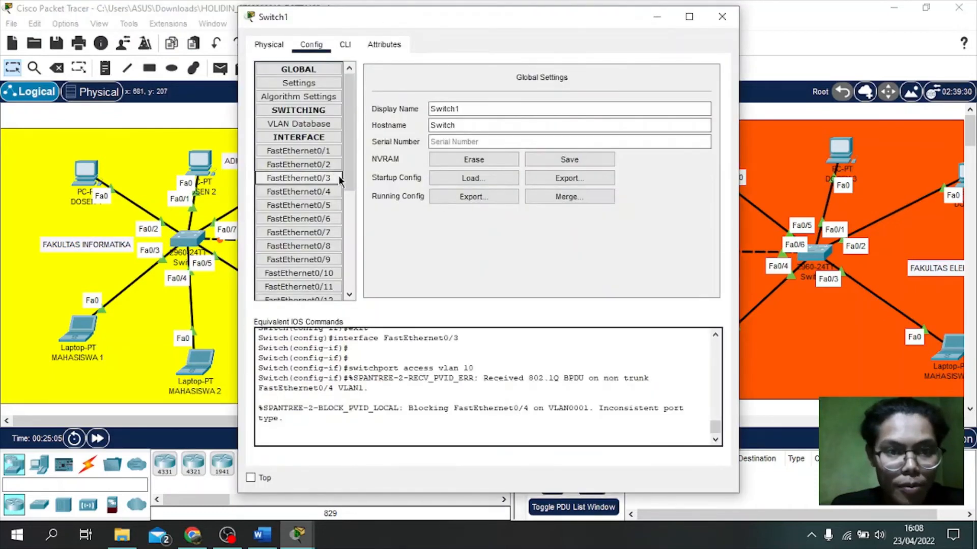
{"action": "left_click", "coordinate": [313, 196]}
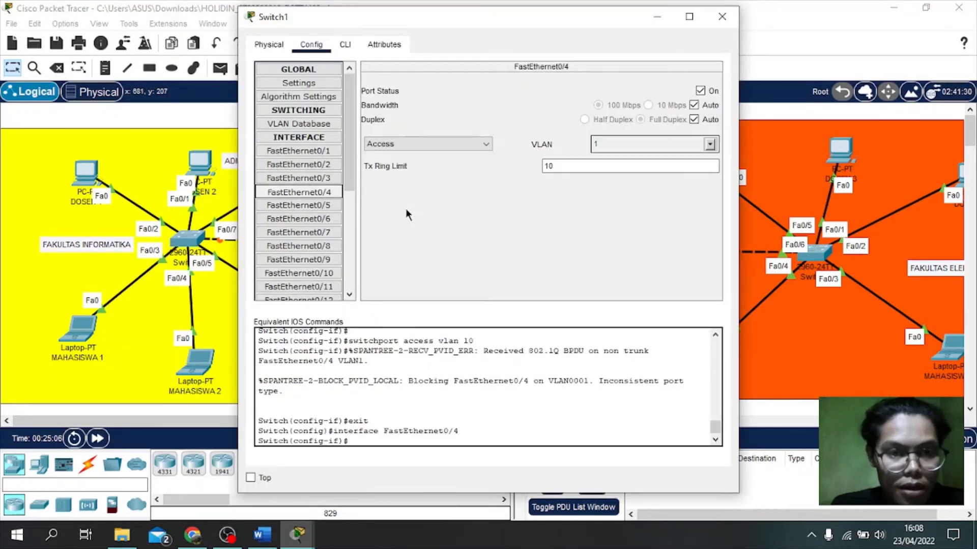
{"action": "left_click", "coordinate": [481, 144]}
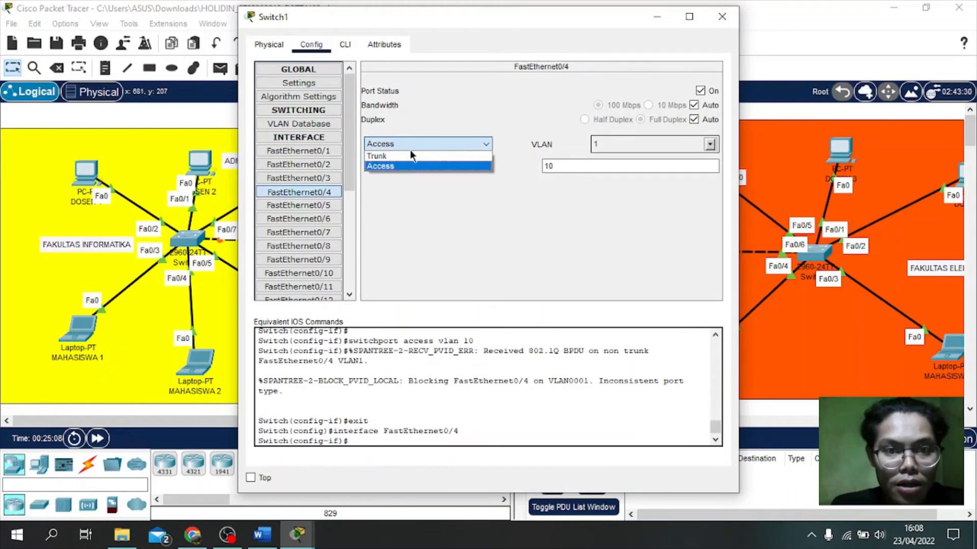
{"action": "left_click", "coordinate": [397, 155]}
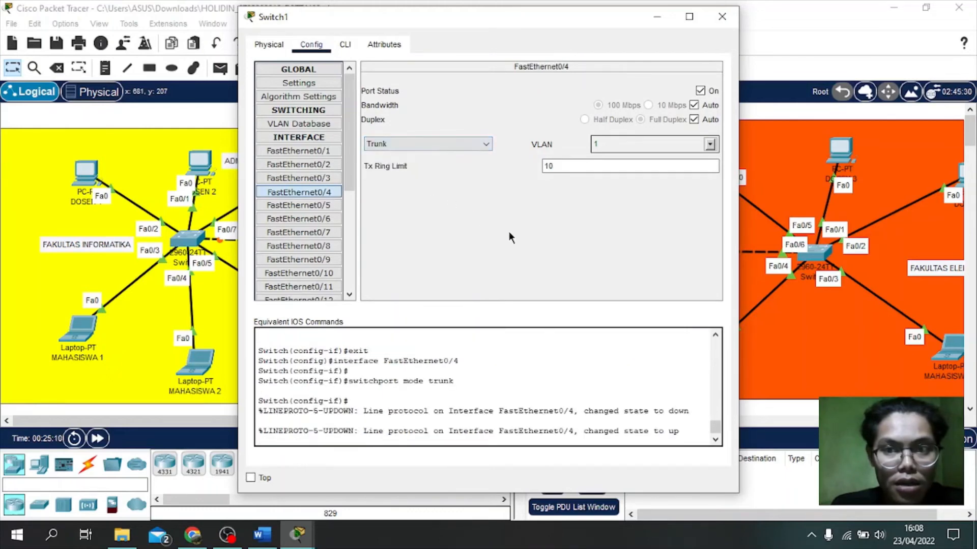
{"action": "left_click", "coordinate": [722, 16]}
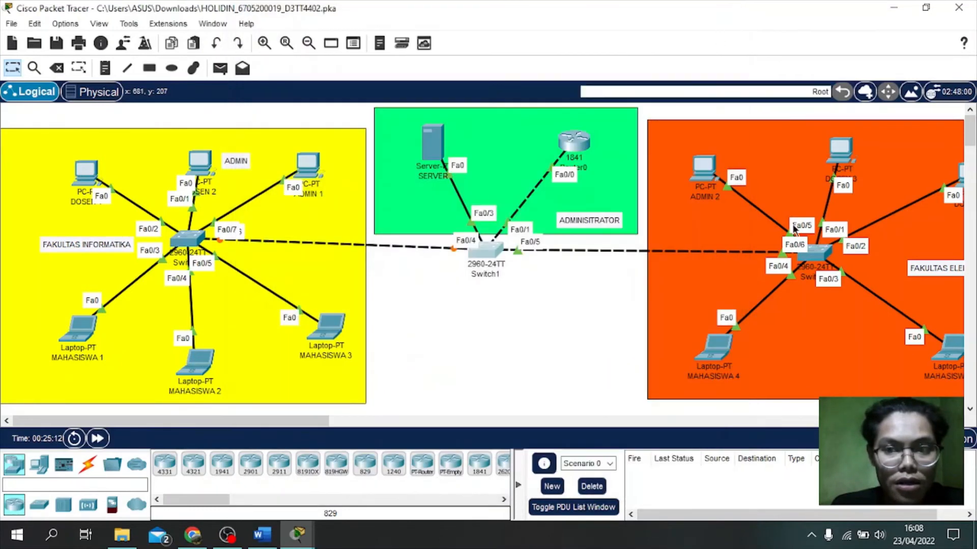
Step: Set Switch2's FastEthernet0/6 to Trunk mode and close Switch2's settings
{"action": "left_click", "coordinate": [820, 259]}
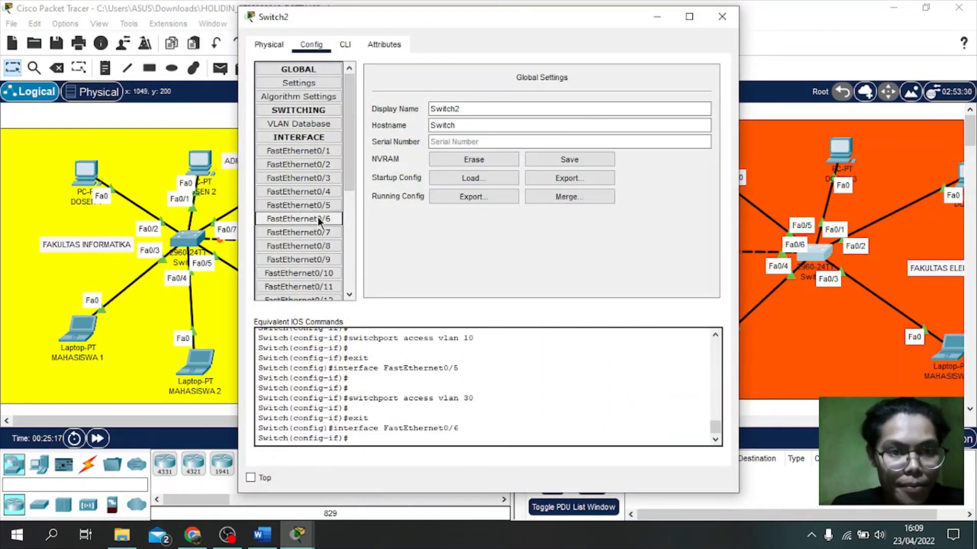
{"action": "left_click", "coordinate": [304, 216]}
{"action": "left_click", "coordinate": [451, 144]}
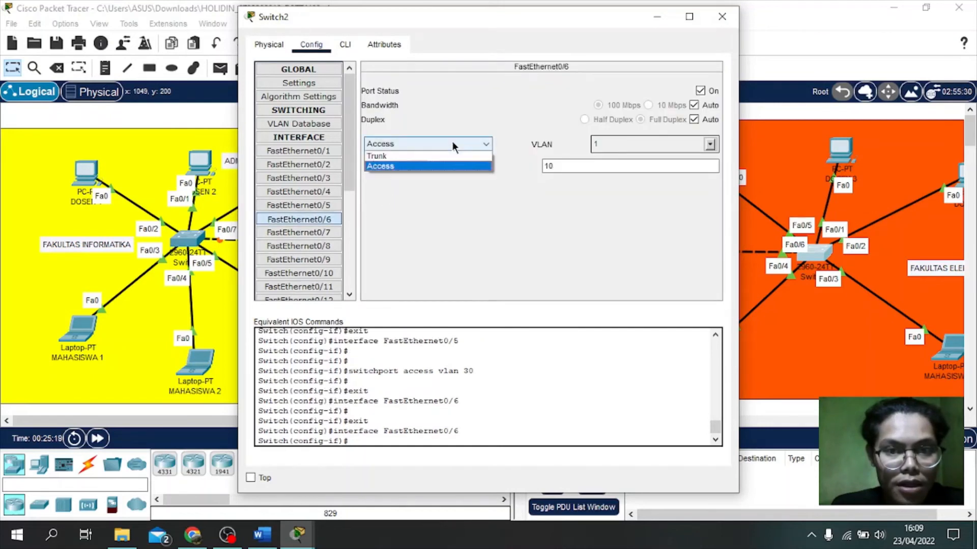
{"action": "left_click", "coordinate": [420, 154]}
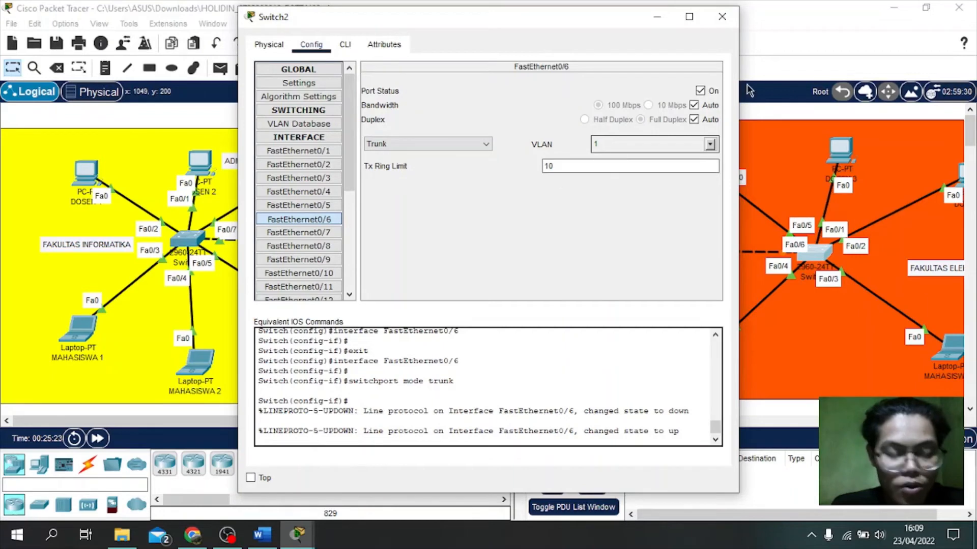
{"action": "left_click", "coordinate": [724, 28]}
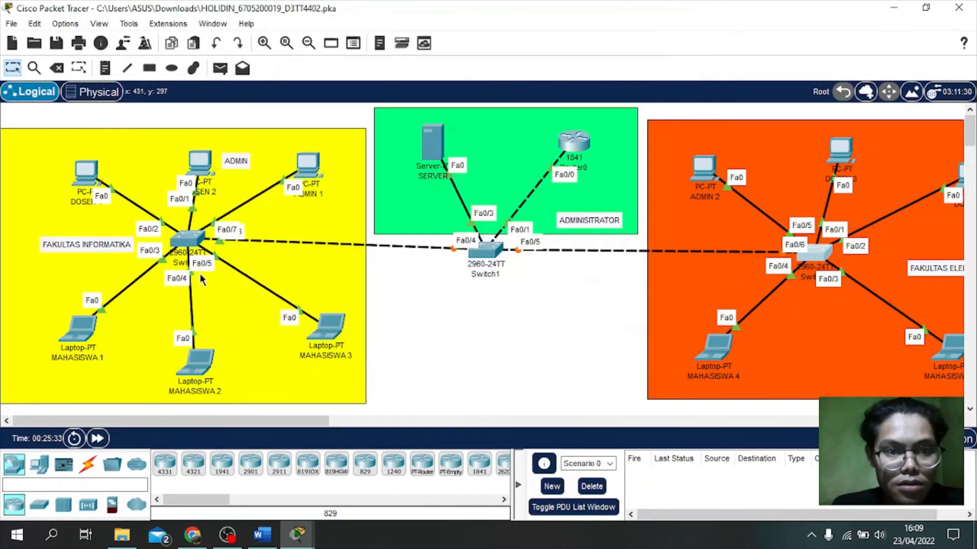
Step: Check that Switch0's FastEthernet0/7 is an access port on VLAN 30, then show the activity instructions
{"action": "left_click", "coordinate": [187, 237]}
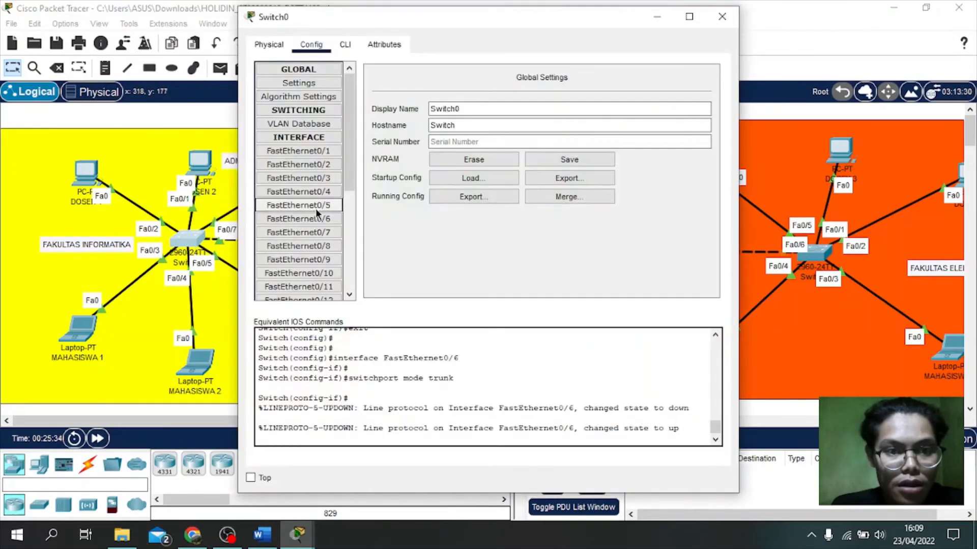
{"action": "left_click", "coordinate": [324, 236]}
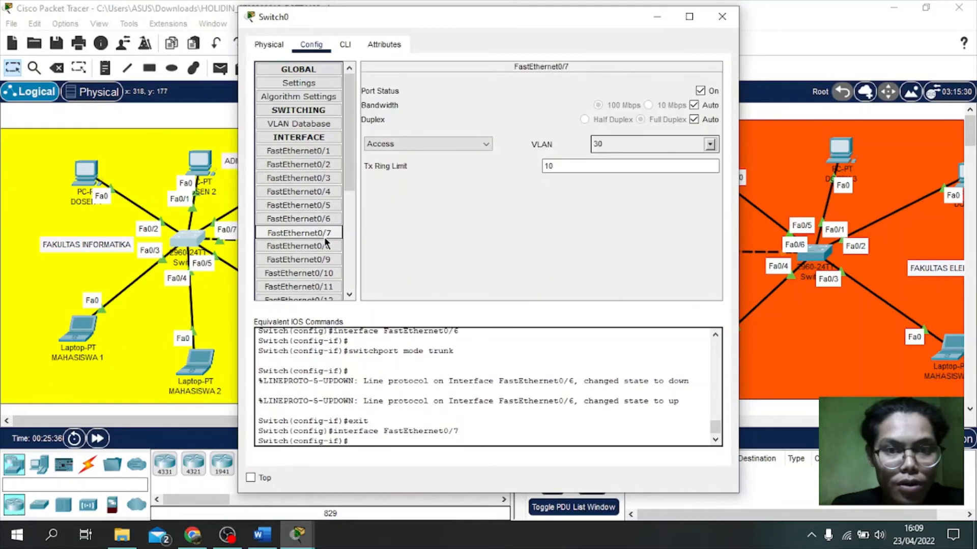
{"action": "left_click", "coordinate": [721, 17]}
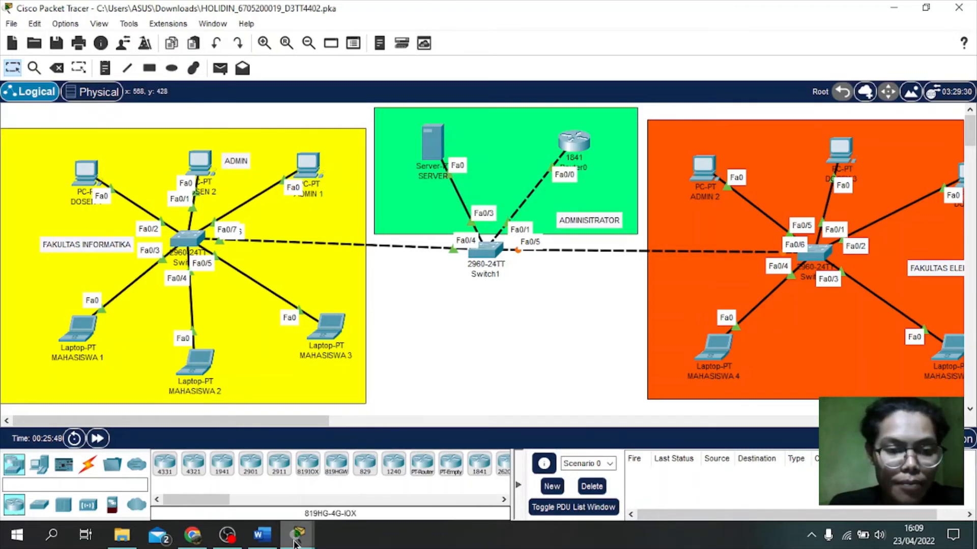
{"action": "mouse_move", "coordinate": [305, 533]}
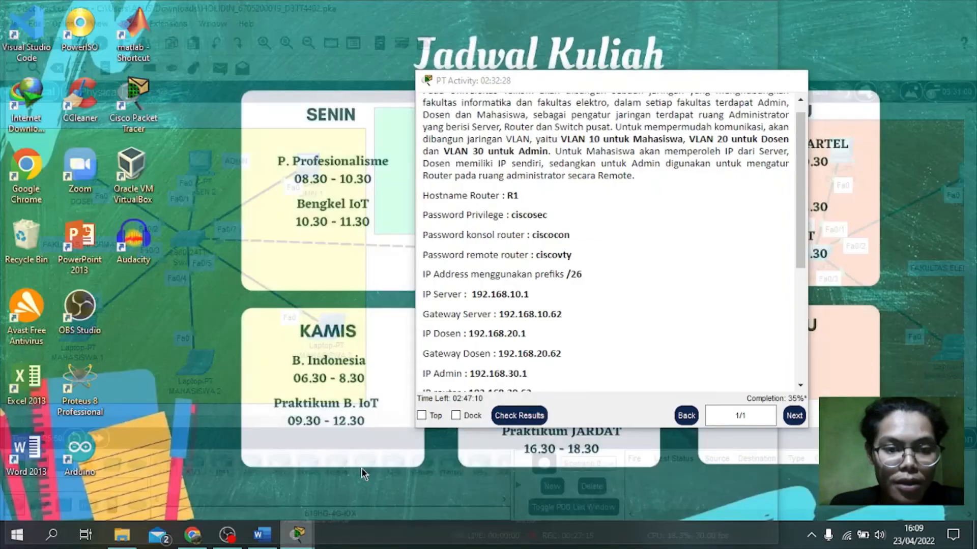
{"action": "left_click", "coordinate": [361, 467]}
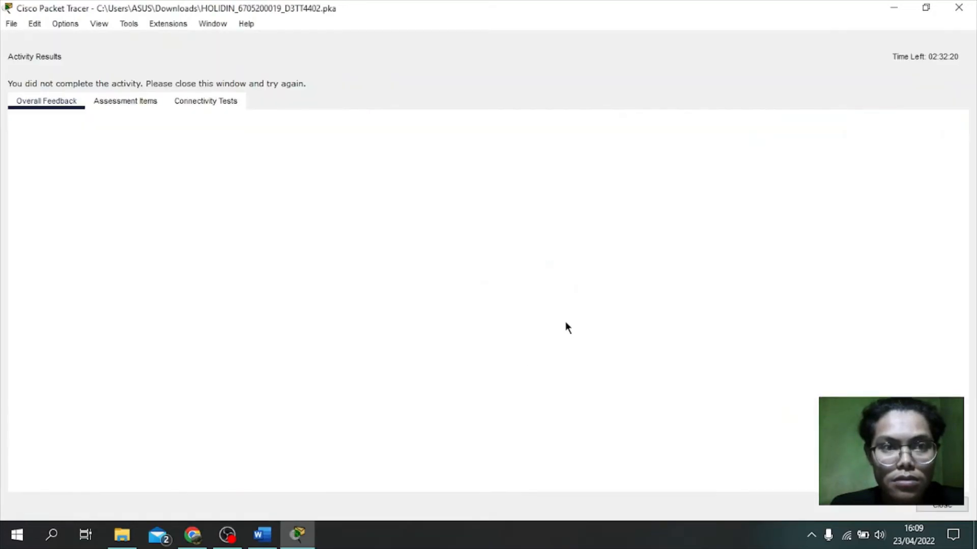
{"action": "left_click", "coordinate": [923, 11]}
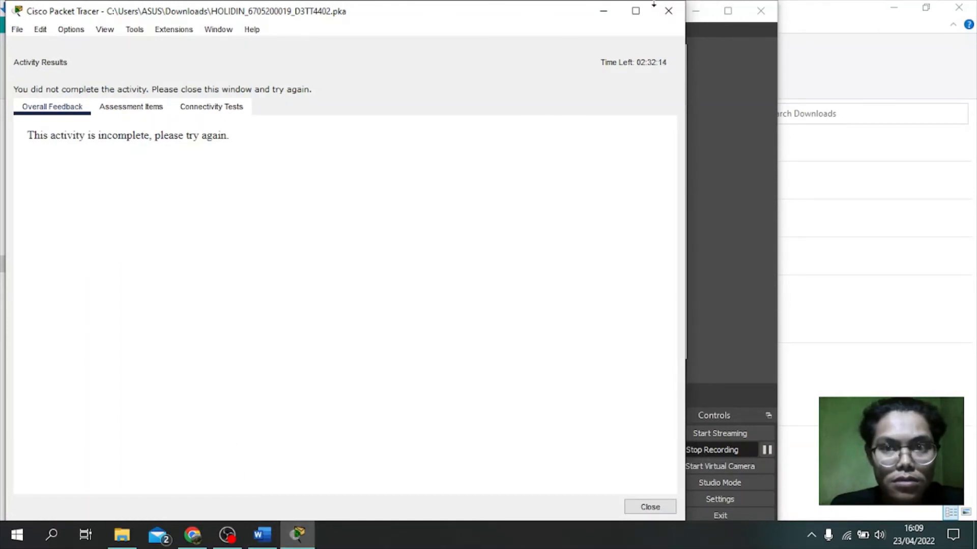
{"action": "left_click", "coordinate": [635, 11]}
{"action": "left_click", "coordinate": [122, 100]}
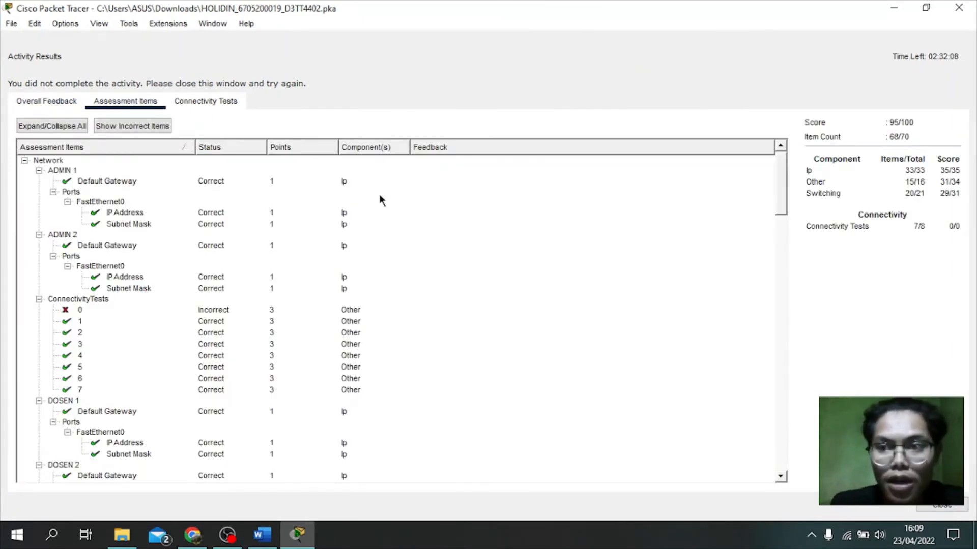
{"action": "scroll", "coordinate": [94, 262], "scroll_direction": "down", "scroll_amount": 2}
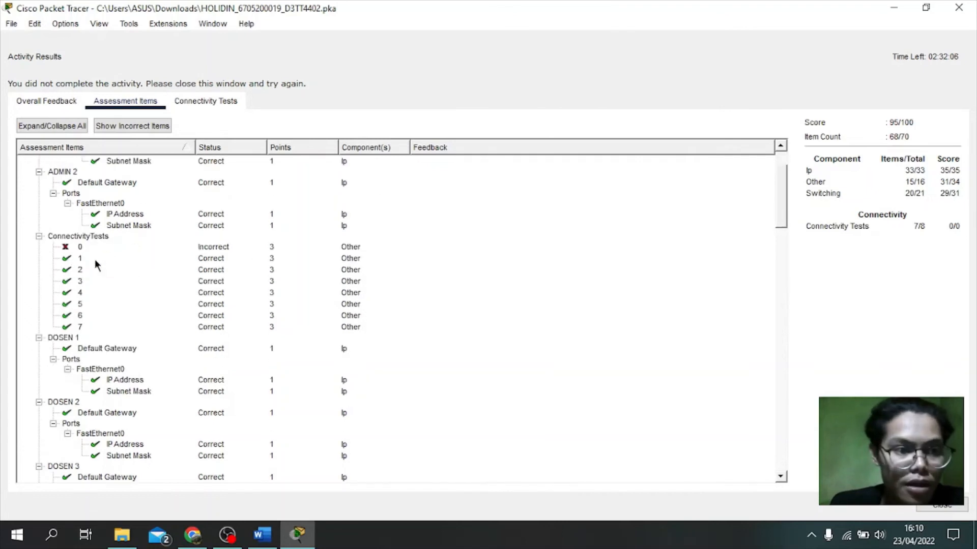
{"action": "scroll", "coordinate": [105, 258], "scroll_direction": "down", "scroll_amount": 8}
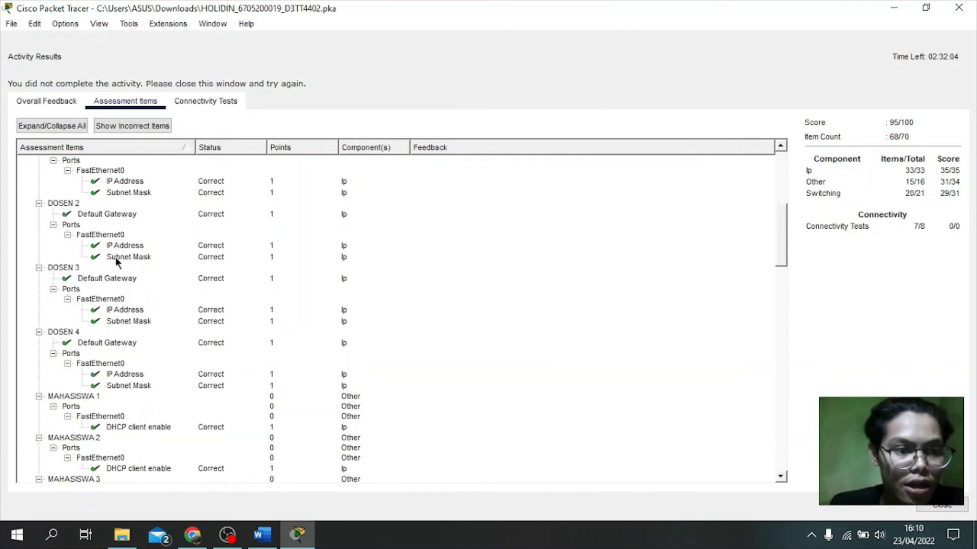
{"action": "scroll", "coordinate": [119, 256], "scroll_direction": "down", "scroll_amount": 6}
{"action": "scroll", "coordinate": [124, 253], "scroll_direction": "up", "scroll_amount": 10}
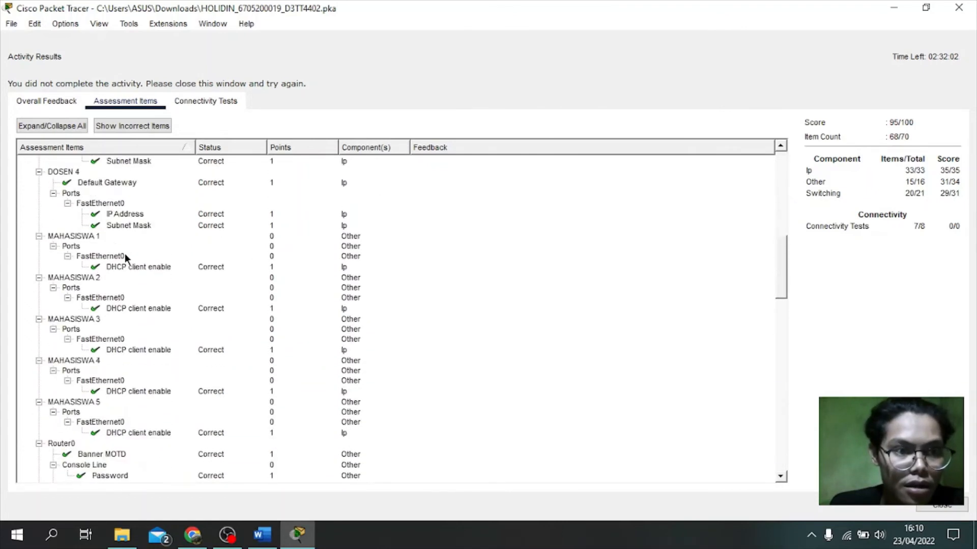
{"action": "scroll", "coordinate": [137, 229], "scroll_direction": "up", "scroll_amount": 4}
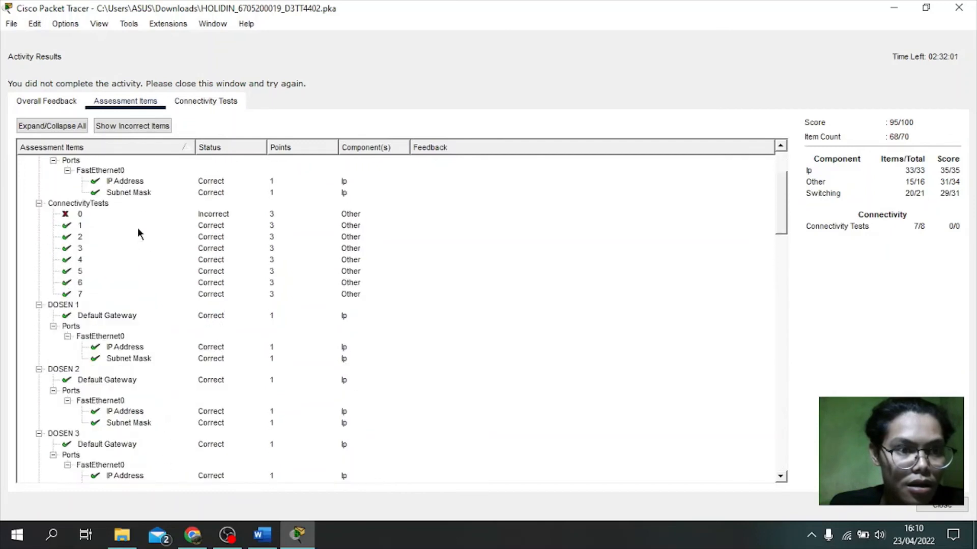
{"action": "left_click", "coordinate": [123, 126]}
{"action": "scroll", "coordinate": [77, 175], "scroll_direction": "up", "scroll_amount": 2}
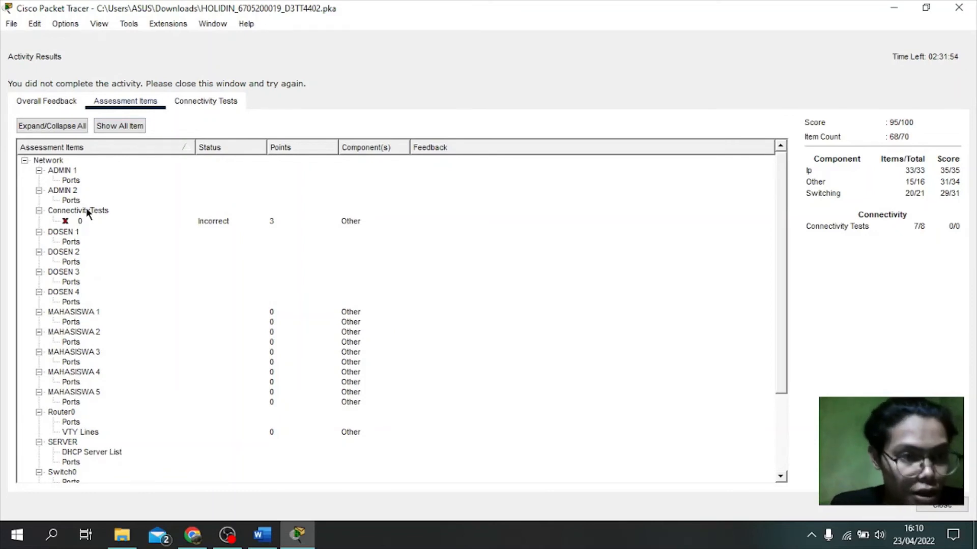
{"action": "left_click", "coordinate": [52, 126]}
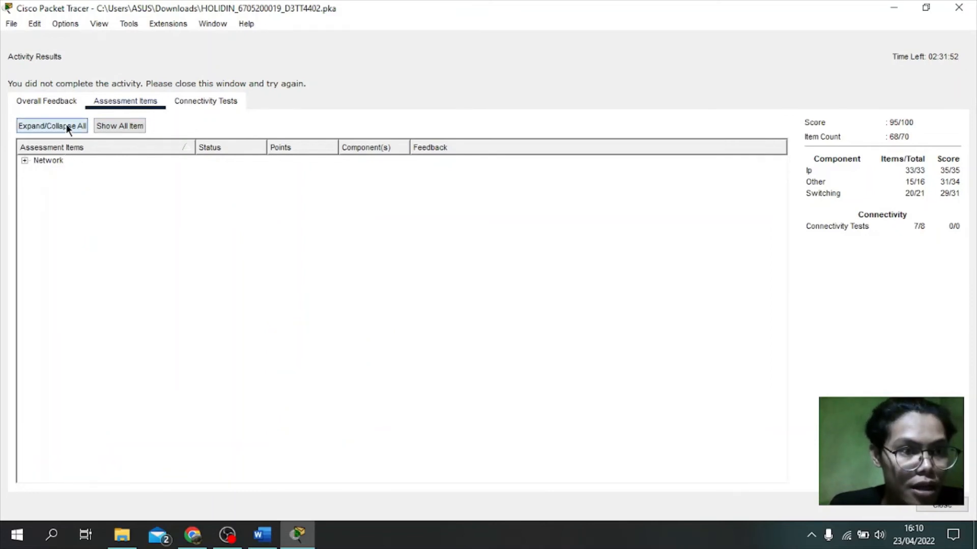
{"action": "left_click", "coordinate": [66, 123]}
{"action": "left_click", "coordinate": [105, 125]}
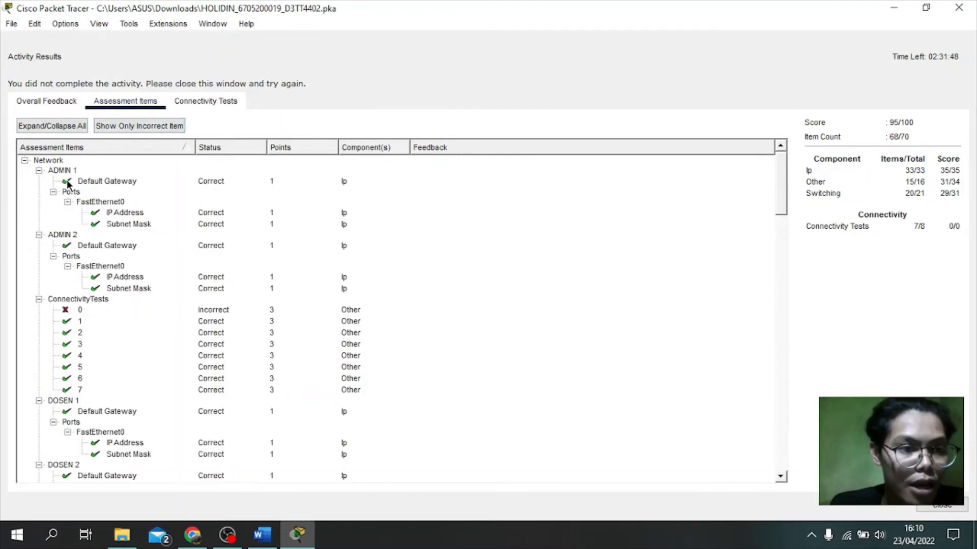
{"action": "scroll", "coordinate": [106, 277], "scroll_direction": "down", "scroll_amount": 20}
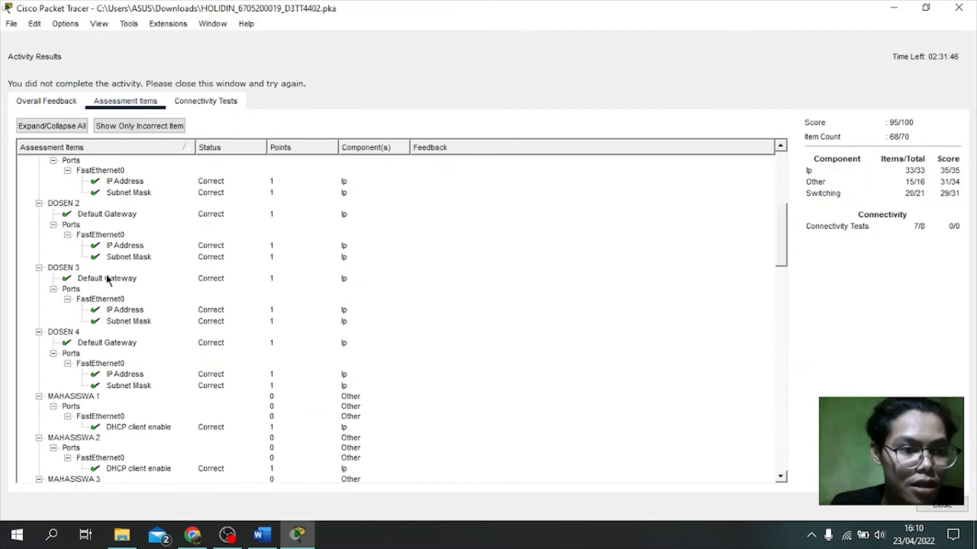
{"action": "scroll", "coordinate": [105, 274], "scroll_direction": "down", "scroll_amount": 15}
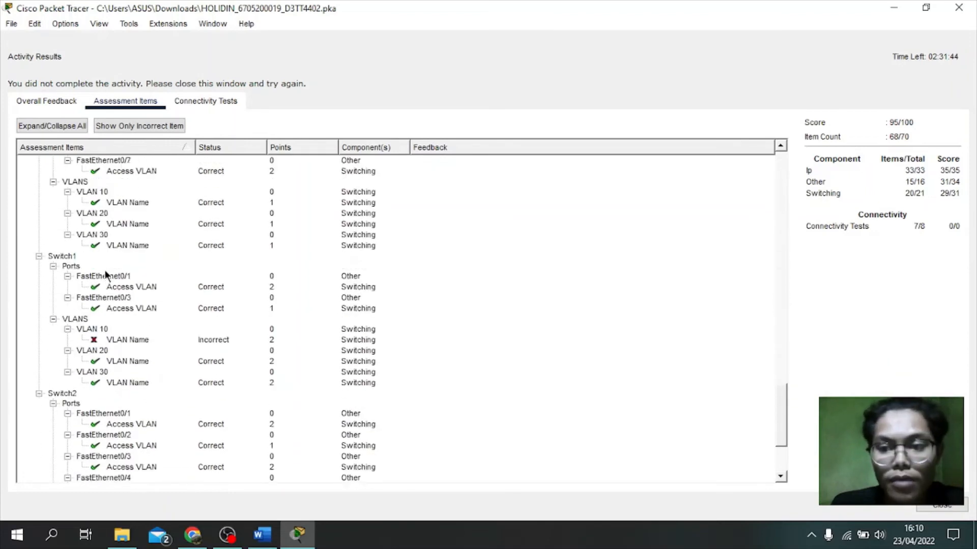
{"action": "scroll", "coordinate": [247, 172], "scroll_direction": "up", "scroll_amount": 5}
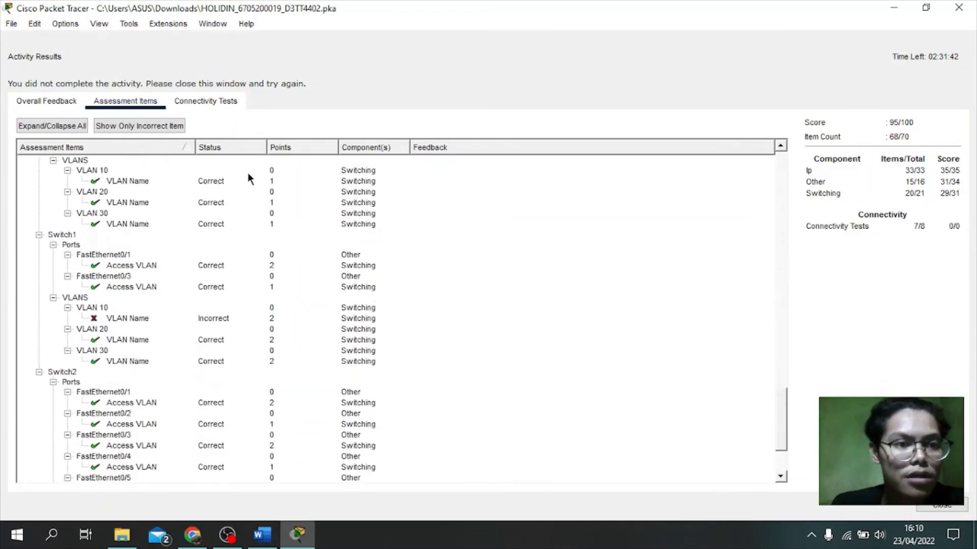
{"action": "scroll", "coordinate": [322, 235], "scroll_direction": "up", "scroll_amount": 2}
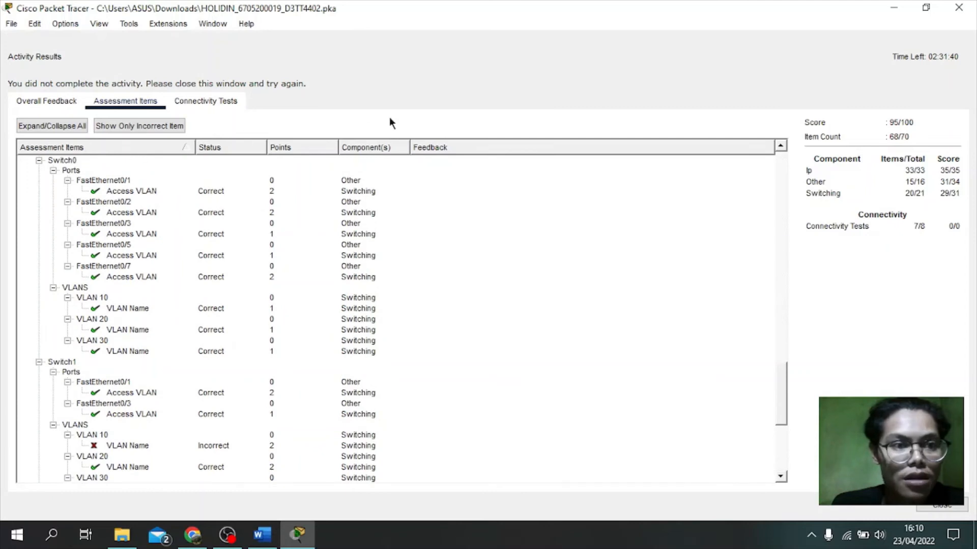
{"action": "left_click", "coordinate": [940, 505]}
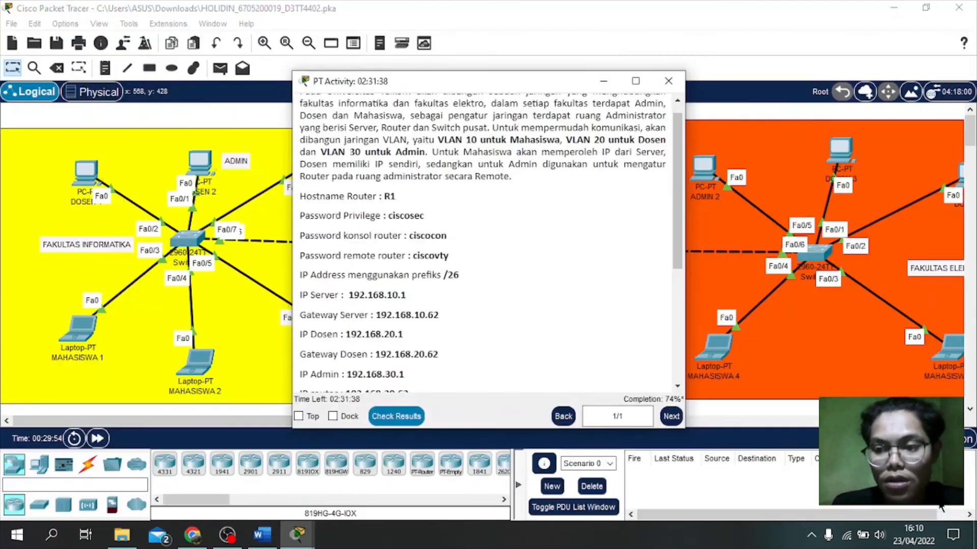
Step: Send a simple PDU ping from ADMIN 1 to ADMIN 2
{"action": "left_click", "coordinate": [603, 82]}
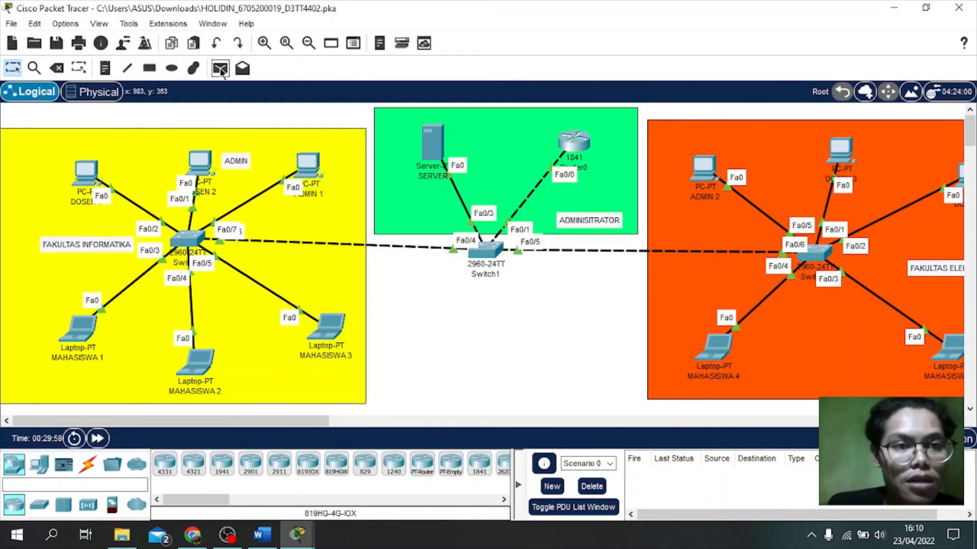
{"action": "left_click", "coordinate": [221, 69]}
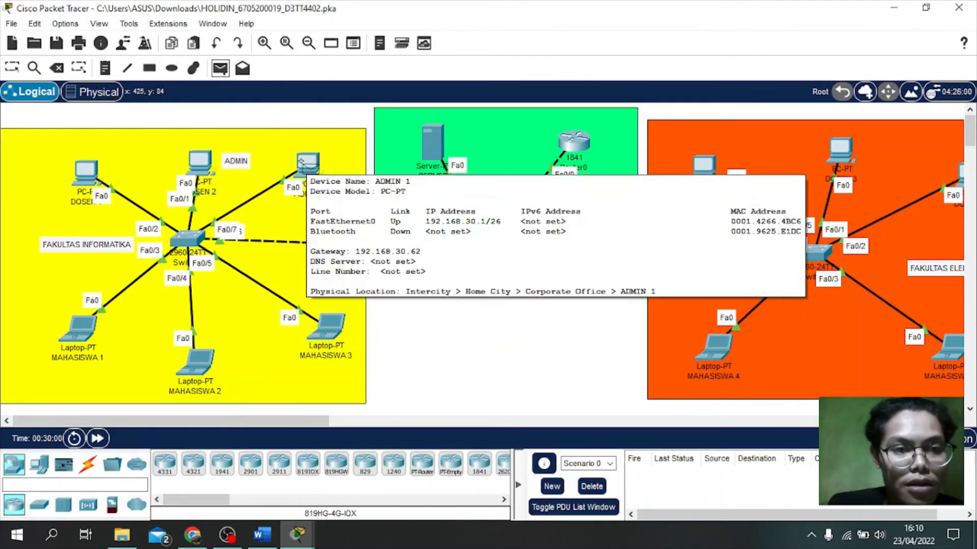
{"action": "left_click", "coordinate": [301, 162]}
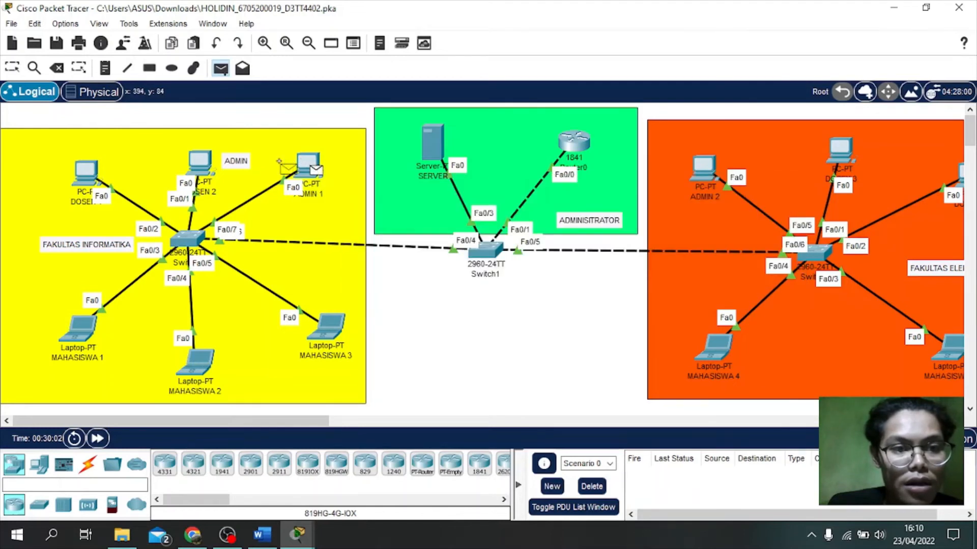
{"action": "left_click", "coordinate": [703, 173]}
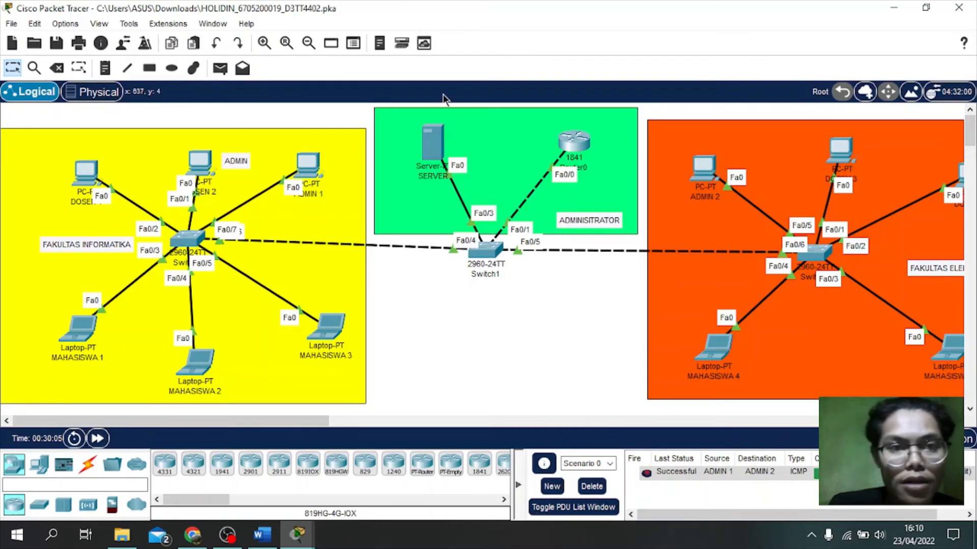
Step: Send a simple PDU ping from MAHASISWA 3 to MAHASISWA 4, then restore the activity window
{"action": "left_click", "coordinate": [220, 69]}
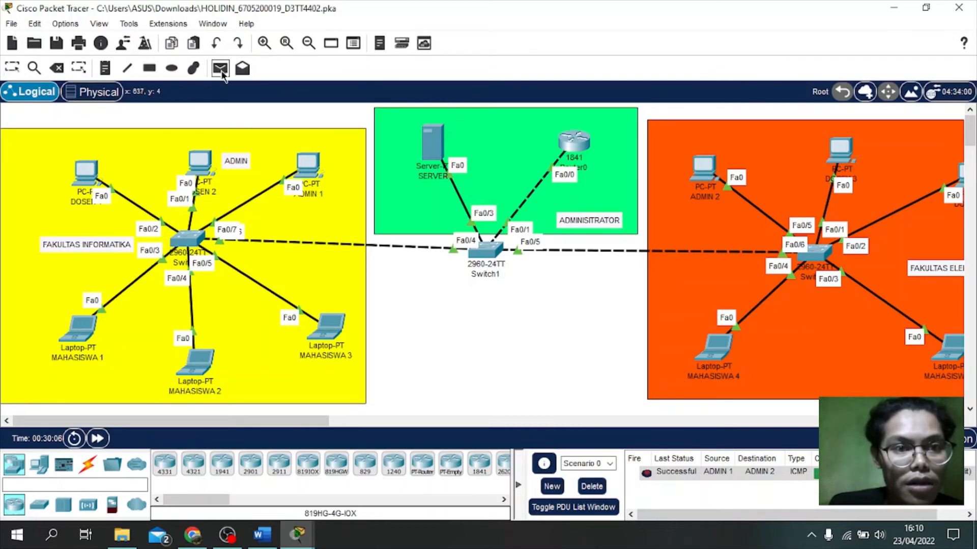
{"action": "left_click", "coordinate": [331, 328]}
{"action": "left_click", "coordinate": [721, 333]}
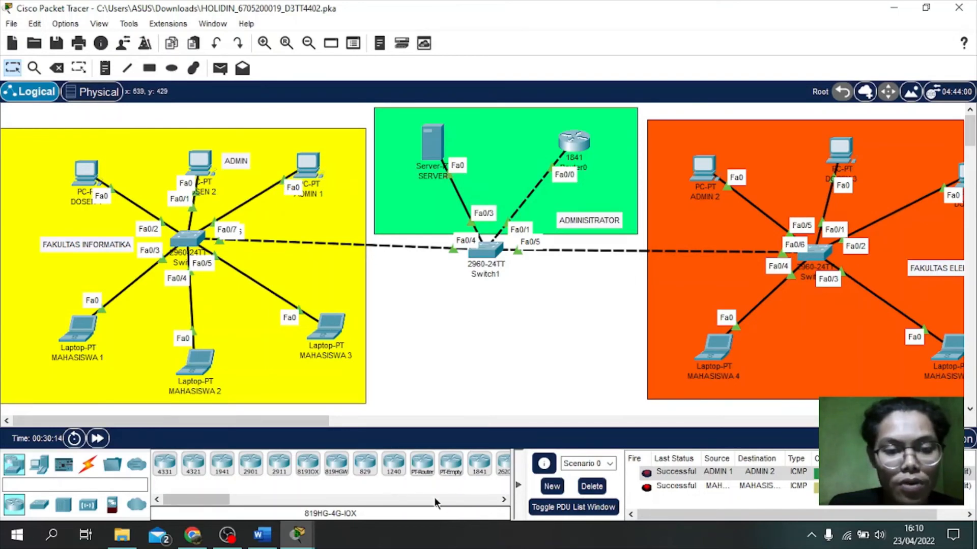
{"action": "mouse_move", "coordinate": [297, 534]}
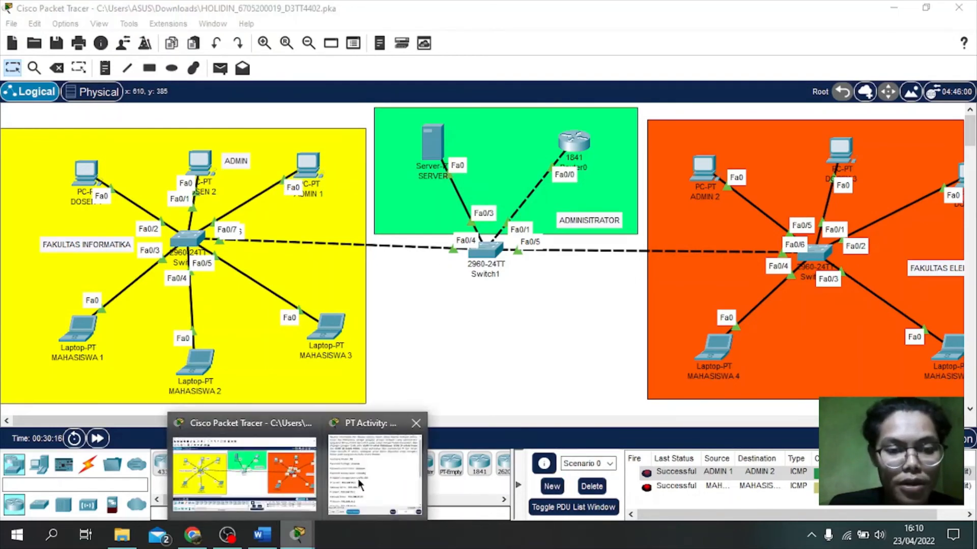
{"action": "left_click", "coordinate": [363, 481]}
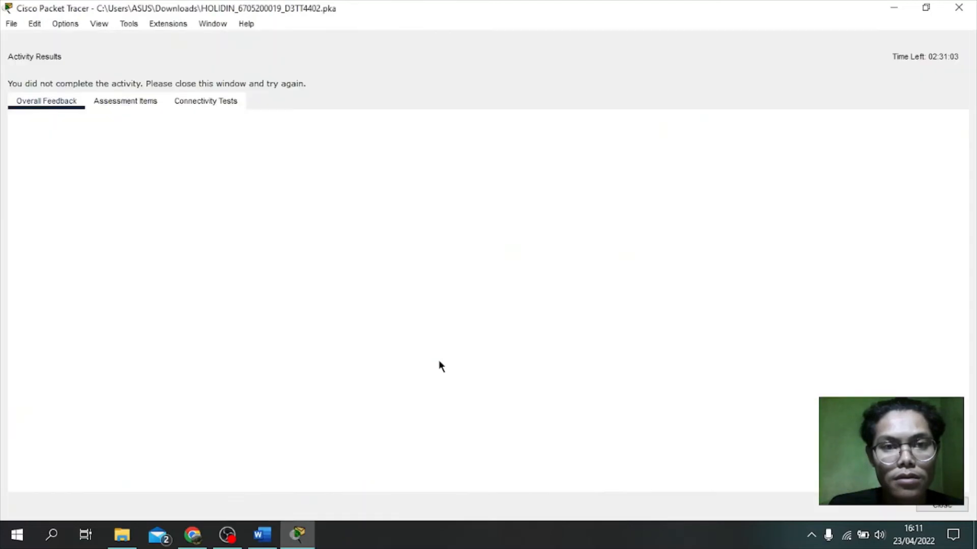
Step: Review the assessment items of the 98/100 results, then close the Activity Results window
{"action": "left_click", "coordinate": [118, 101]}
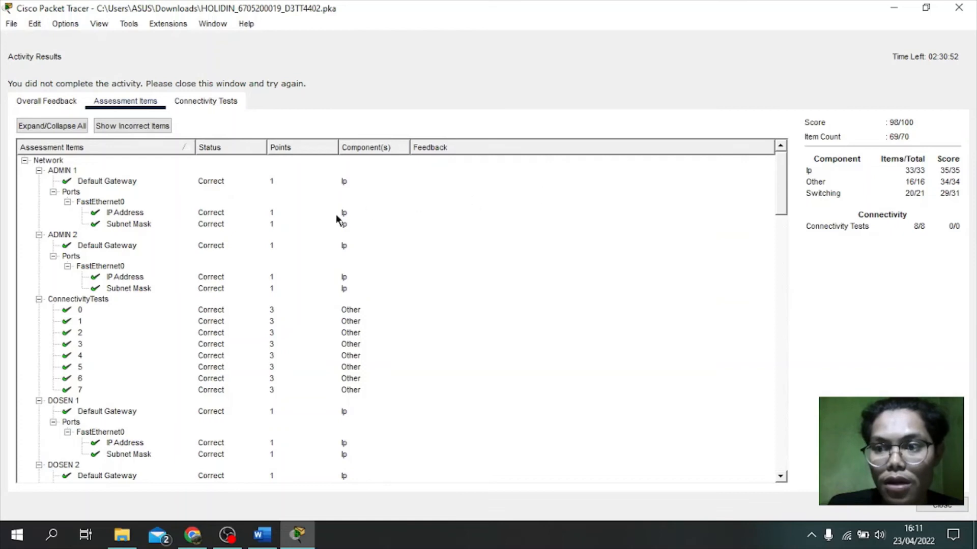
{"action": "scroll", "coordinate": [278, 228], "scroll_direction": "down", "scroll_amount": 4}
{"action": "scroll", "coordinate": [269, 228], "scroll_direction": "up", "scroll_amount": 4}
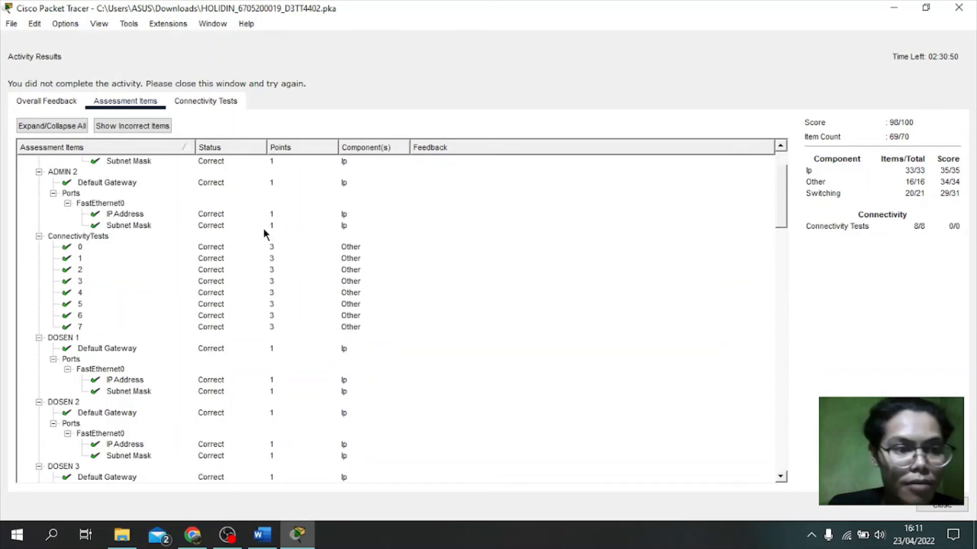
{"action": "scroll", "coordinate": [264, 230], "scroll_direction": "down", "scroll_amount": 7}
{"action": "scroll", "coordinate": [264, 234], "scroll_direction": "down", "scroll_amount": 18}
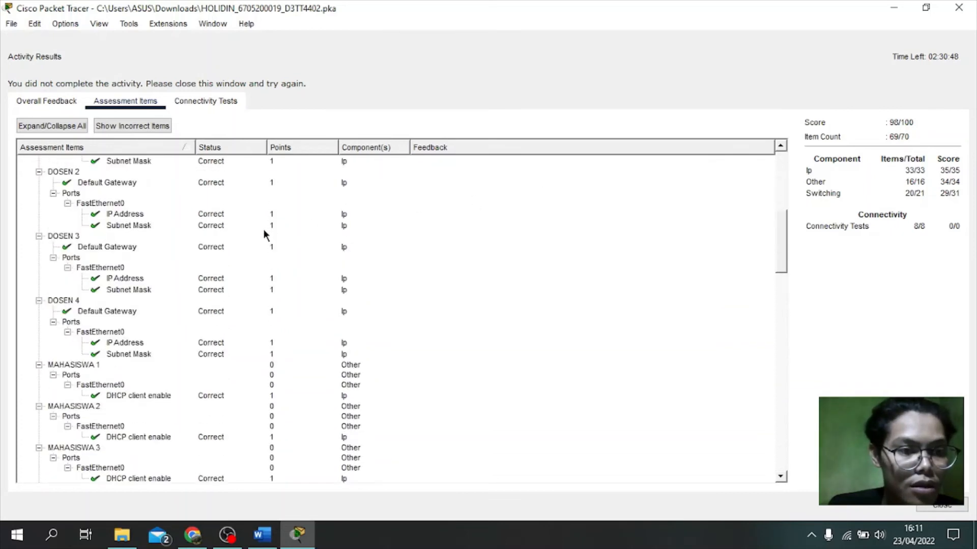
{"action": "scroll", "coordinate": [264, 233], "scroll_direction": "down", "scroll_amount": 15}
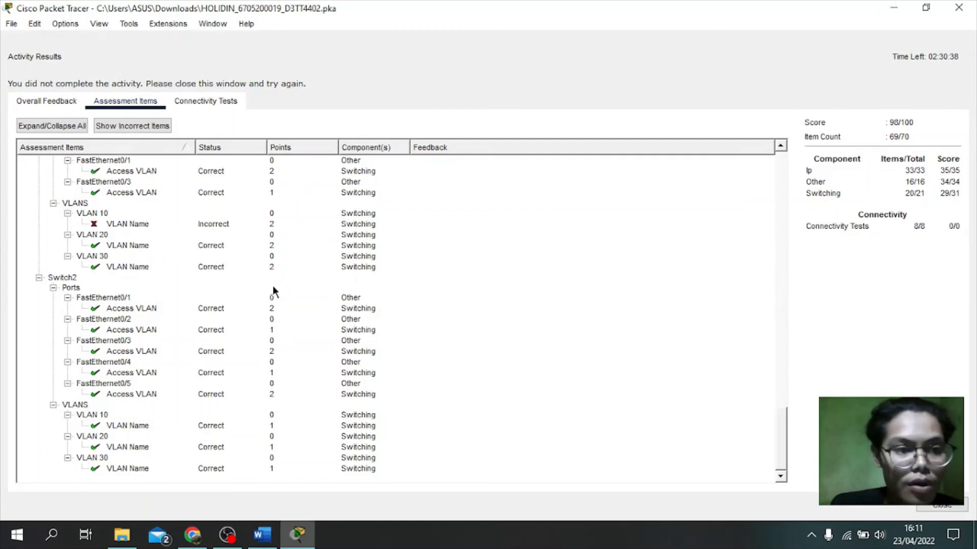
{"action": "scroll", "coordinate": [109, 246], "scroll_direction": "up", "scroll_amount": 1}
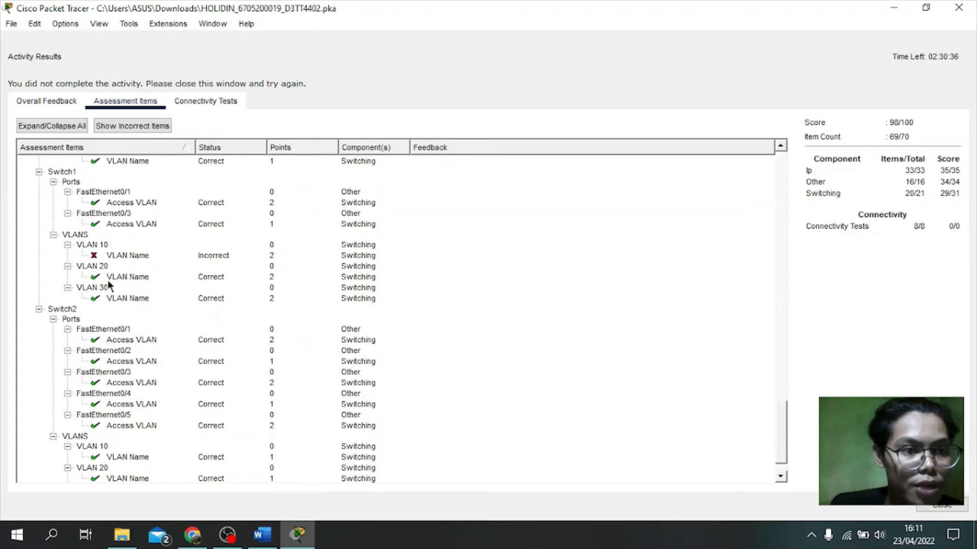
{"action": "left_click", "coordinate": [894, 8]}
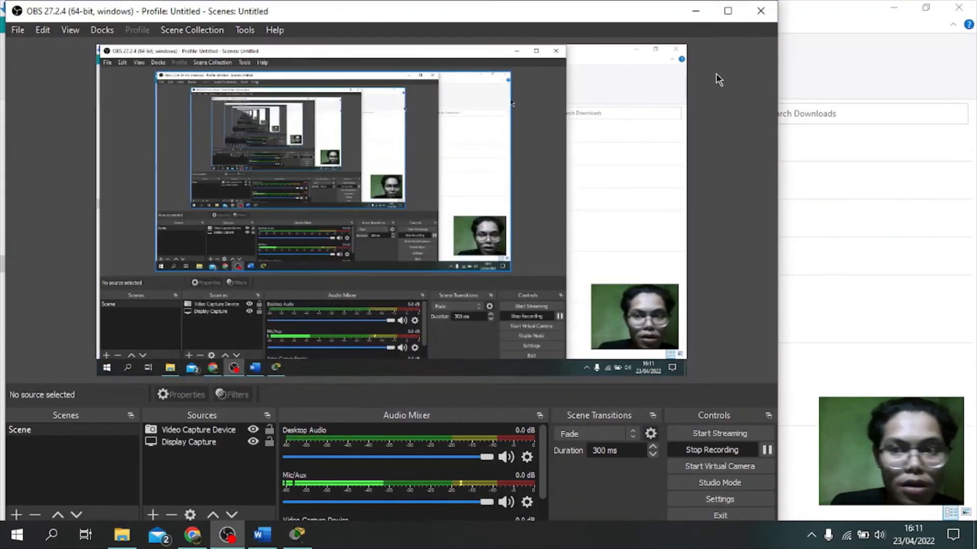
{"action": "left_click", "coordinate": [300, 537]}
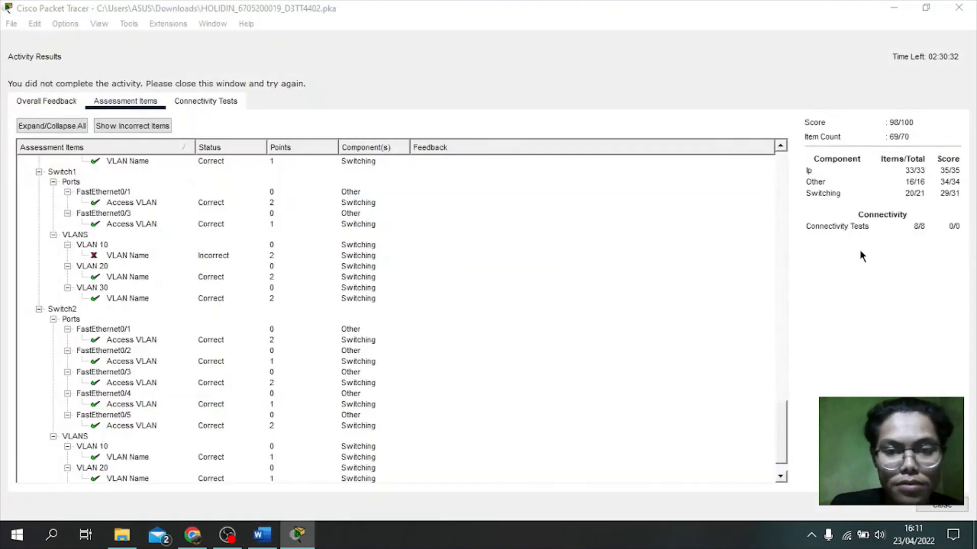
{"action": "left_click", "coordinate": [938, 507]}
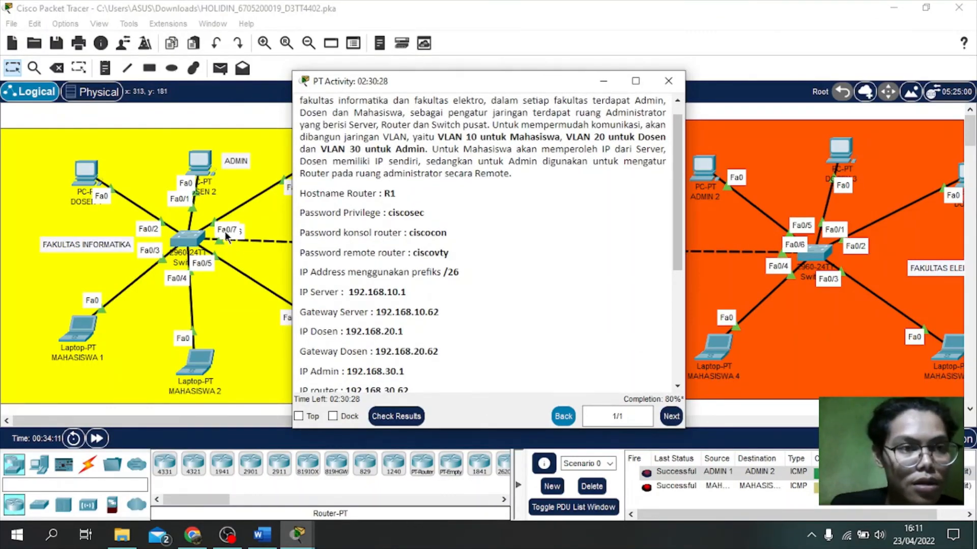
{"action": "left_click", "coordinate": [239, 322]}
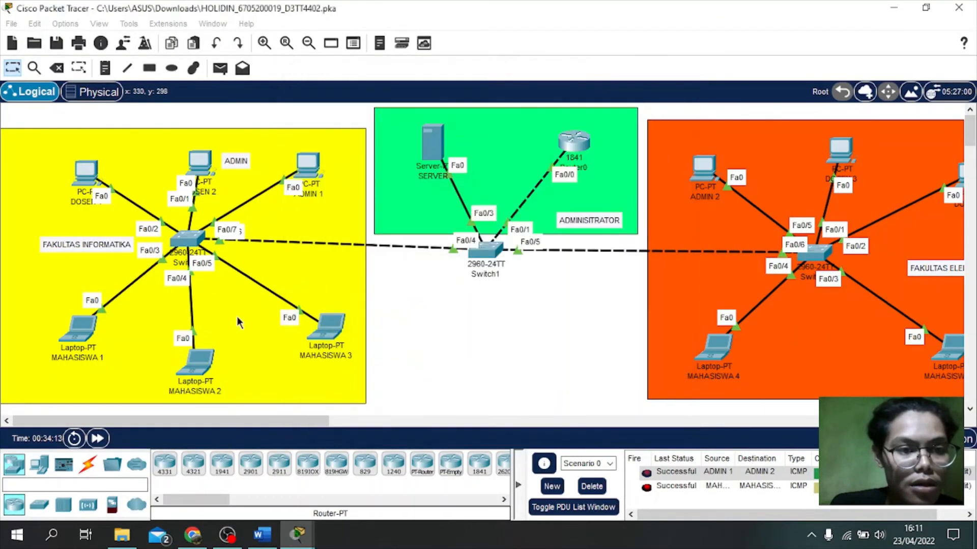
{"action": "left_click", "coordinate": [440, 316]}
{"action": "left_click", "coordinate": [487, 255]}
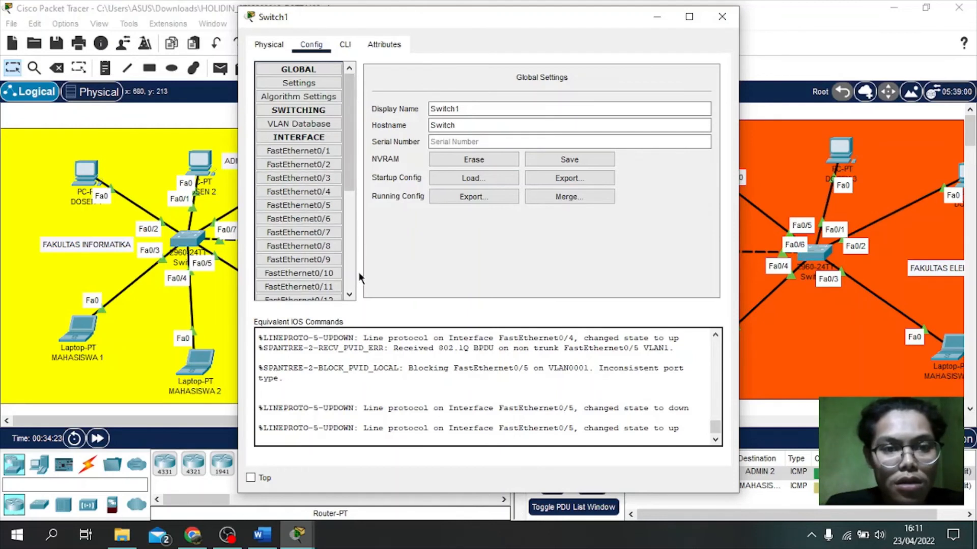
{"action": "left_click", "coordinate": [303, 123]}
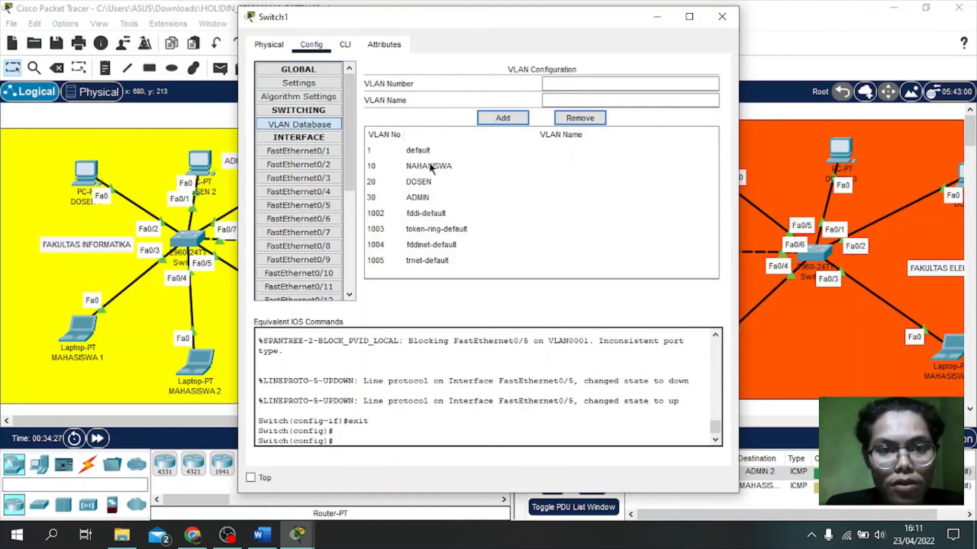
{"action": "left_click", "coordinate": [316, 151]}
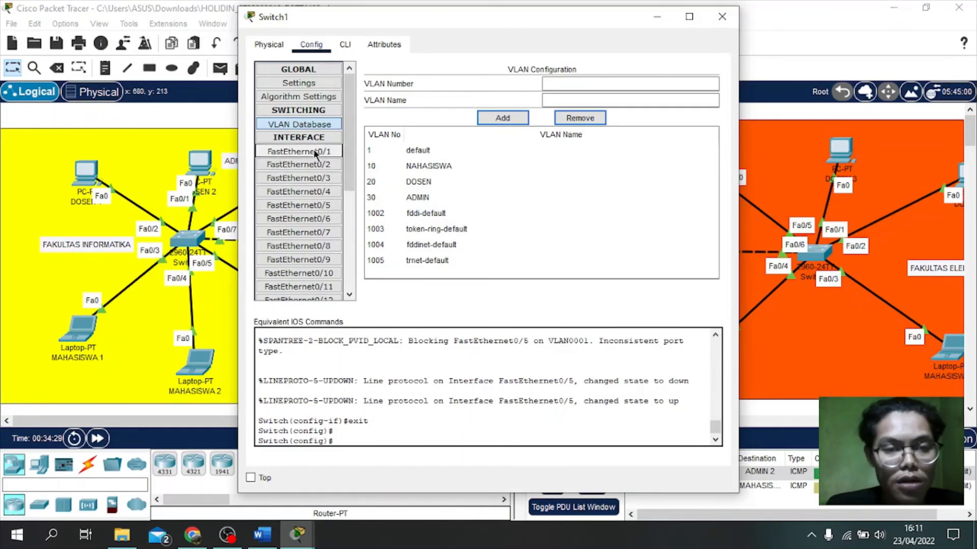
{"action": "left_click", "coordinate": [543, 168]}
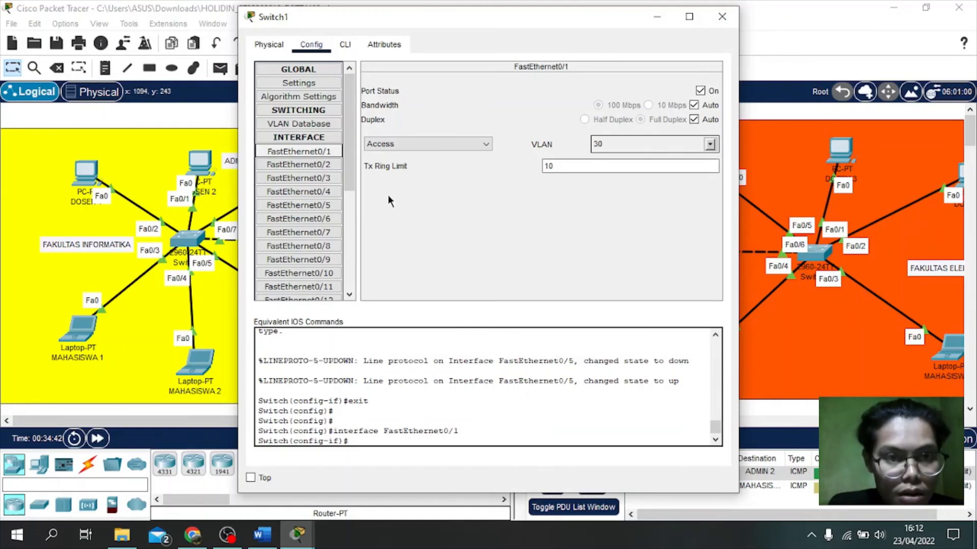
{"action": "left_click", "coordinate": [308, 177]}
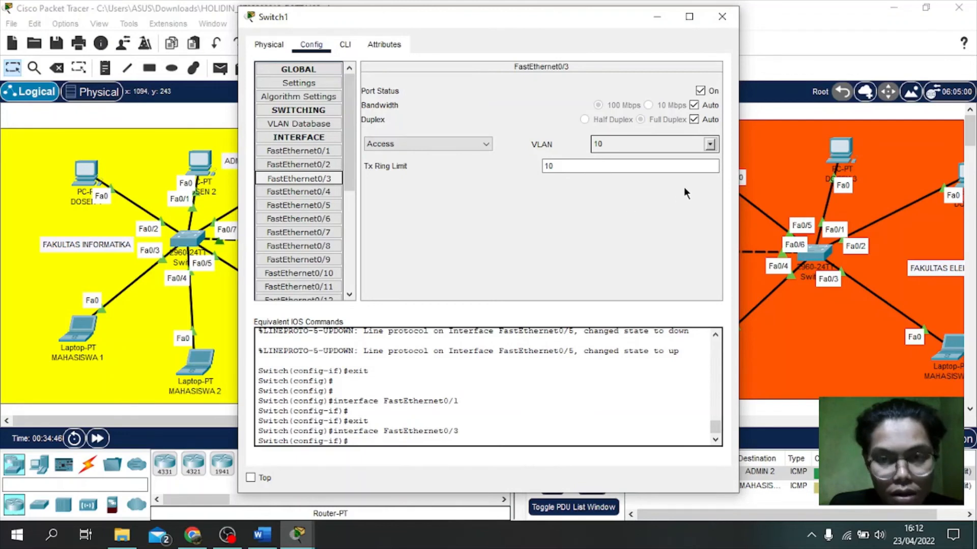
{"action": "left_click", "coordinate": [316, 154]}
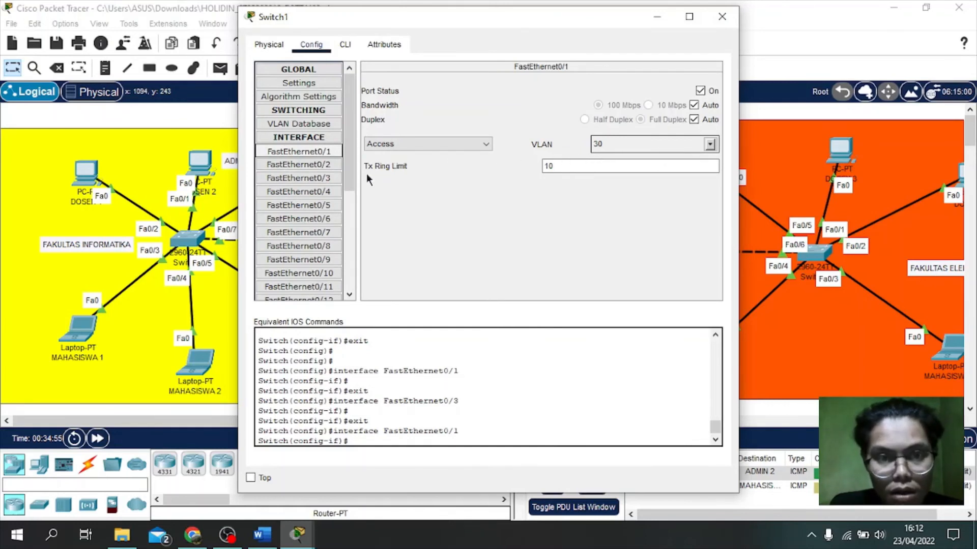
{"action": "left_click", "coordinate": [305, 178]}
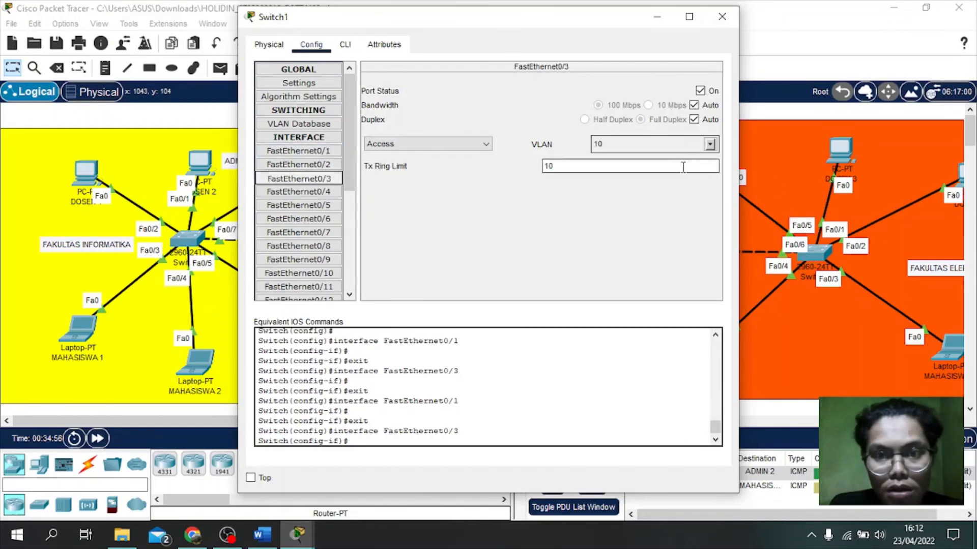
{"action": "left_click_drag", "start_coordinate": [541, 31], "coordinate": [632, 9]}
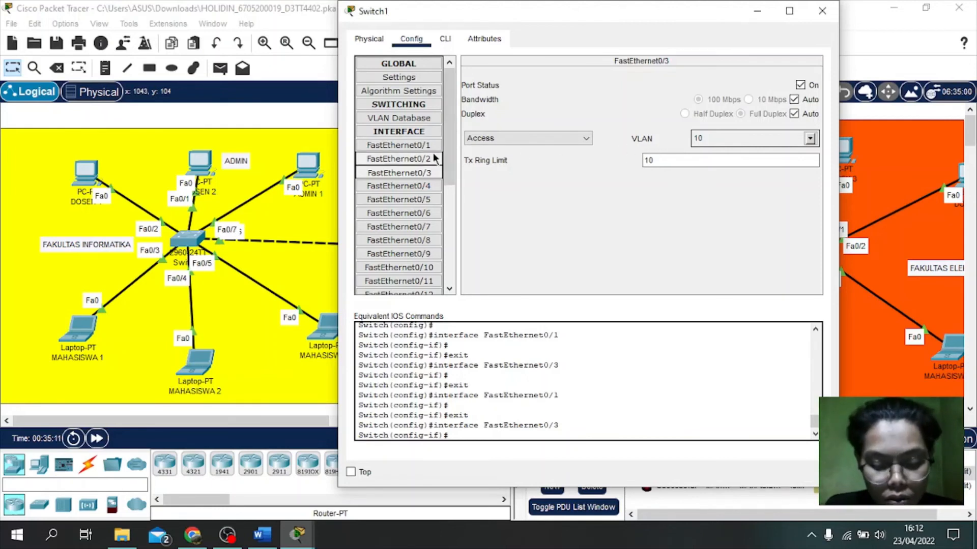
{"action": "left_click", "coordinate": [413, 184]}
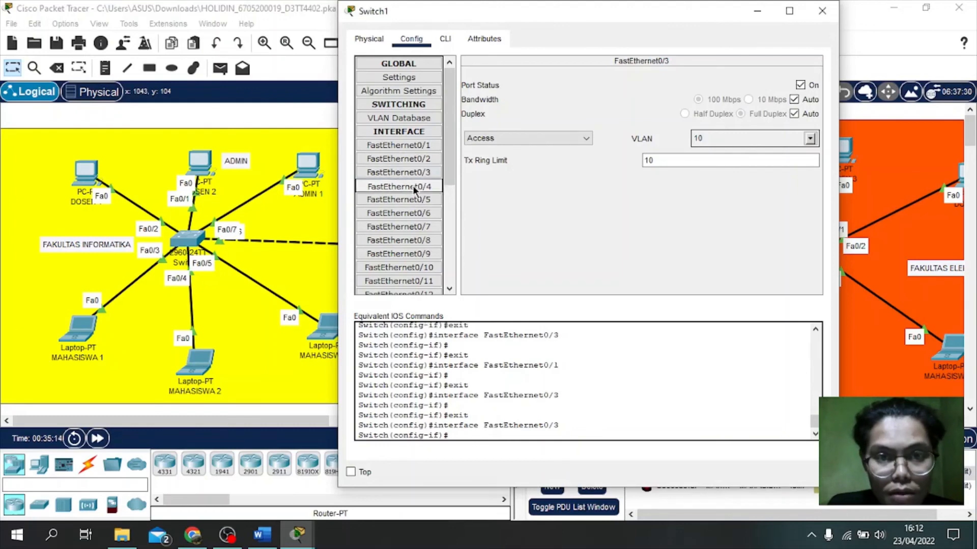
{"action": "left_click", "coordinate": [820, 8]}
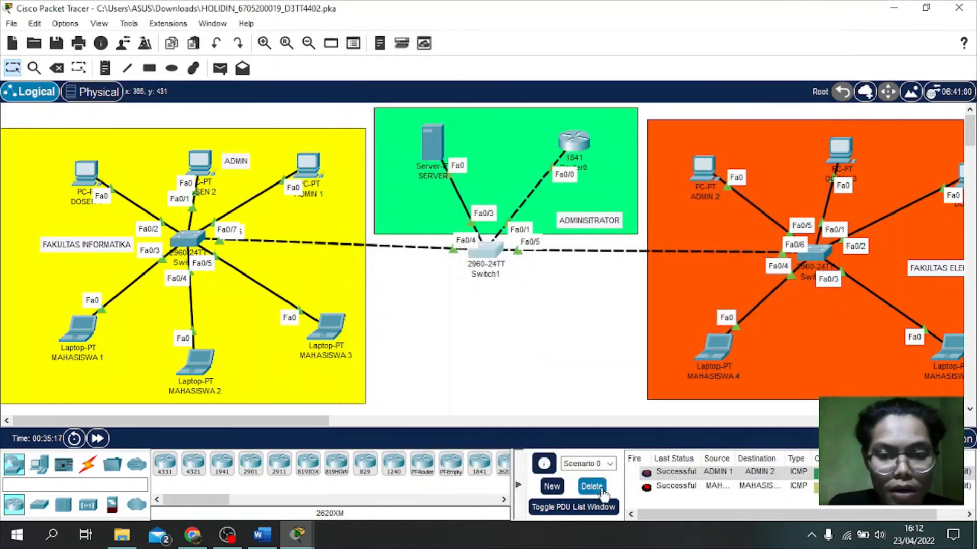
{"action": "mouse_move", "coordinate": [300, 538]}
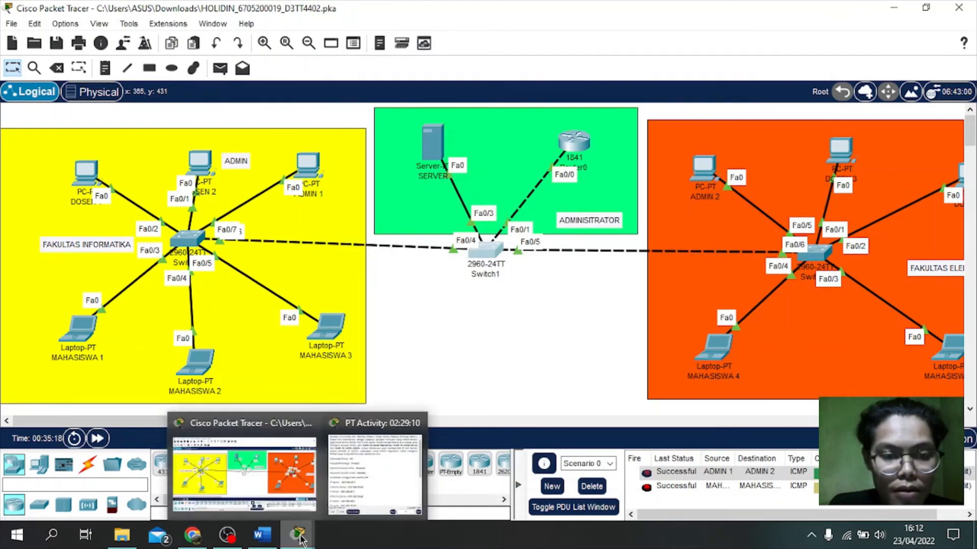
{"action": "left_click", "coordinate": [376, 447]}
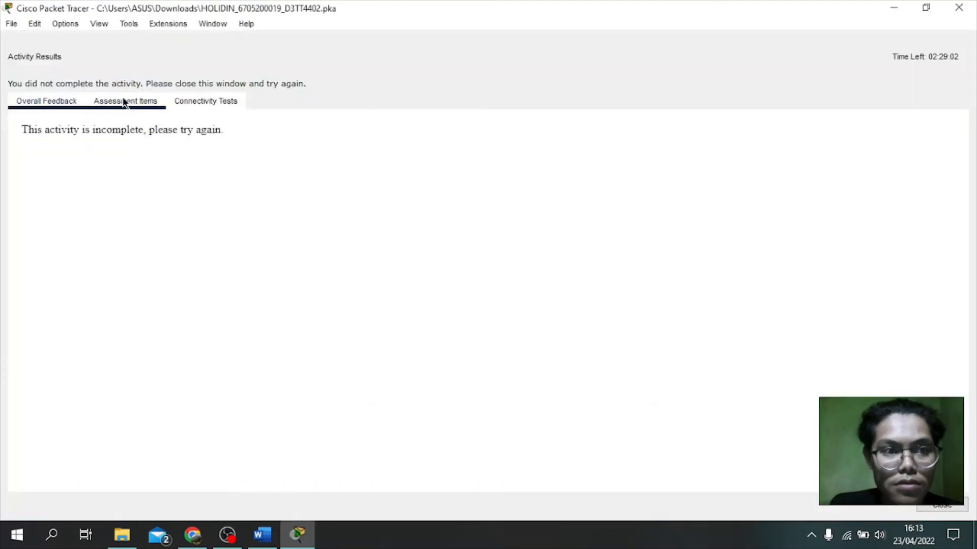
{"action": "left_click", "coordinate": [125, 101]}
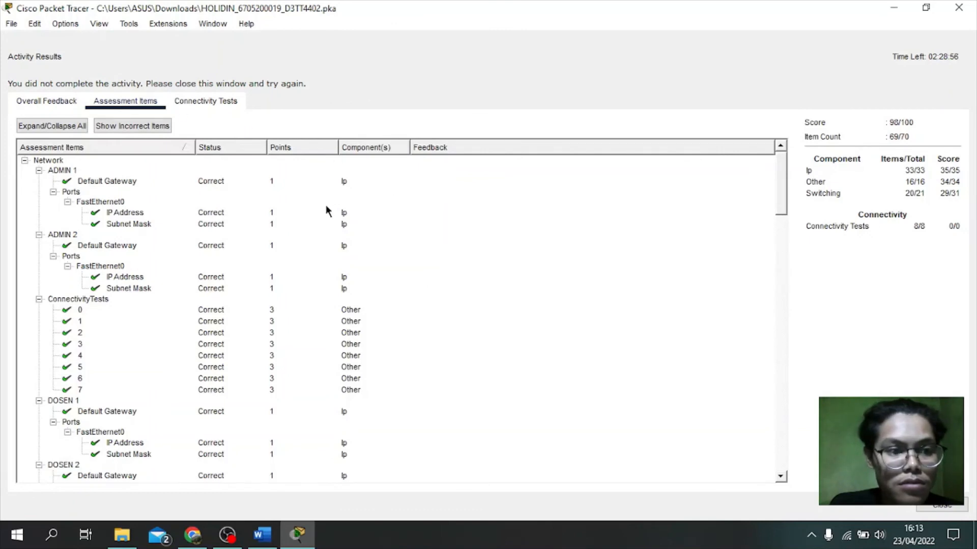
{"action": "scroll", "coordinate": [327, 211], "scroll_direction": "down", "scroll_amount": 8}
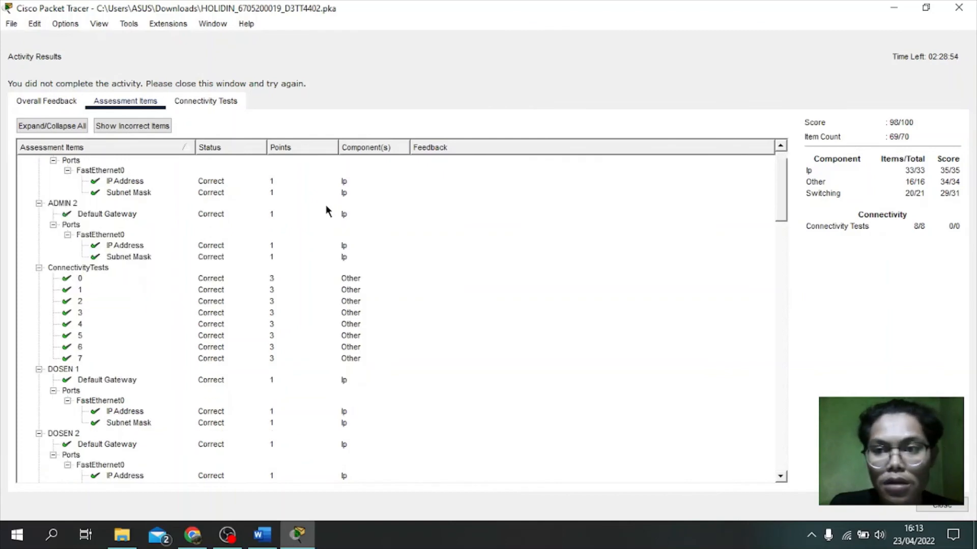
{"action": "scroll", "coordinate": [327, 211], "scroll_direction": "down", "scroll_amount": 20}
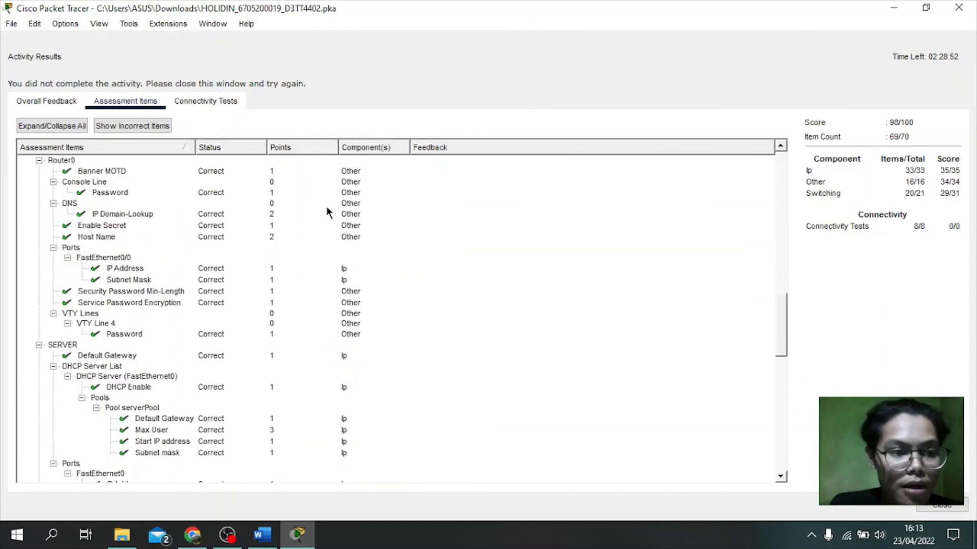
{"action": "scroll", "coordinate": [320, 213], "scroll_direction": "down", "scroll_amount": 4}
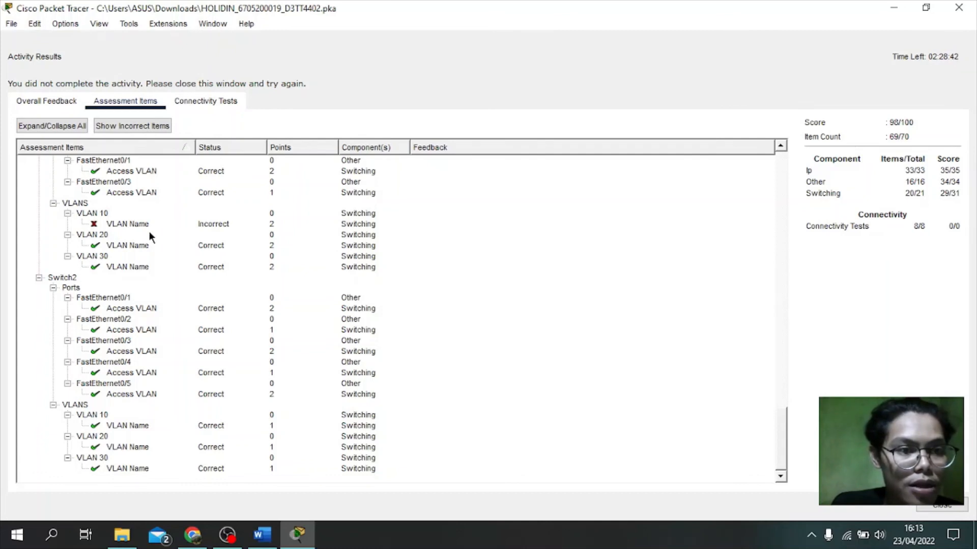
{"action": "scroll", "coordinate": [142, 235], "scroll_direction": "up", "scroll_amount": 2}
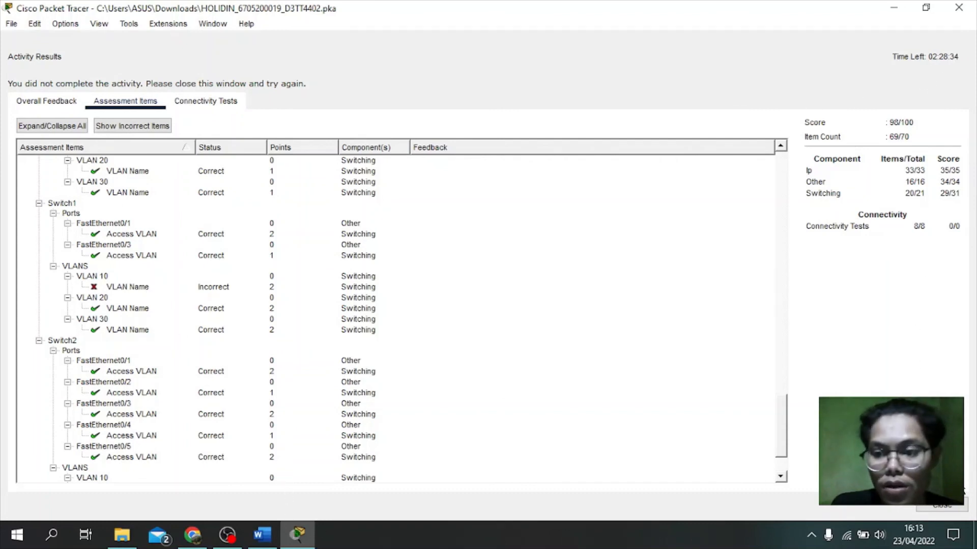
{"action": "left_click", "coordinate": [945, 506]}
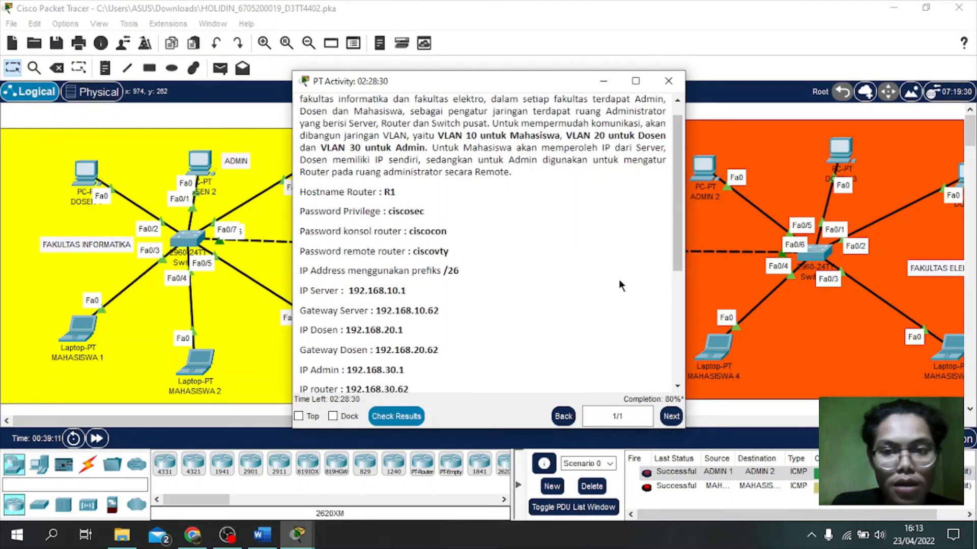
Step: Open Switch1's configuration and view its VLAN Database
{"action": "left_click", "coordinate": [234, 307]}
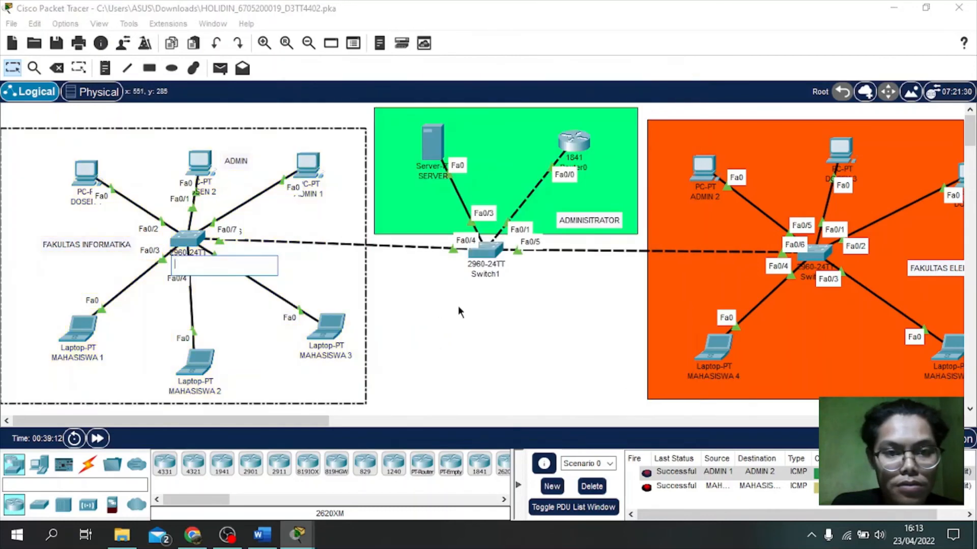
{"action": "left_click", "coordinate": [486, 251]}
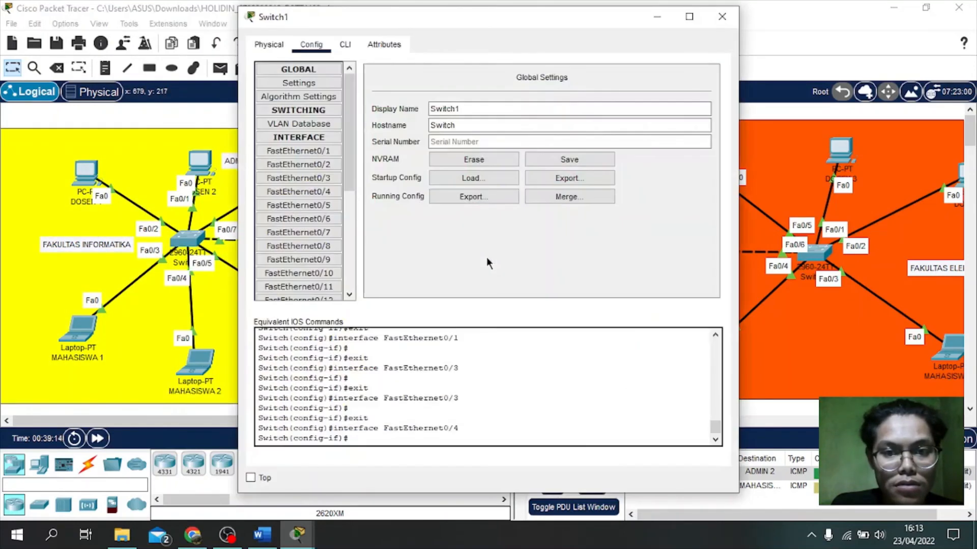
{"action": "left_click", "coordinate": [307, 122]}
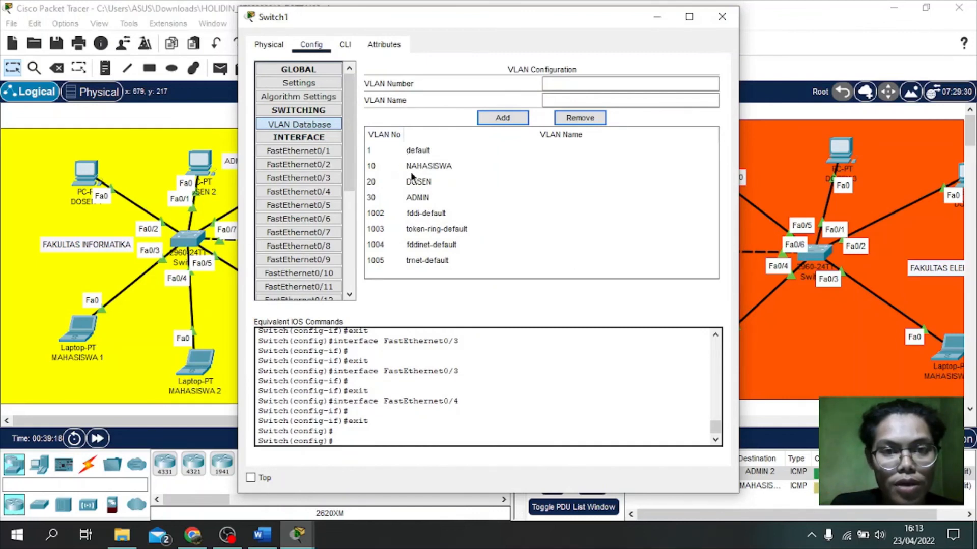
Step: Rename Switch1's VLAN 10 to MAHASISWA, then select port FastEthernet0/1
{"action": "left_click", "coordinate": [554, 84]}
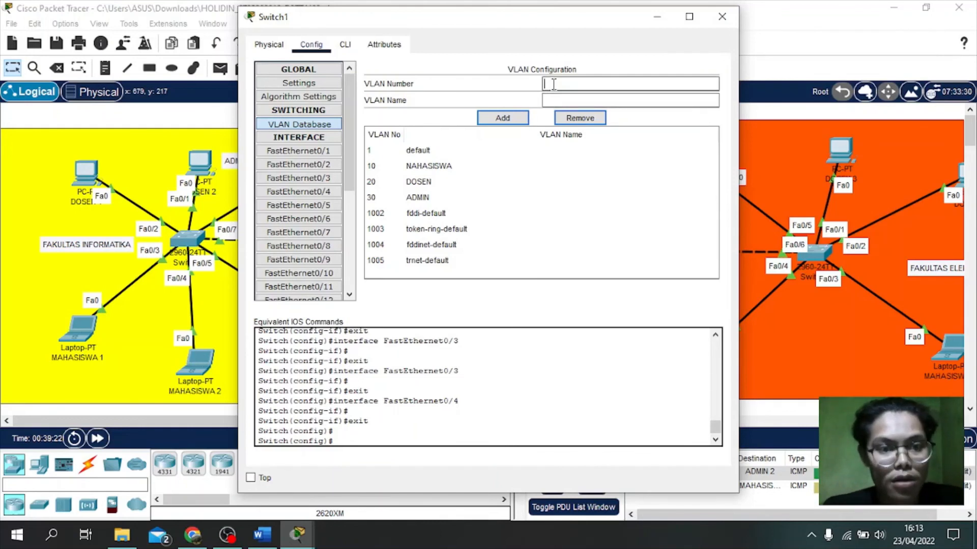
{"action": "type", "text": "1"}
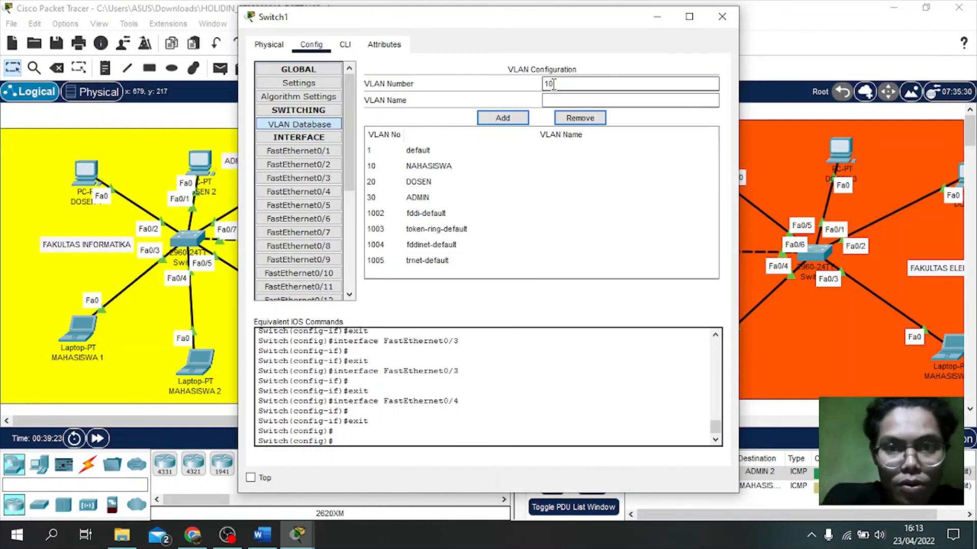
{"action": "type", "text": "0"}
{"action": "left_click", "coordinate": [547, 100]}
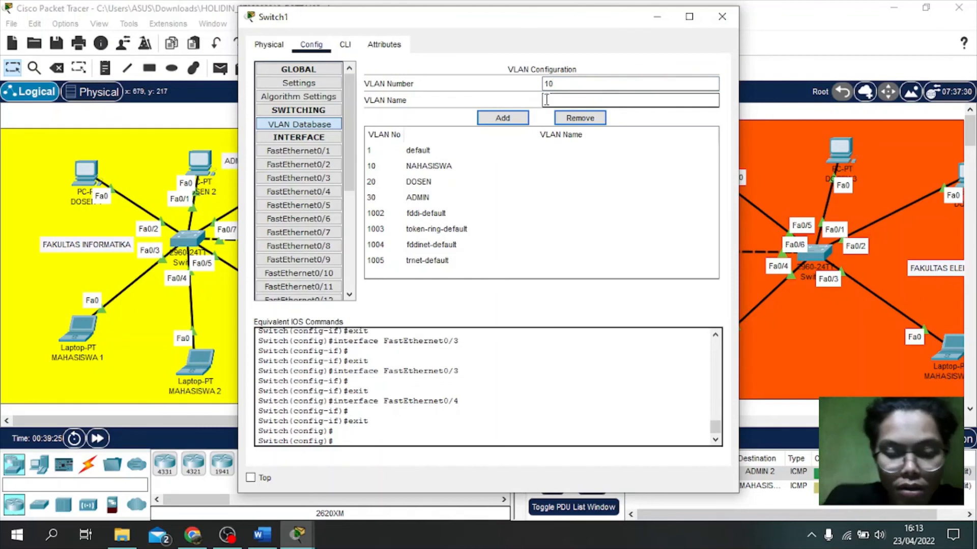
{"action": "type", "text": "MAHASISWA"}
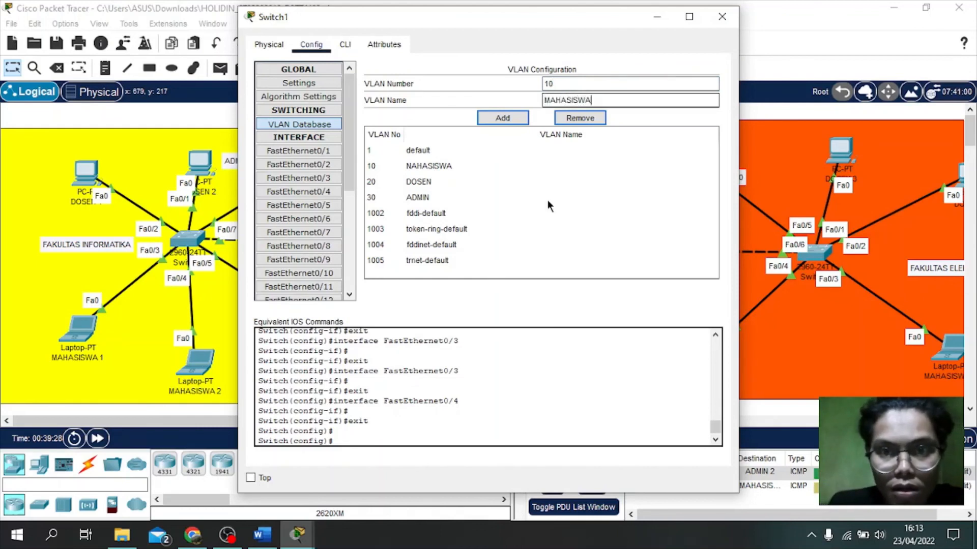
{"action": "left_click", "coordinate": [500, 119]}
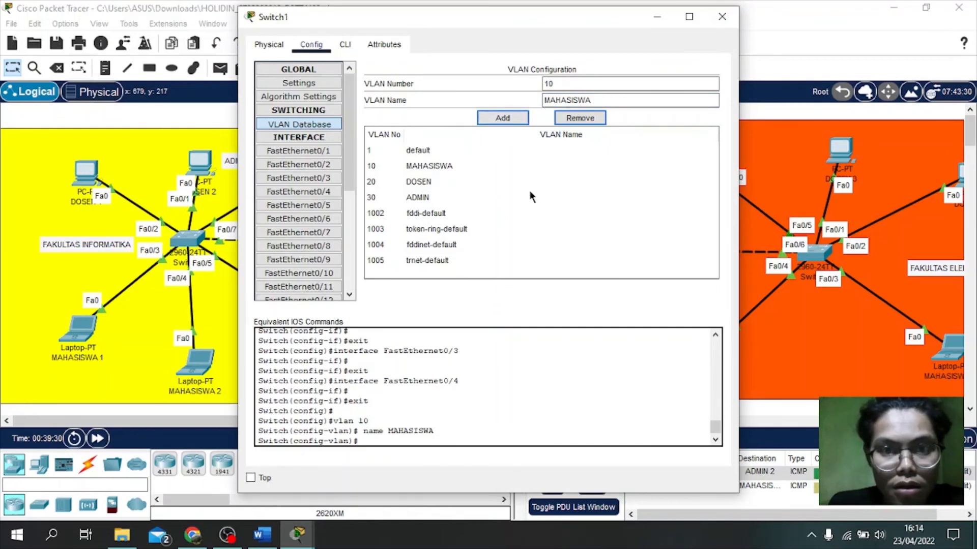
{"action": "left_click", "coordinate": [284, 153]}
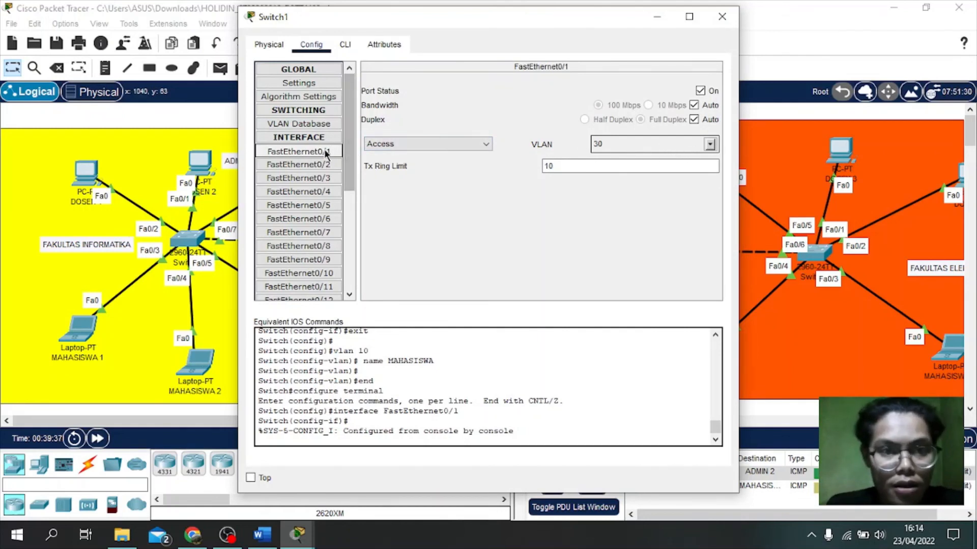
Step: Keep Switch1's FastEthernet0/1 on VLAN 30 ADMIN
{"action": "left_click", "coordinate": [711, 145]}
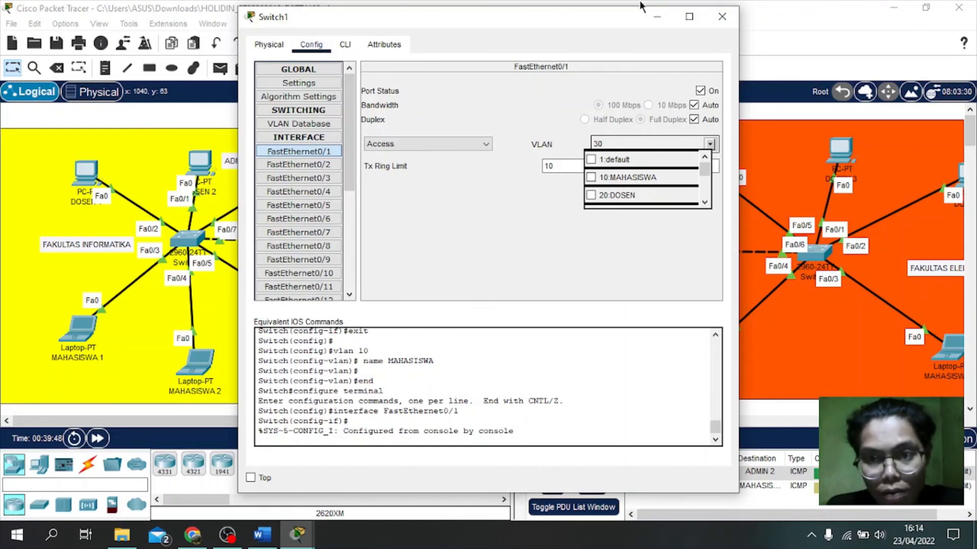
{"action": "scroll", "coordinate": [636, 188], "scroll_direction": "down", "scroll_amount": 1}
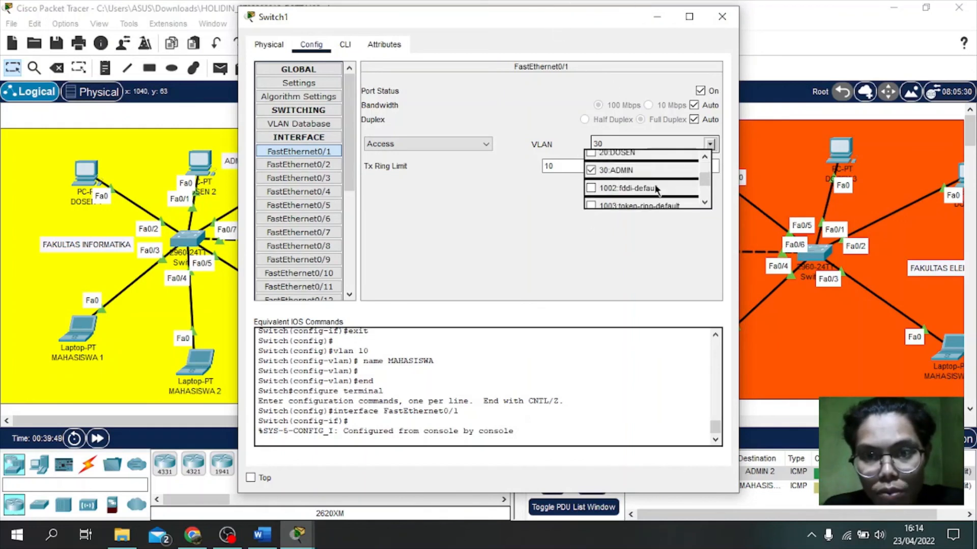
{"action": "left_click", "coordinate": [611, 173]}
{"action": "left_click", "coordinate": [542, 205]}
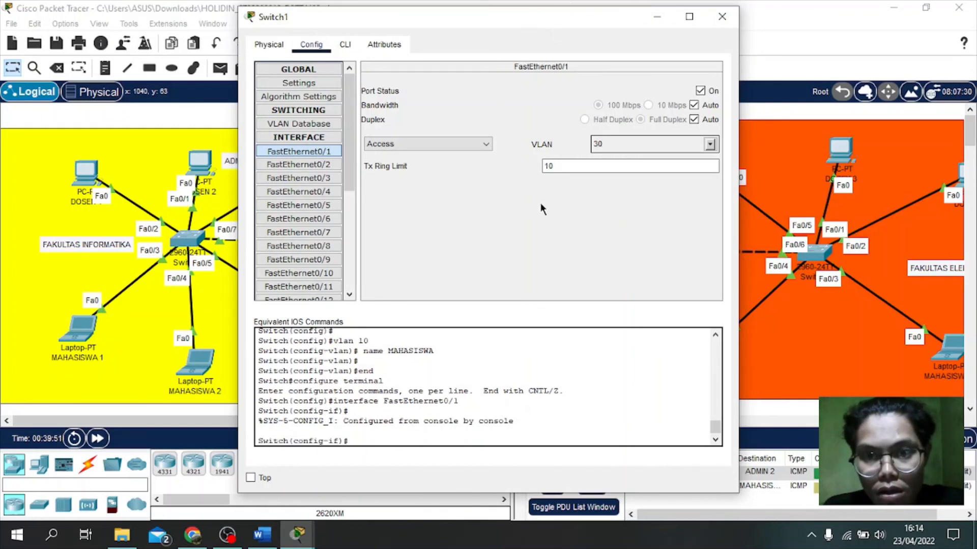
Step: Assign Switch1's FastEthernet0/3 to VLAN 10 MAHASISWA
{"action": "left_click", "coordinate": [323, 178]}
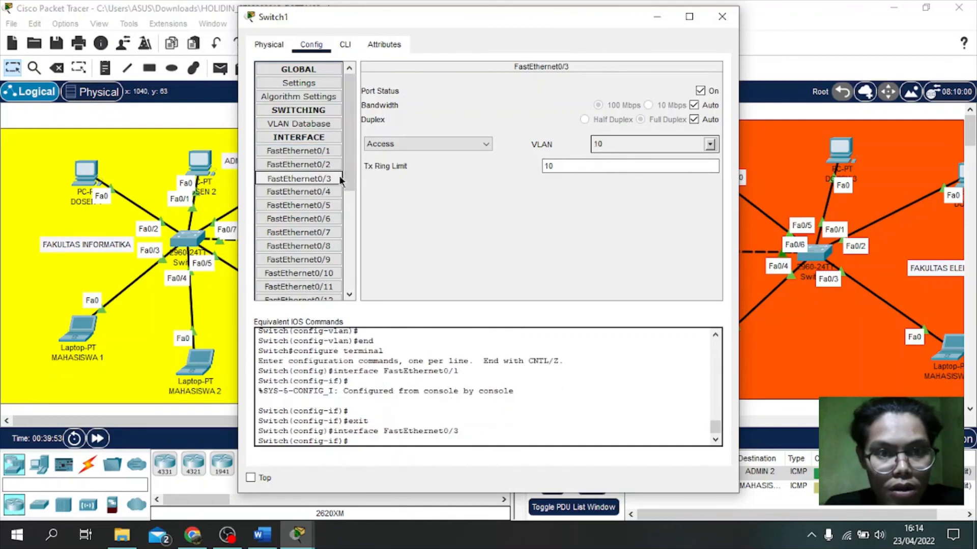
{"action": "left_click", "coordinate": [710, 144]}
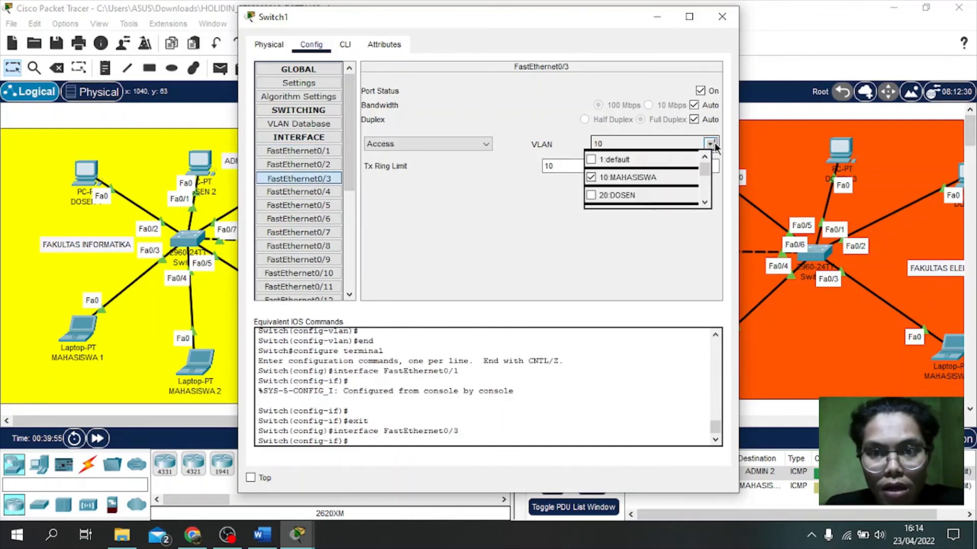
{"action": "left_click", "coordinate": [630, 179]}
{"action": "left_click", "coordinate": [486, 218]}
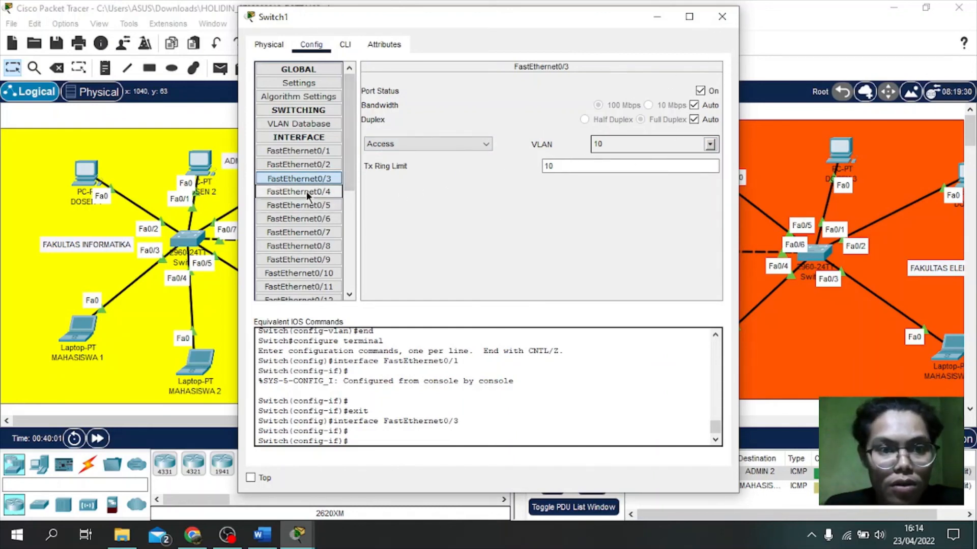
Step: Inspect ports FastEthernet0/6, 0/5 and 0/4, then close Switch1's configuration window
{"action": "left_click", "coordinate": [319, 219]}
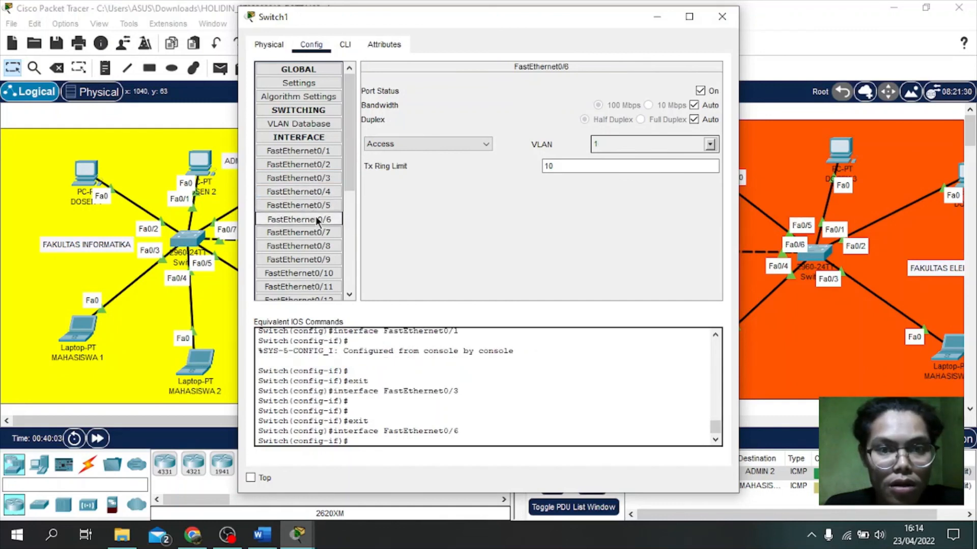
{"action": "left_click", "coordinate": [316, 204]}
{"action": "left_click", "coordinate": [317, 193]}
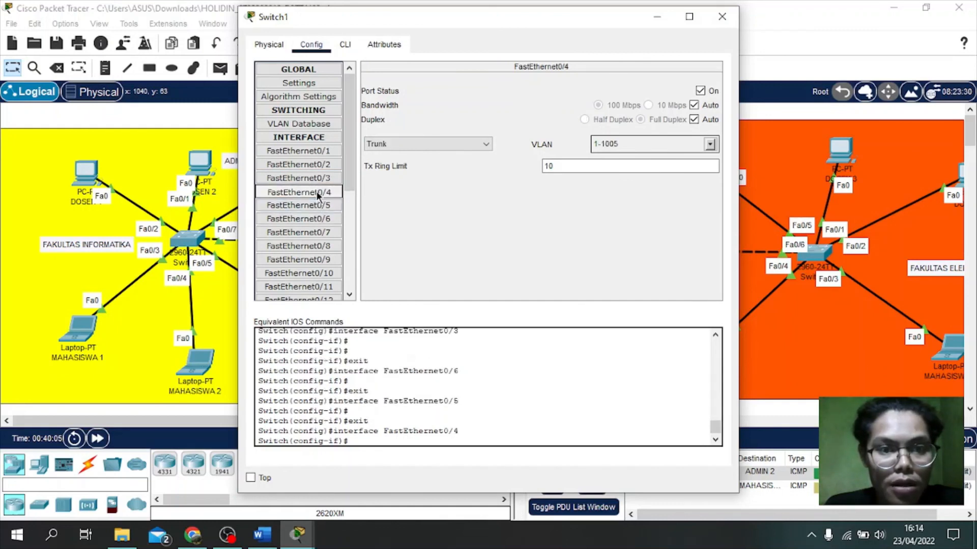
{"action": "left_click", "coordinate": [722, 17]}
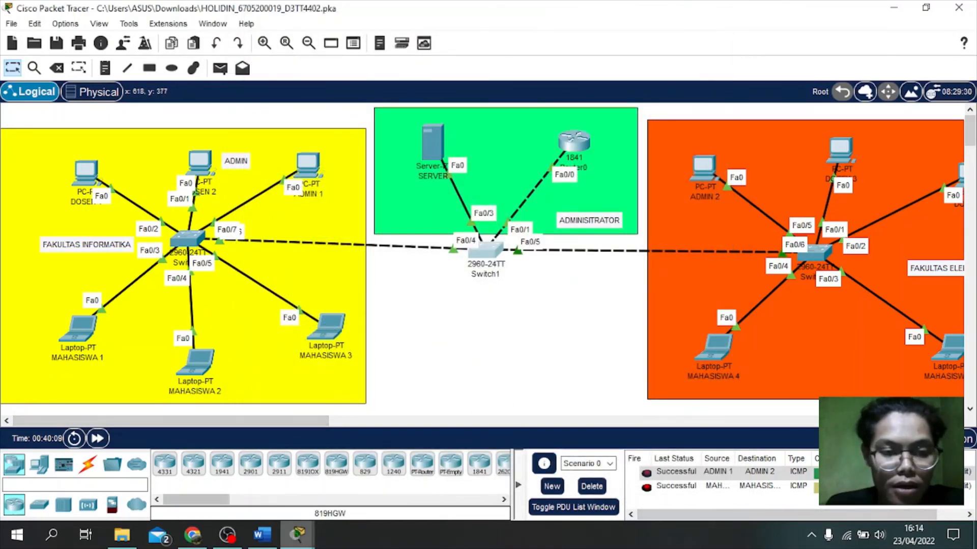
Step: Check the activity results and review the assessment items showing 100/100
{"action": "mouse_move", "coordinate": [297, 534]}
{"action": "left_click", "coordinate": [377, 458]}
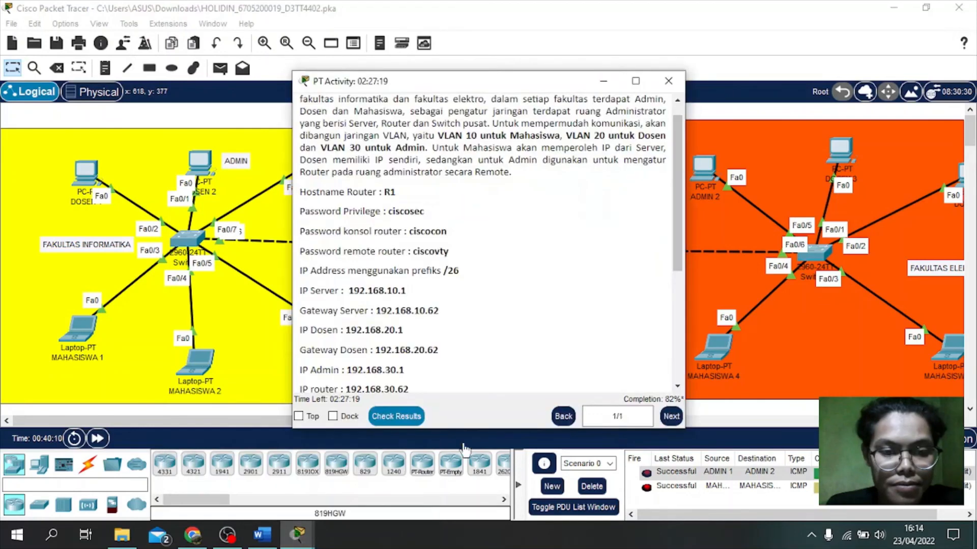
{"action": "left_click", "coordinate": [415, 417]}
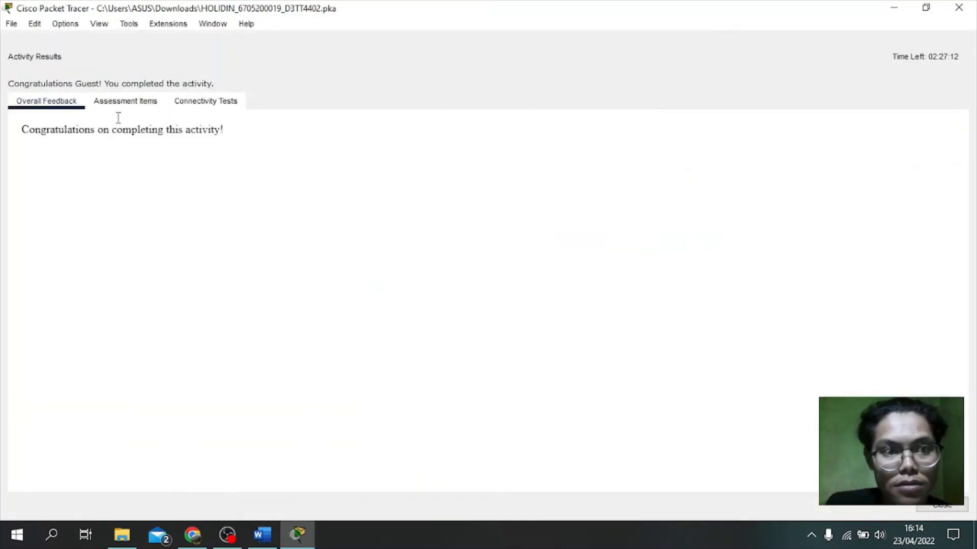
{"action": "left_click", "coordinate": [125, 98]}
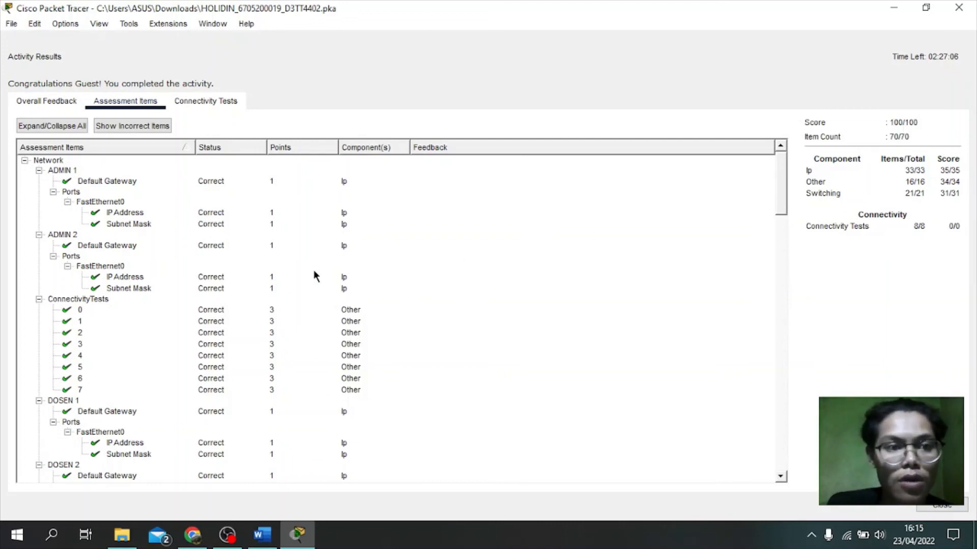
{"action": "scroll", "coordinate": [315, 274], "scroll_direction": "down", "scroll_amount": 20}
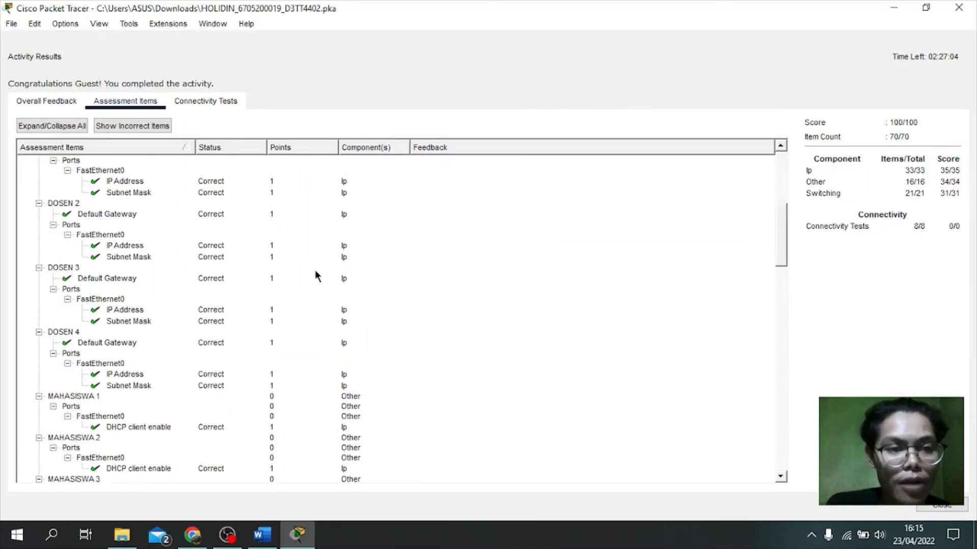
{"action": "scroll", "coordinate": [316, 274], "scroll_direction": "down", "scroll_amount": 10}
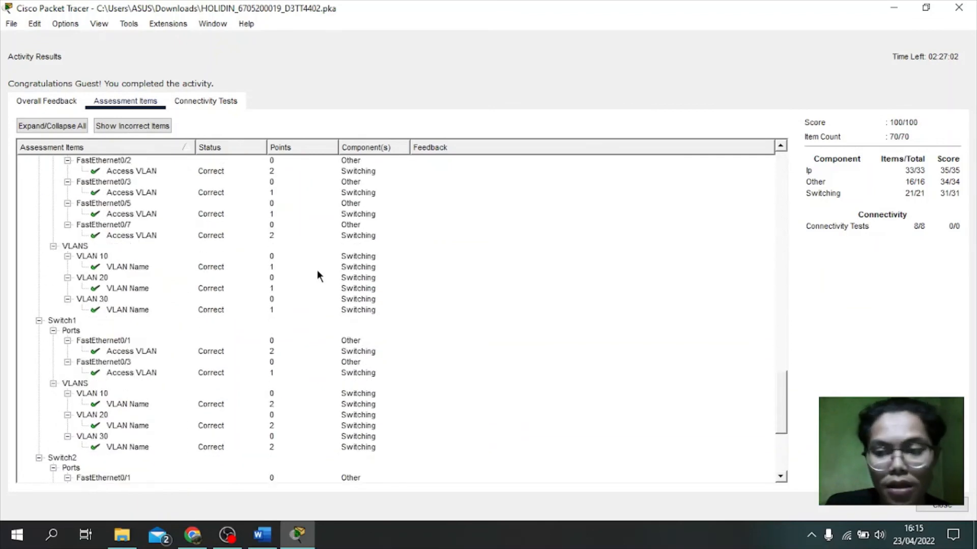
{"action": "scroll", "coordinate": [326, 272], "scroll_direction": "up", "scroll_amount": 10}
{"action": "scroll", "coordinate": [335, 269], "scroll_direction": "up", "scroll_amount": 20}
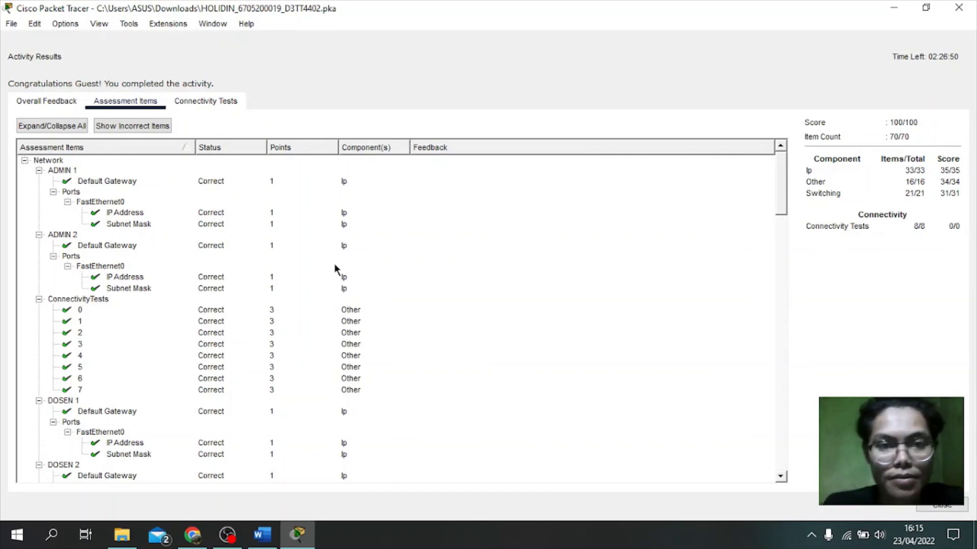
Step: Take a full-screen snip of the results with Win+Shift+S and switch to the blank Word document
{"action": "key", "text": "super+shift+s"}
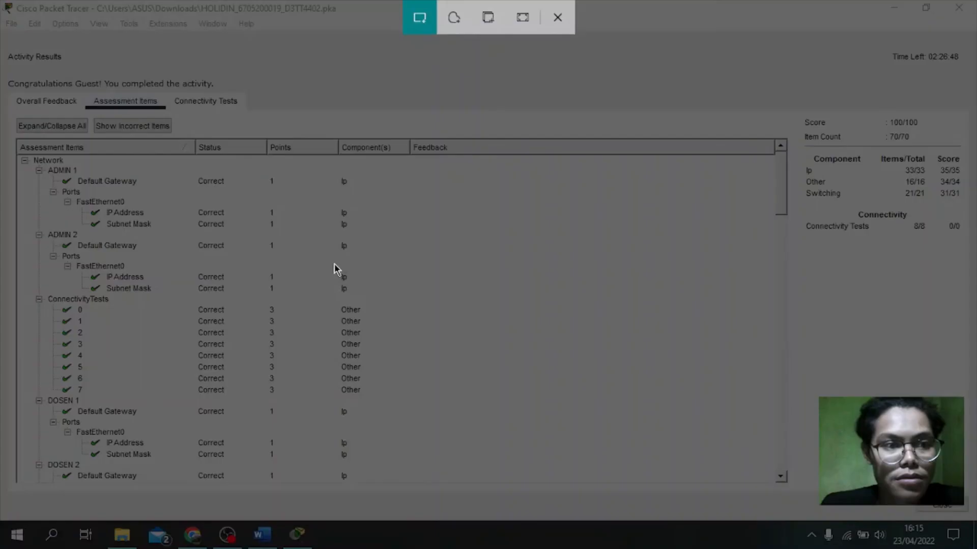
{"action": "left_click", "coordinate": [558, 17]}
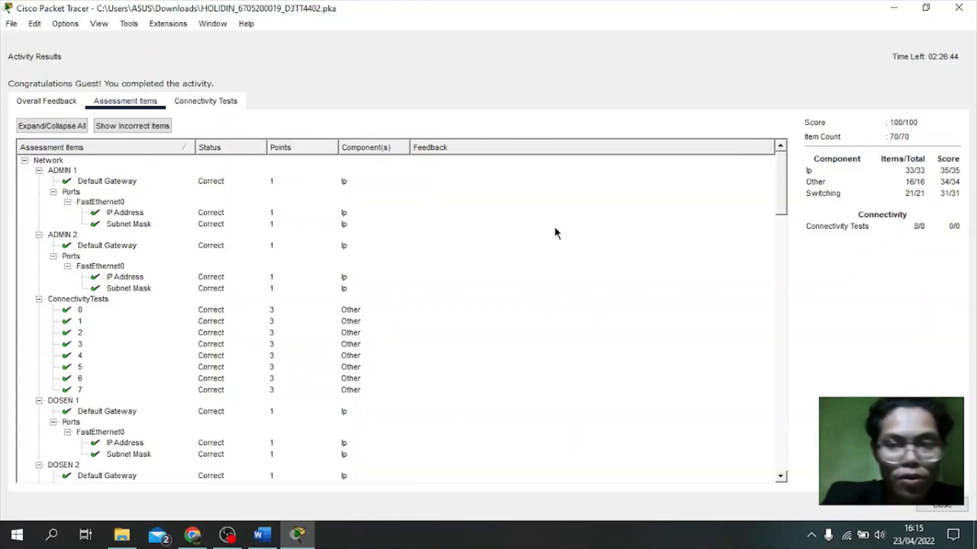
{"action": "key", "text": "super+shift+s"}
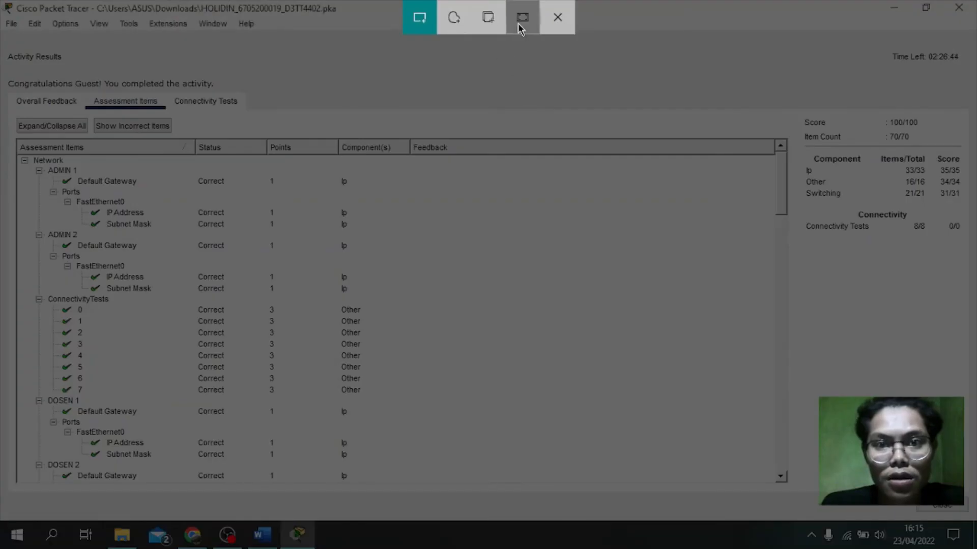
{"action": "left_click", "coordinate": [519, 18]}
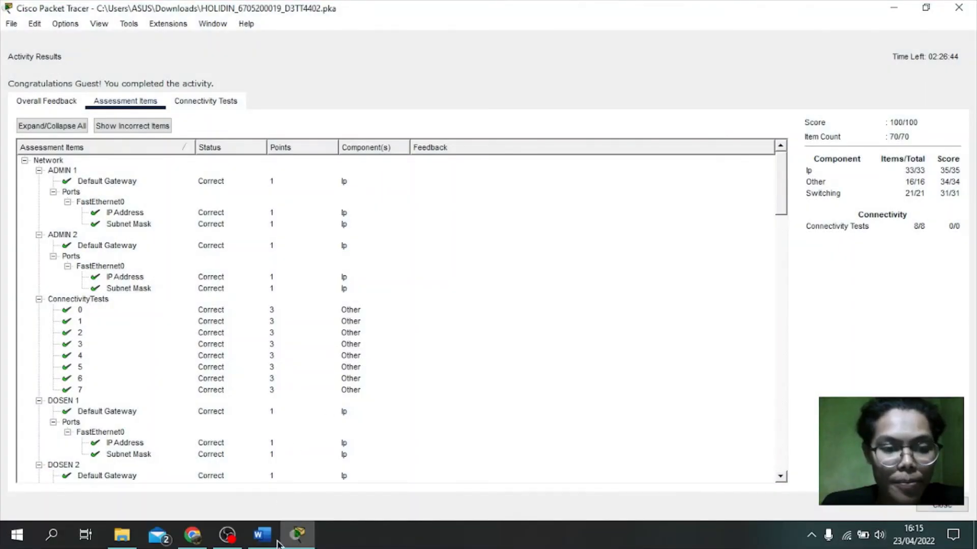
{"action": "left_click", "coordinate": [263, 537]}
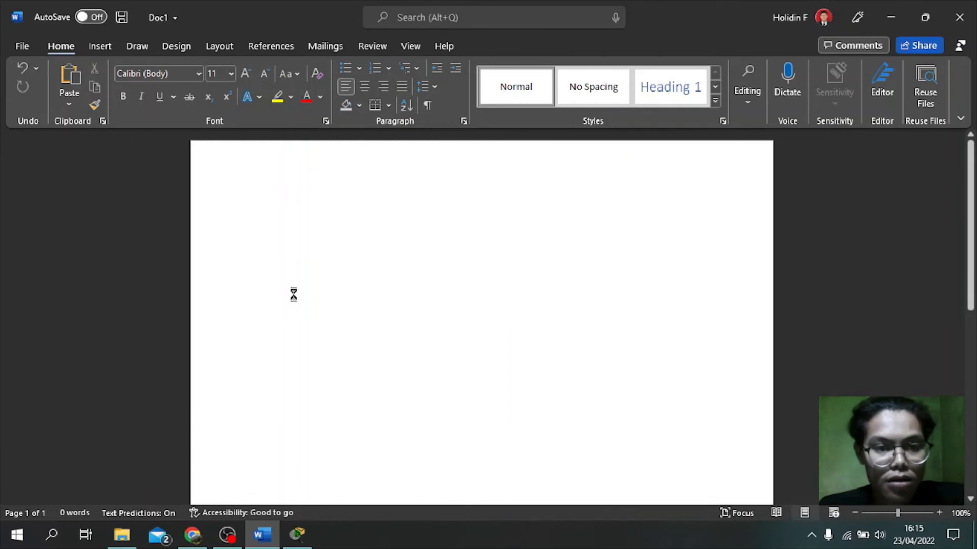
Step: Paste the 100/100 results screenshot into Doc1, then return to Packet Tracer
{"action": "key", "text": "ctrl+v"}
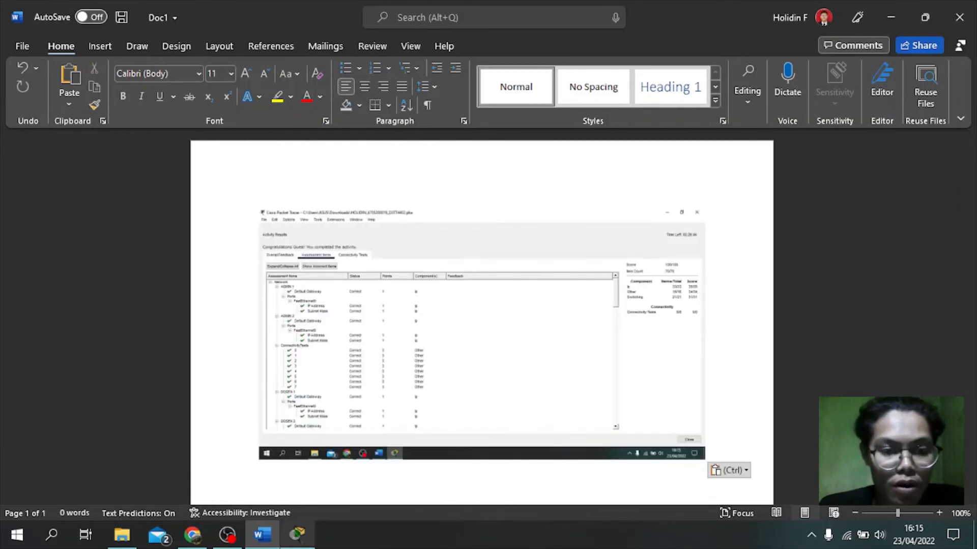
{"action": "left_click", "coordinate": [297, 535]}
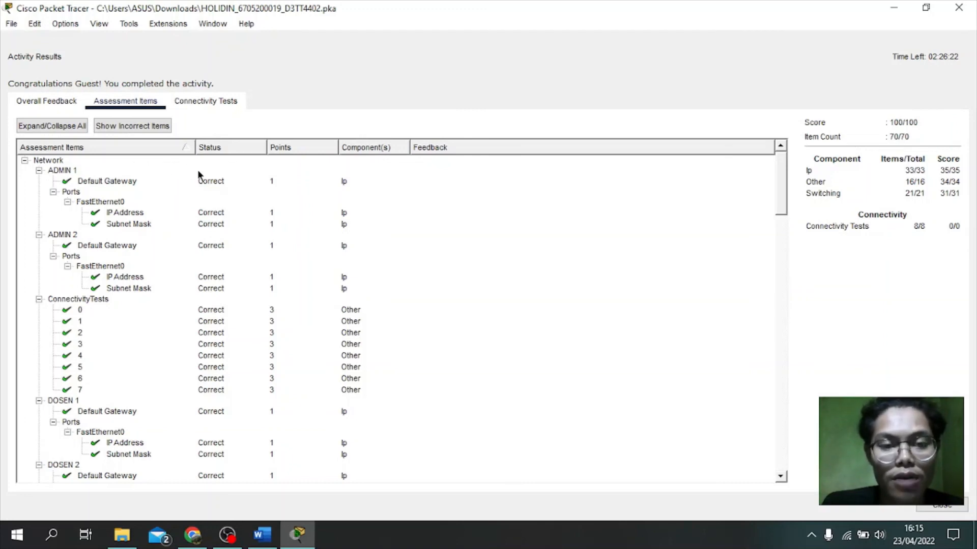
Step: Review the Assessment Items list, then close Activity Results to reveal the instructions at 82% completion
{"action": "scroll", "coordinate": [246, 182], "scroll_direction": "down", "scroll_amount": 7}
{"action": "scroll", "coordinate": [268, 222], "scroll_direction": "up", "scroll_amount": 6}
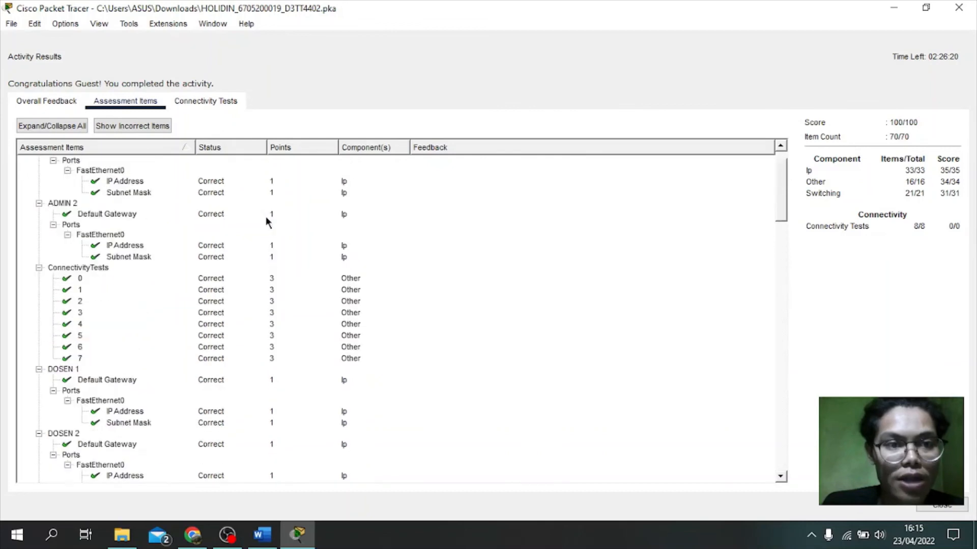
{"action": "scroll", "coordinate": [267, 223], "scroll_direction": "up", "scroll_amount": 1}
{"action": "scroll", "coordinate": [327, 234], "scroll_direction": "down", "scroll_amount": 18}
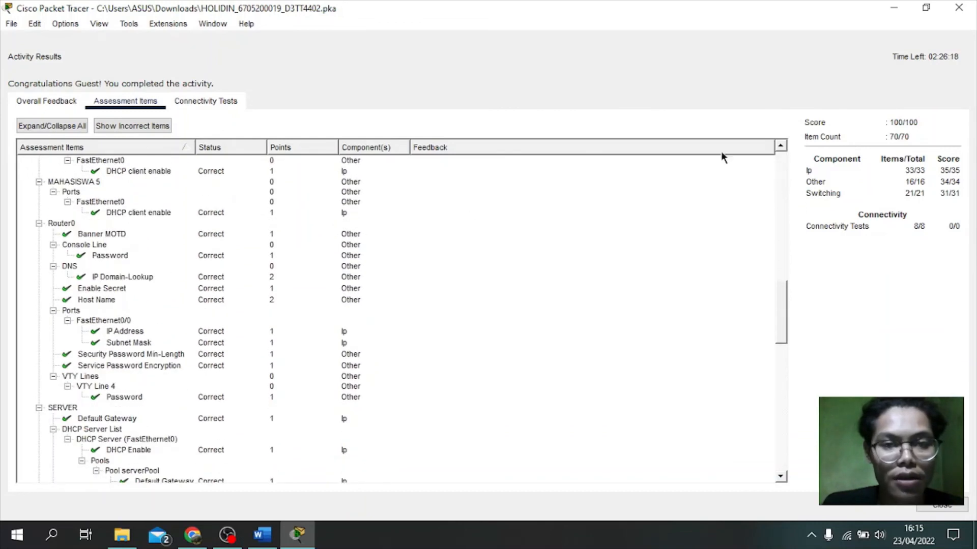
{"action": "scroll", "coordinate": [622, 196], "scroll_direction": "up", "scroll_amount": 2}
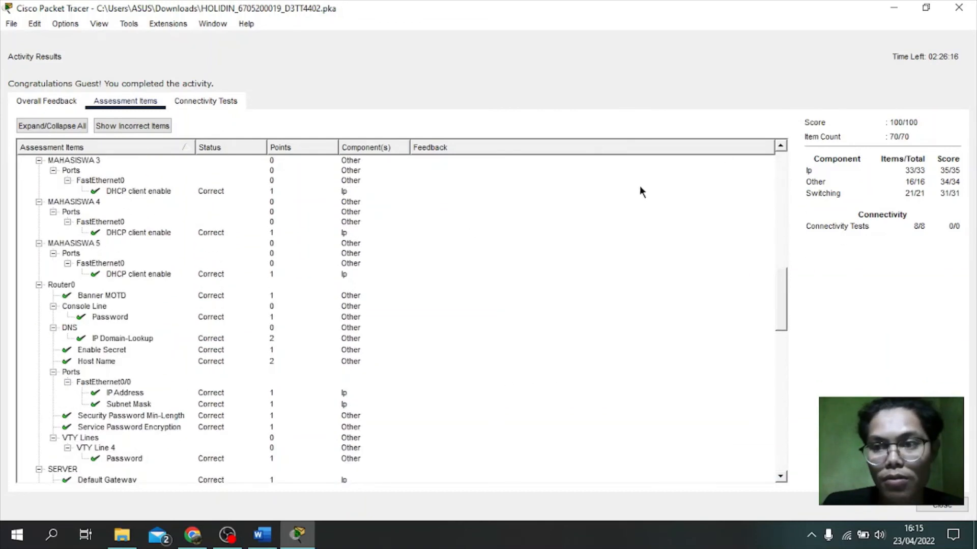
{"action": "scroll", "coordinate": [640, 191], "scroll_direction": "up", "scroll_amount": 6}
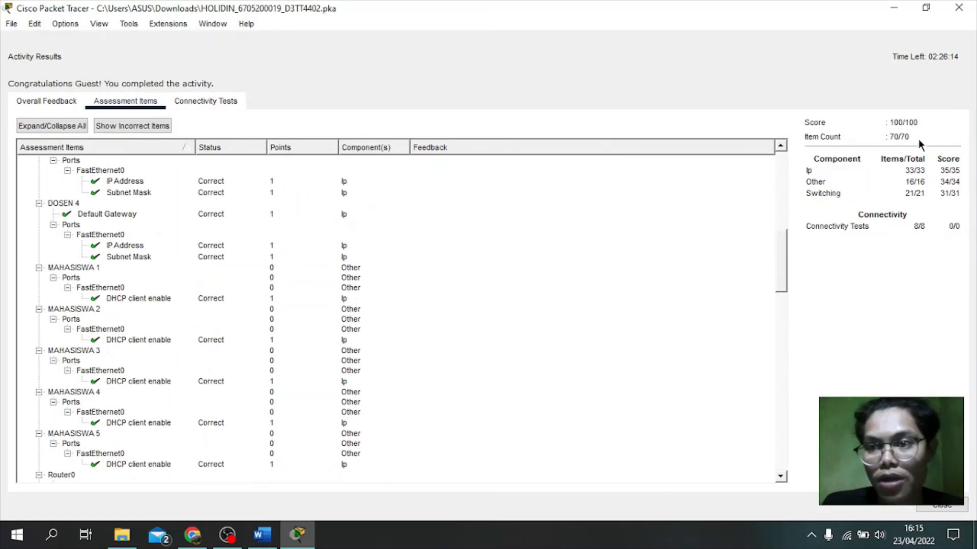
{"action": "left_click", "coordinate": [944, 506]}
{"action": "scroll", "coordinate": [664, 278], "scroll_direction": "down", "scroll_amount": 1}
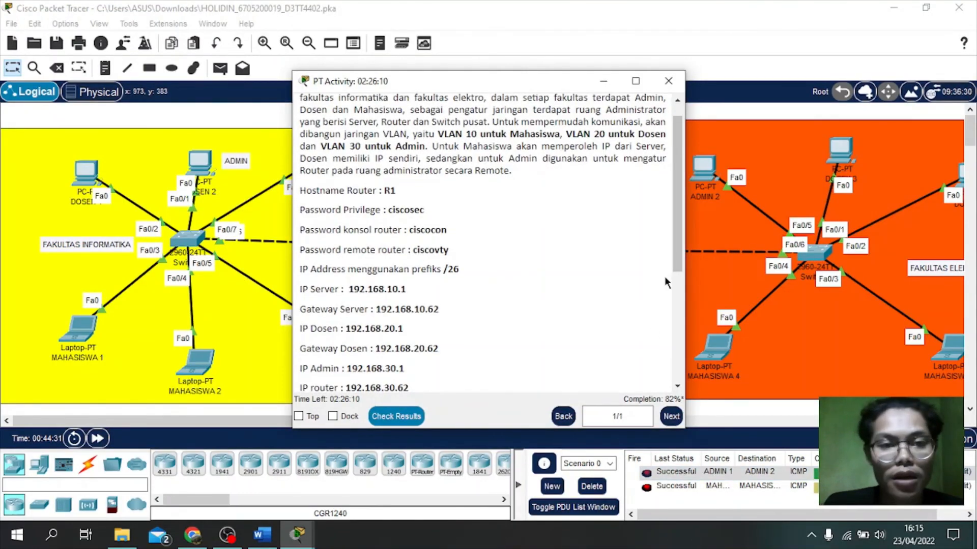